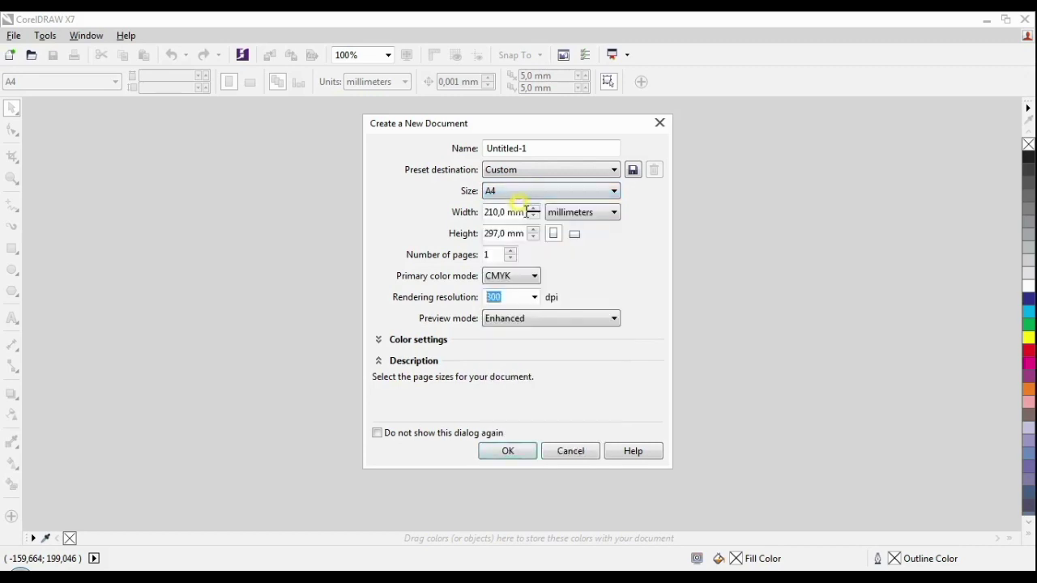
Step: Create a new A4 document in millimetres with CMYK colour mode and 300 dpi rendering resolution
click(576, 234)
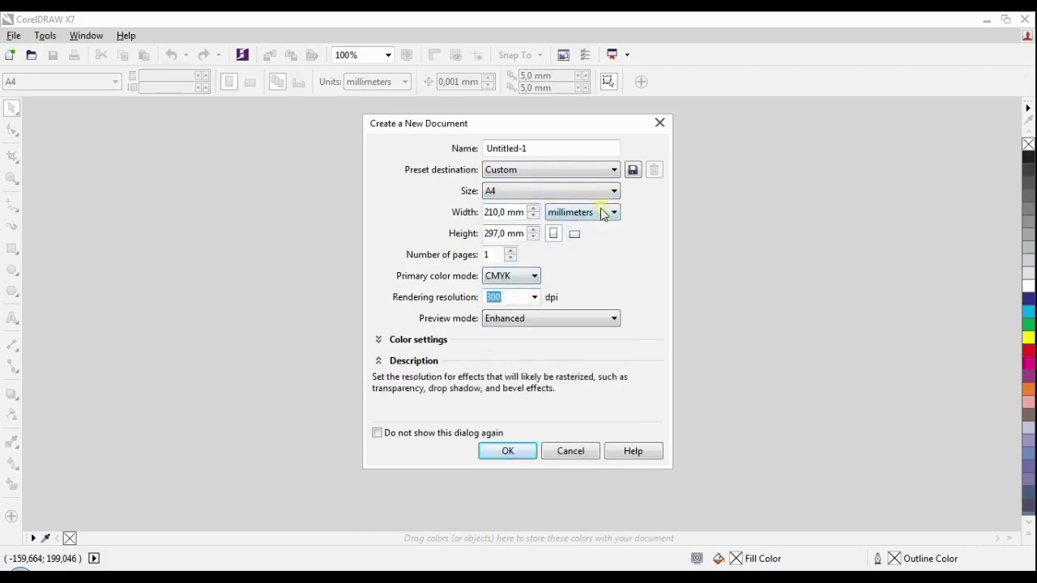
click(604, 213)
click(595, 238)
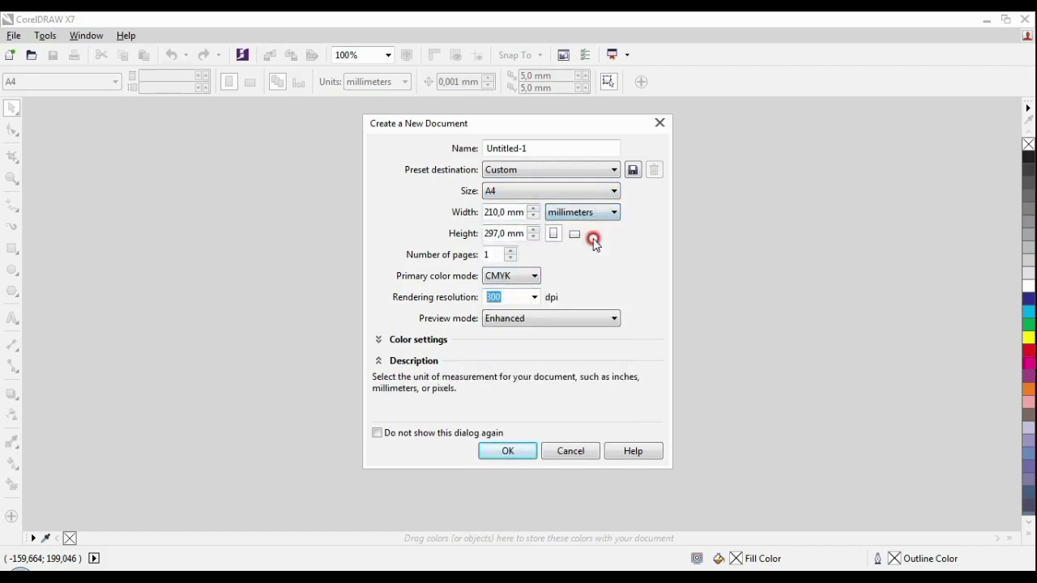
click(535, 299)
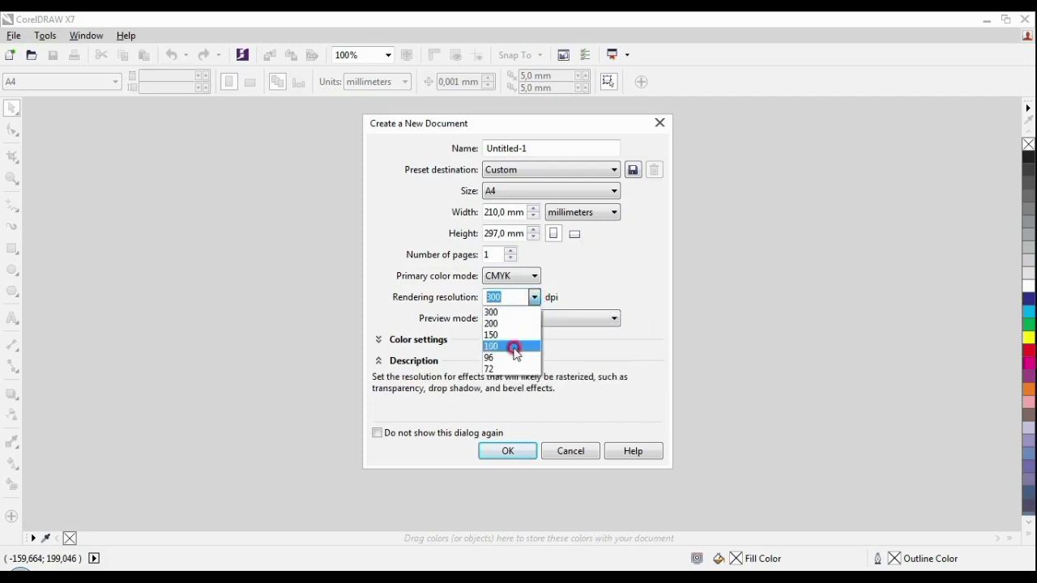
click(509, 313)
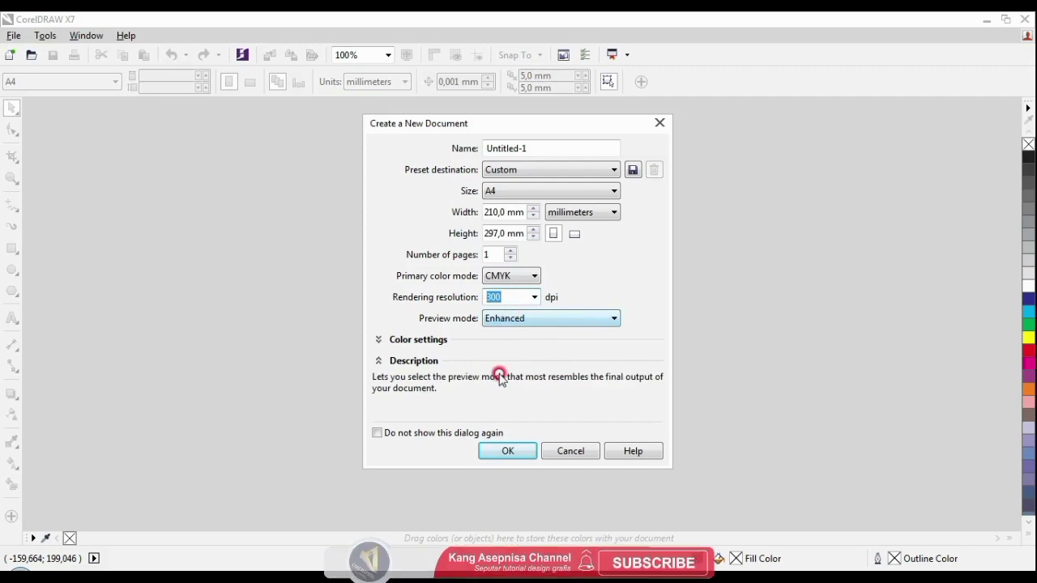
click(507, 453)
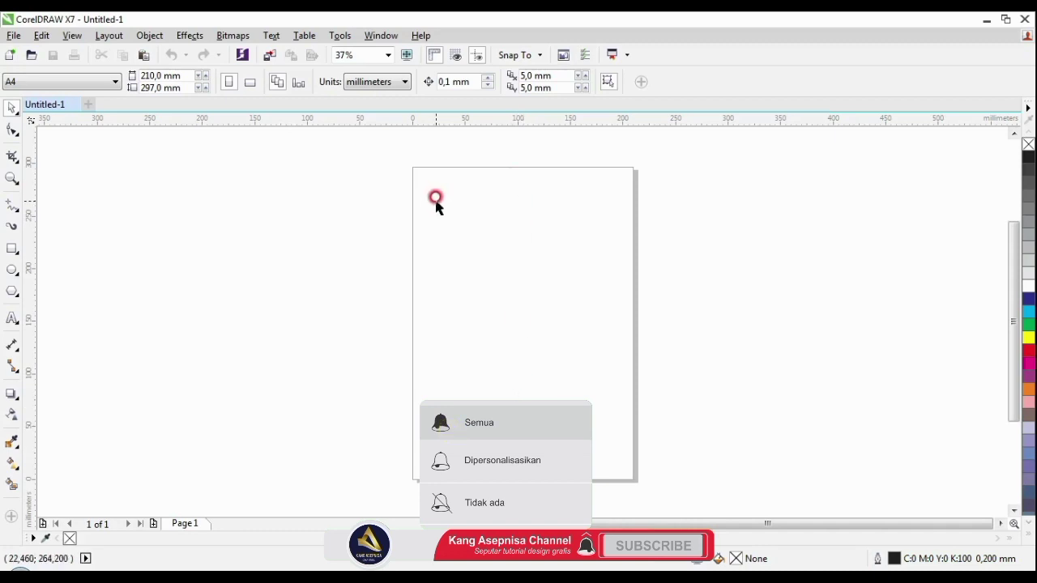
Step: Switch the page to landscape orientation
click(251, 84)
click(8, 180)
drag(366, 210, 679, 436)
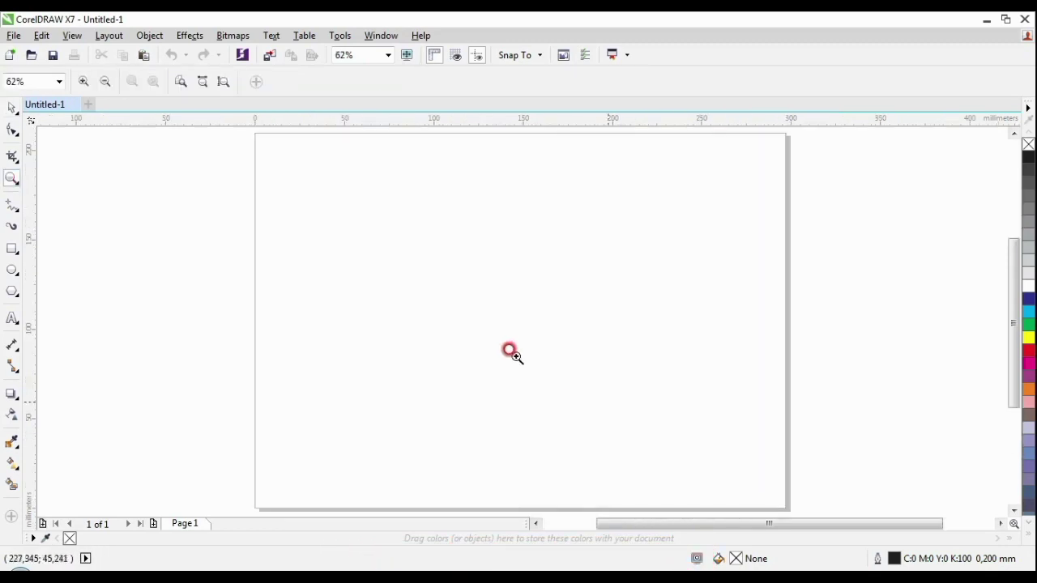
Step: Draw a rectangle about 85 × 105 mm on the left half of the page
click(12, 248)
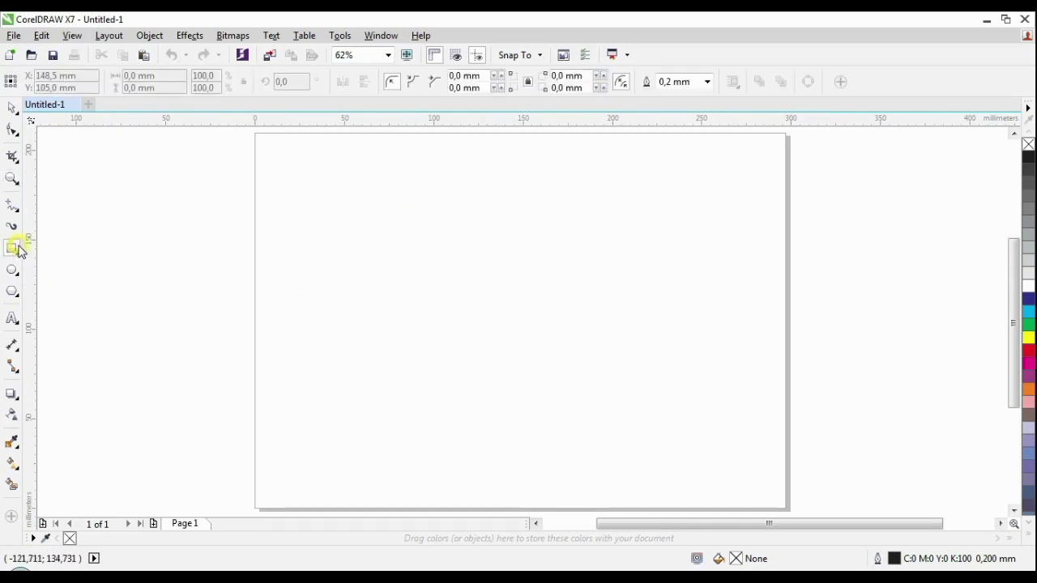
drag(345, 215, 499, 403)
click(6, 110)
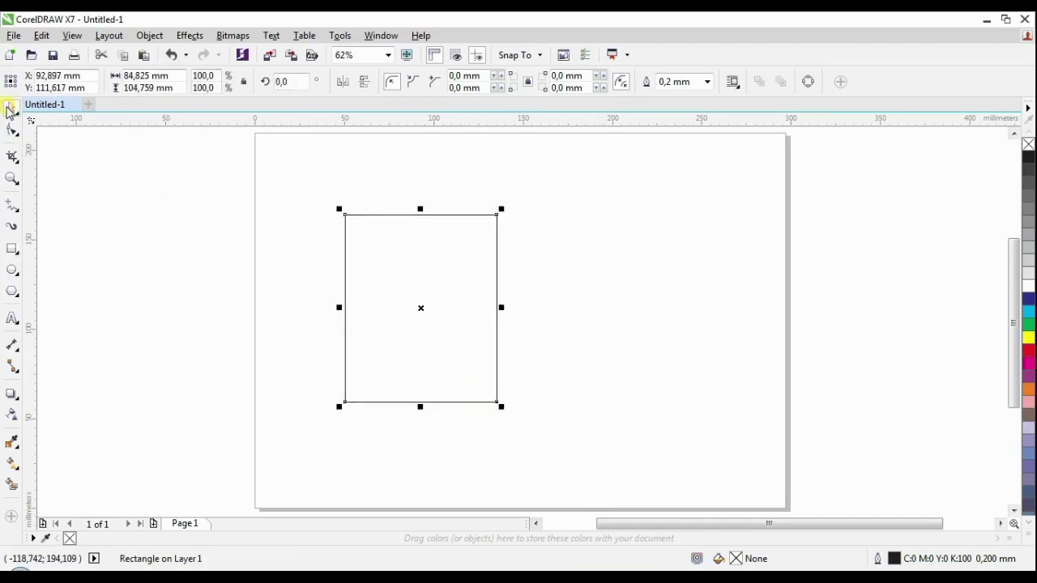
Step: Place a vertical guideline through the rectangle's centre and convert the rectangle to curves
click(13, 292)
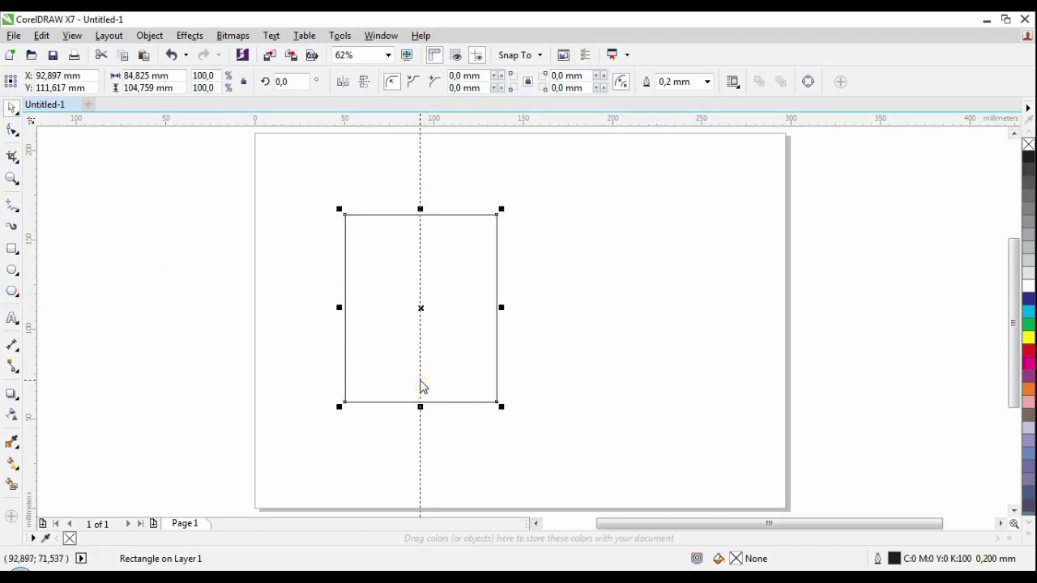
click(401, 250)
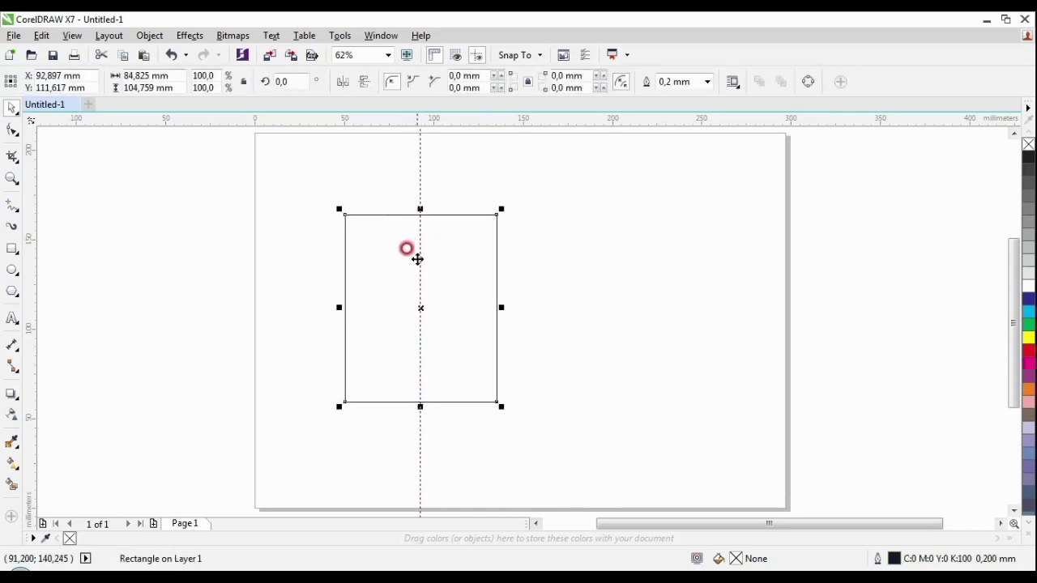
click(149, 35)
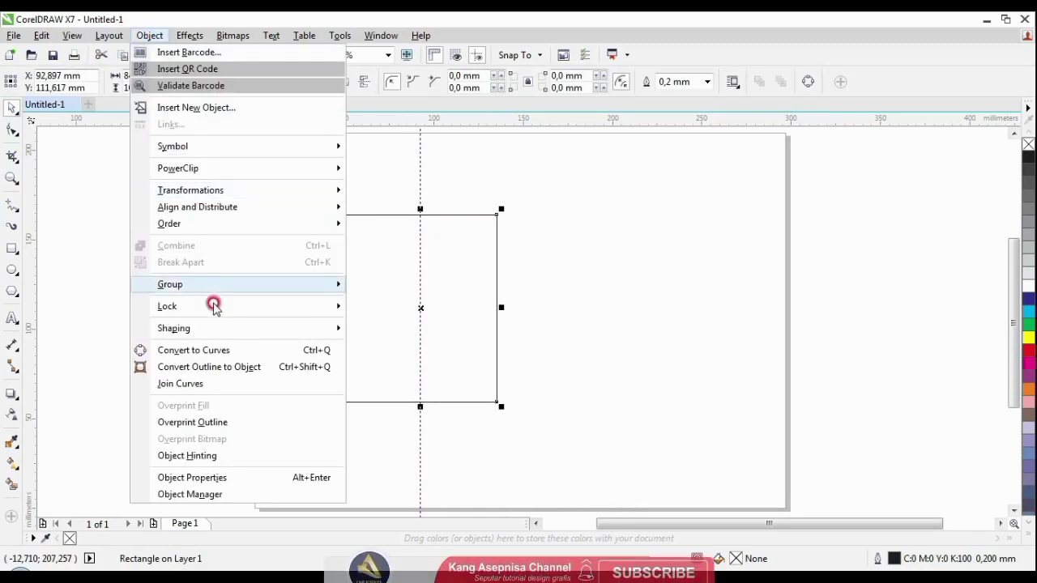
click(215, 351)
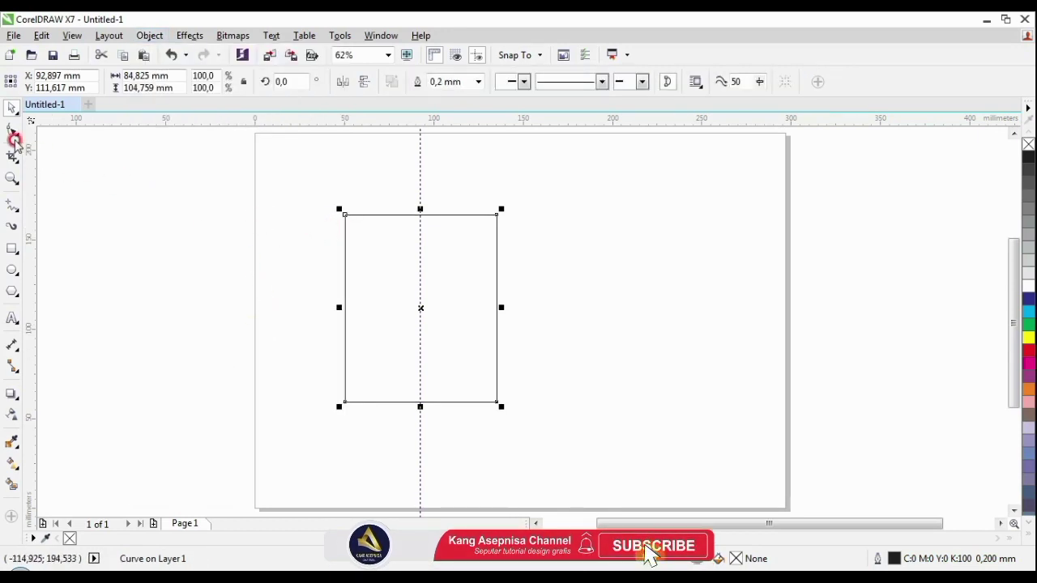
Step: Add nodes on the rectangle's top edge at the guideline and just left of it, and on the left edge below the upper corner
click(11, 182)
drag(301, 180, 519, 343)
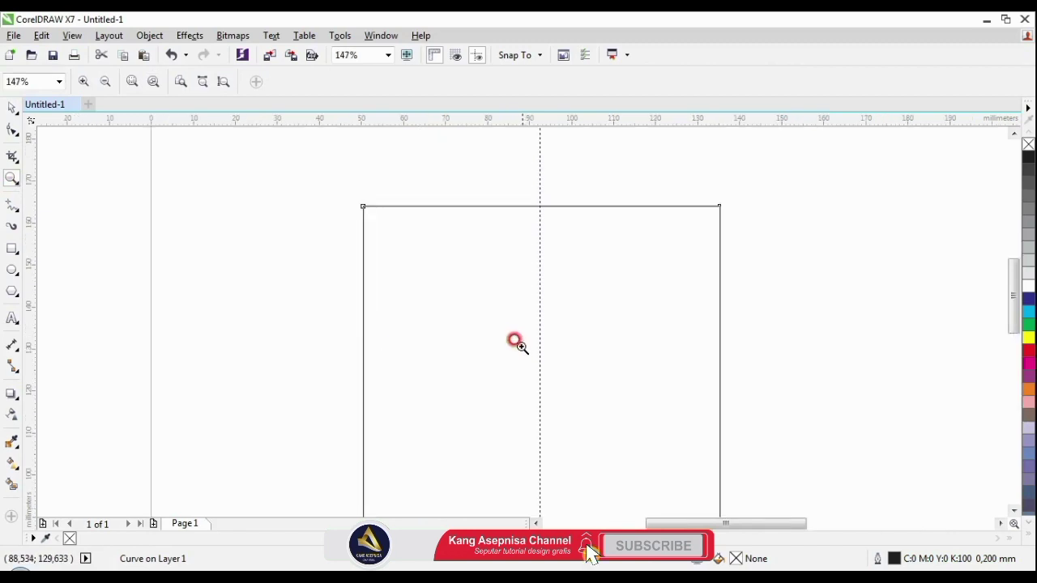
click(12, 131)
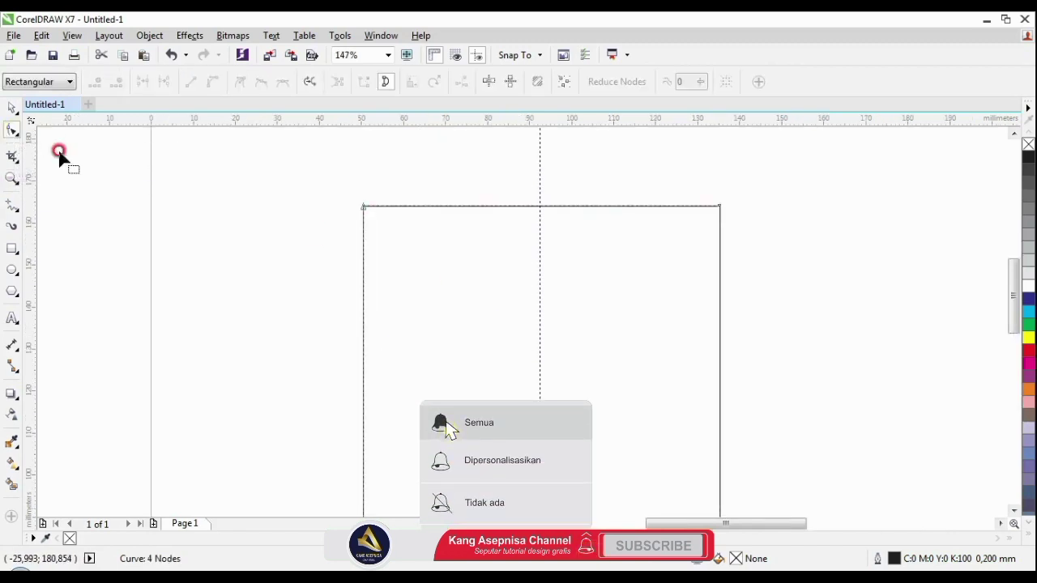
double_click(540, 207)
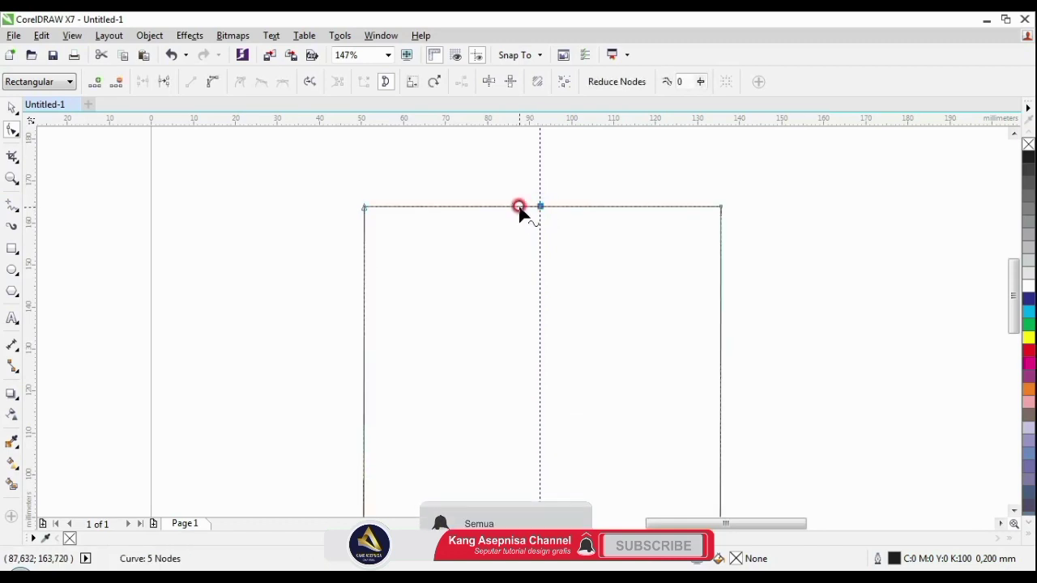
double_click(516, 207)
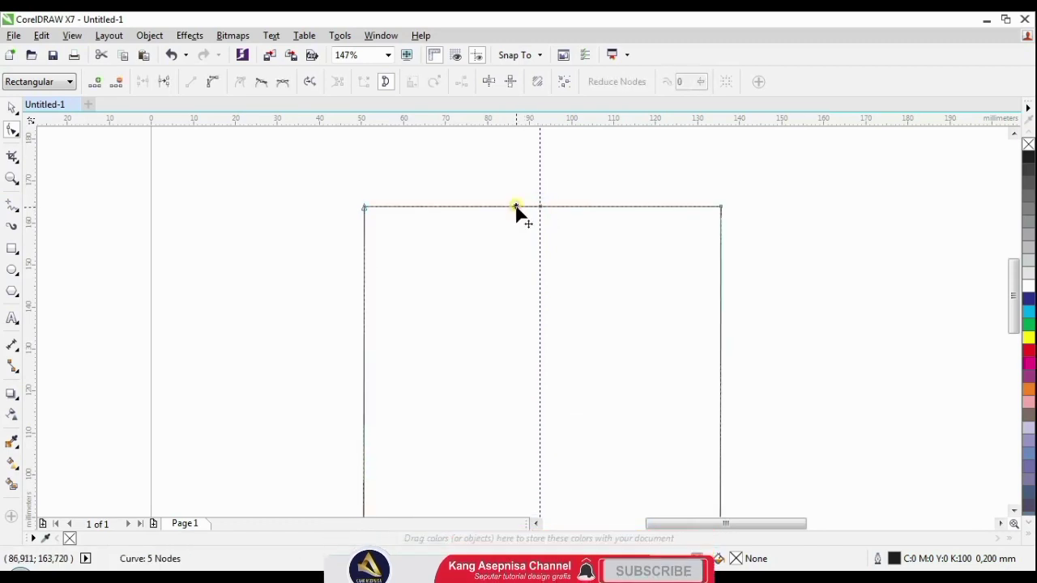
drag(360, 237, 364, 281)
double_click(364, 278)
Step: Delete the rectangle's upper-left corner node and bend the resulting diagonal segment inward as a curve
drag(362, 209, 362, 209)
click(125, 90)
drag(416, 238, 432, 245)
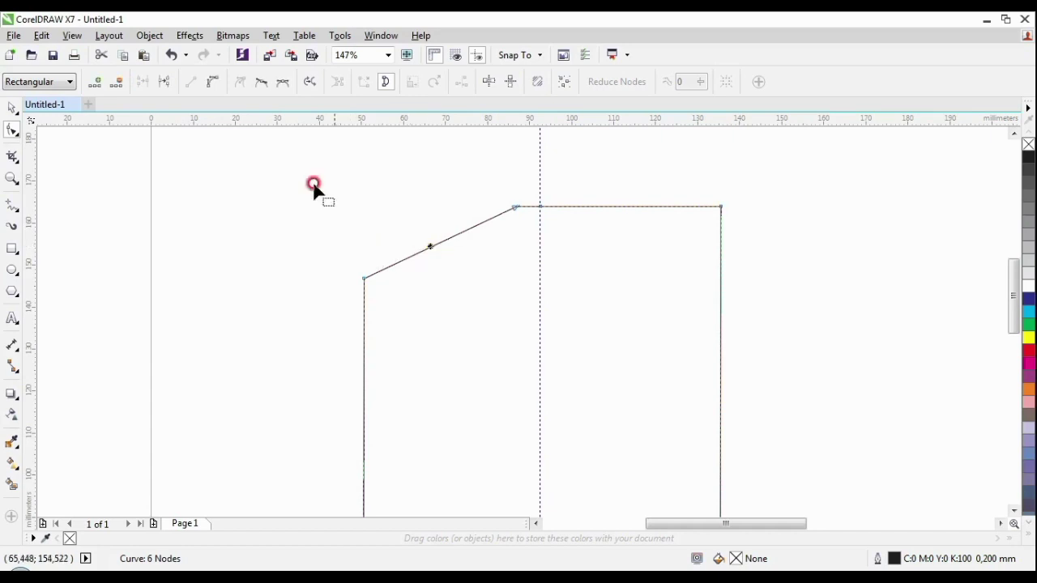
click(213, 82)
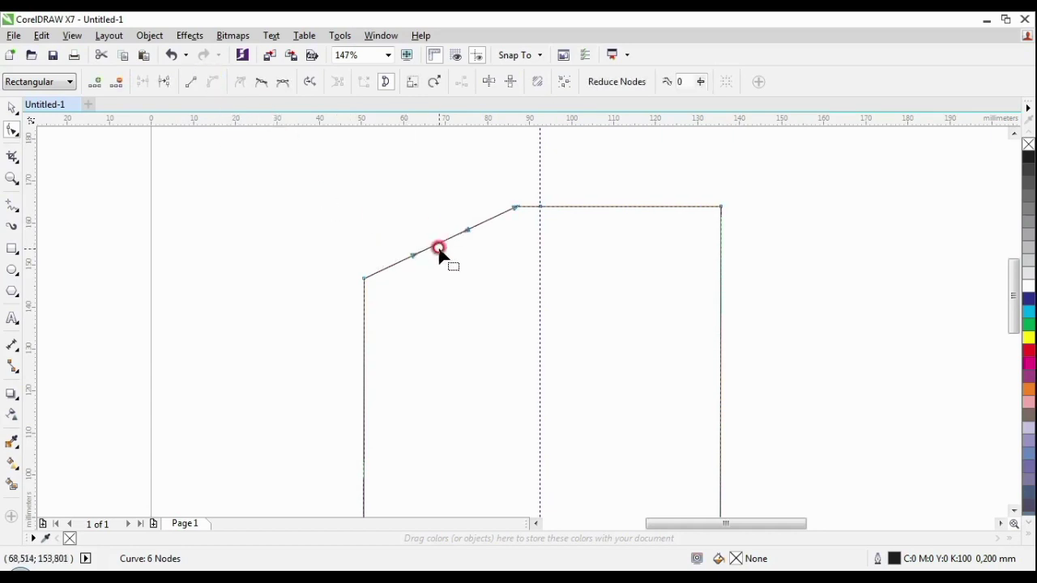
drag(438, 246, 449, 268)
Step: Add a node where the bottom edge meets the guideline and delete the lower-left corner node
click(1015, 511)
click(1014, 511)
click(1015, 511)
click(1014, 511)
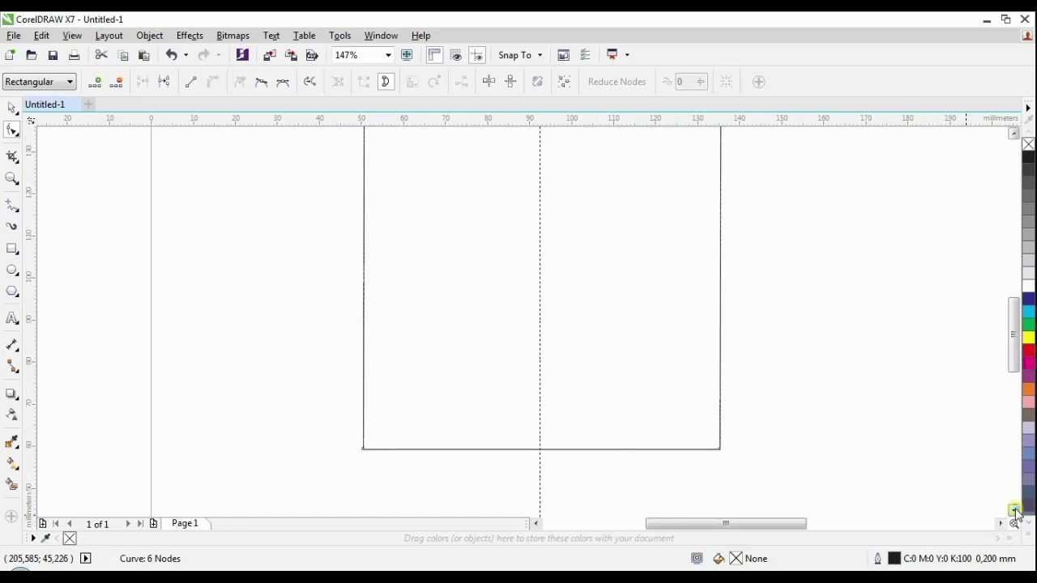
double_click(540, 449)
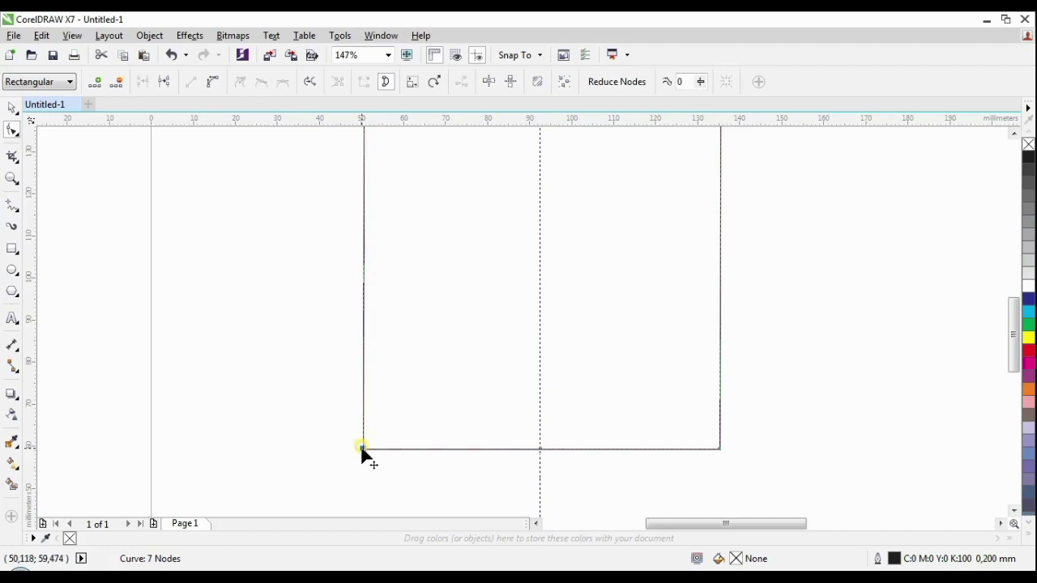
click(122, 84)
Step: Convert the long left diagonal to a curve, bulge it outward, and refine its curvature with the control handles
scroll(648, 316, down, 2)
click(548, 288)
click(345, 219)
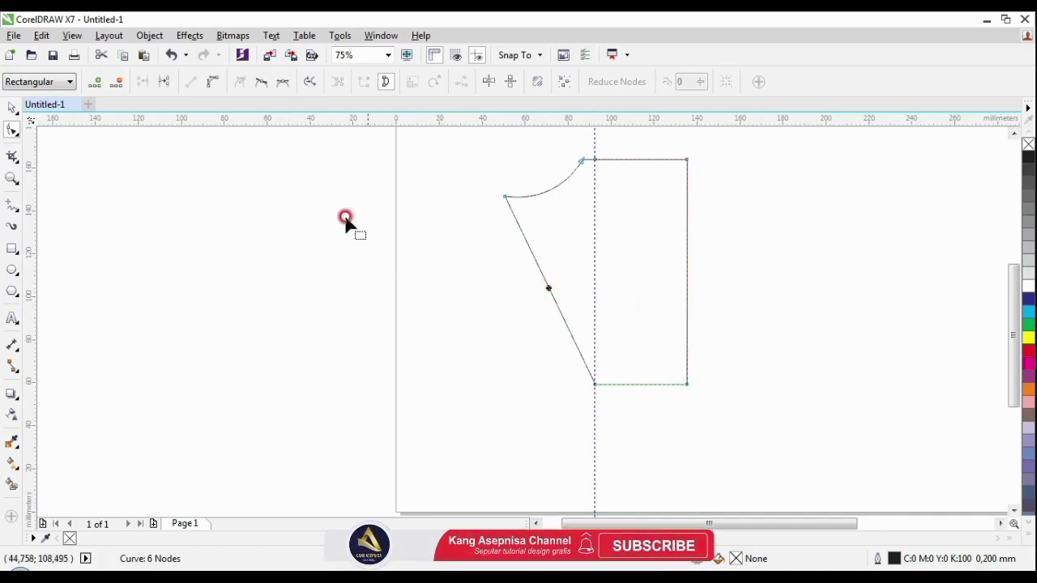
click(216, 88)
click(570, 324)
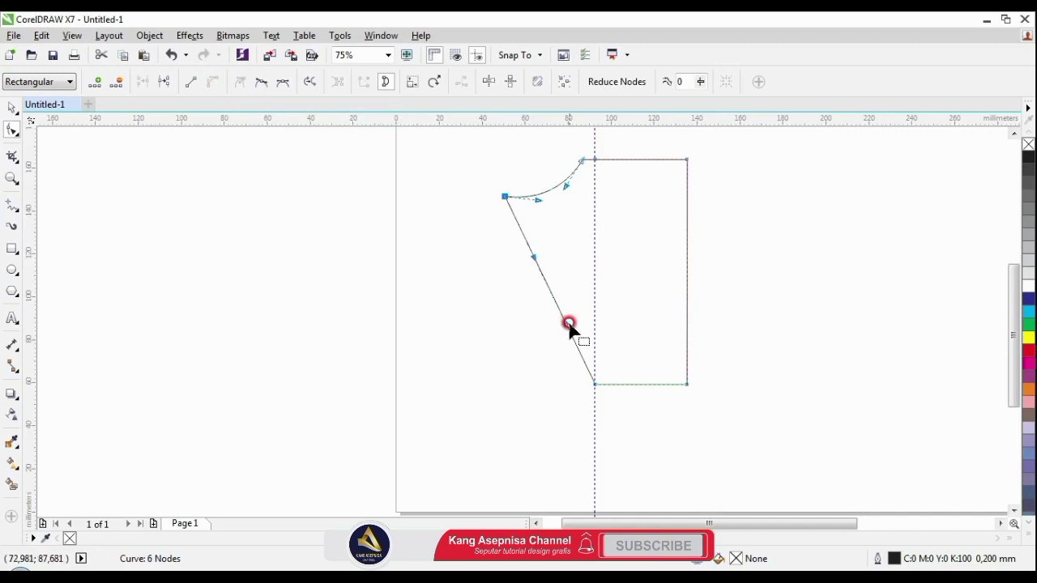
drag(551, 296, 539, 312)
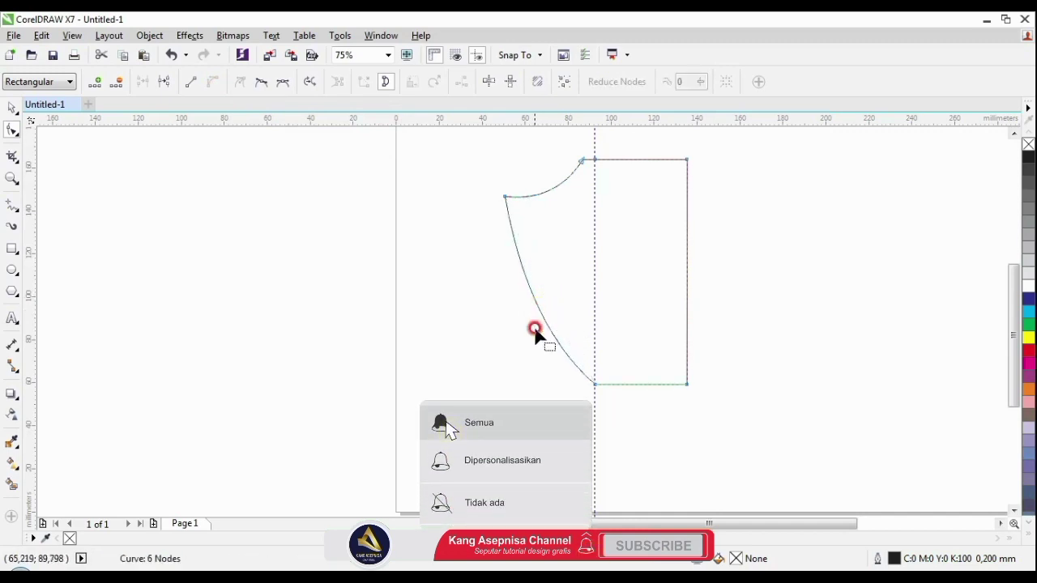
click(578, 375)
mouse_move(548, 345)
mouse_down()
mouse_move(543, 354)
mouse_move(549, 341)
mouse_up()
drag(518, 281, 519, 282)
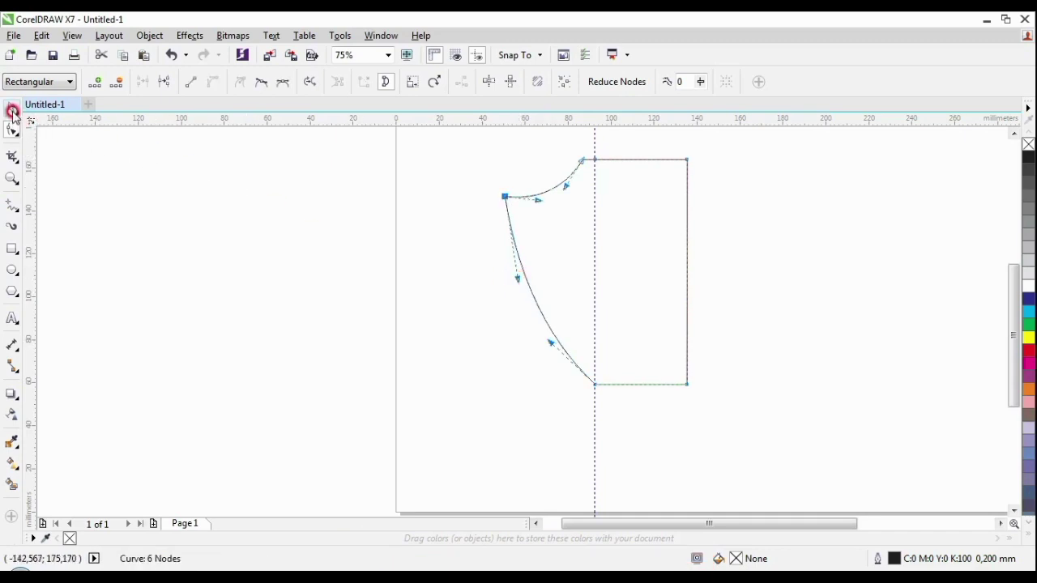
click(12, 111)
click(500, 309)
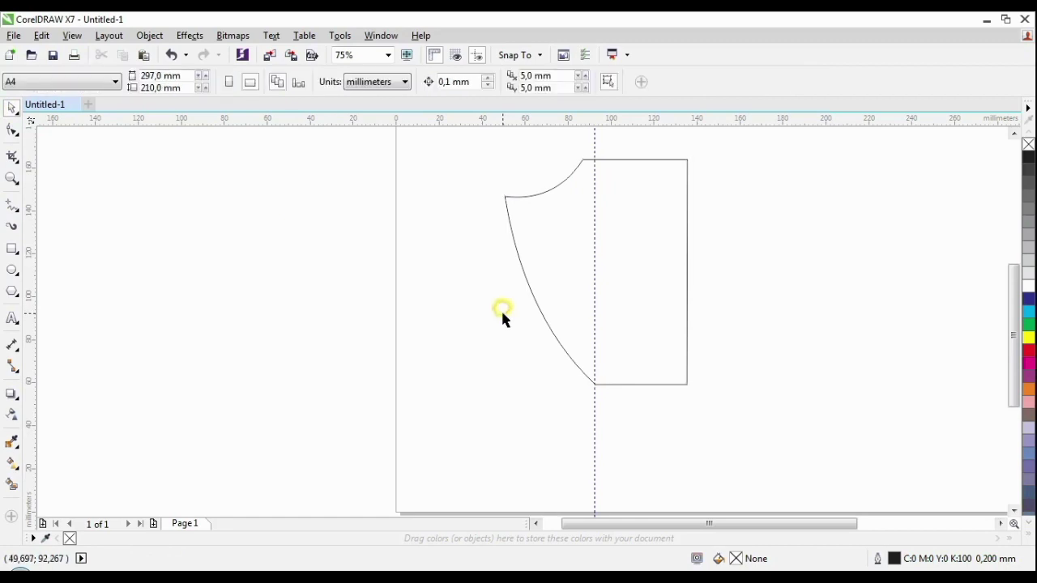
Step: Draw a rectangle about 64 × 152 mm starting at the guideline and covering the shape's right half
click(13, 252)
drag(725, 448, 590, 174)
click(8, 110)
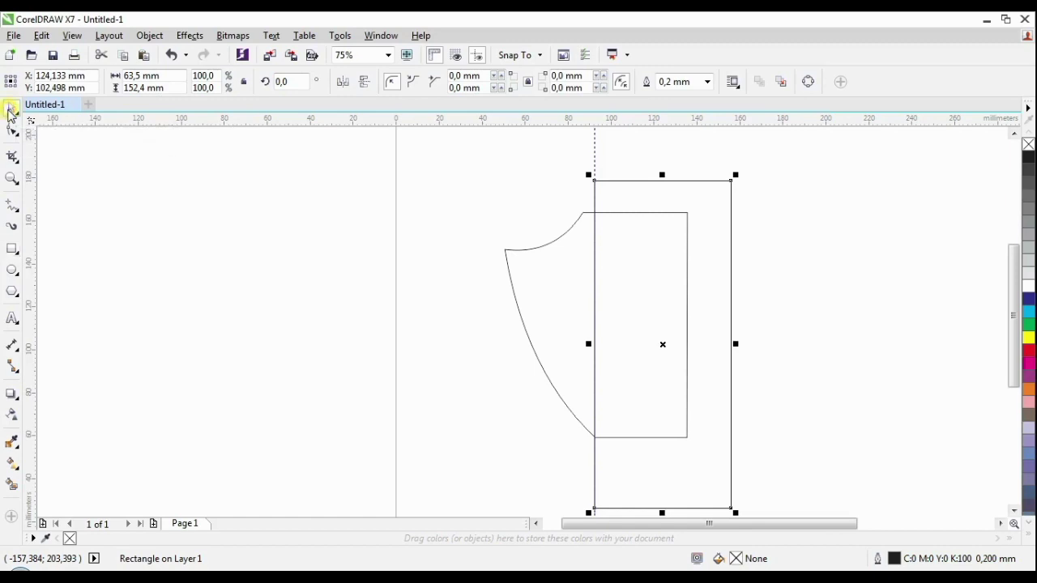
Step: Trim the shape's right half away with the overlapping rectangle and delete that rectangle
shift+click(564, 324)
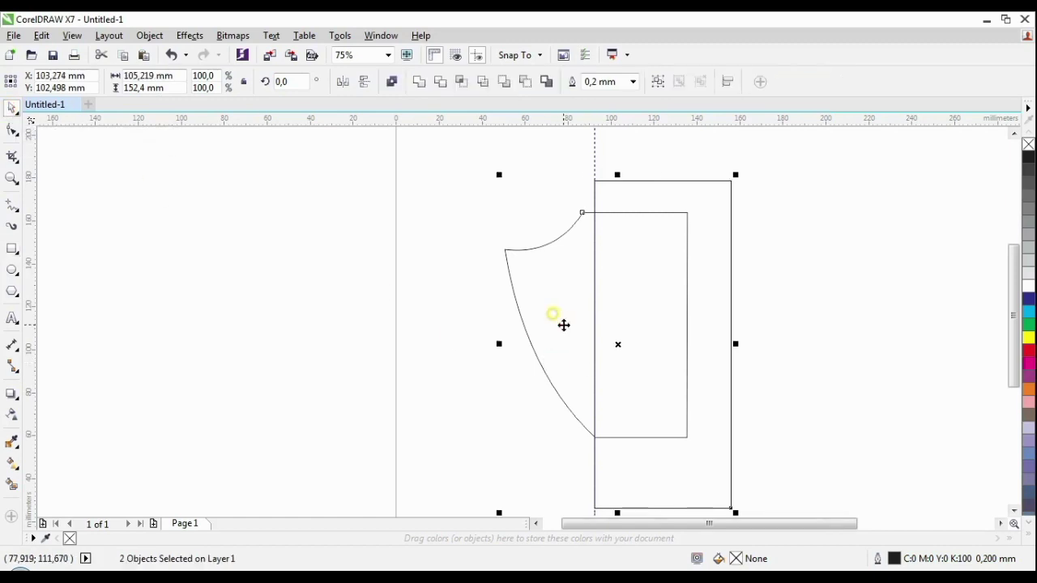
click(448, 98)
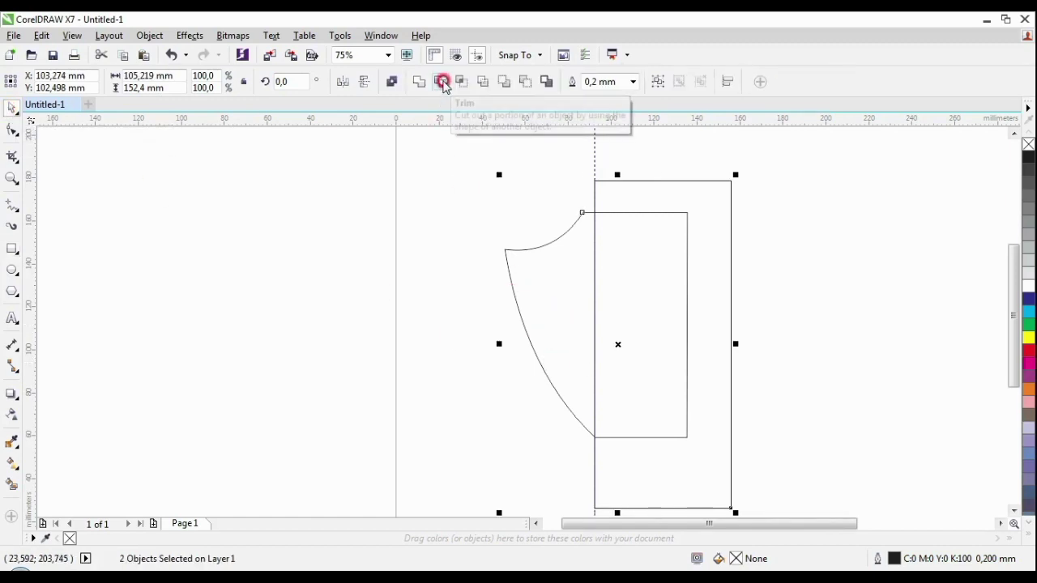
click(442, 81)
click(508, 248)
click(472, 229)
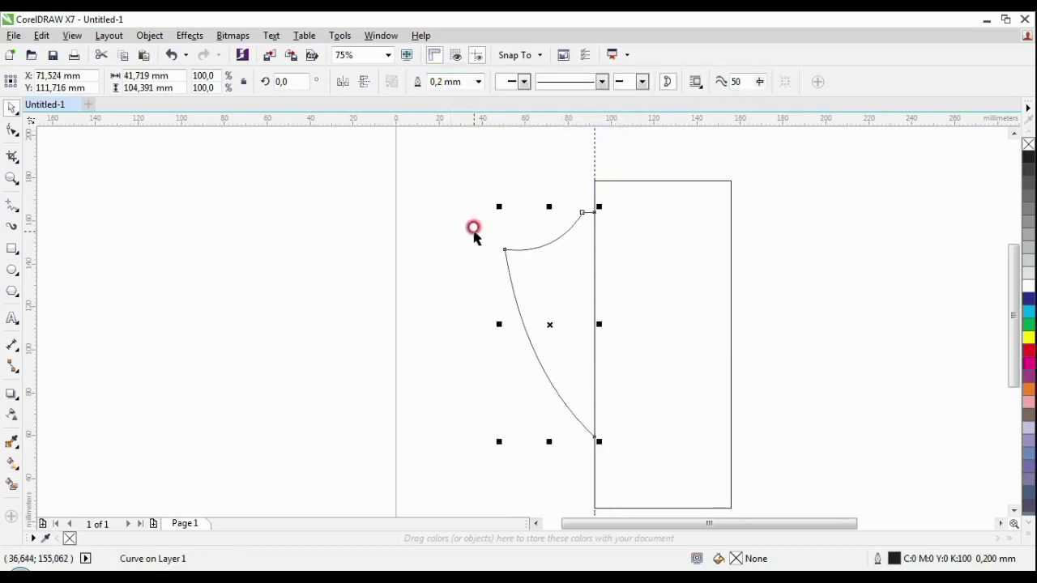
click(658, 259)
key(Delete)
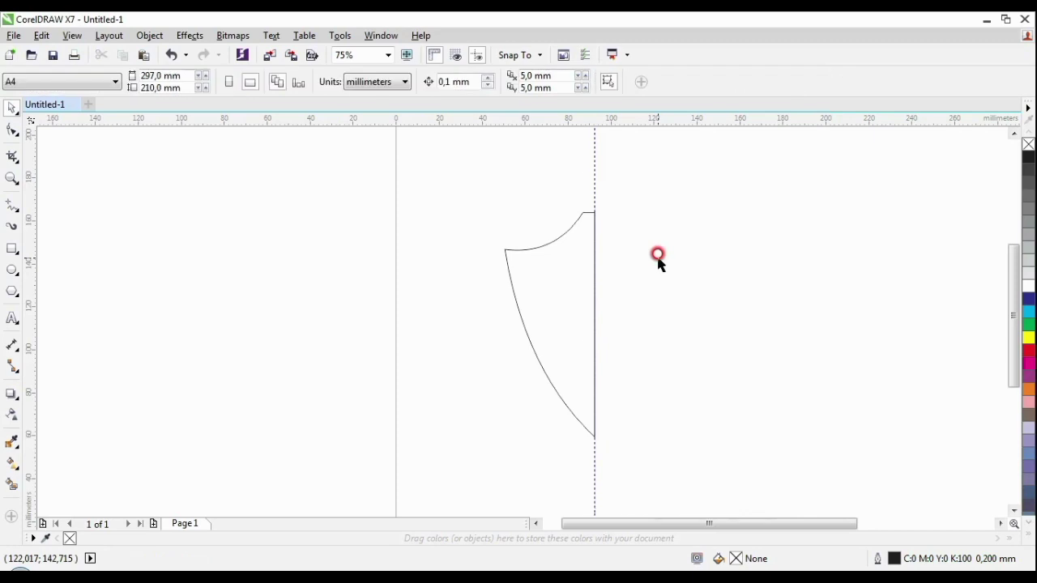
Step: Mirror a copy of the half shield horizontally to the other side of the guideline
click(574, 290)
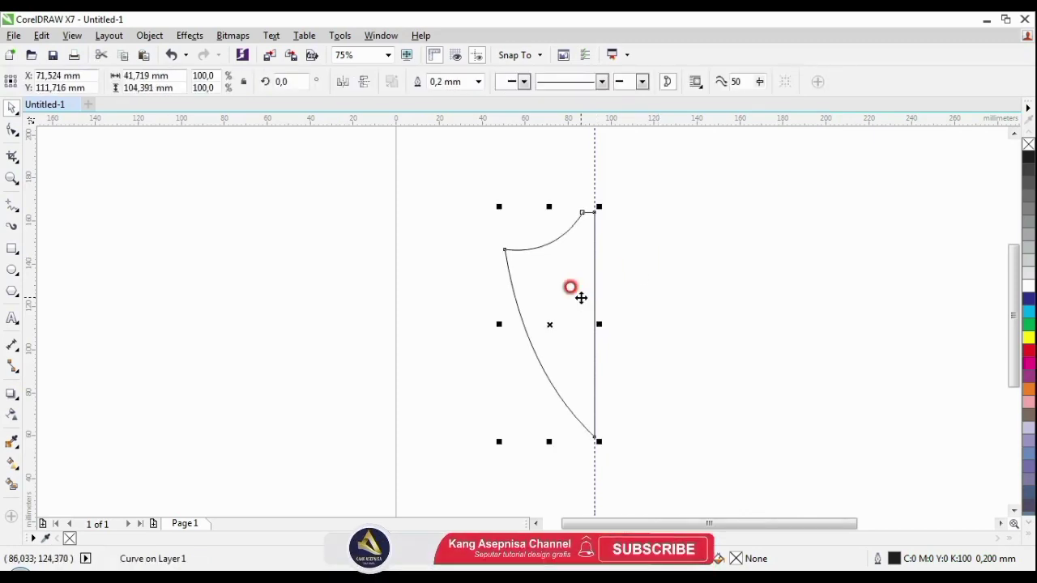
drag(499, 325, 630, 341)
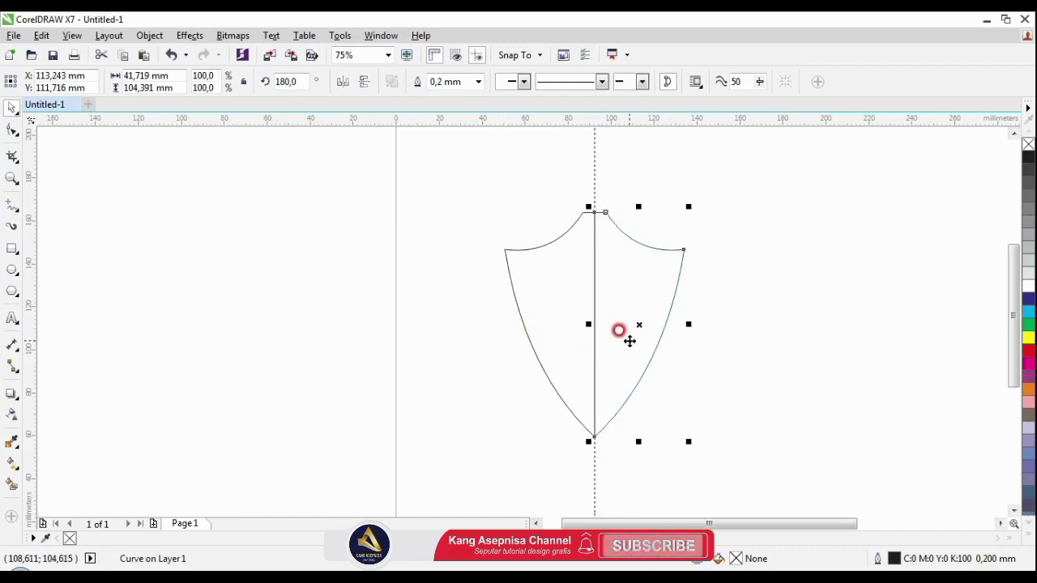
Step: Weld the two shield halves into one shape and widen it symmetrically about its centre to about 101 mm
shift+click(578, 258)
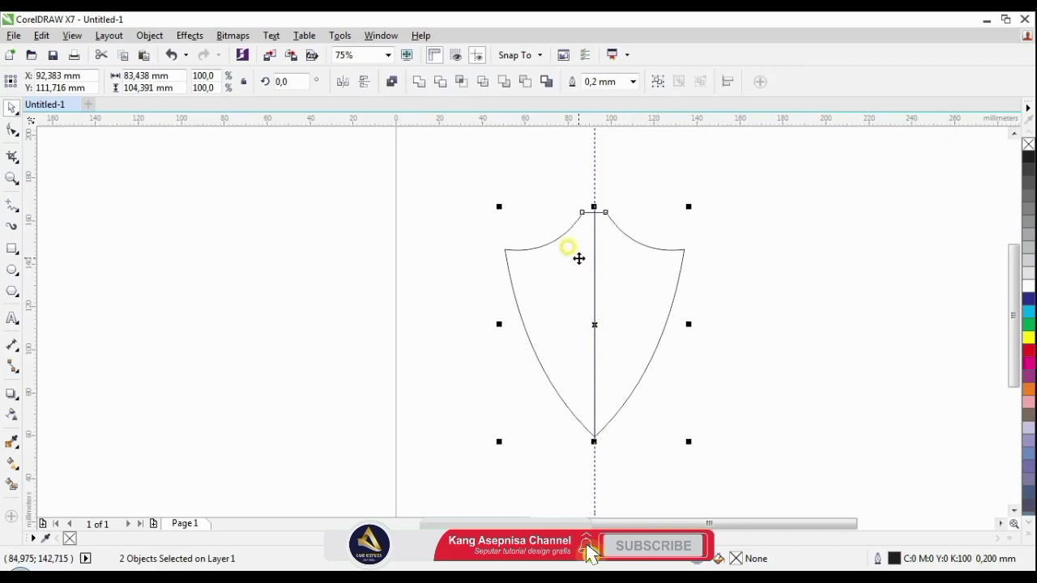
click(425, 86)
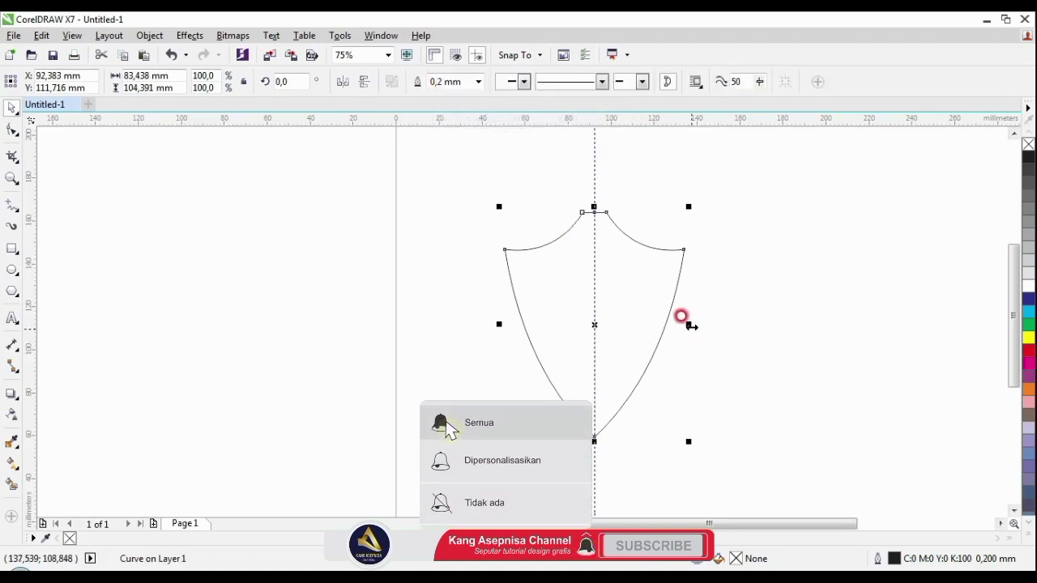
drag(691, 325, 706, 325)
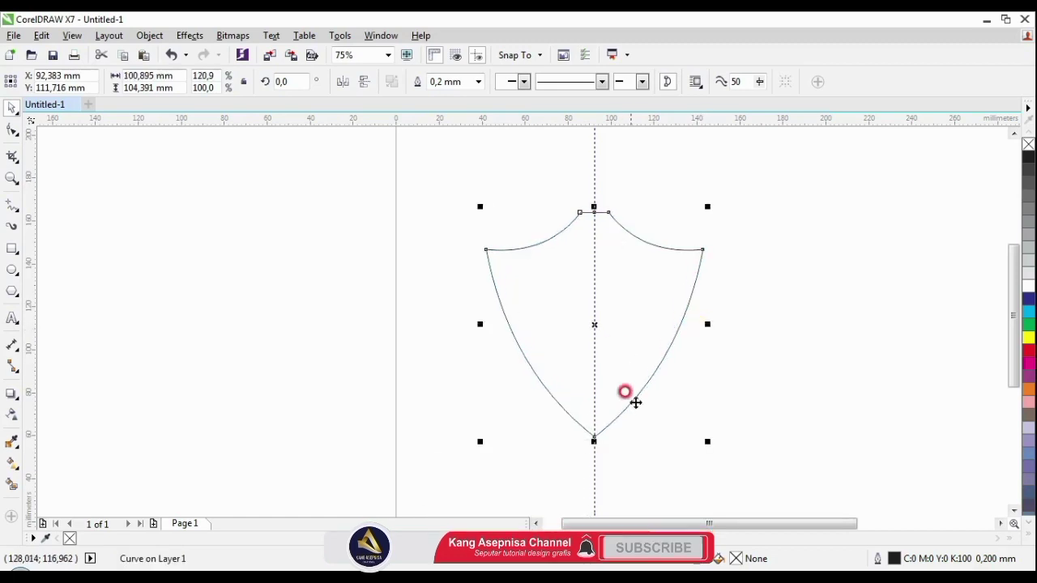
Step: Stretch the shield vertically about its centre to a height of about 118 mm
drag(594, 442, 595, 450)
click(623, 271)
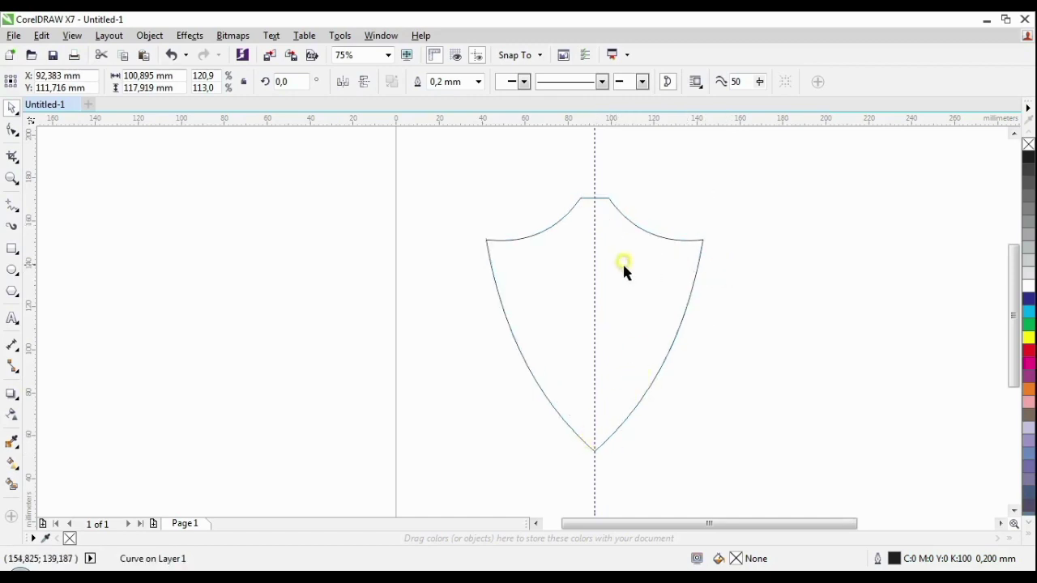
scroll(625, 272, up, 1)
click(625, 261)
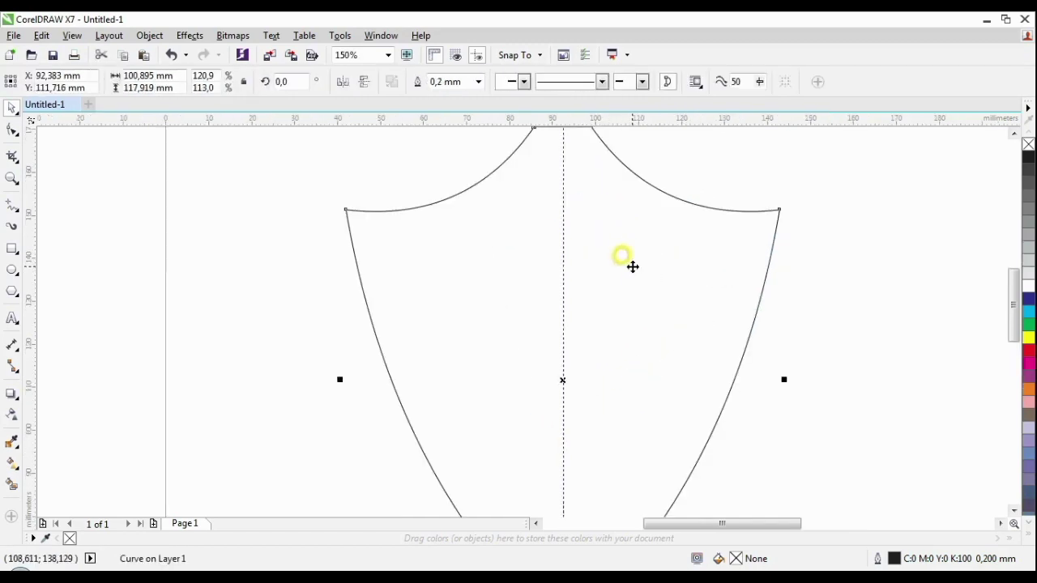
scroll(637, 264, down, 1)
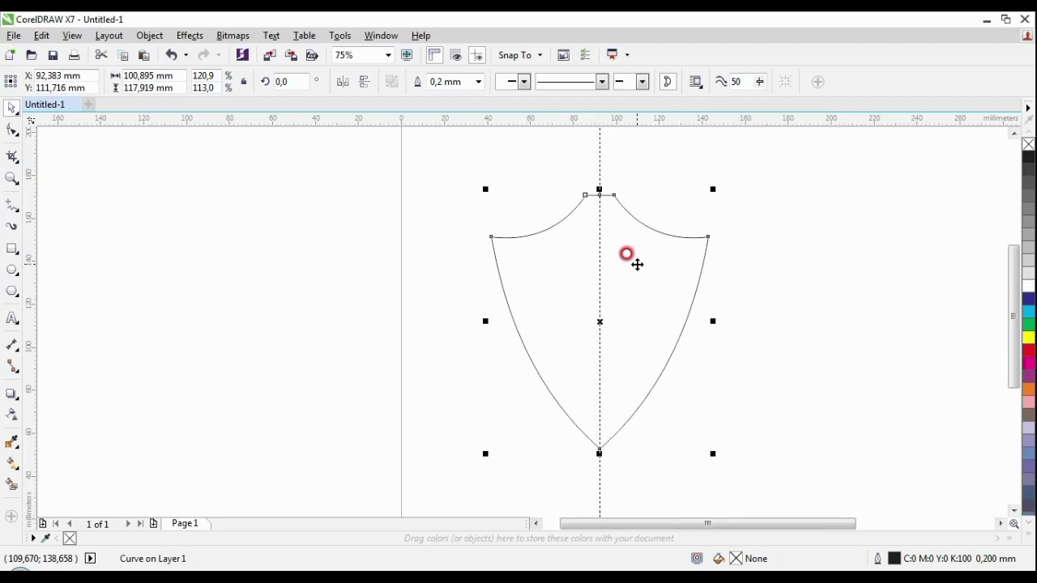
Step: Delete the extra node at the middle of the shield's short top edge
click(613, 203)
scroll(600, 203, up, 1)
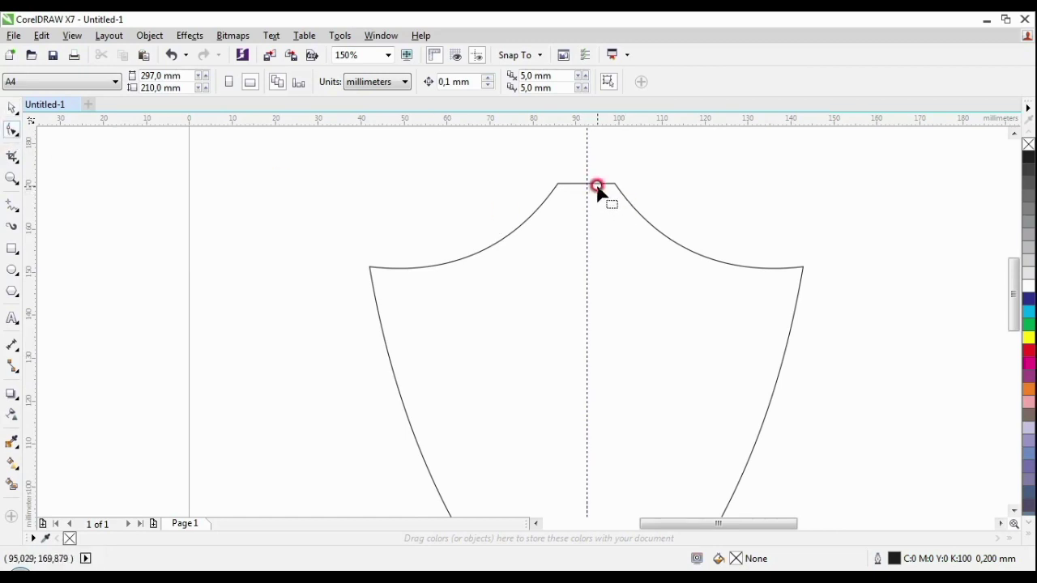
click(597, 184)
click(585, 183)
key(Delete)
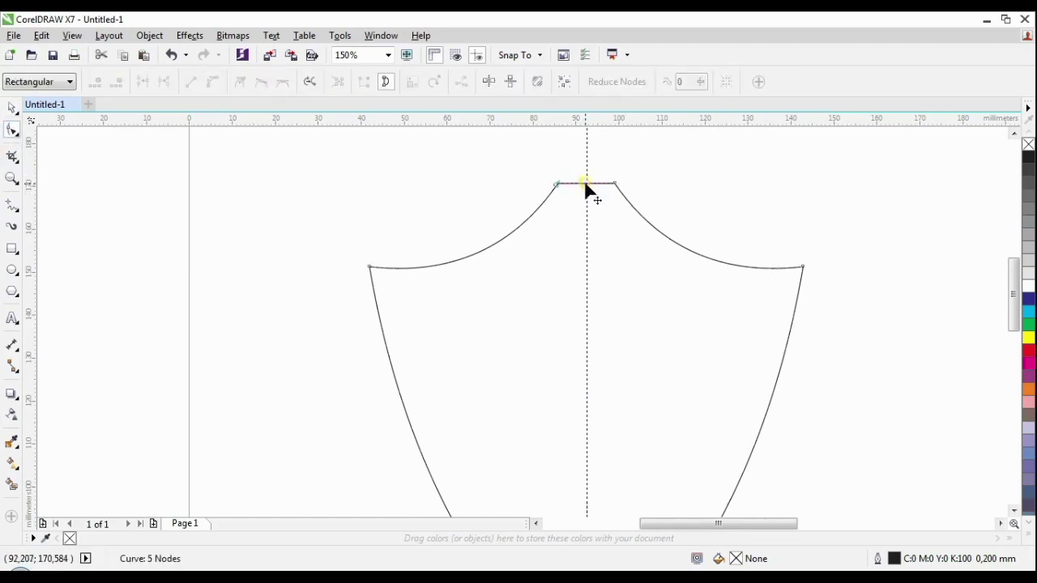
Step: Convert the shield's straight top edge to a curve and bow it upward by about 1 mm
click(209, 81)
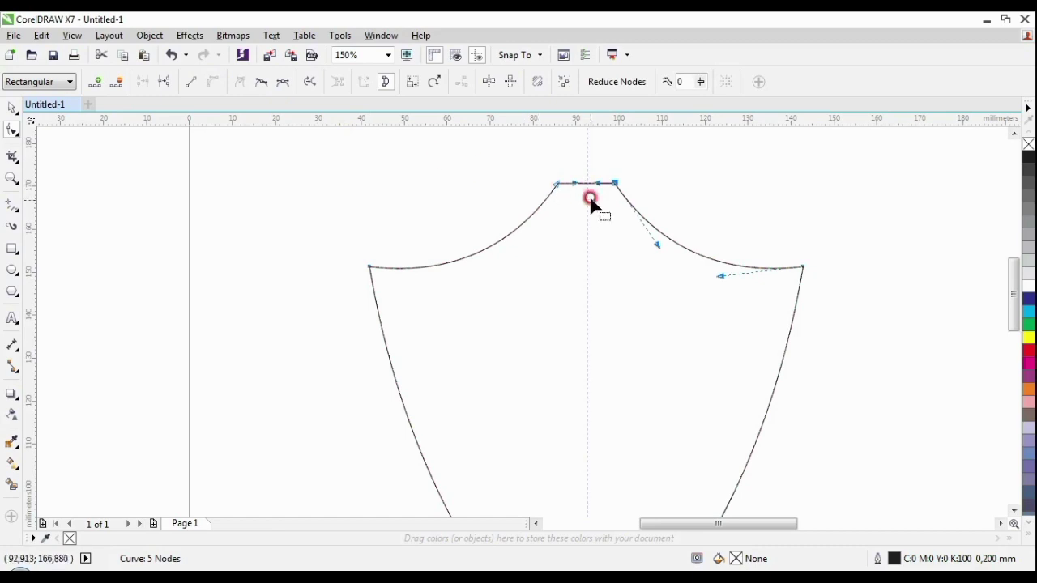
scroll(589, 203, up, 2)
drag(585, 184, 585, 175)
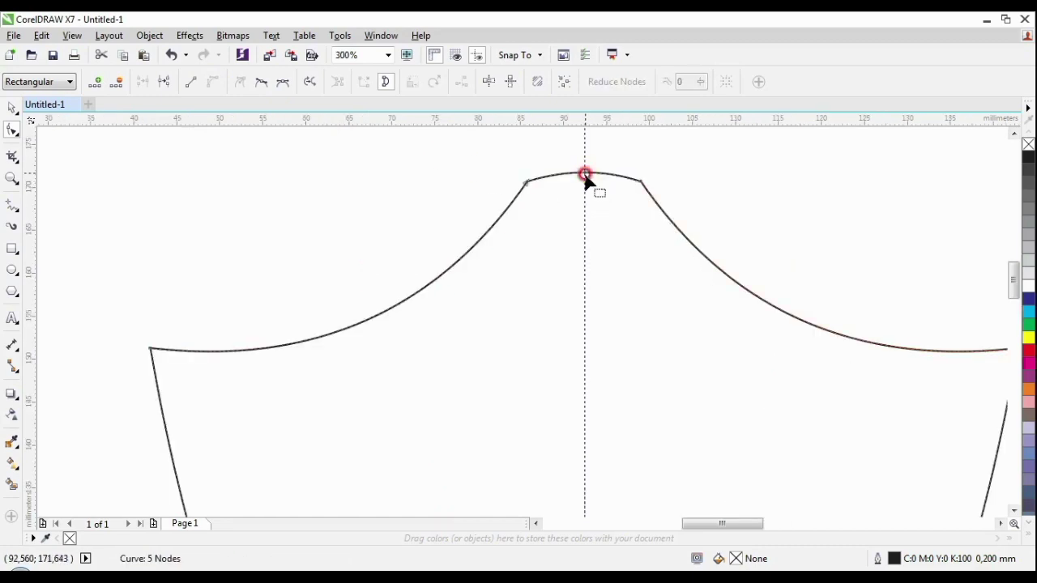
scroll(586, 195, down, 2)
click(11, 108)
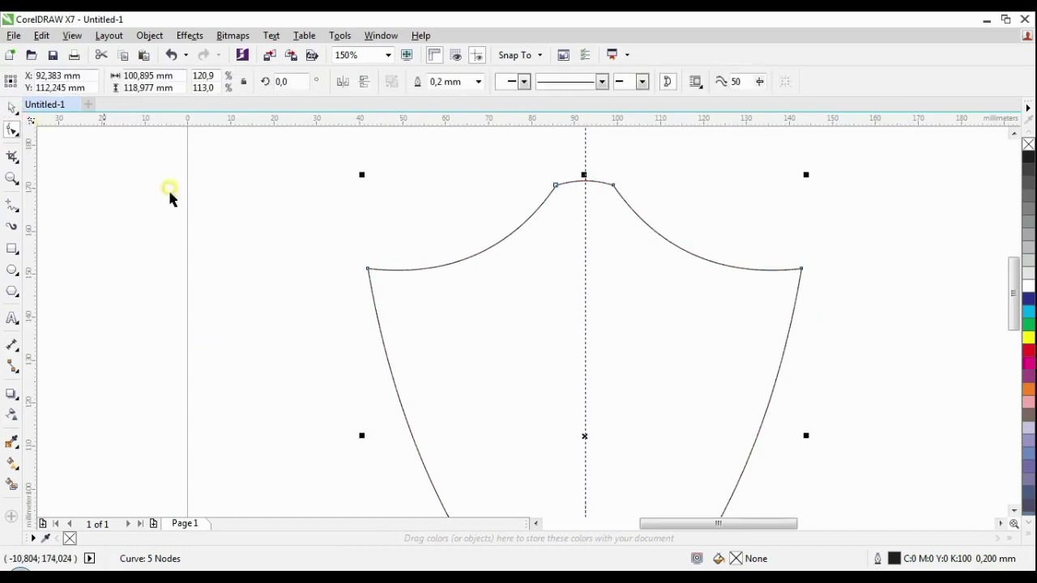
Step: Widen the shield symmetrically to about 107 mm and scale it up about its centre to about 128 × 143 mm
scroll(516, 311, down, 2)
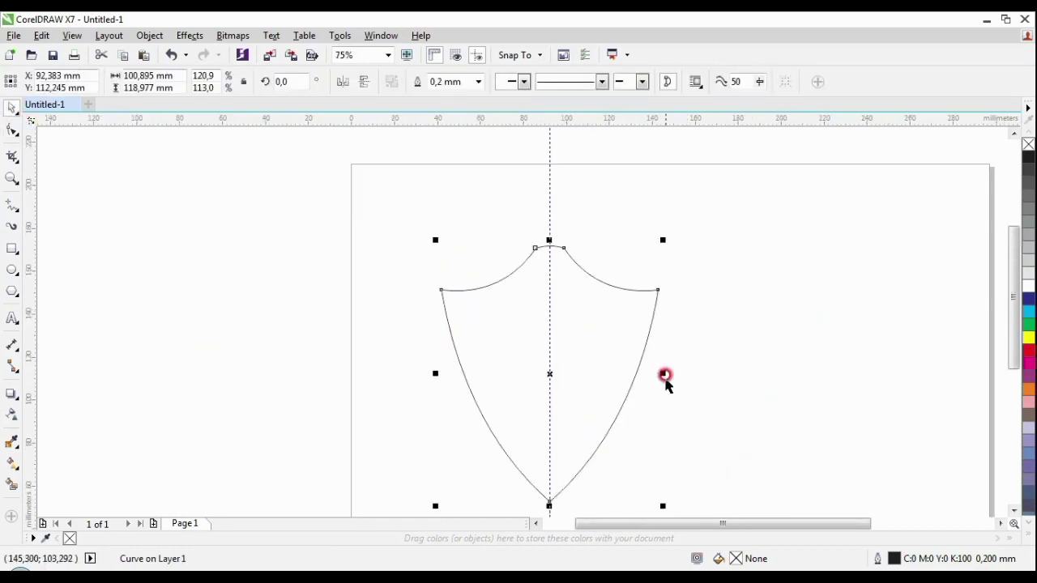
drag(664, 374, 669, 370)
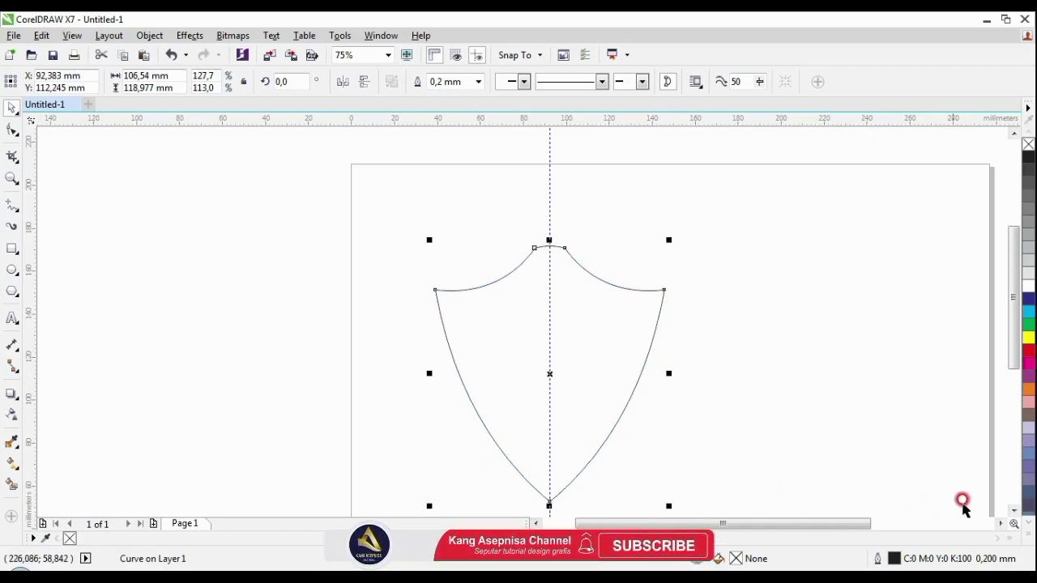
click(1013, 513)
click(1013, 513)
drag(668, 429, 694, 458)
click(726, 324)
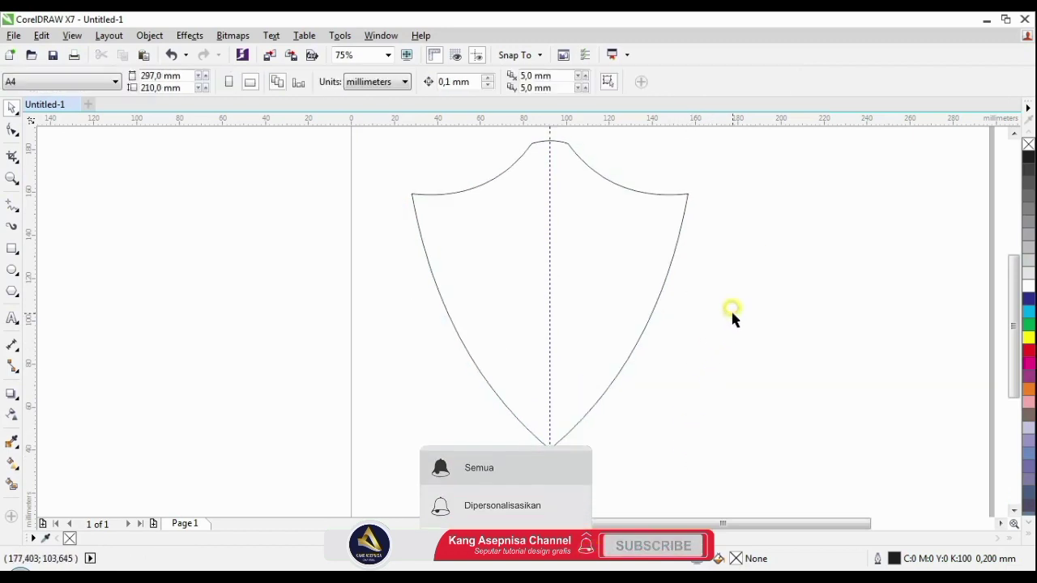
click(1013, 133)
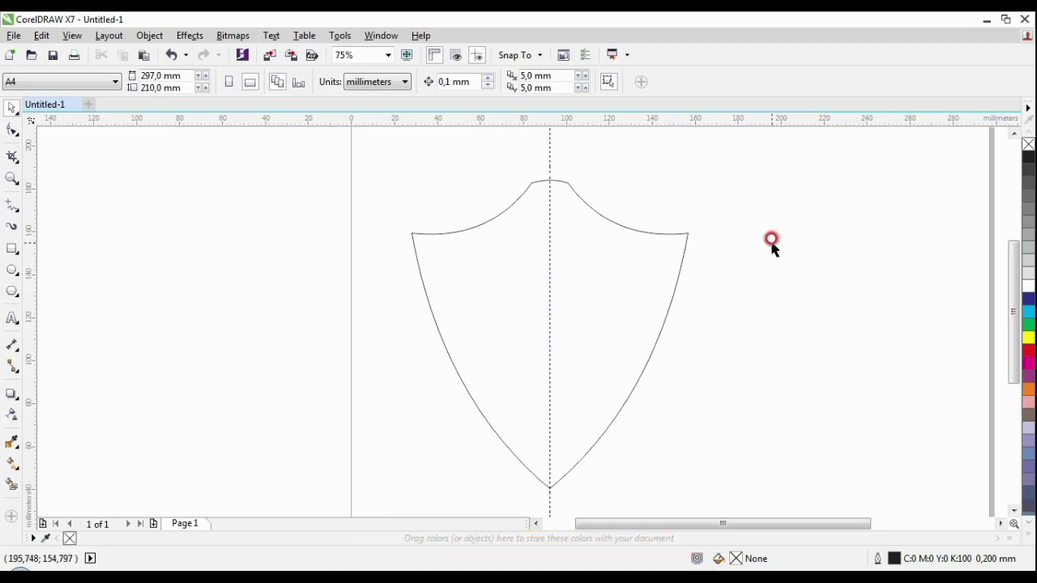
Step: Draw a straight horizontal line about 116 mm long across the middle of the shield
click(12, 207)
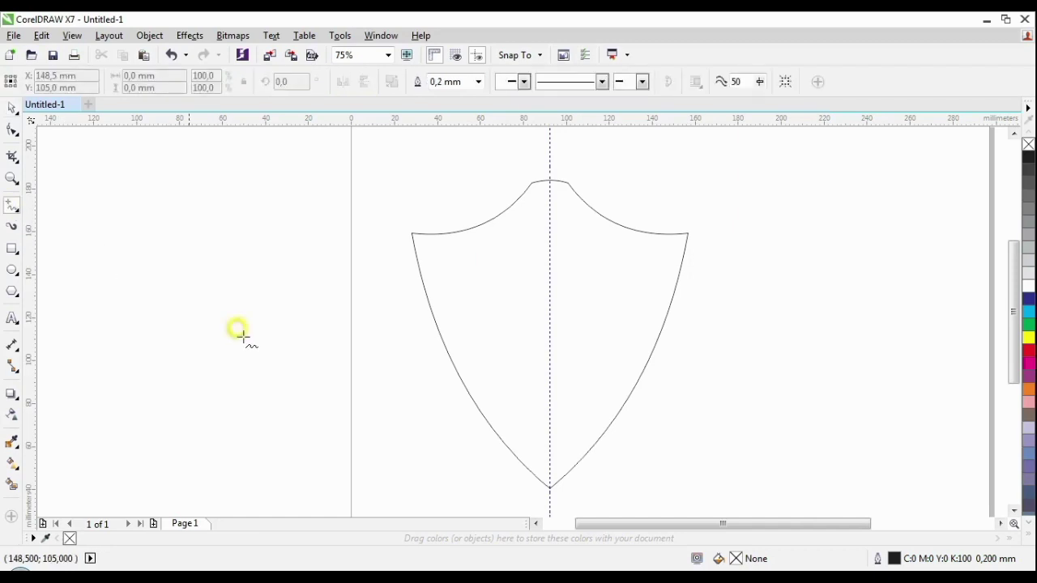
click(422, 333)
click(669, 333)
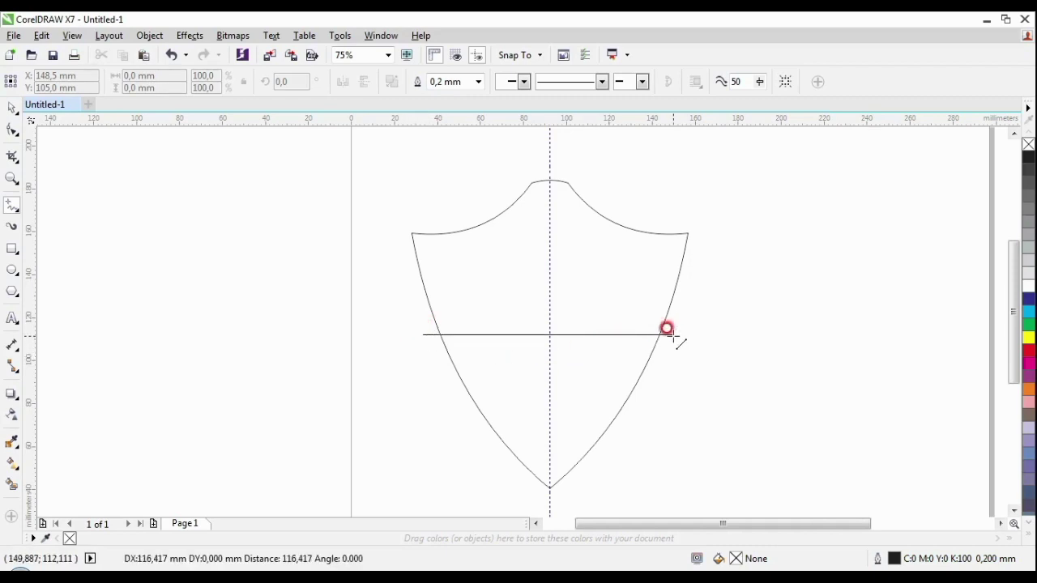
click(670, 333)
Step: Centre the horizontal line on the shield both horizontally and vertically
click(11, 113)
shift+click(472, 303)
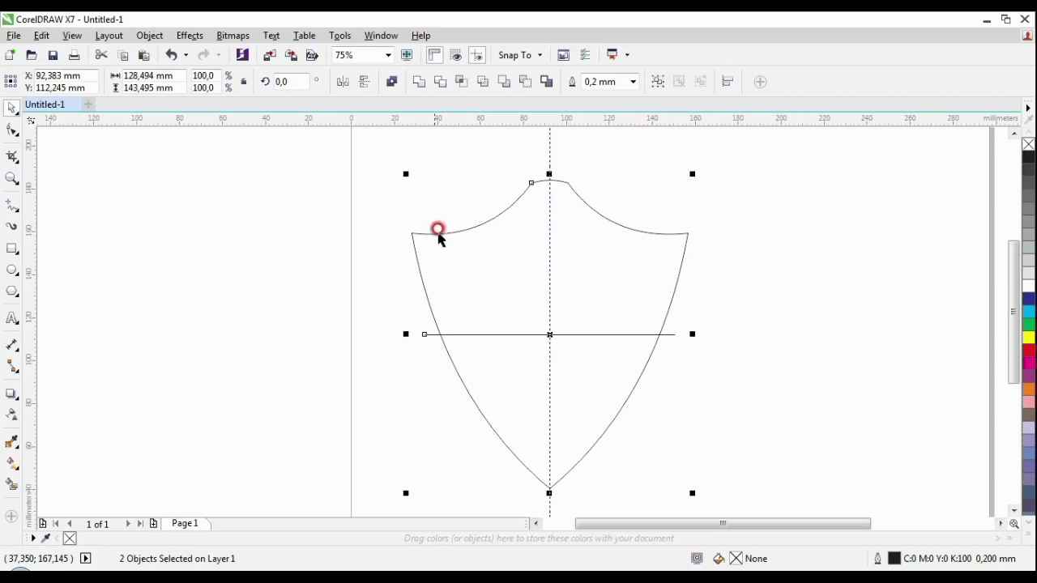
click(713, 397)
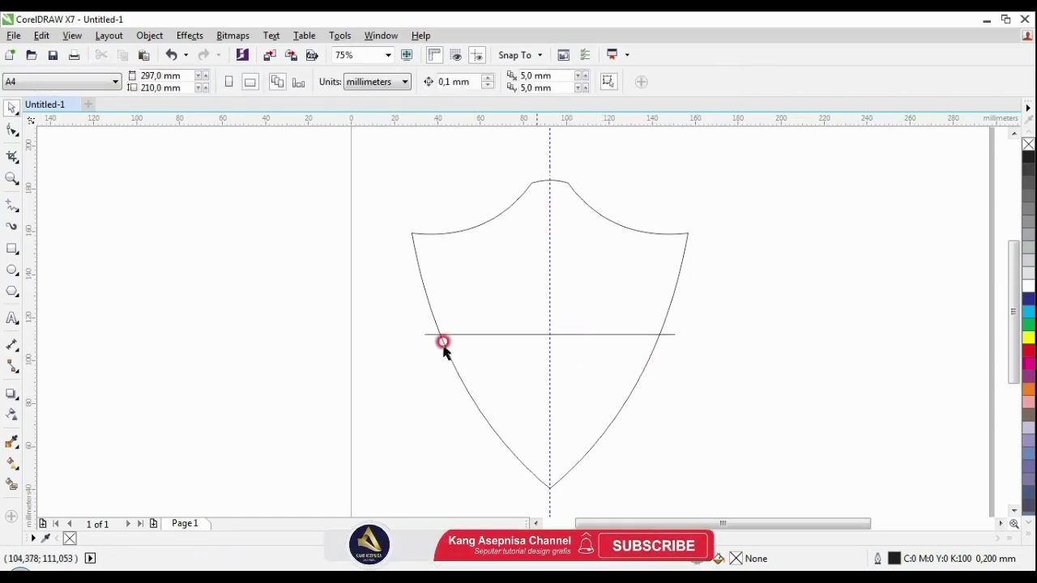
Step: Convert the horizontal line to a curve and bow its middle downward by about 8 mm
click(13, 179)
drag(349, 257, 741, 488)
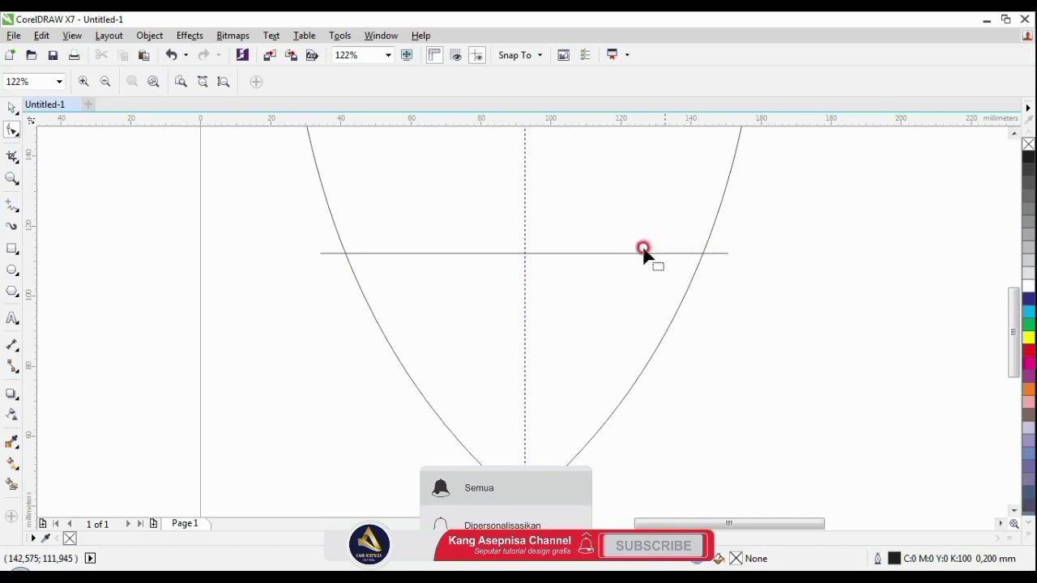
click(527, 254)
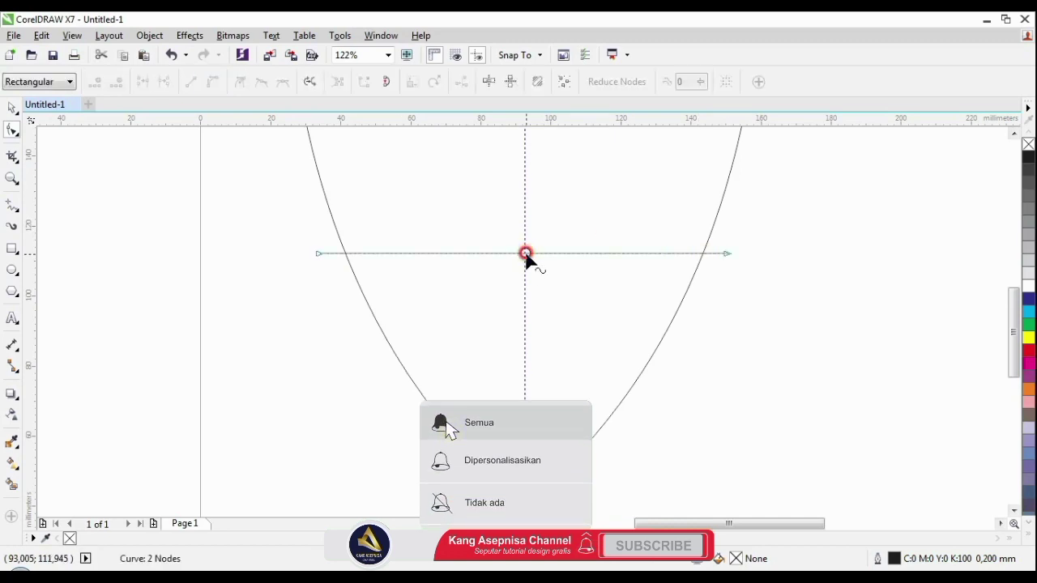
drag(232, 224, 763, 277)
click(211, 81)
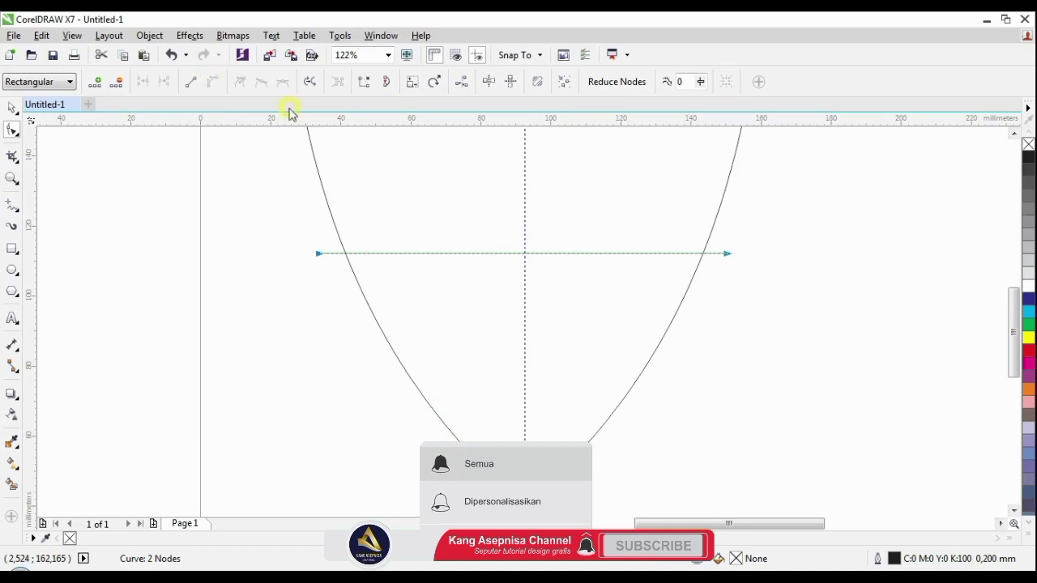
drag(505, 257, 527, 284)
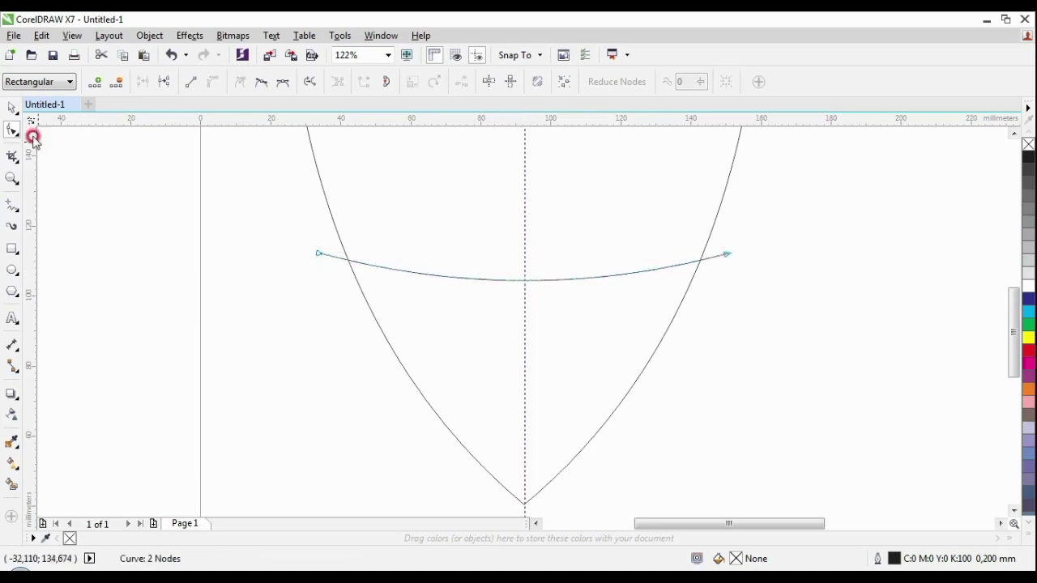
click(11, 108)
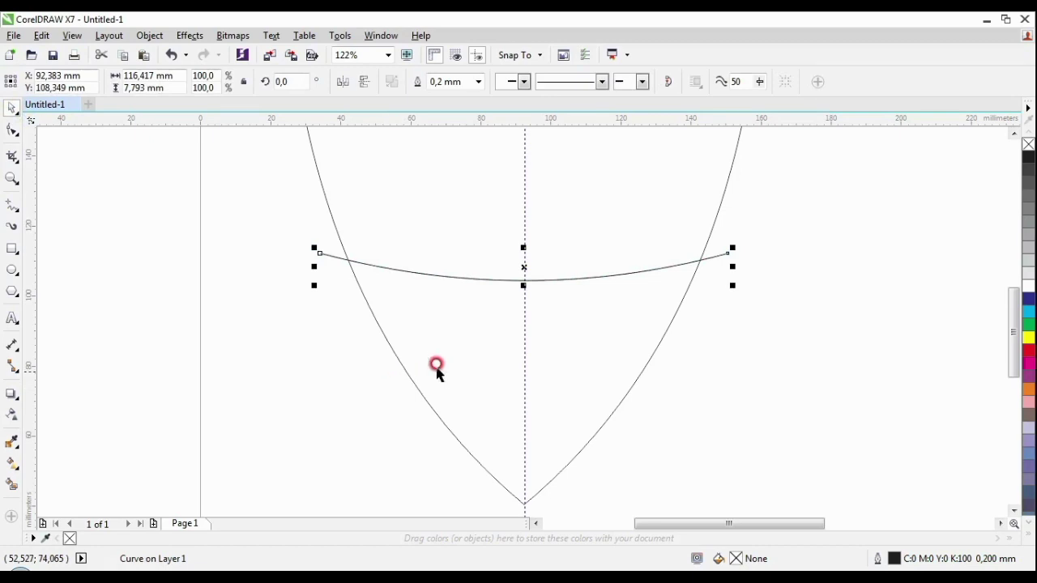
Step: Place a copy of the bowed line about 20 mm straight below the original
drag(525, 265, 526, 338)
right_click(526, 339)
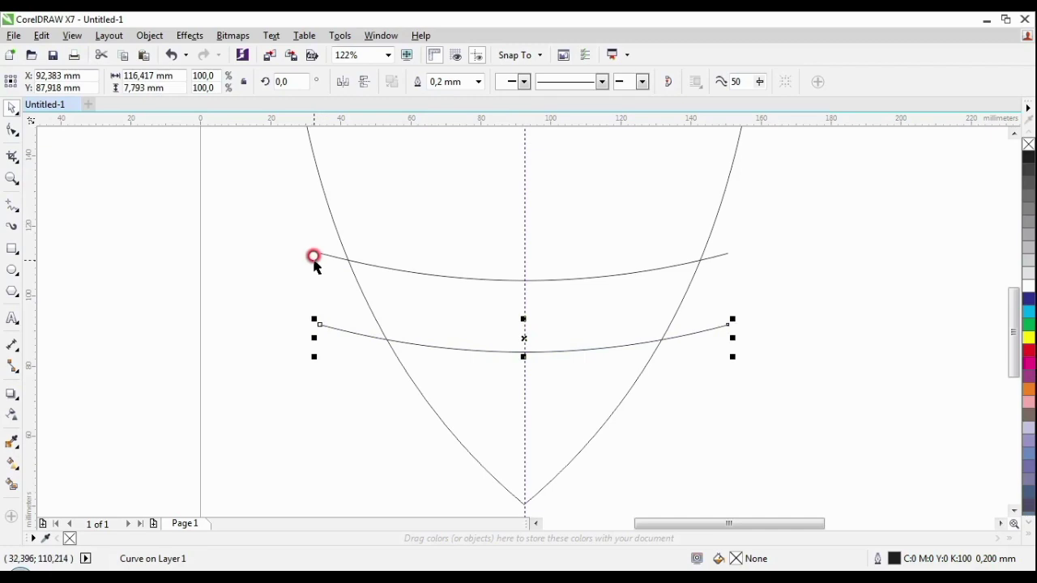
click(287, 233)
Step: Move both bowed lines together about 7 mm straight up along the guideline
click(1014, 132)
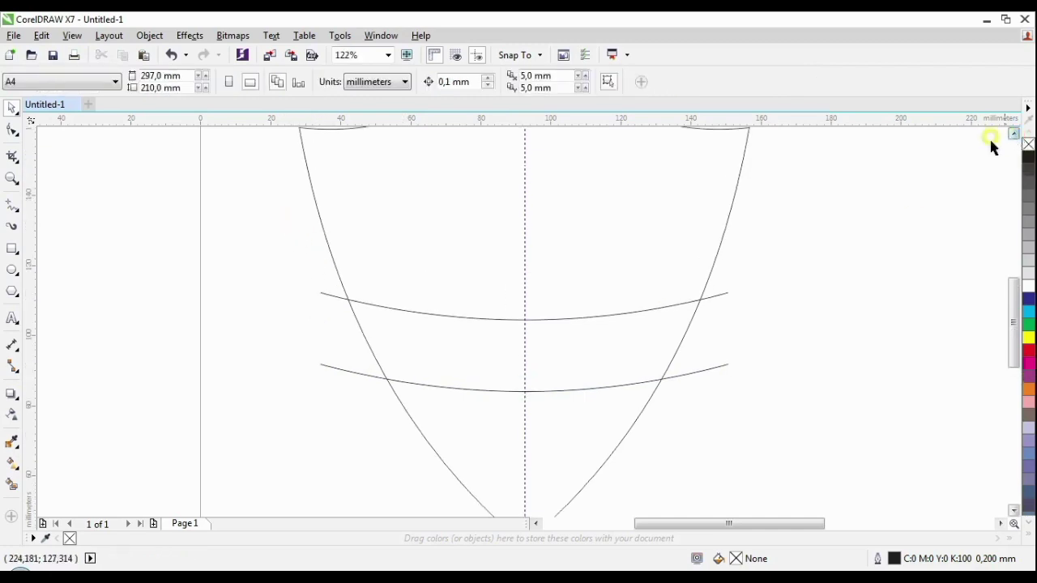
drag(431, 353, 752, 389)
click(259, 251)
drag(141, 212, 784, 447)
drag(532, 353, 522, 321)
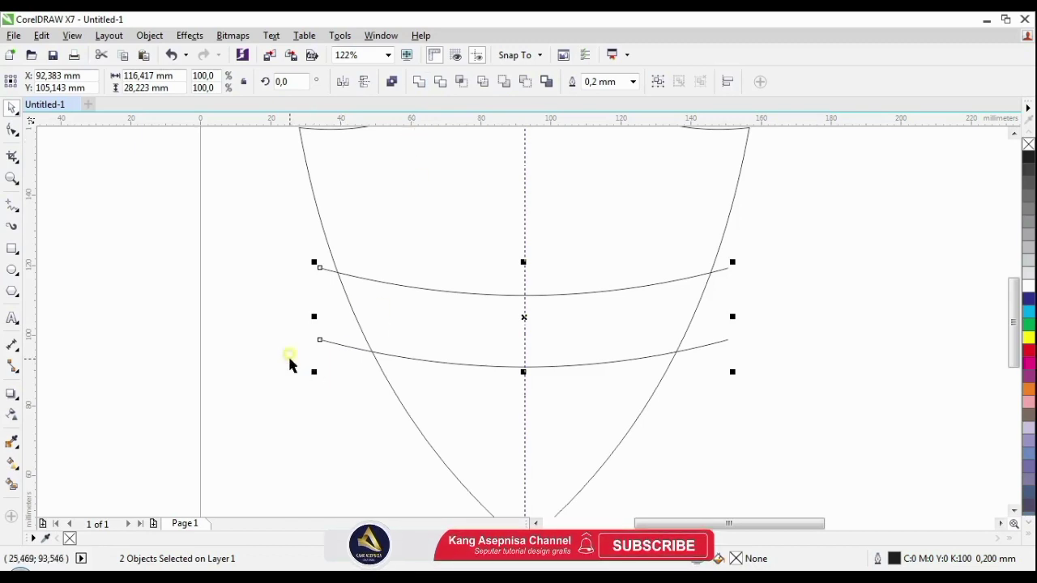
Step: Narrow the lower bowed line symmetrically about its centre to a width of about 100 mm
click(335, 338)
click(334, 344)
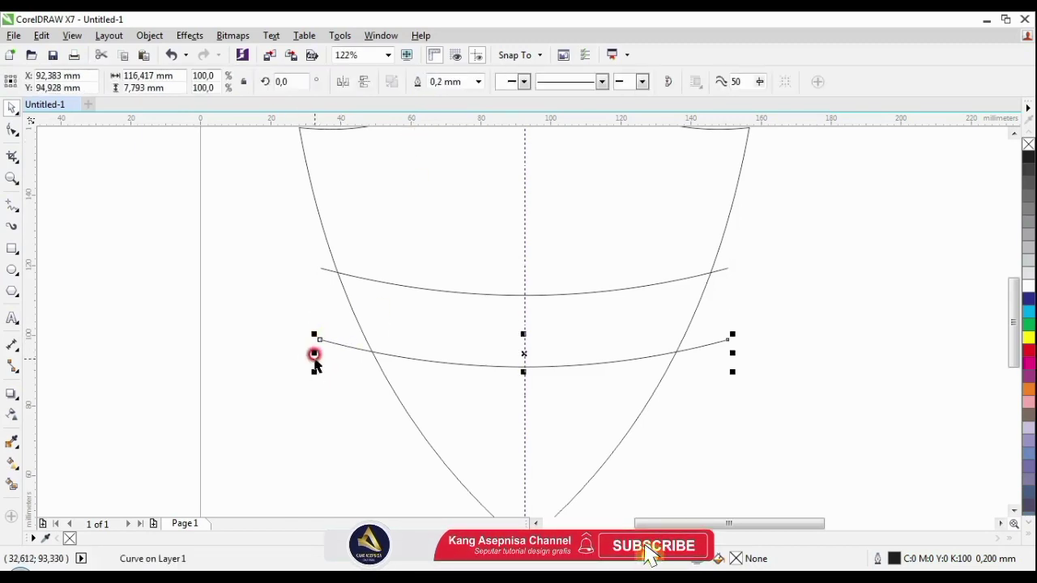
drag(315, 352, 343, 361)
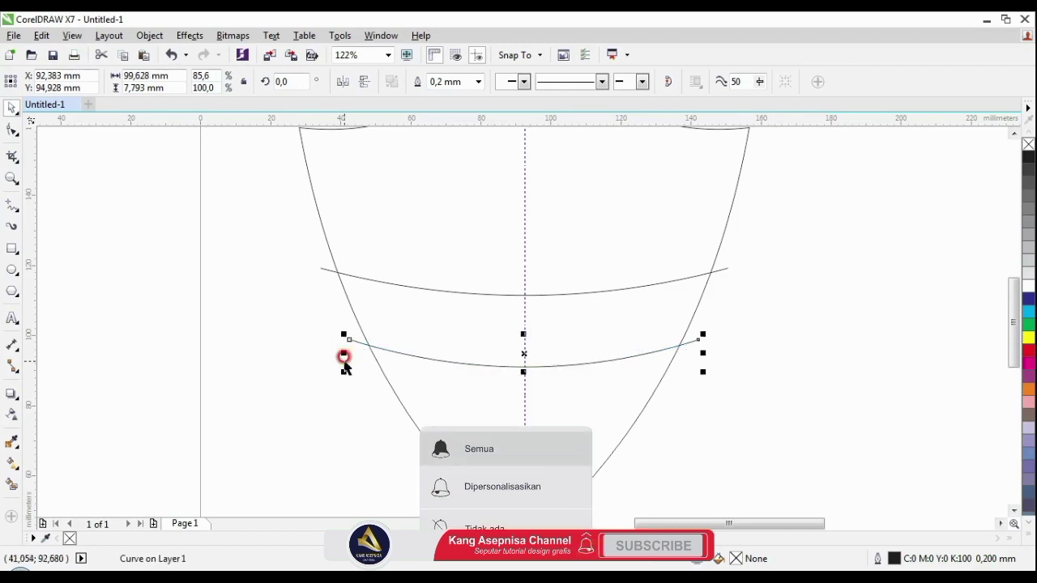
click(285, 366)
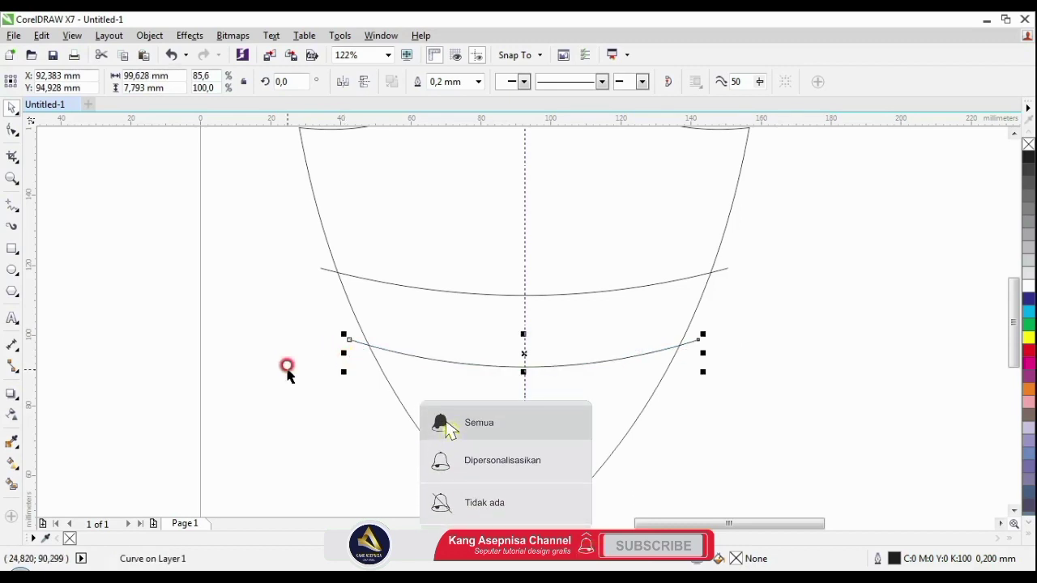
Step: Weld the two bowed lines into one object and close it as a band with straight lines joining their left and right ends
drag(268, 217, 760, 380)
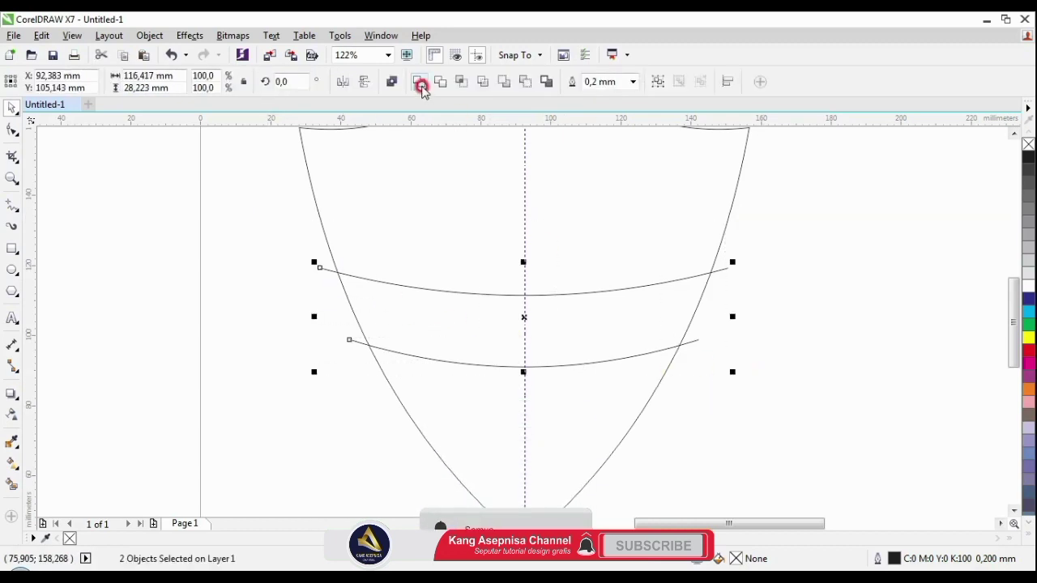
click(421, 85)
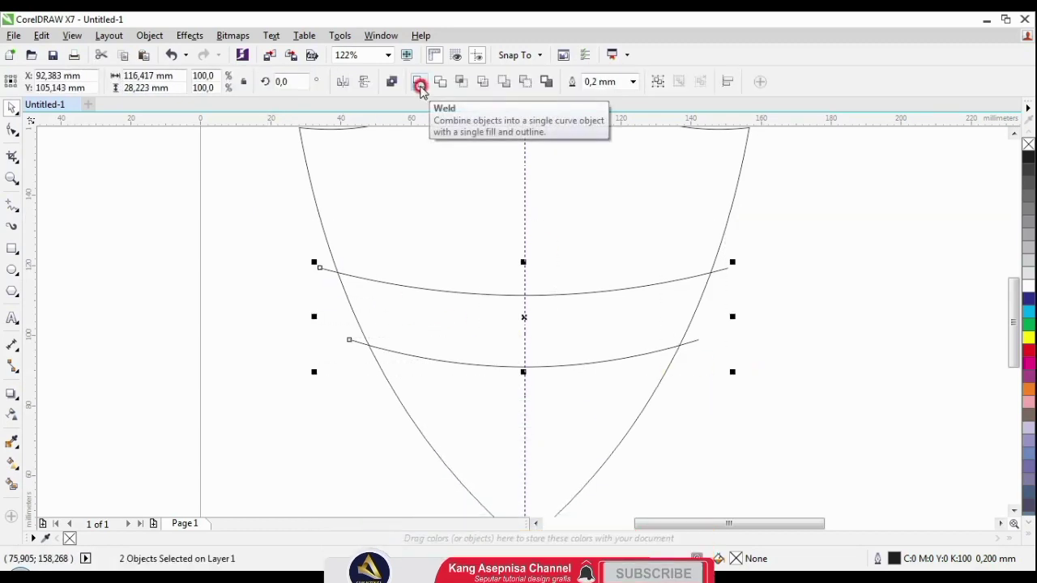
click(11, 209)
click(316, 264)
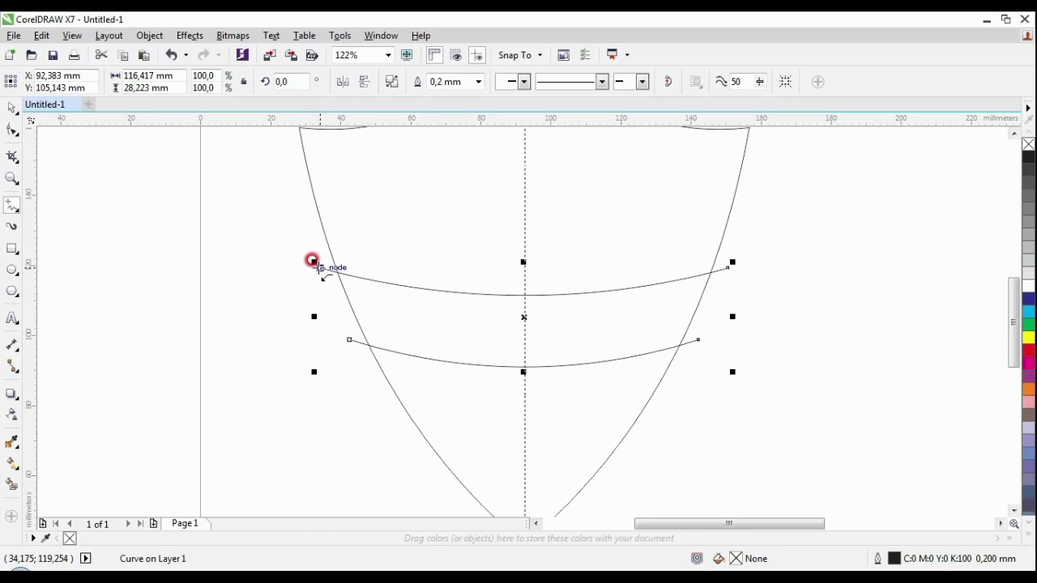
click(349, 340)
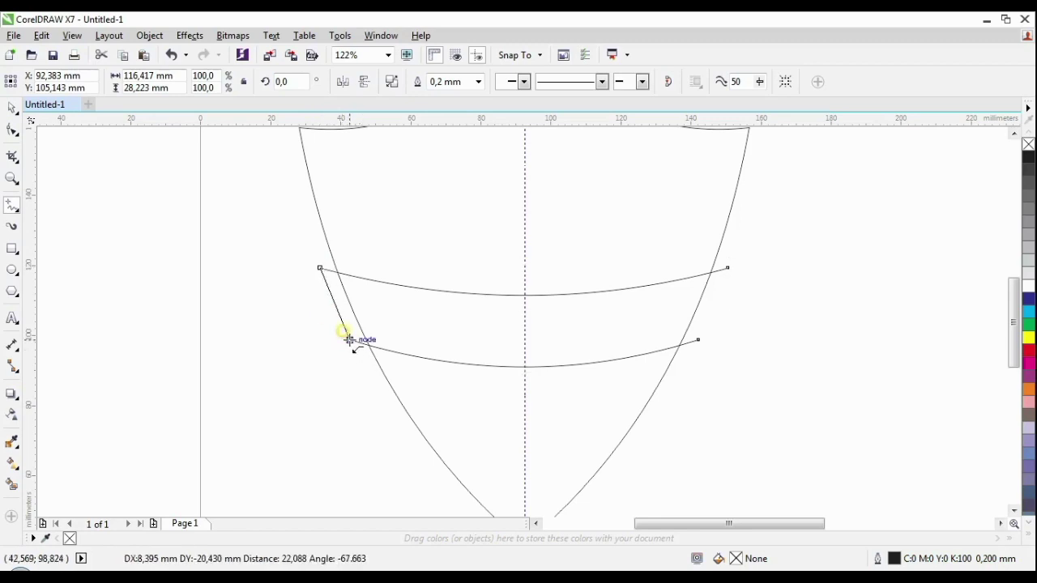
click(360, 340)
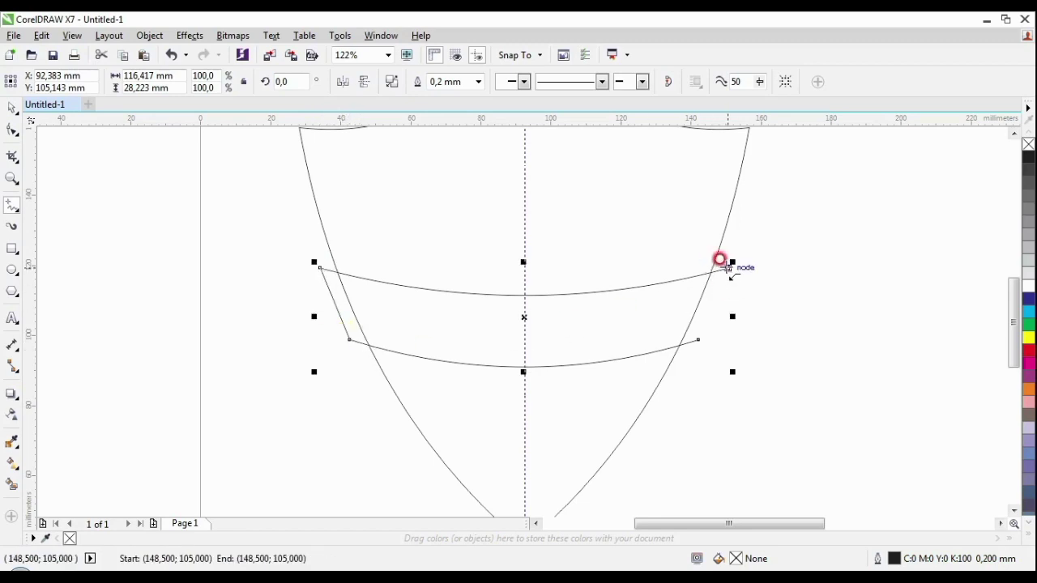
click(696, 339)
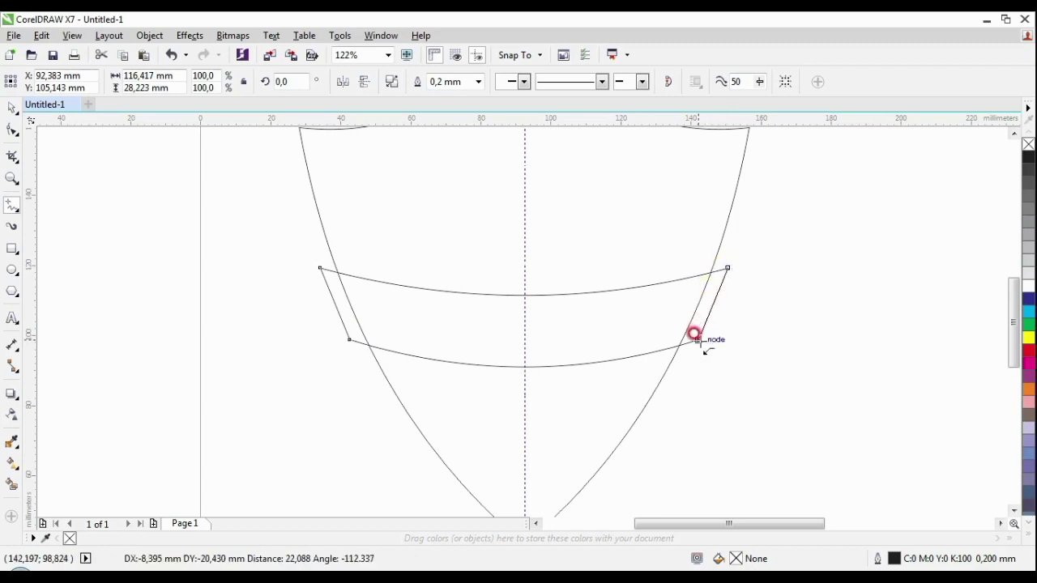
click(696, 339)
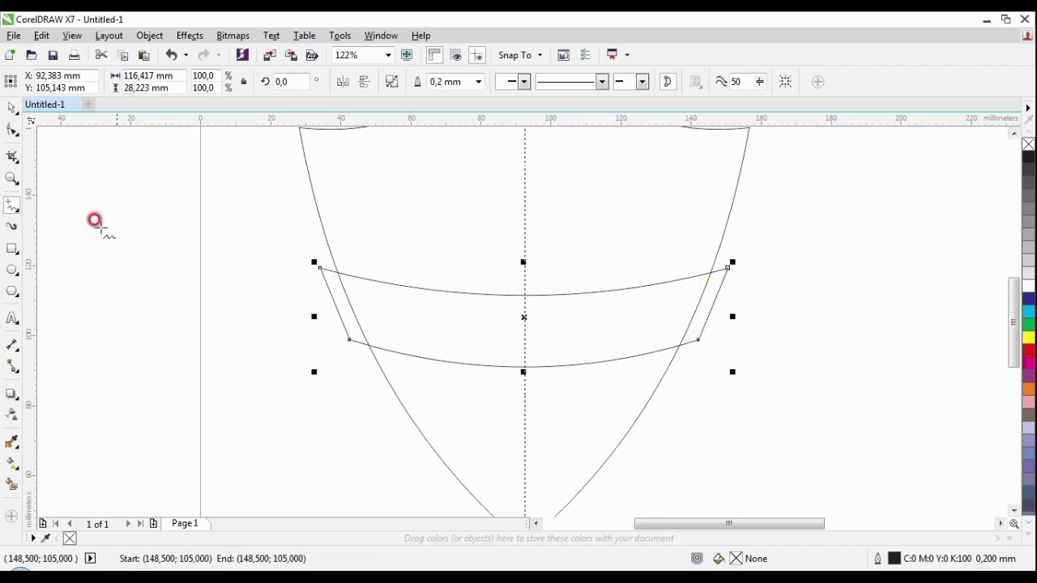
click(11, 108)
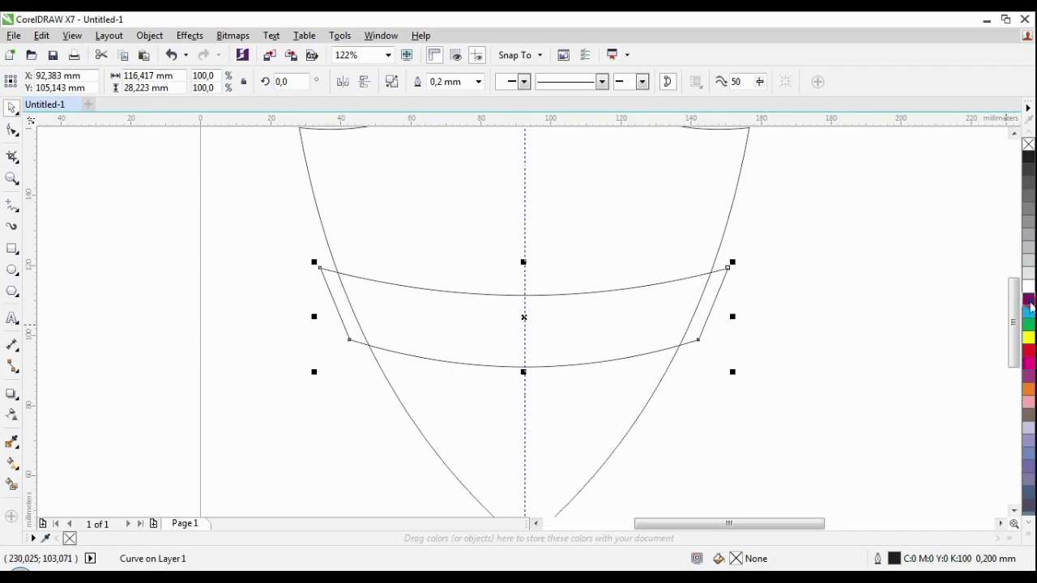
Step: Fill the closed curved band with white so it covers the shield outline behind it
click(1029, 284)
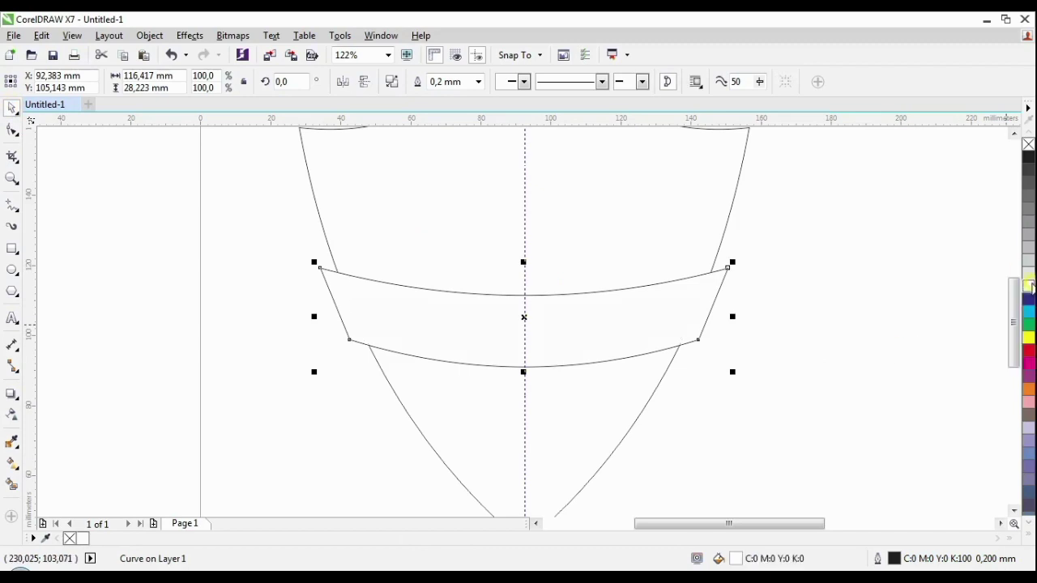
click(830, 310)
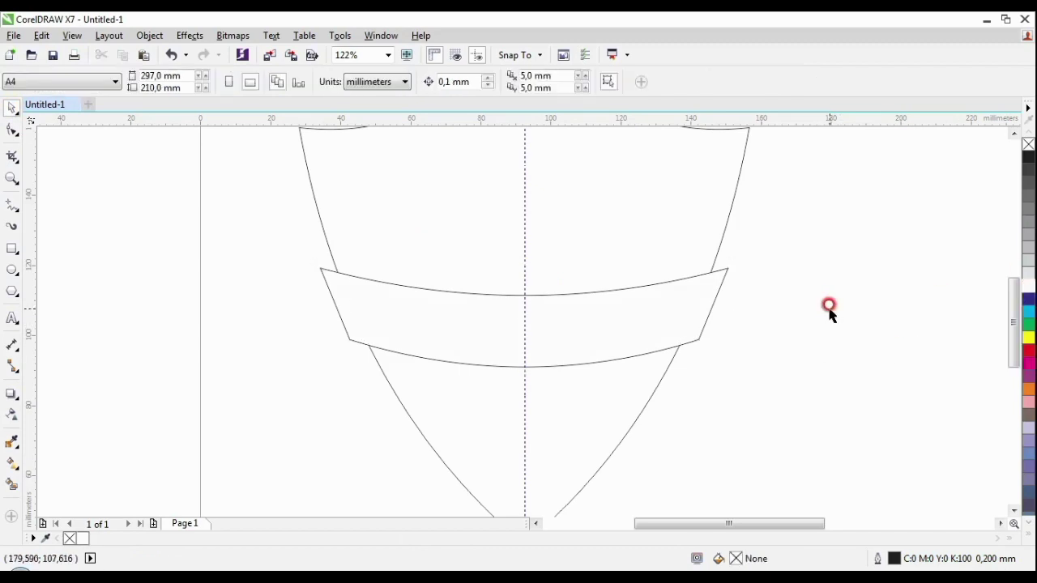
Step: Draw a closed fold triangle about 5 by 2.9 mm between the band's upper-left corner and the shield edge, filled with 30% black
click(8, 178)
drag(290, 233, 403, 297)
click(8, 207)
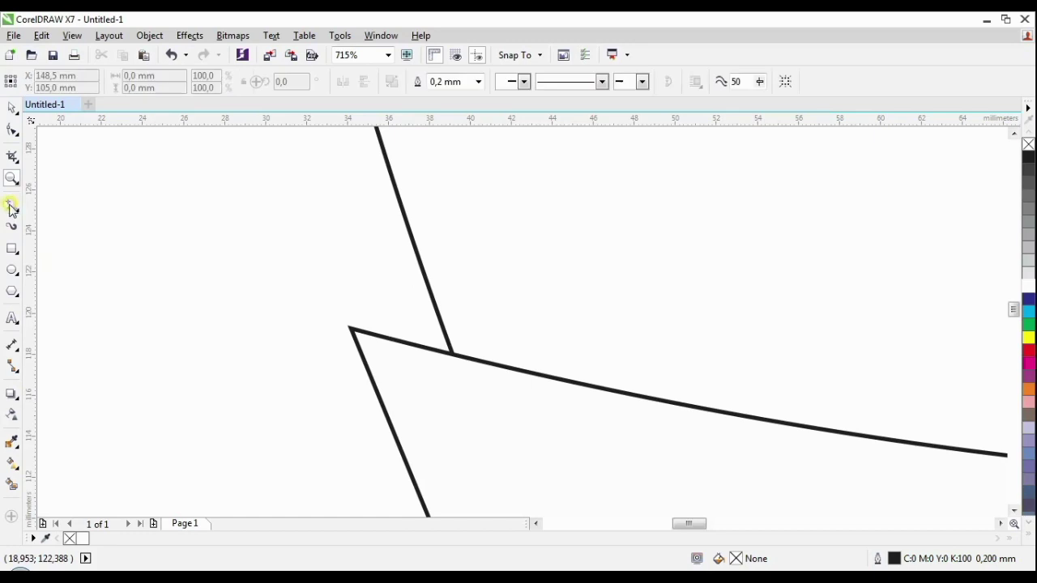
mouse_move(429, 296)
mouse_down()
mouse_move(351, 328)
mouse_move(359, 319)
mouse_move(448, 347)
mouse_up()
drag(350, 327, 432, 295)
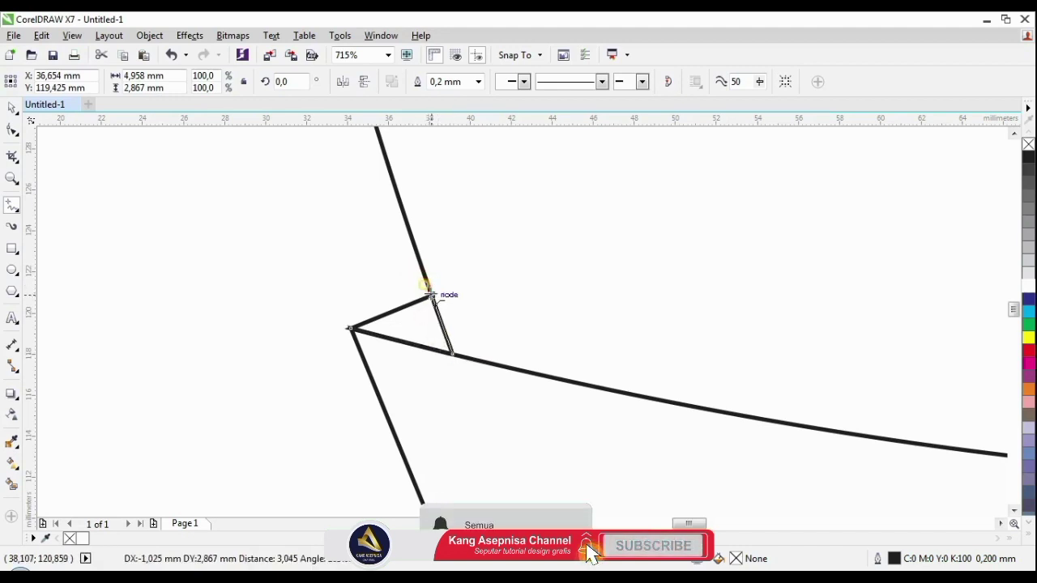
click(11, 106)
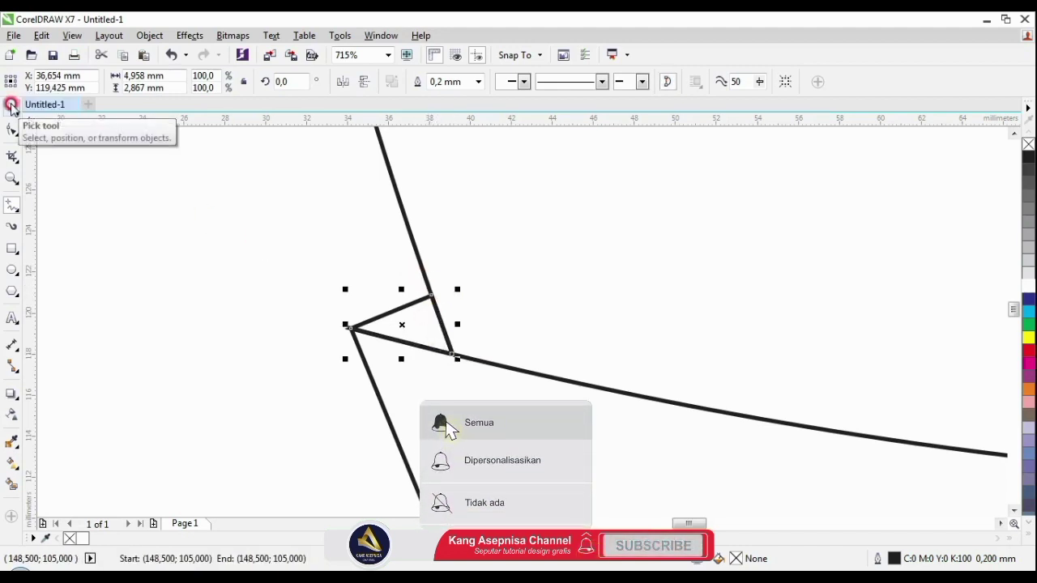
click(1029, 253)
Step: Place a horizontally mirrored copy of the grey fold triangle at the band's upper-right corner, aligned with the shield edge
scroll(350, 313, down, 2)
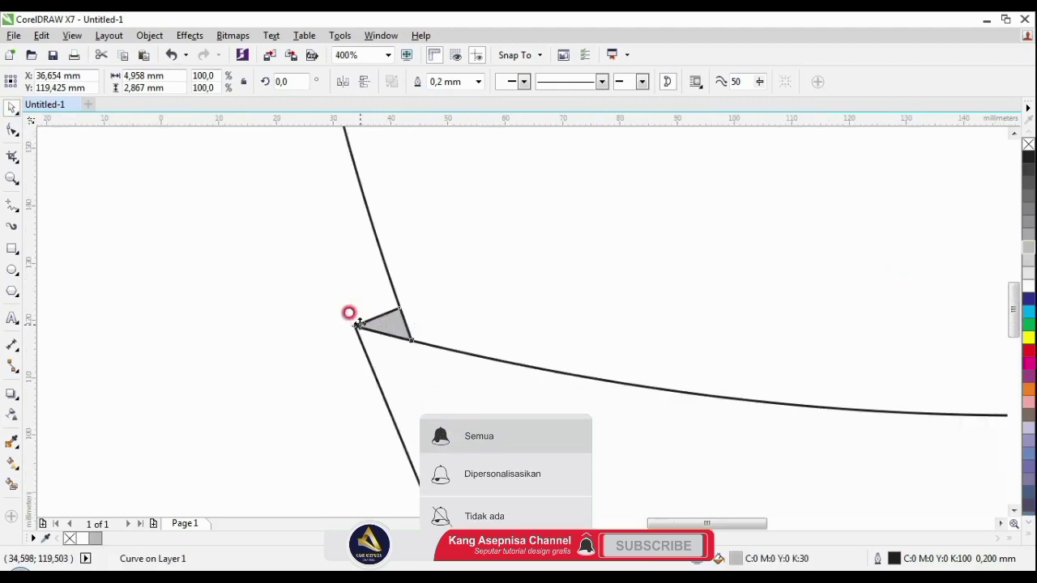
scroll(349, 313, down, 2)
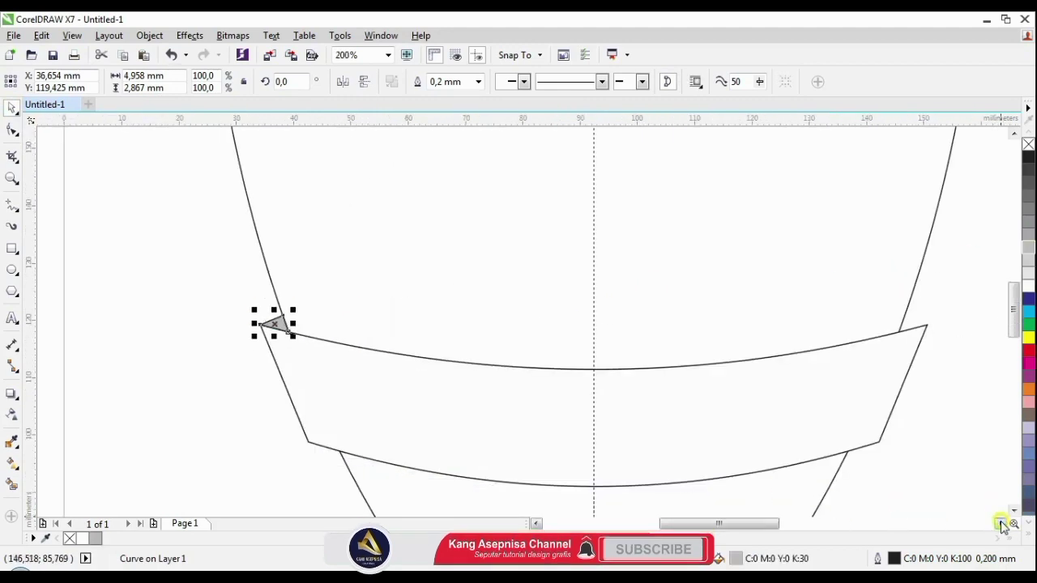
click(1001, 524)
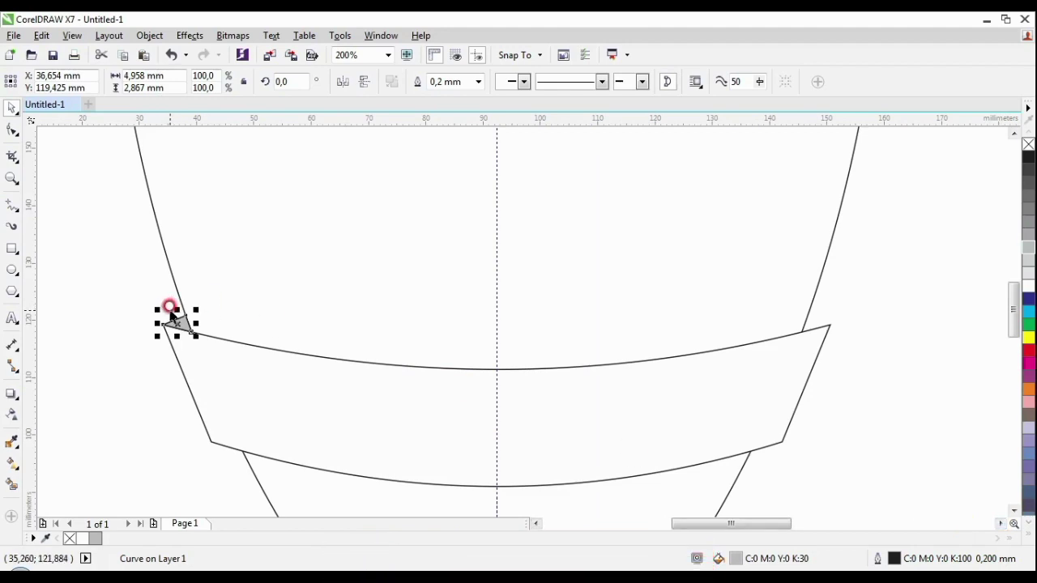
drag(167, 312, 806, 387)
drag(776, 313, 802, 320)
scroll(833, 327, up, 2)
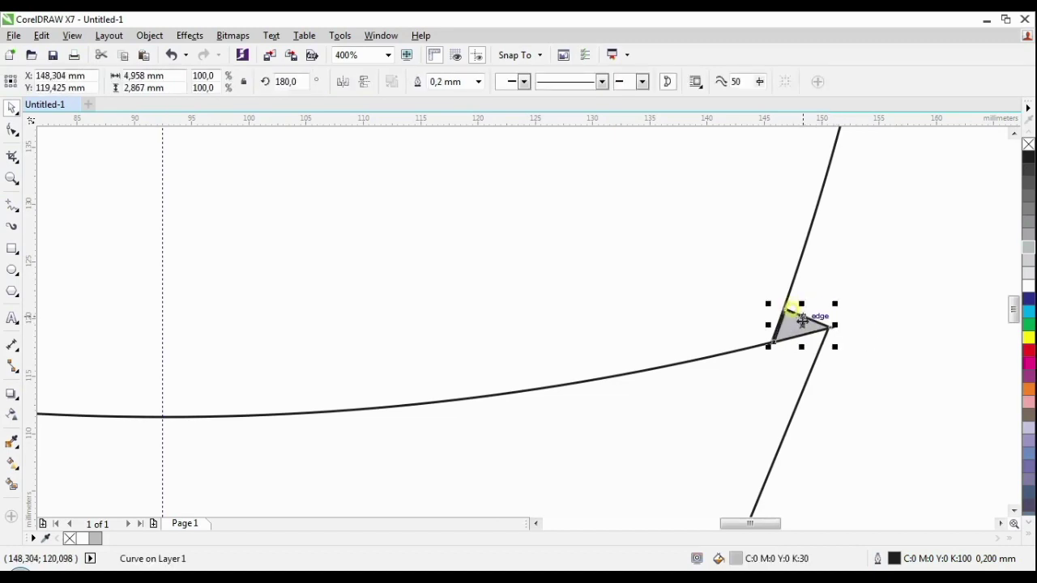
click(865, 339)
scroll(800, 325, up, 1)
scroll(799, 326, up, 1)
drag(783, 320, 777, 324)
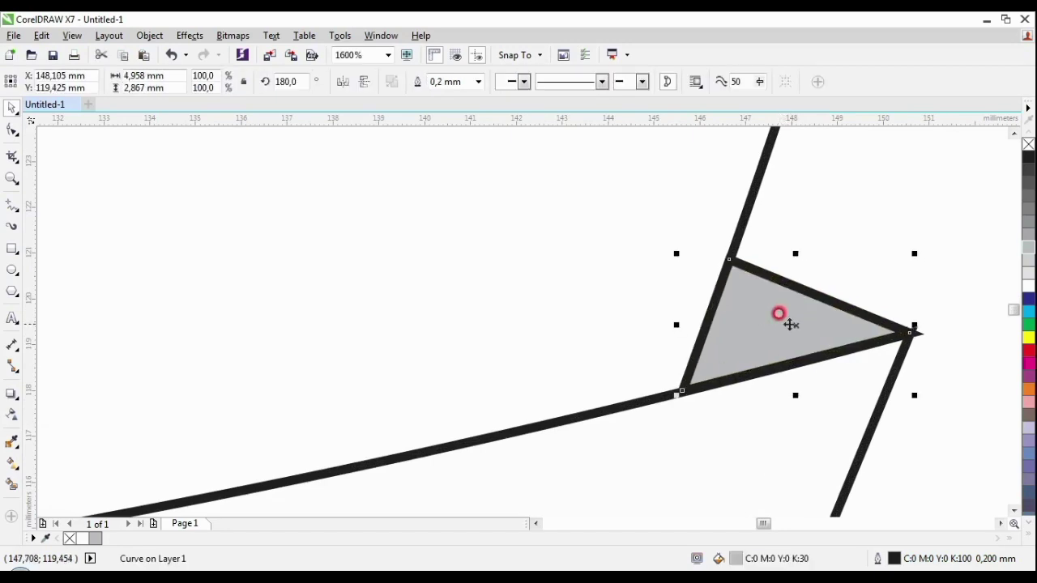
scroll(778, 314, down, 3)
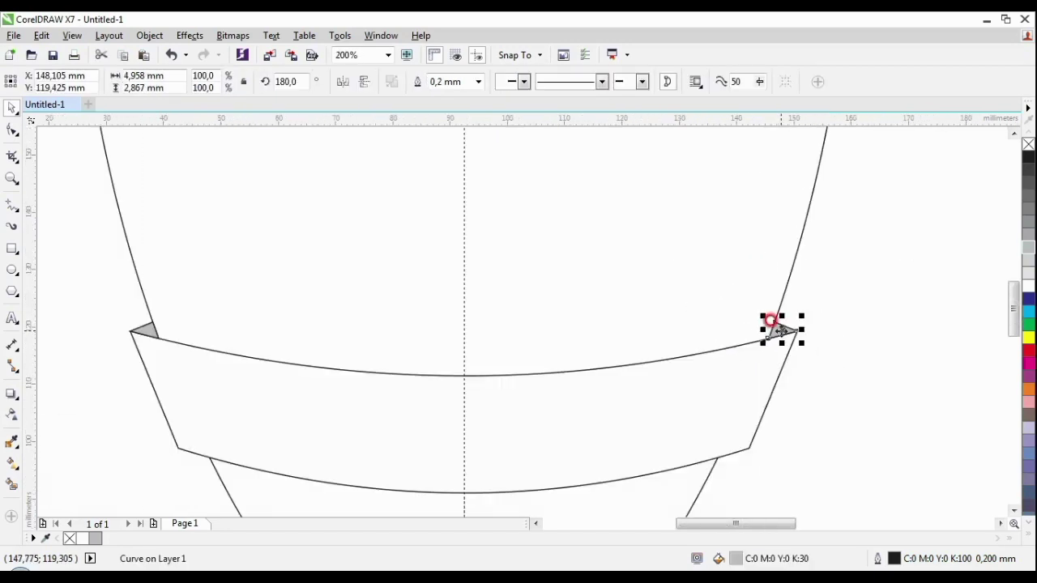
click(831, 388)
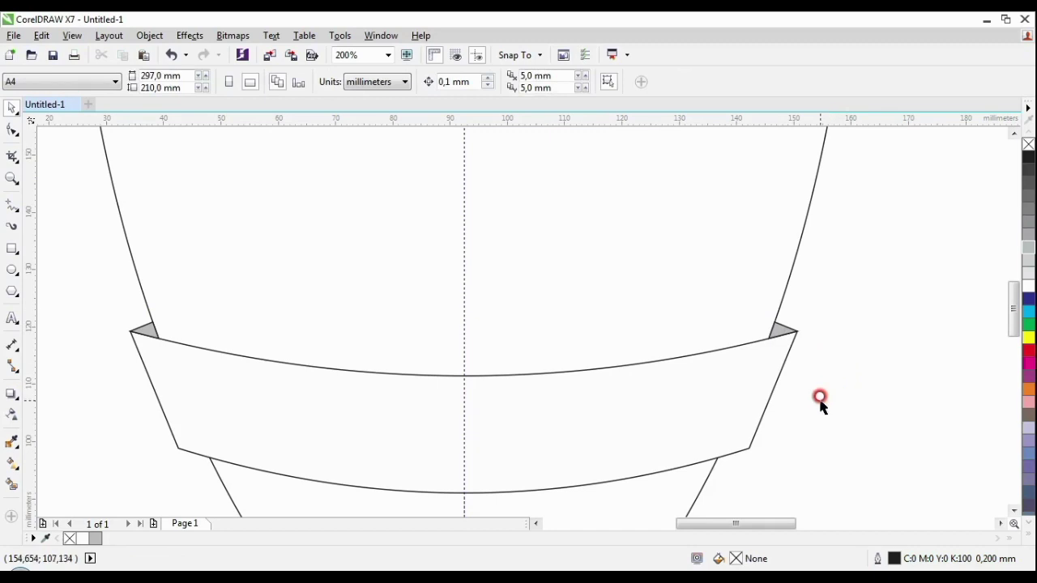
Step: Move the whole shield with its band and fold triangles about 41 mm straight right, towards the middle of the page
scroll(820, 401, down, 1)
click(1014, 510)
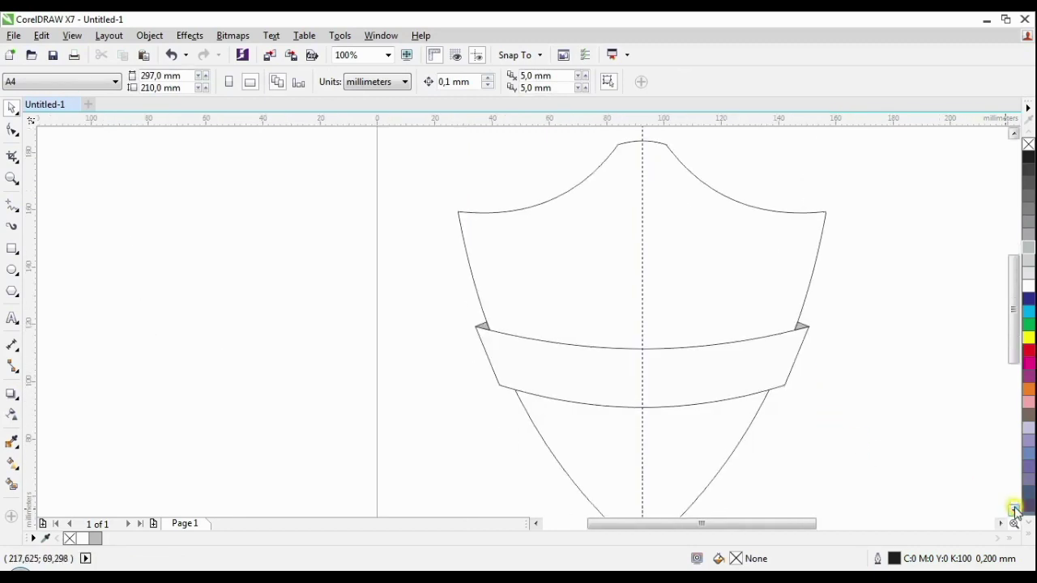
click(1014, 509)
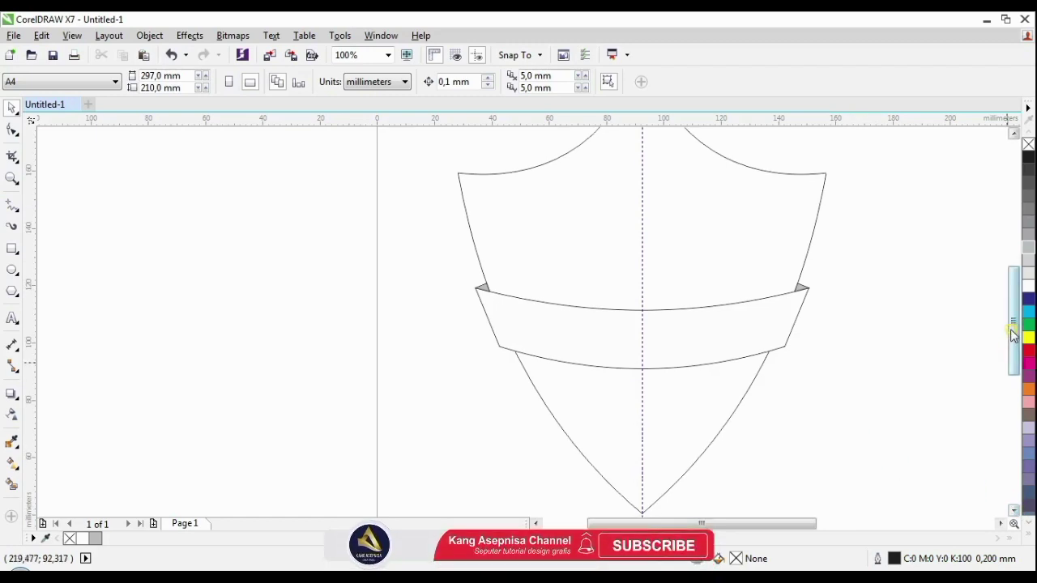
drag(1012, 335, 1012, 333)
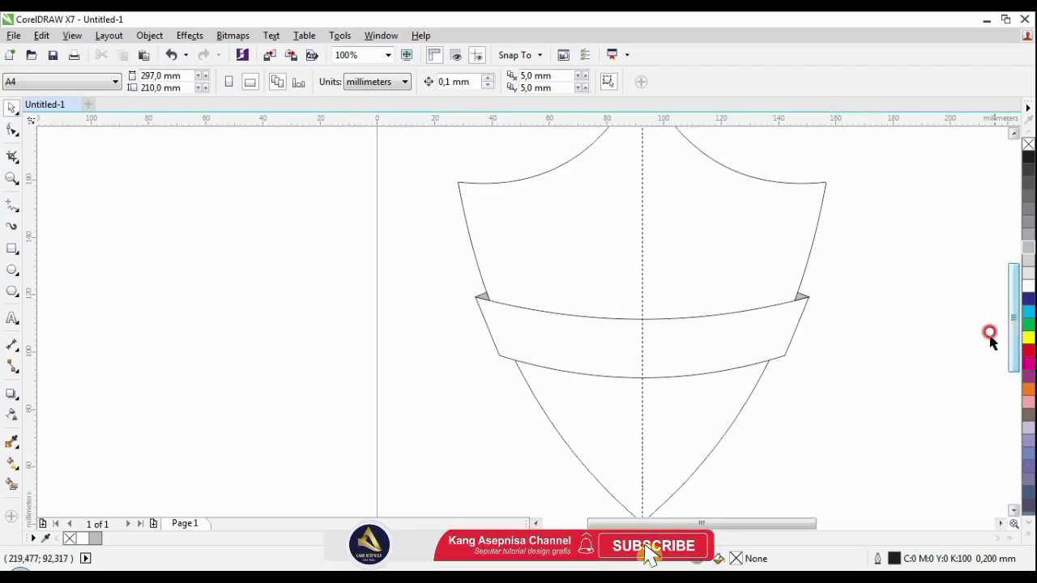
scroll(954, 339, down, 1)
drag(931, 532, 940, 531)
drag(317, 178, 592, 447)
drag(457, 369, 526, 381)
click(672, 336)
Step: Add the artistic text "78" in Arial 24 pt to the right of the shield
click(12, 318)
click(652, 289)
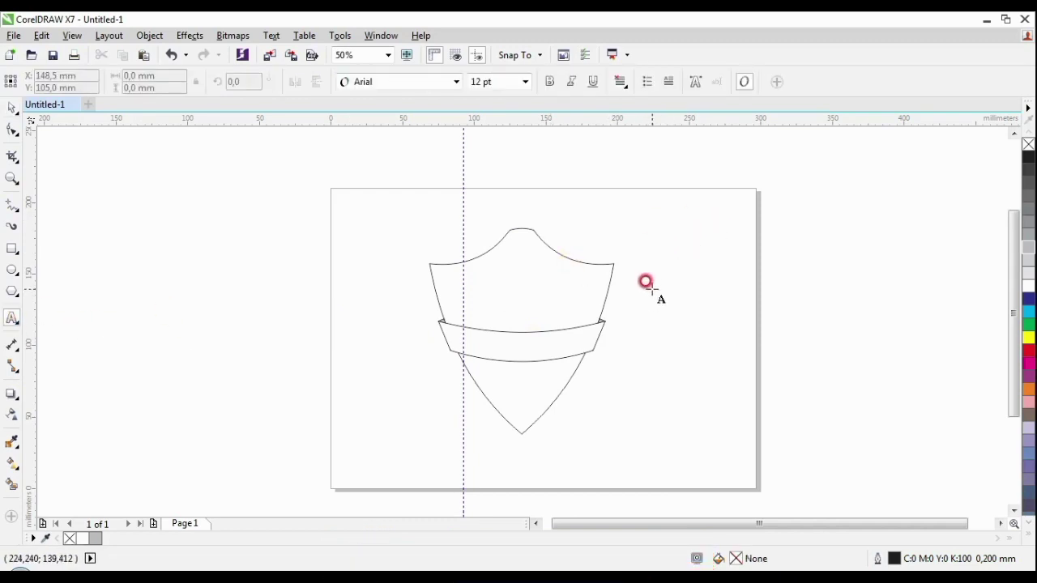
text(78)
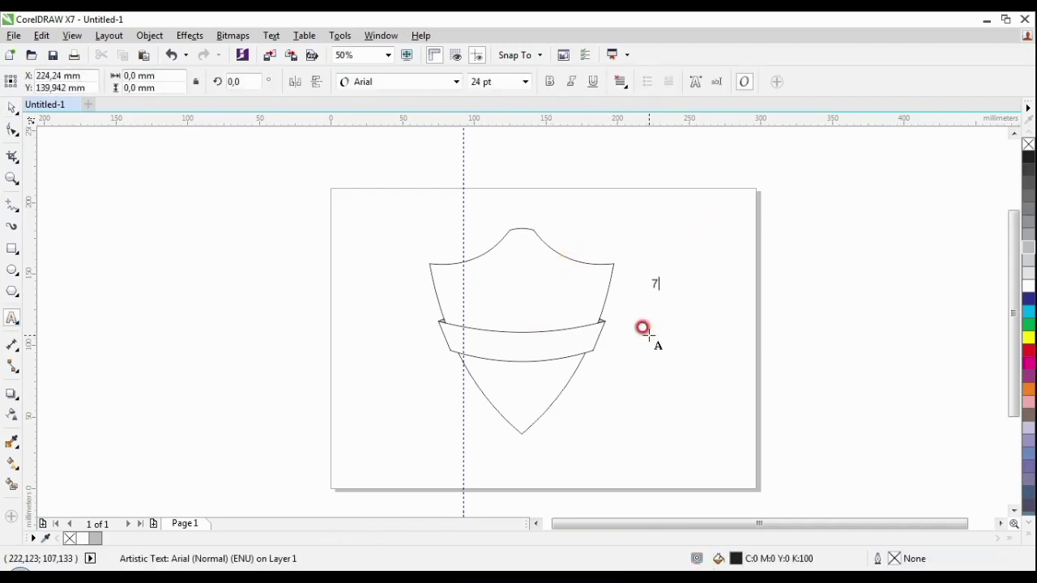
click(12, 110)
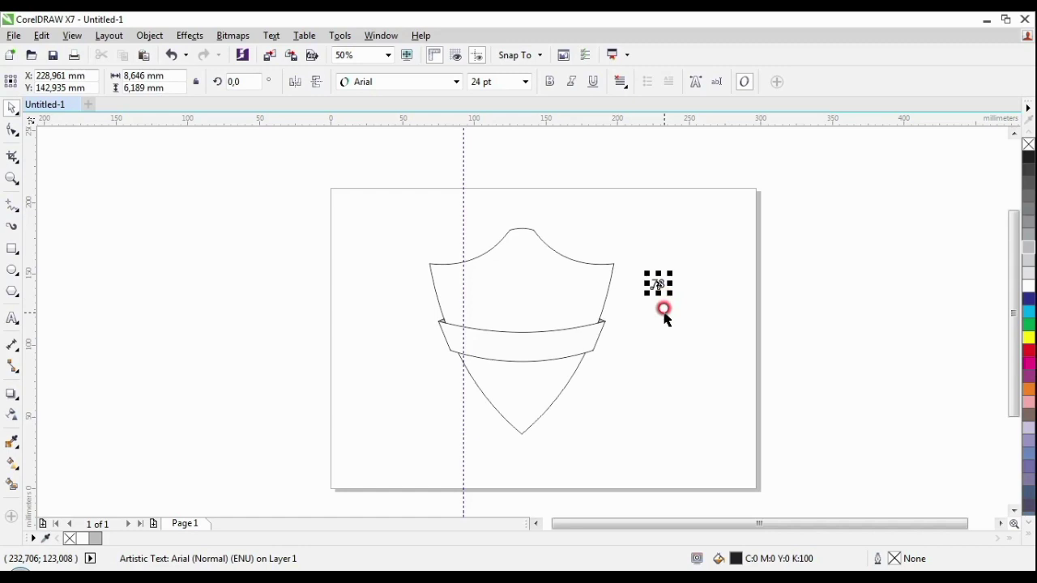
Step: Add a two-line artistic text "DIRGAHAYU REPUBLIK" in Arial 24 pt below the 78
drag(657, 275, 653, 308)
key(F8)
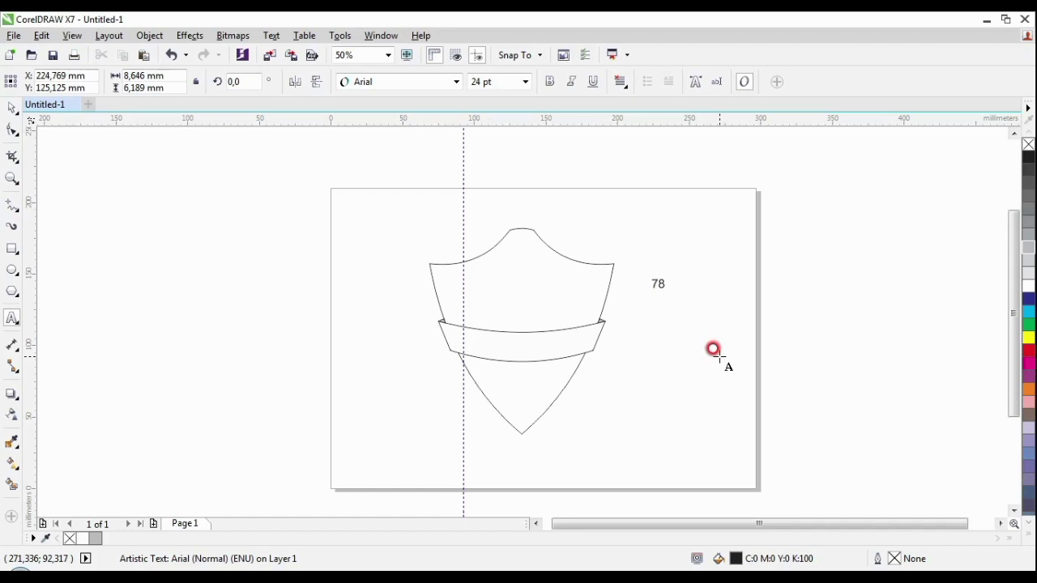
click(9, 180)
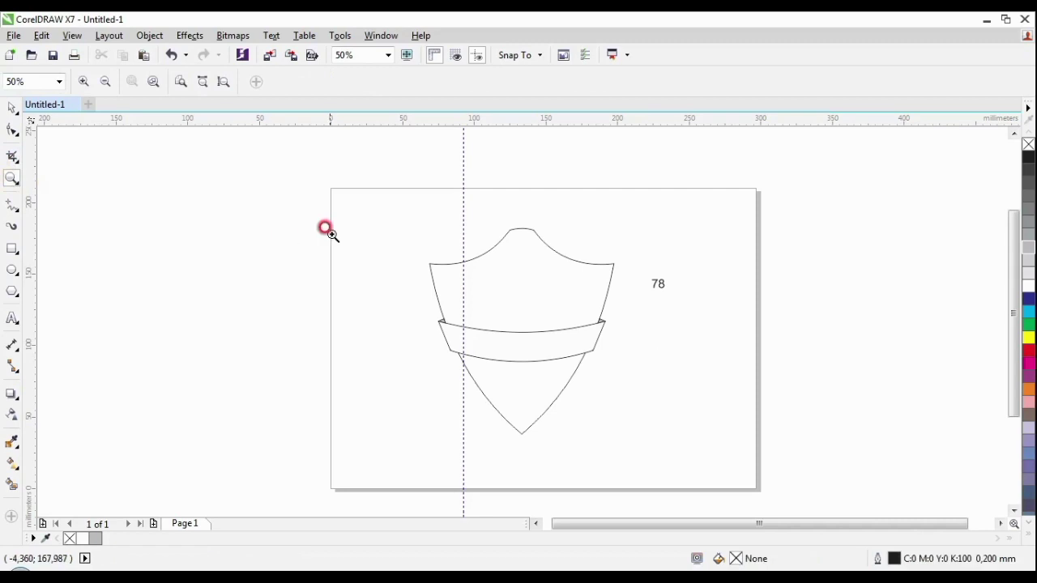
drag(379, 197, 713, 444)
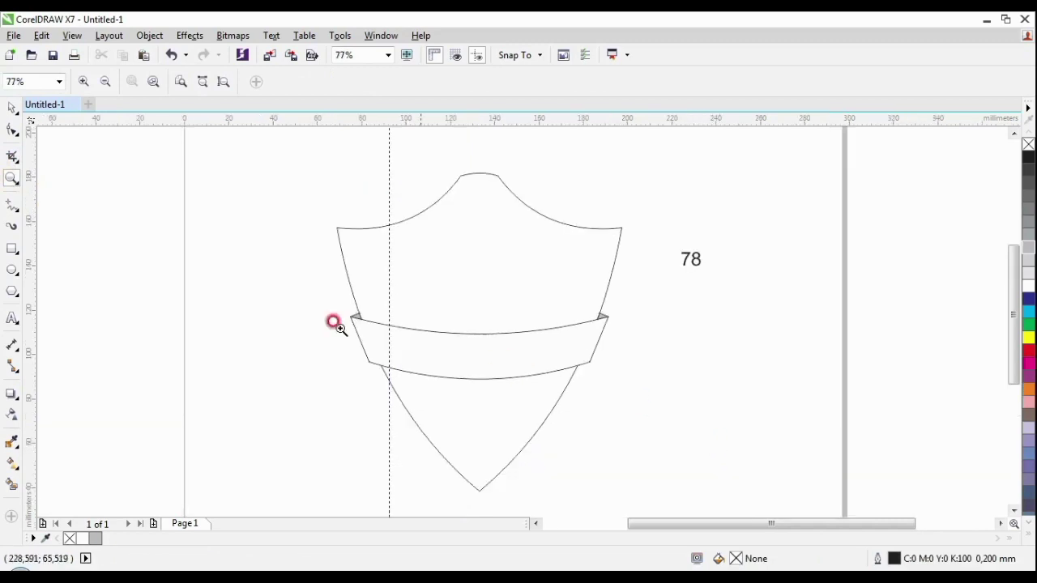
click(10, 324)
click(665, 312)
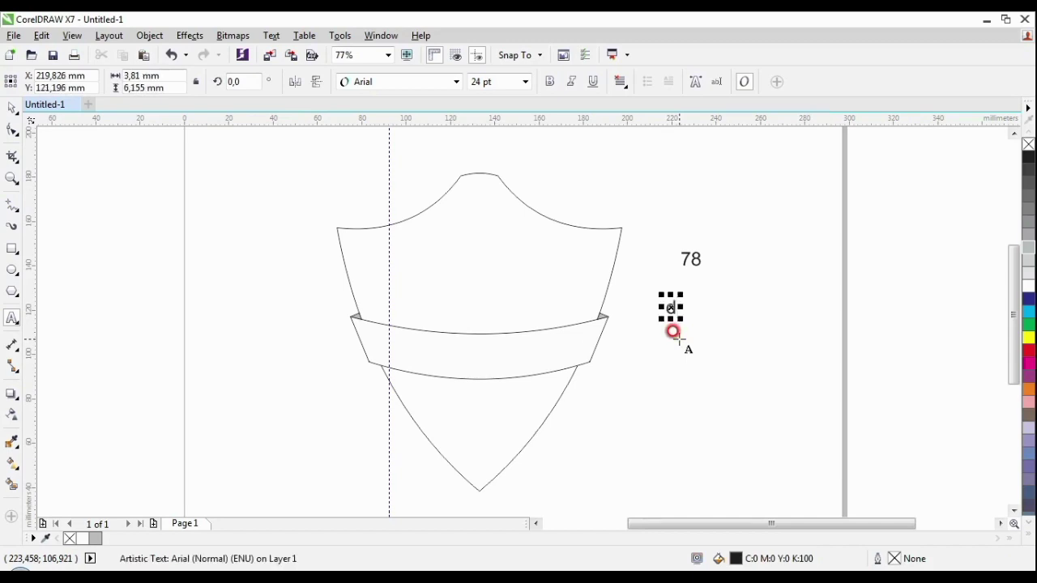
text(RGAHAYU)
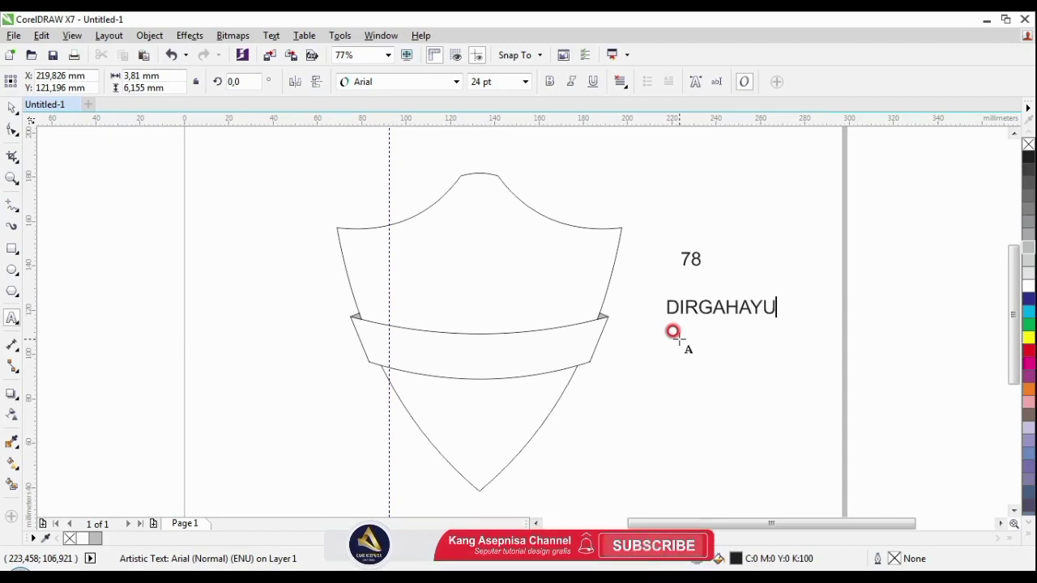
text(REPUBLIK)
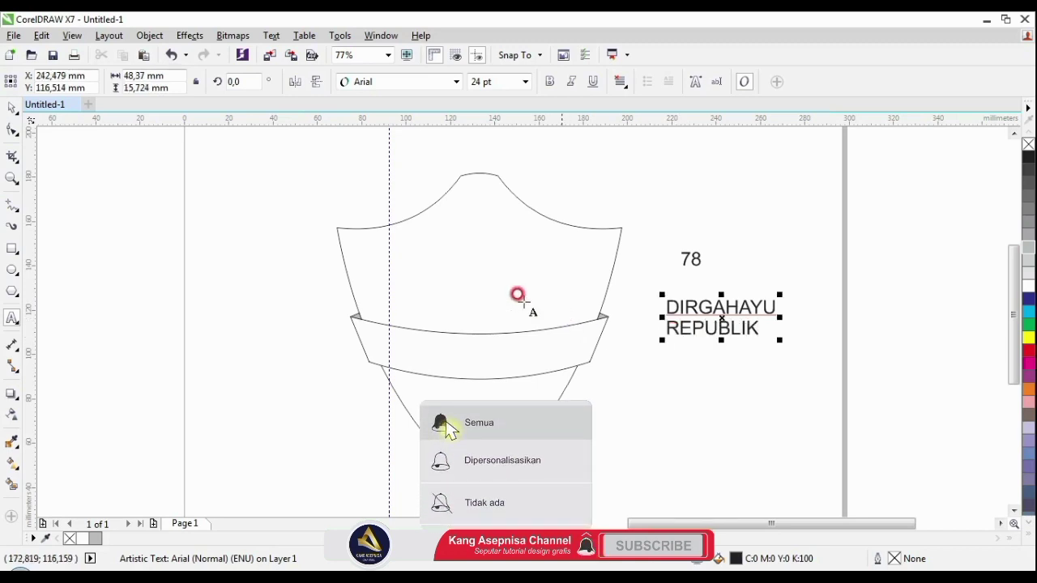
Step: Copy the DIRGAHAYU REPUBLIK text about 27 mm lower and replace the copy's wording with "INDONESIA"
click(13, 110)
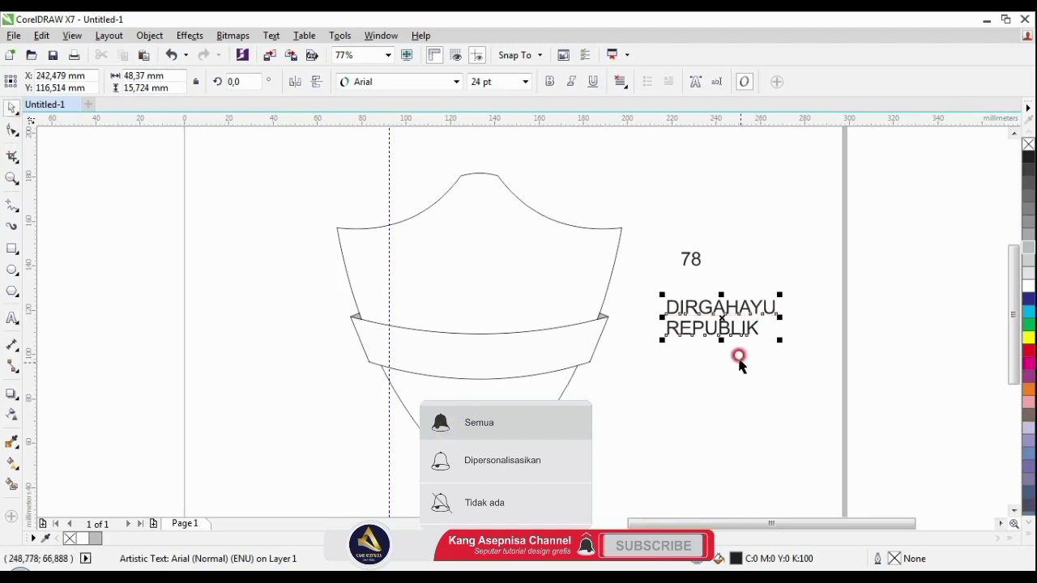
drag(722, 319, 710, 378)
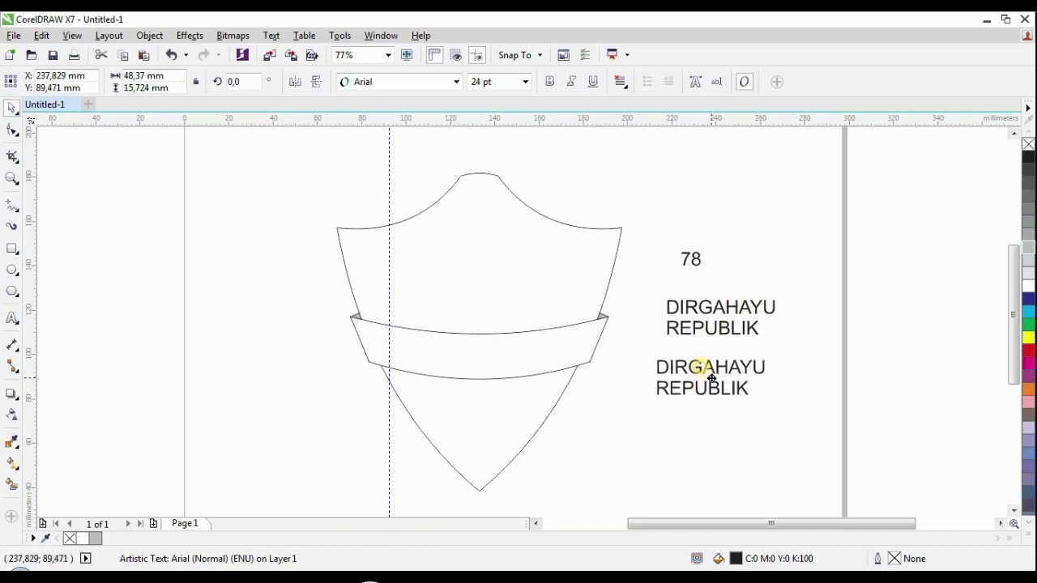
key(F8)
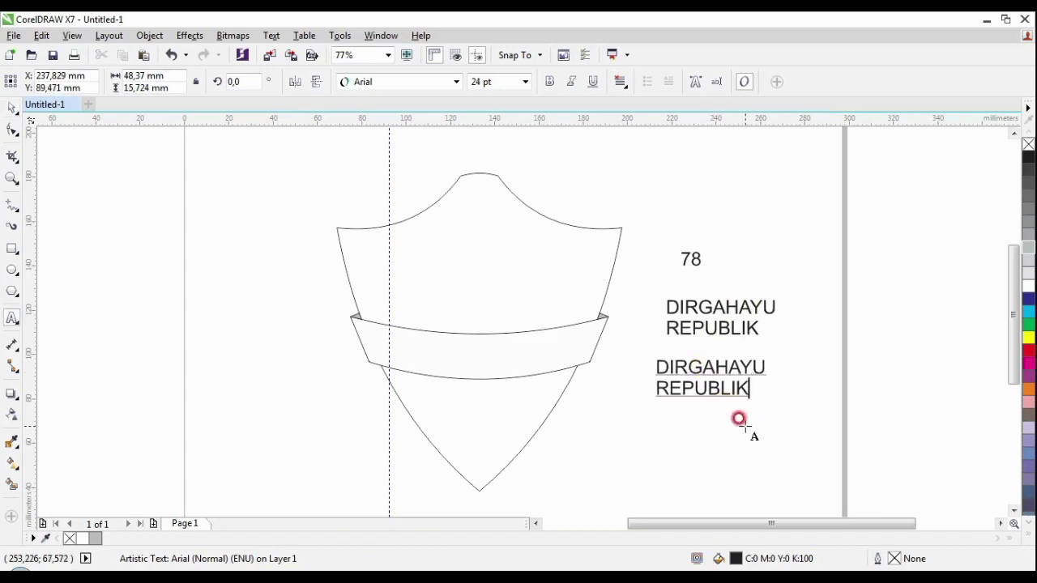
key(ctrl+a)
key(Delete)
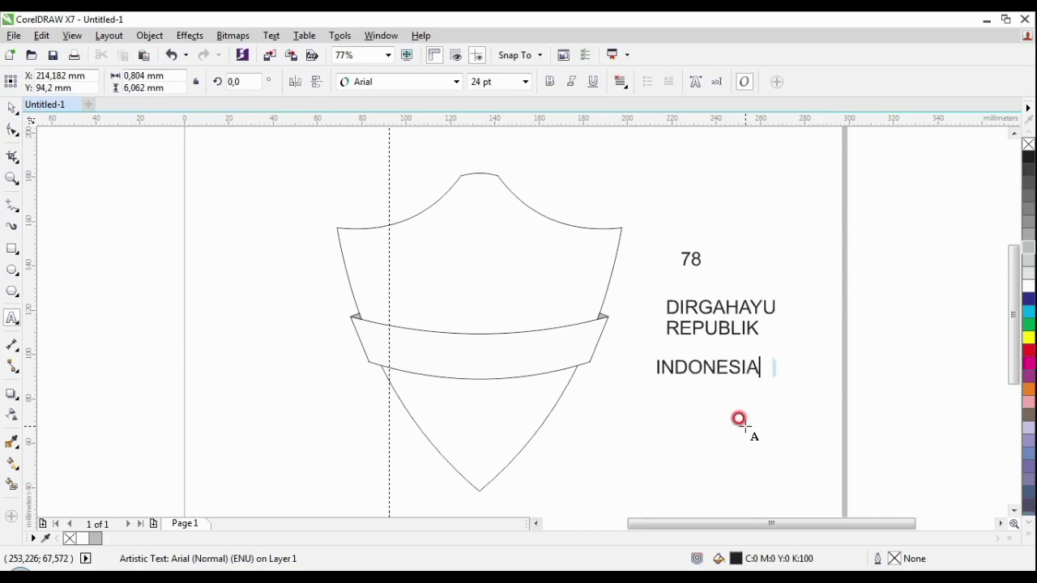
Step: Copy the INDONESIA text about 23 mm lower and replace the copy's wording with "17 Agustus 1945 ~ 17 Agustus 2023"
click(10, 105)
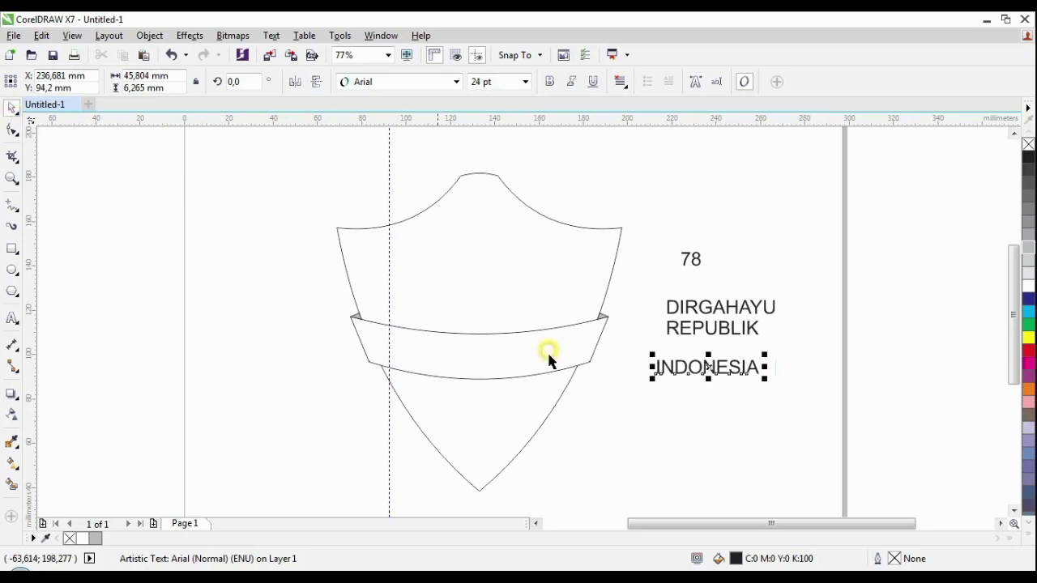
drag(711, 365, 717, 416)
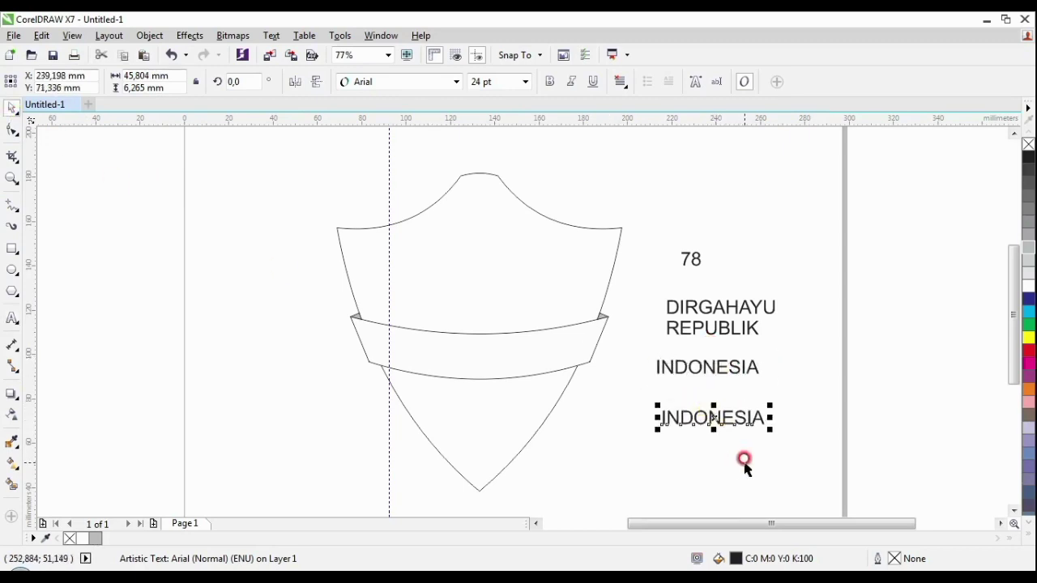
key(F8)
key(ctrl+a)
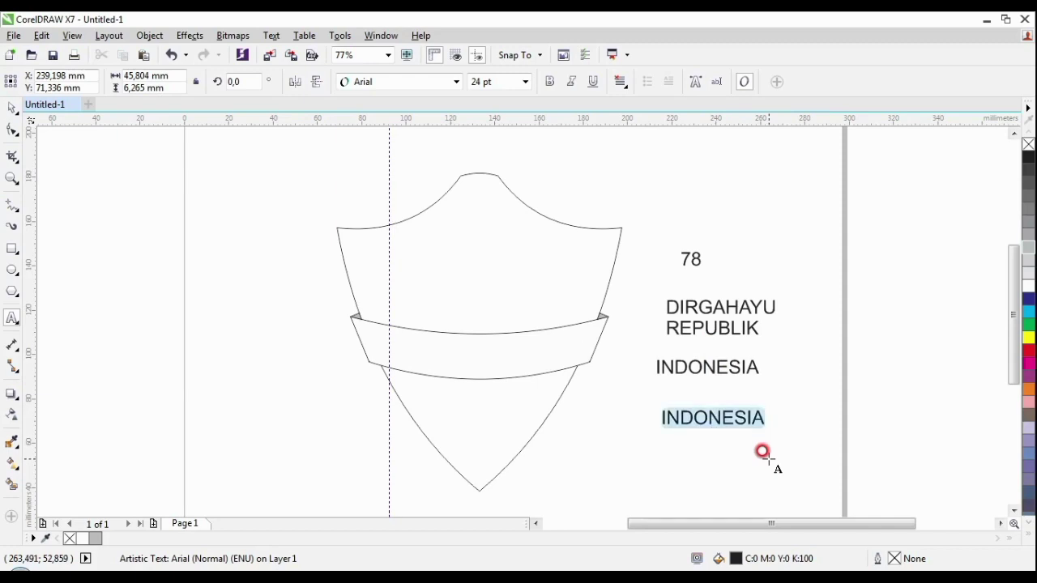
text(17 Ag)
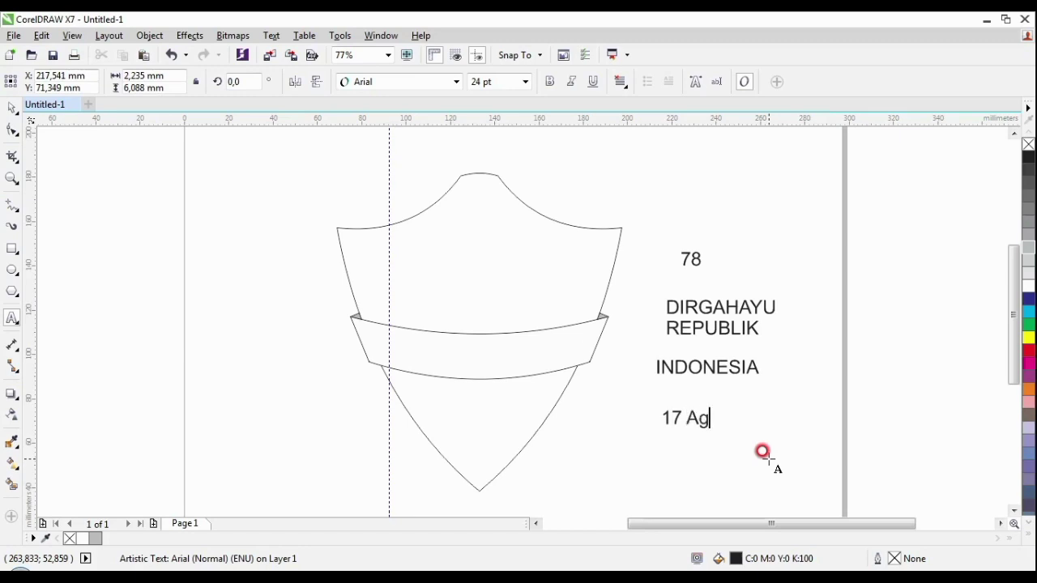
text(ustus 1945)
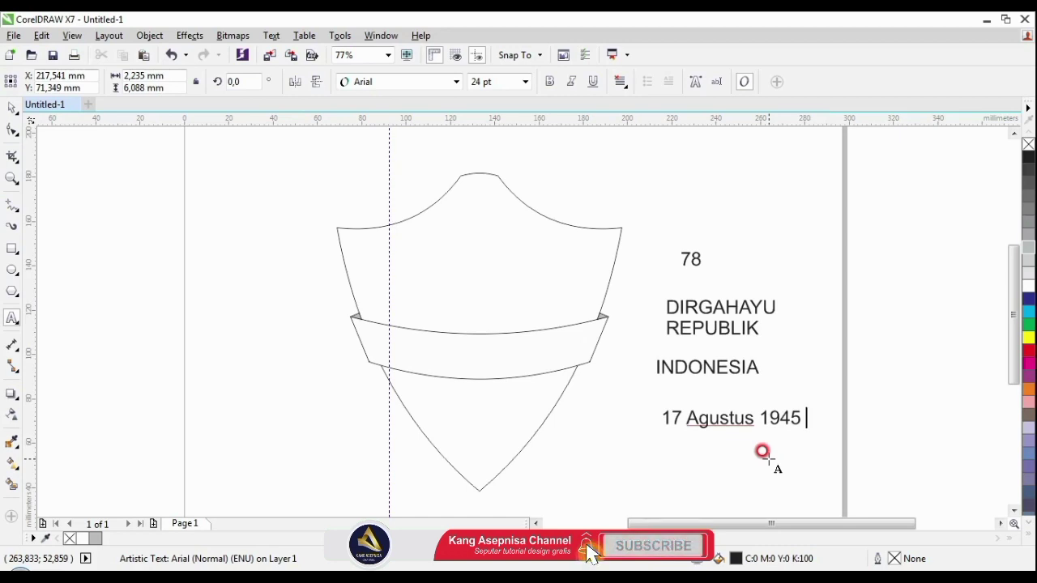
text(~ 17)
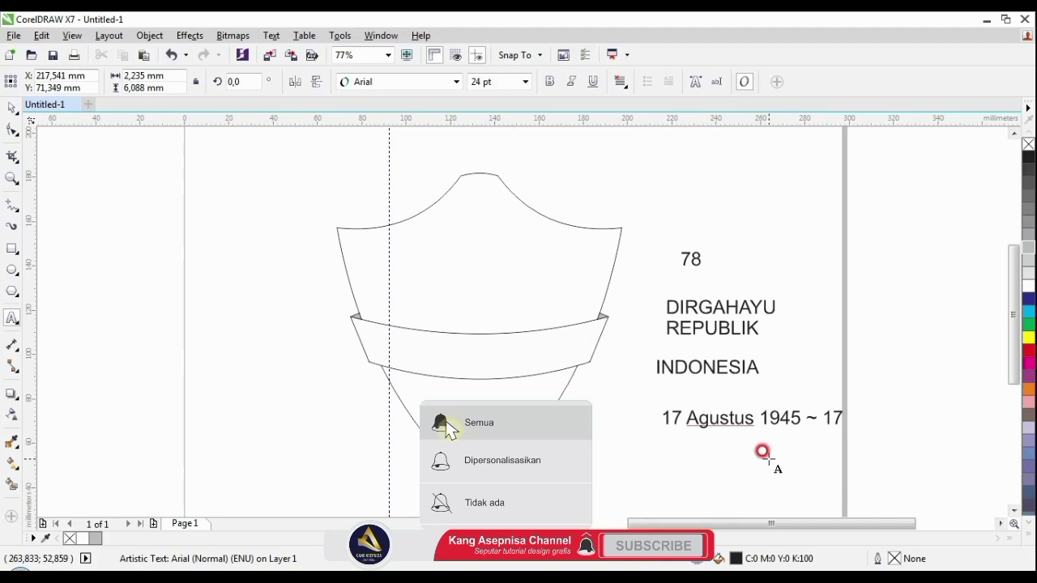
text( Agustus)
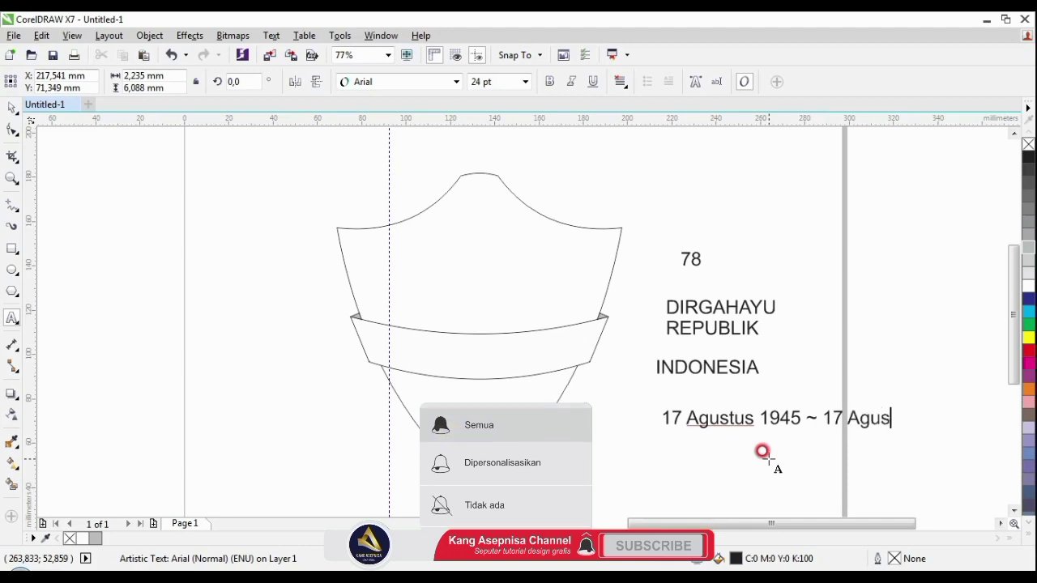
text( 2023)
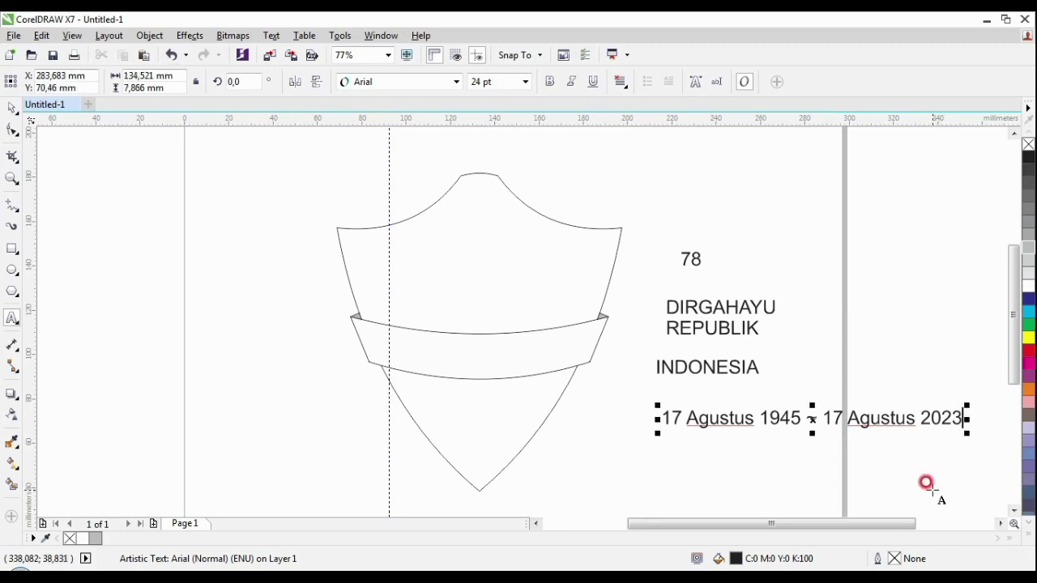
click(11, 112)
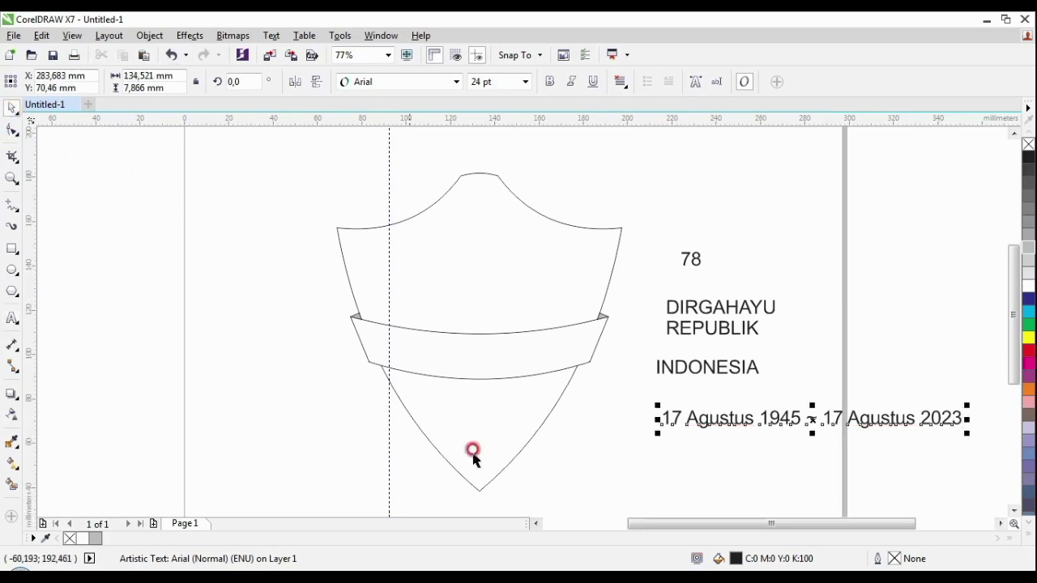
click(794, 458)
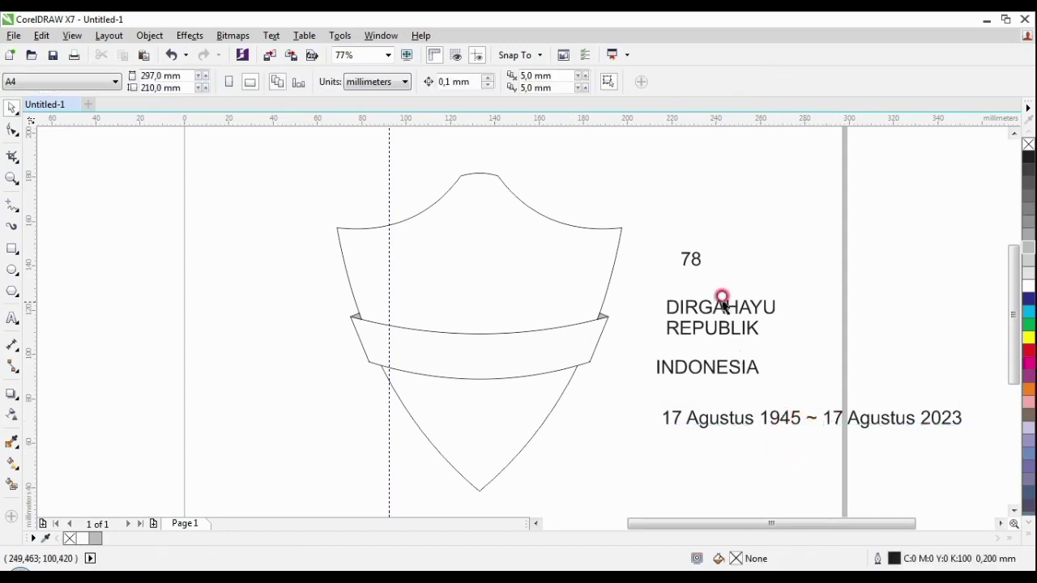
Step: Enlarge the 78 text to about 79 pt and place it above the DIRGAHAYU REPUBLIK text
click(695, 262)
drag(707, 244, 759, 204)
drag(713, 247, 725, 219)
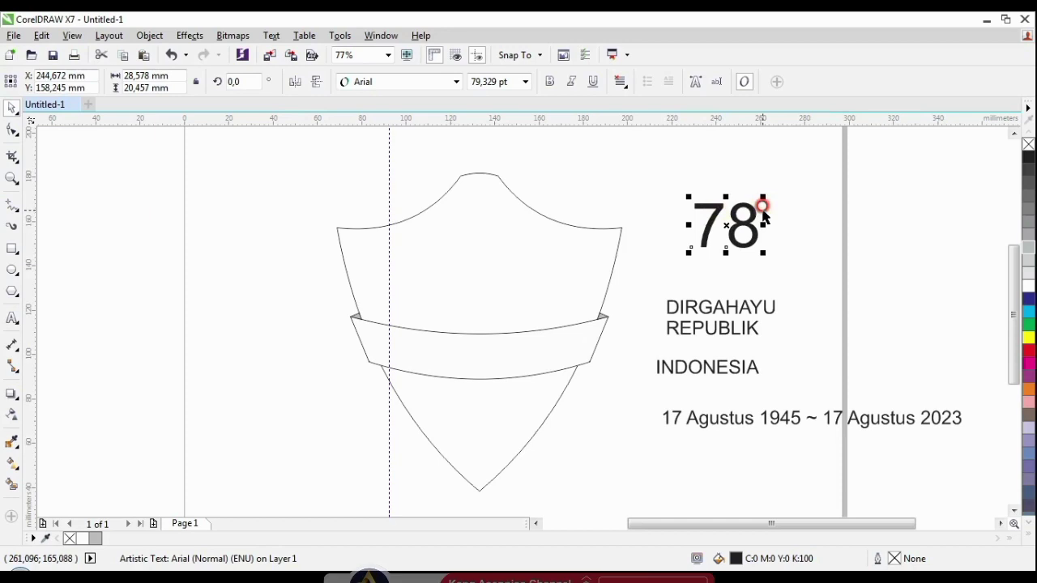
Step: Break the 78 artistic text apart into separate digits
click(11, 181)
drag(666, 173, 813, 292)
click(12, 107)
click(559, 313)
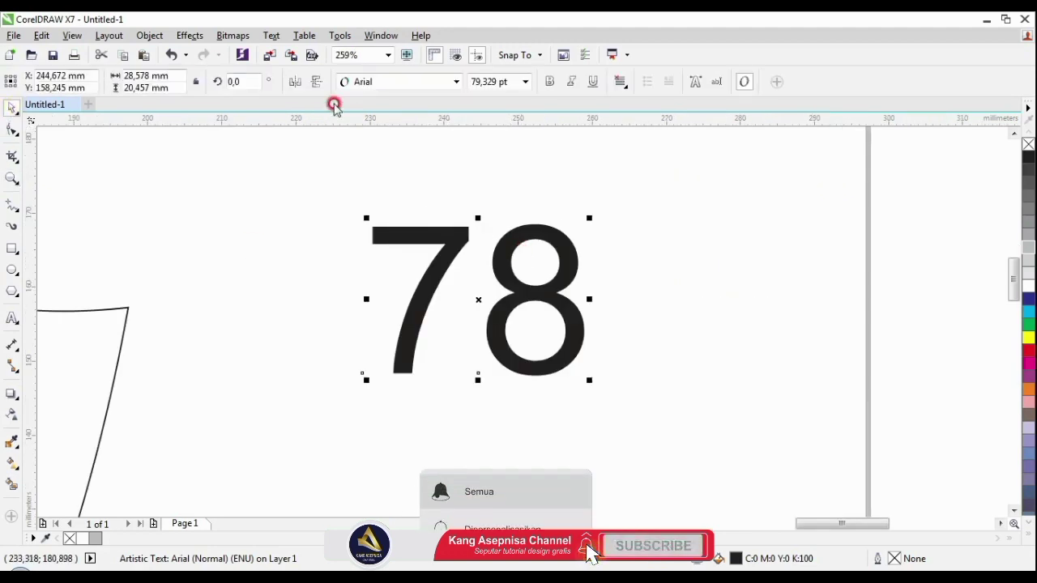
click(151, 37)
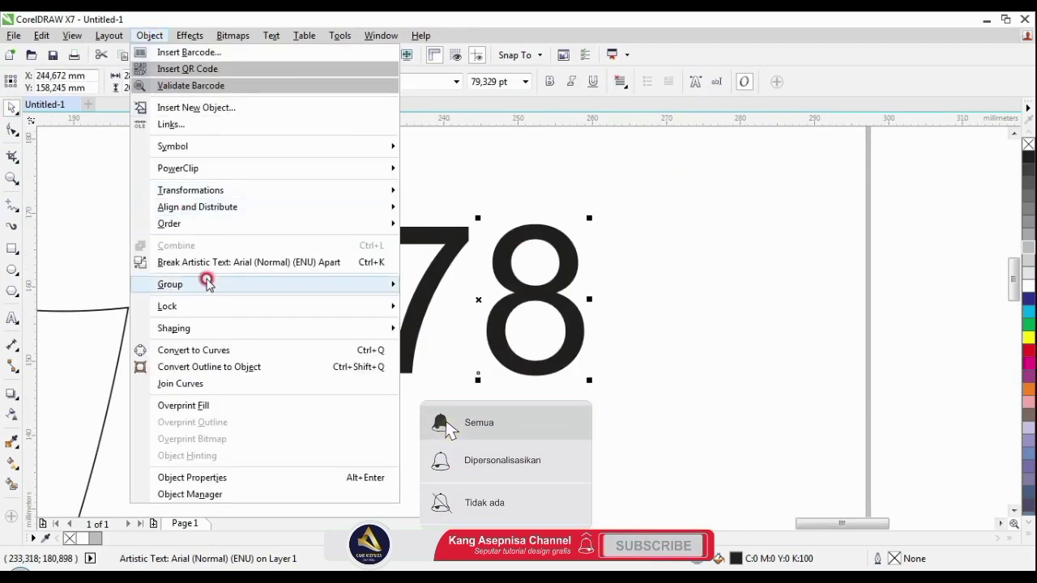
click(212, 264)
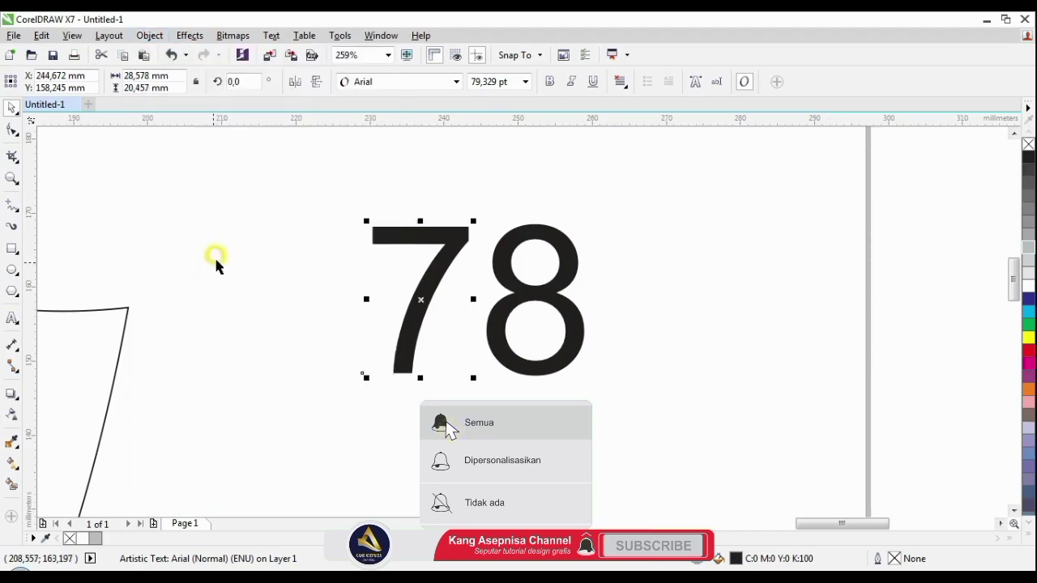
click(593, 322)
Step: Make the 7 bold and enlarge it down and to the left to about 116 pt
click(442, 243)
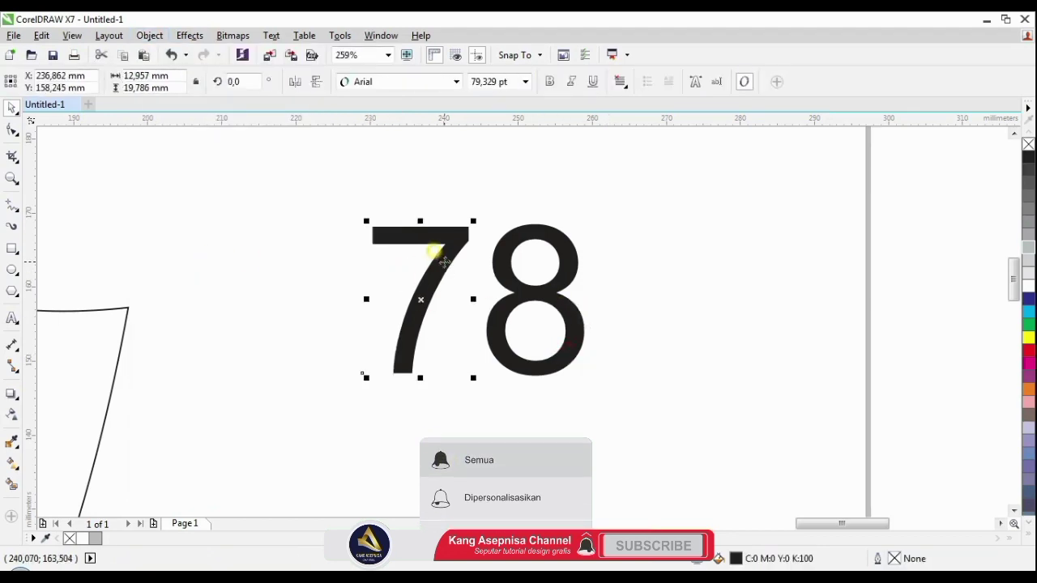
click(549, 83)
drag(363, 375, 288, 446)
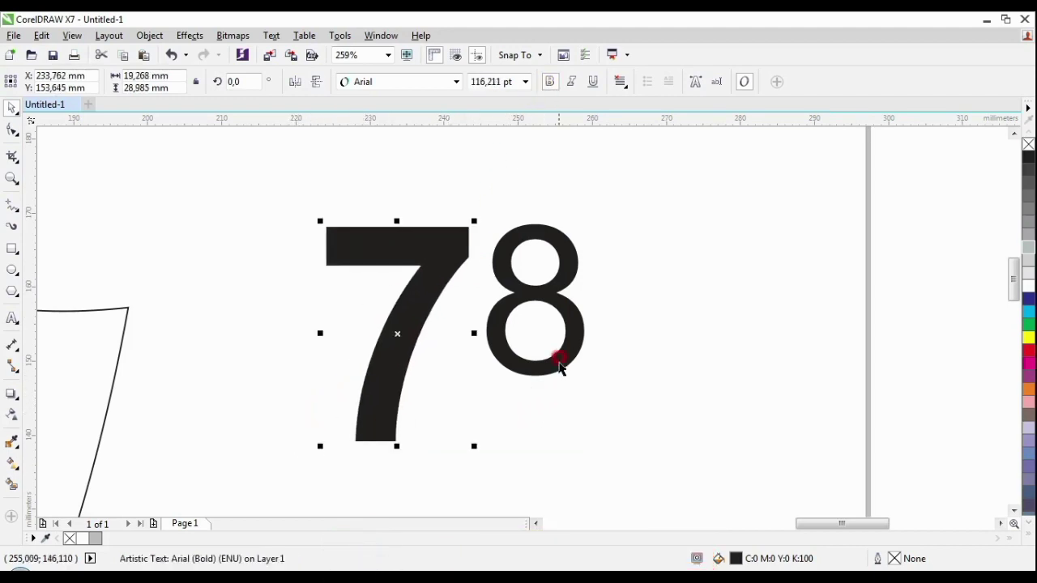
Step: Make the 8 bold, enlarge it to about 94.5 pt and tuck it against the 7's stem with their bottoms level
click(558, 359)
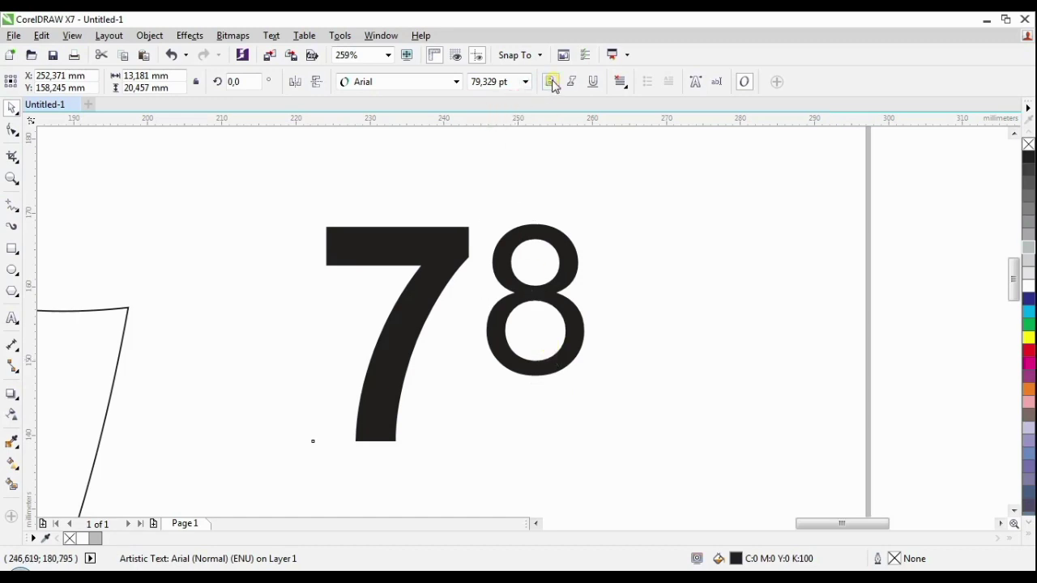
click(551, 83)
click(567, 242)
drag(552, 284, 511, 329)
drag(541, 413, 585, 438)
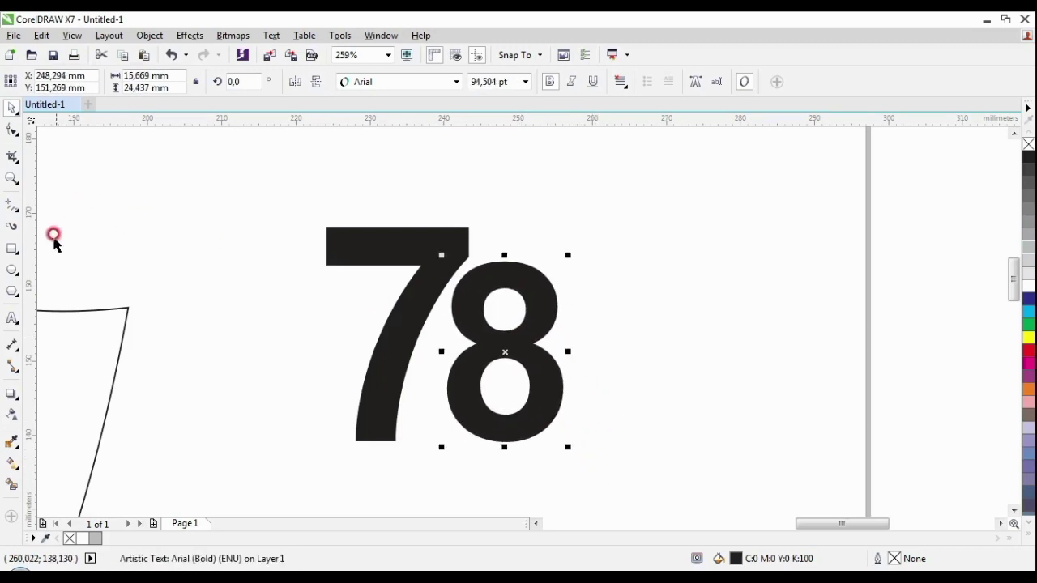
click(393, 189)
Step: Add the artistic text "TAHUN" in Arial, scaled to about 12 pt, above the 8 and beside the 7's top bar
click(13, 318)
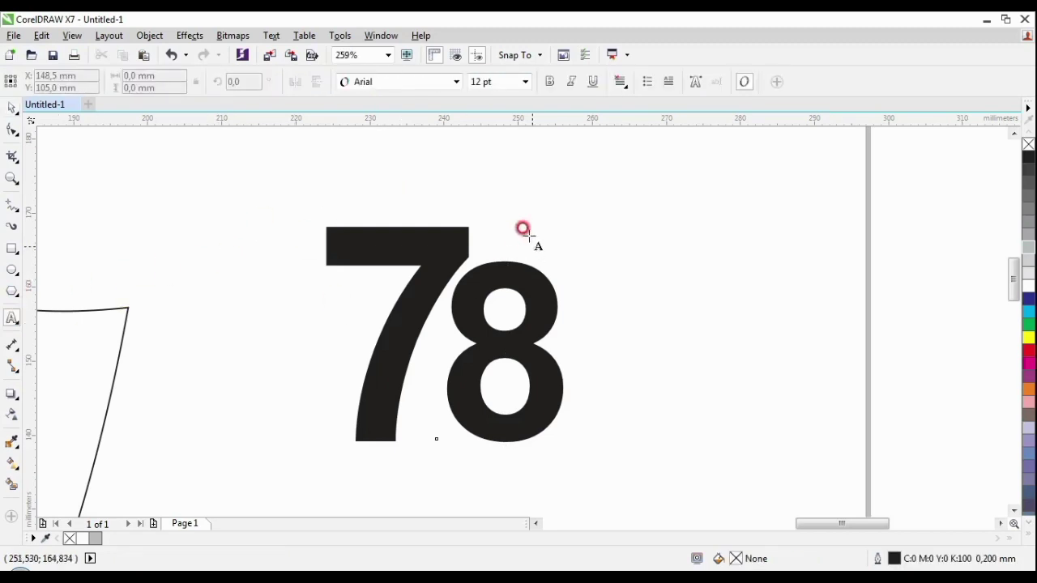
click(524, 210)
text(ta)
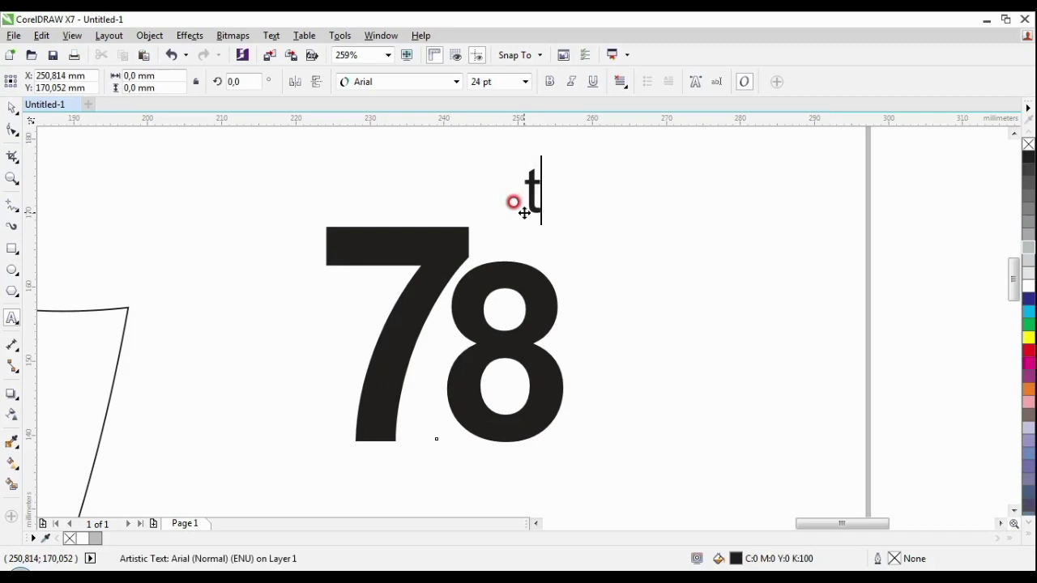
key(BackSpace)
key(BackSpace)
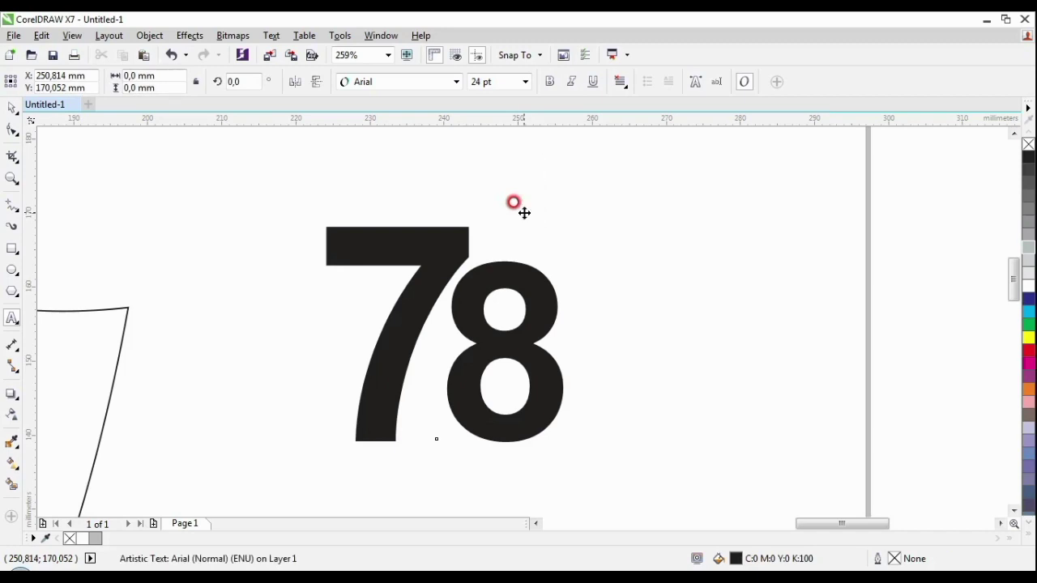
text(TAHUN)
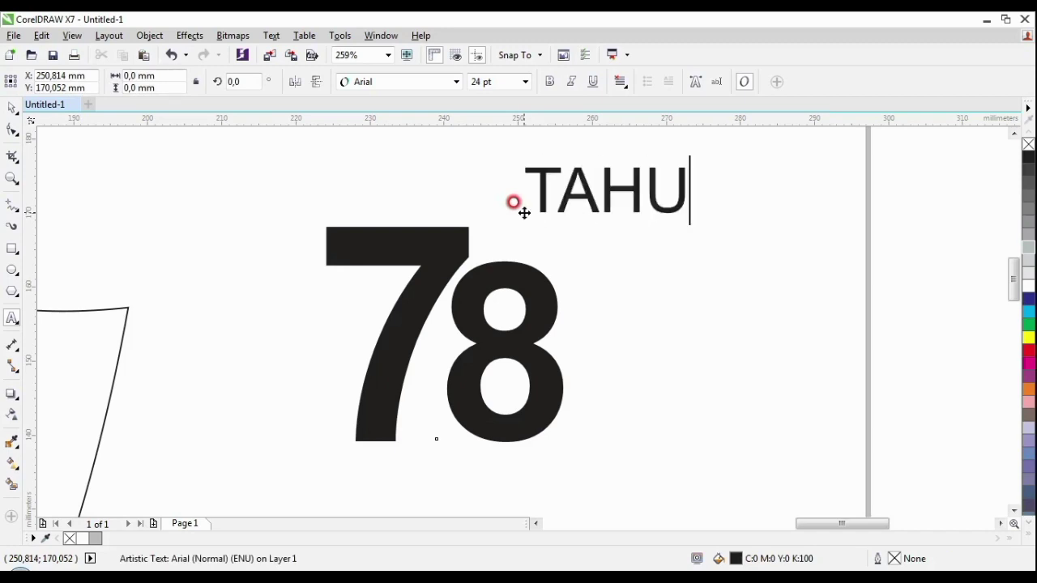
click(4, 99)
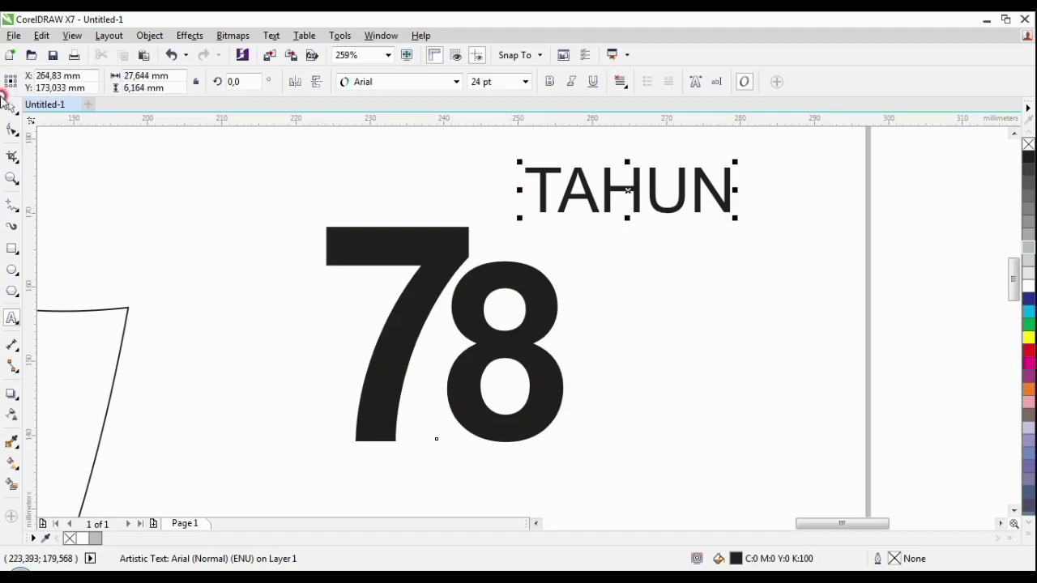
drag(735, 216, 637, 196)
drag(573, 179, 526, 236)
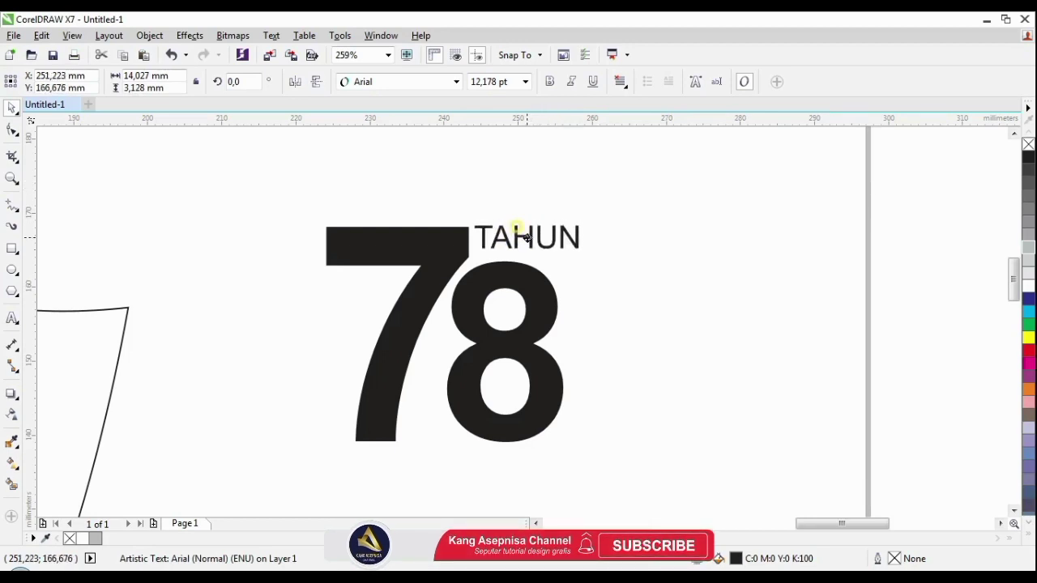
Step: Stretch the 8 to about 18.7 mm wide and 25 mm high so it spans the width of TAHUN
click(560, 340)
drag(567, 352, 585, 336)
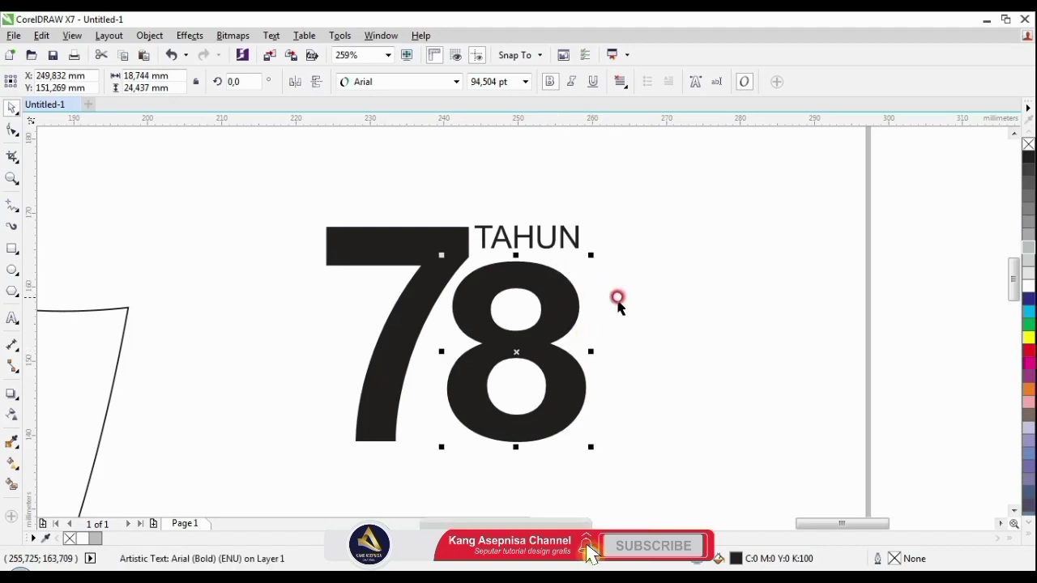
drag(516, 447, 516, 452)
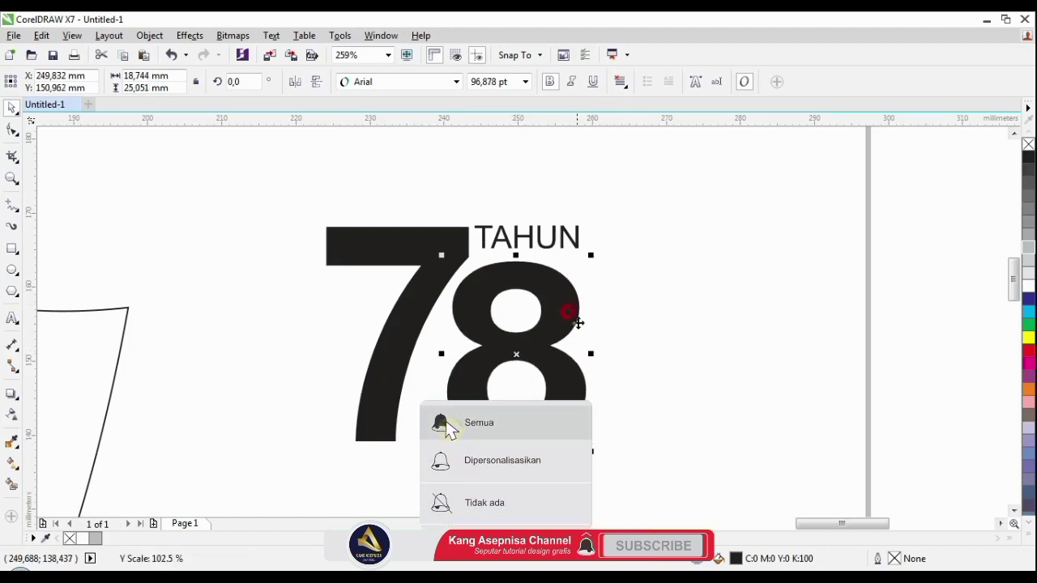
click(604, 307)
Step: Make the TAHUN text bold, stretch it slightly taller and align its top with the top of the 7
click(563, 237)
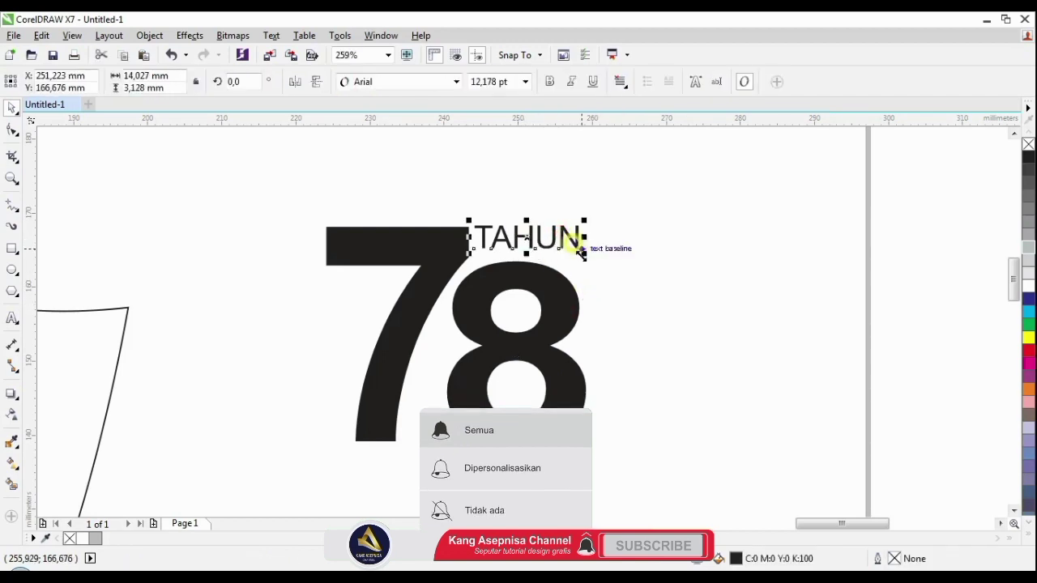
click(550, 82)
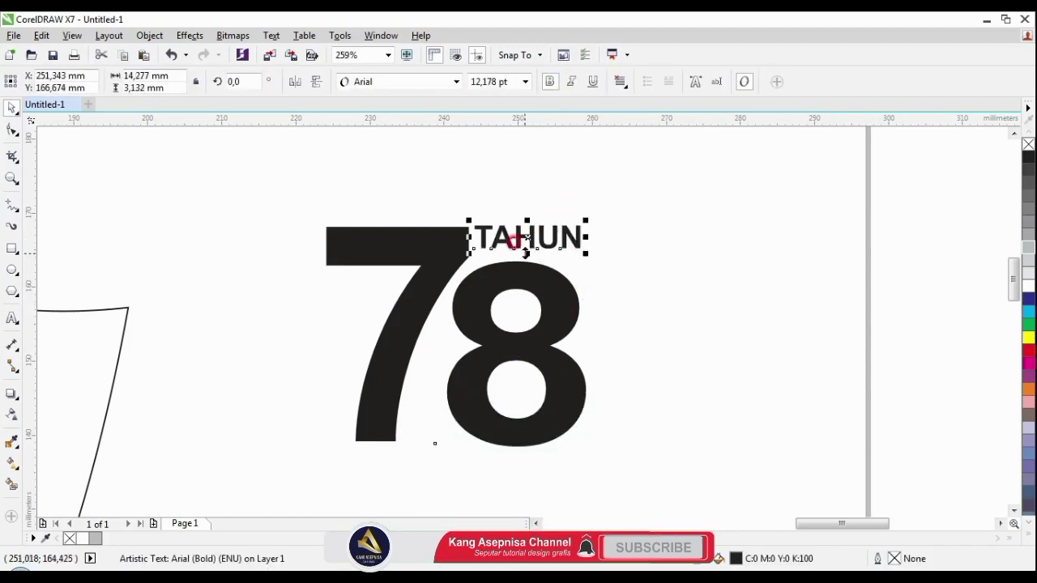
drag(527, 253, 533, 257)
shift+click(444, 232)
key(t)
Step: Group the 7, the 8 and the TAHUN text into one object
drag(278, 163, 608, 422)
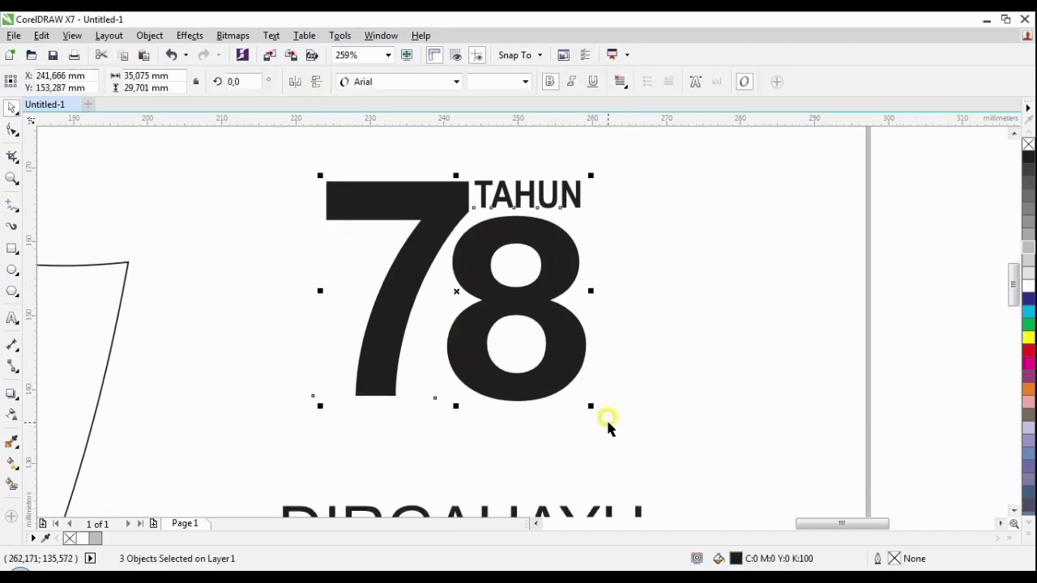
key(ctrl+g)
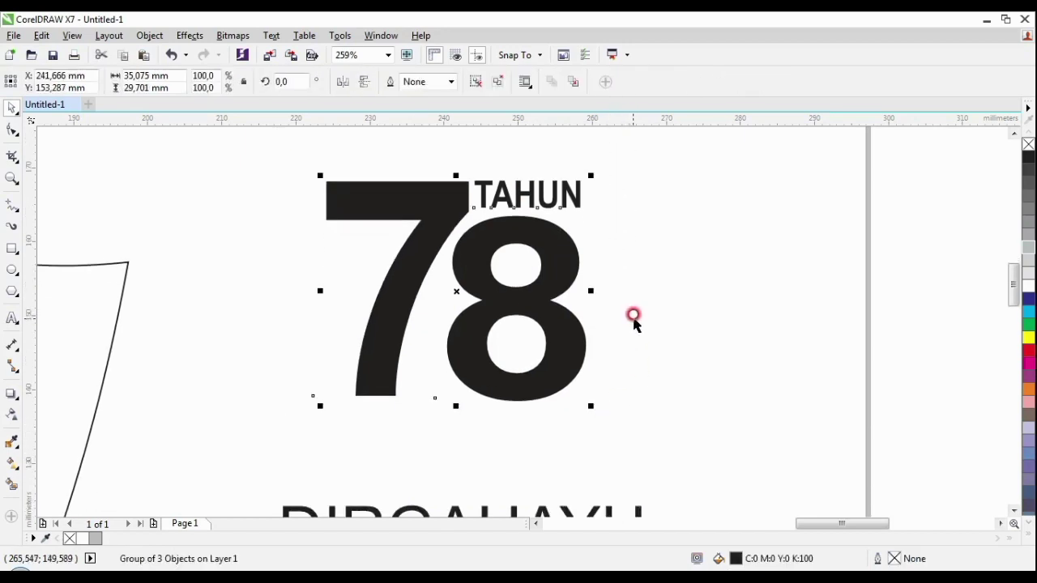
click(634, 321)
click(528, 290)
click(555, 300)
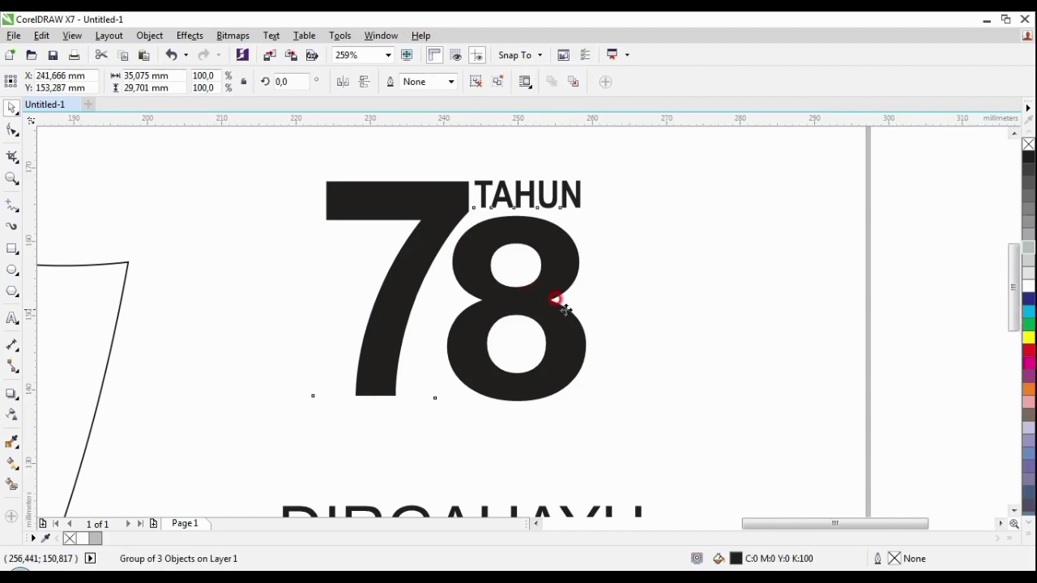
Step: Draw a straight horizontal line about 100 mm long across the inside of the shield, just above the band
scroll(559, 304, down, 3)
click(645, 336)
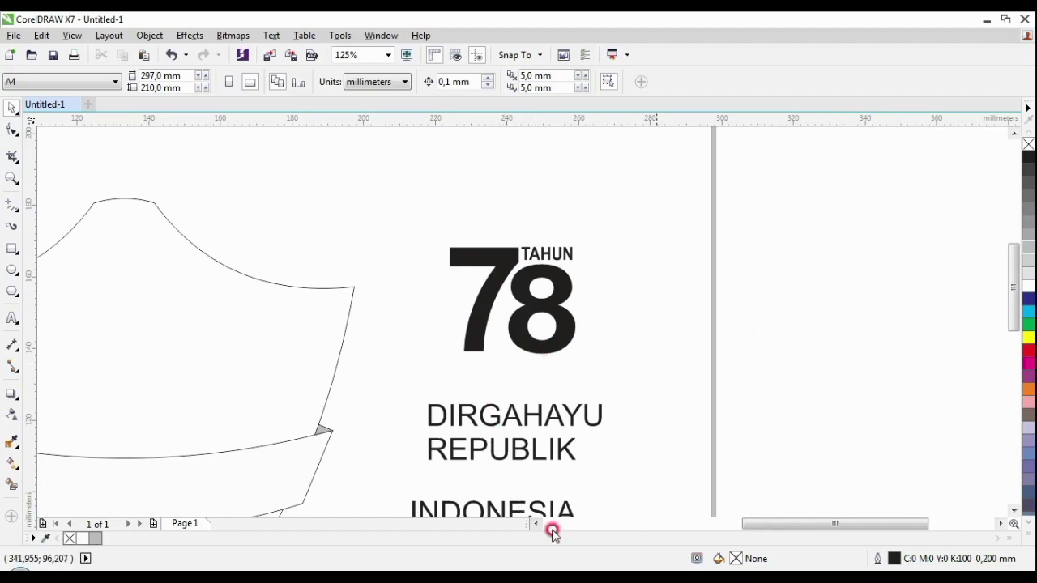
drag(752, 528, 717, 537)
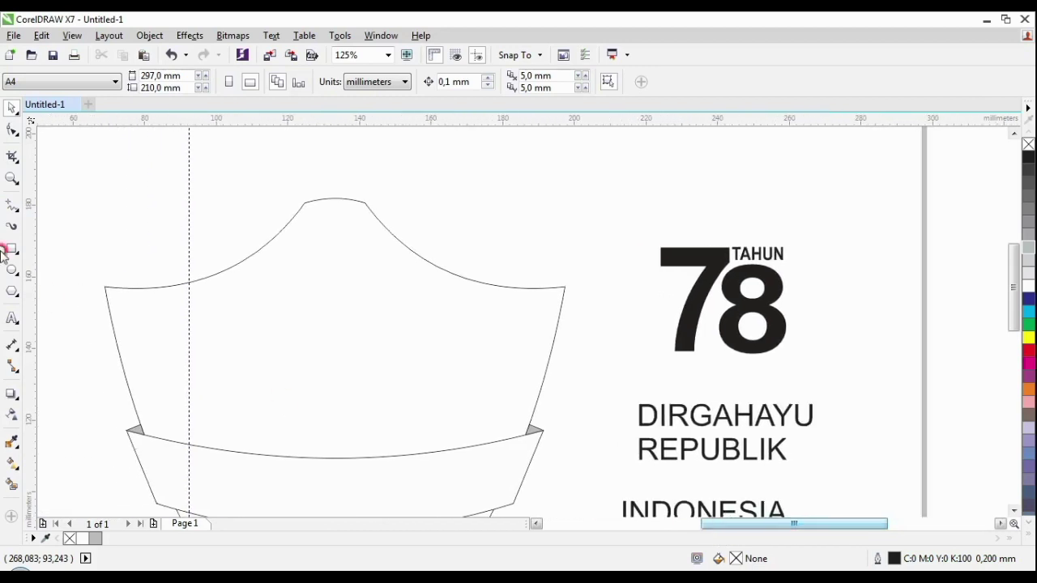
click(11, 204)
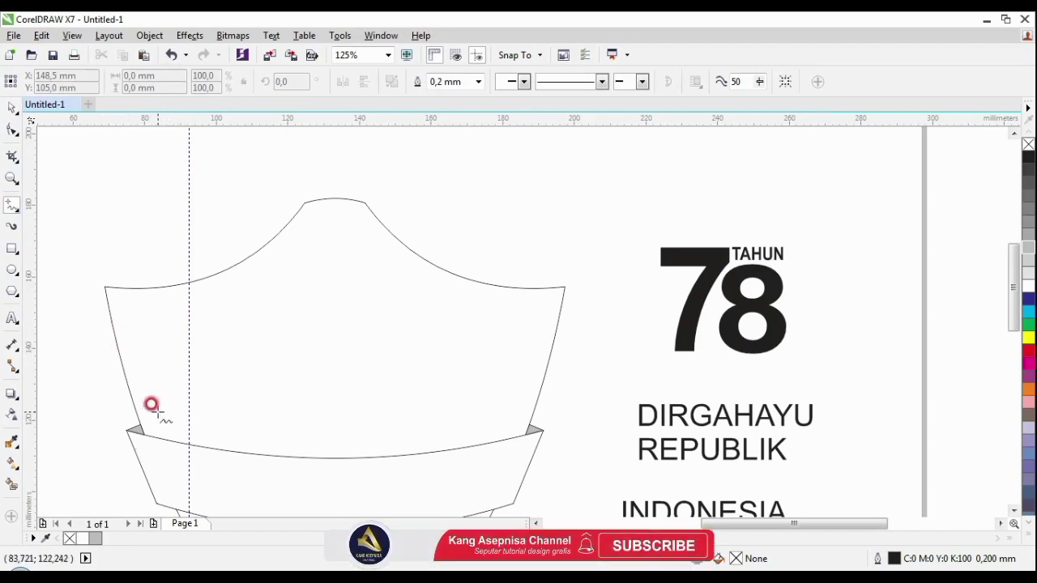
click(515, 413)
click(16, 107)
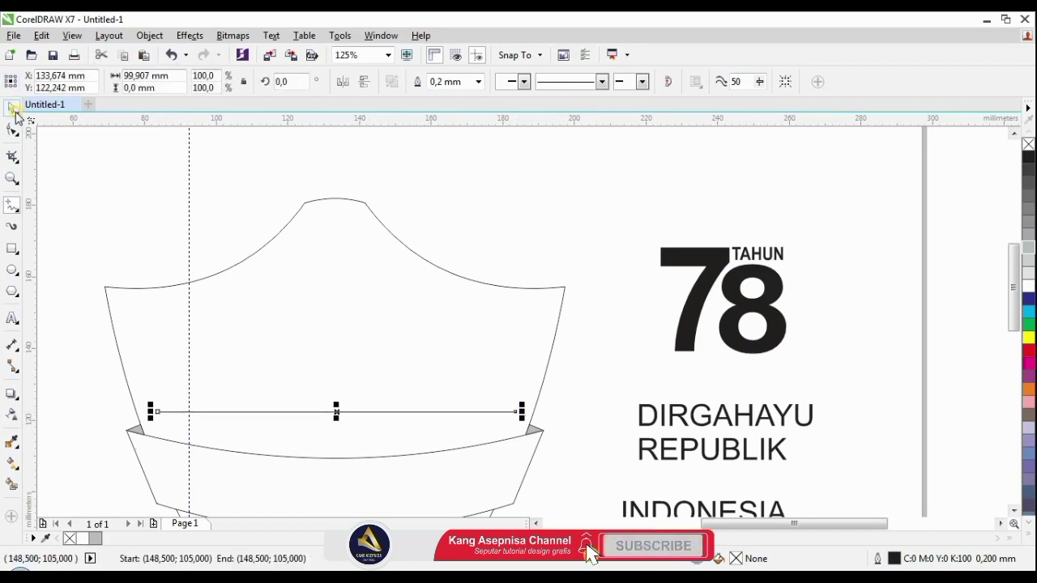
Step: Centre the straight line horizontally on the shield shape
click(213, 333)
shift+click(259, 329)
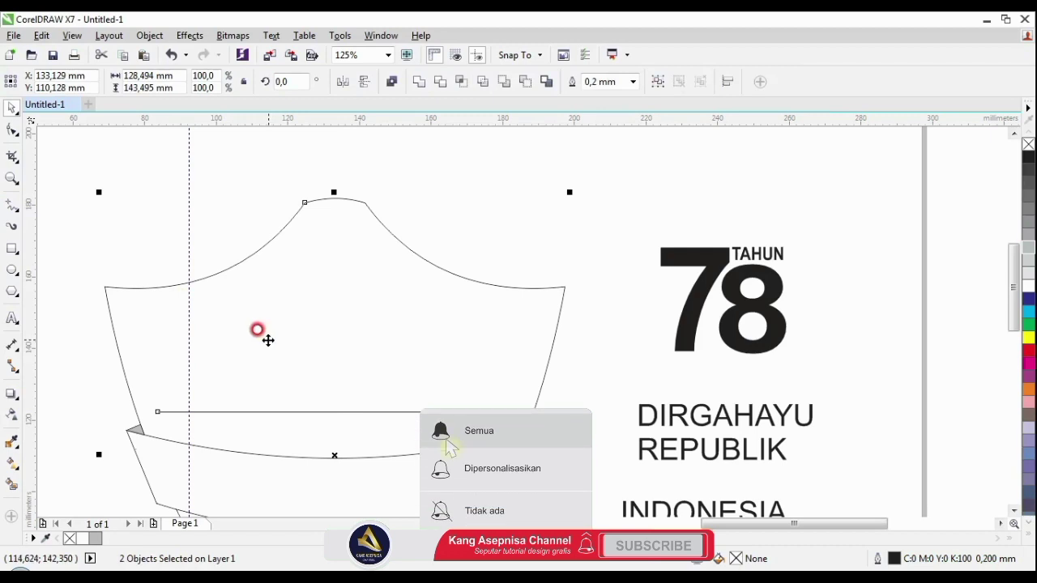
click(71, 212)
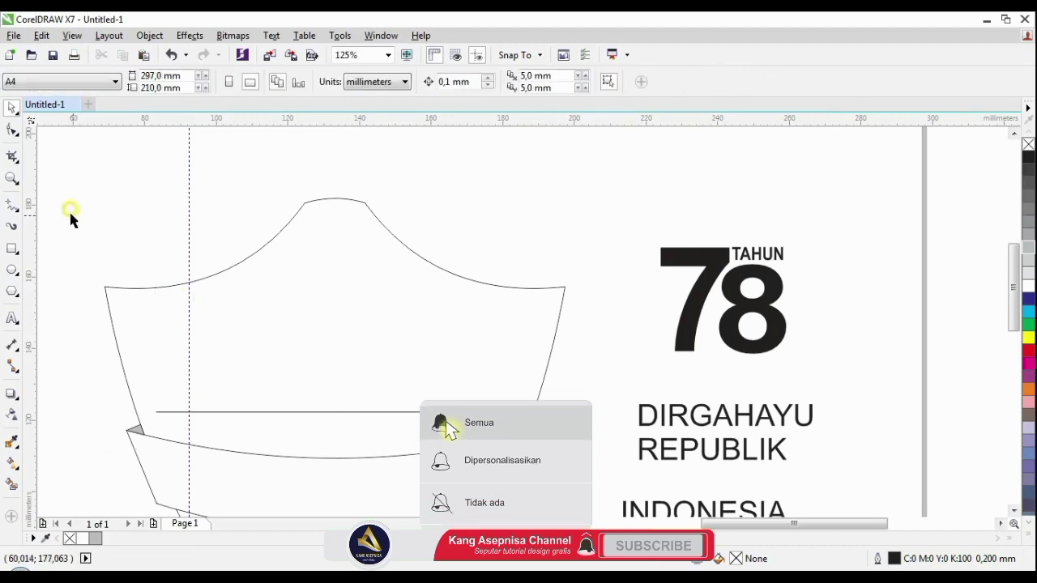
Step: Convert the straight line to a curve and bend its middle downward about 7.6 mm, following the band's curved edge
click(12, 130)
click(100, 359)
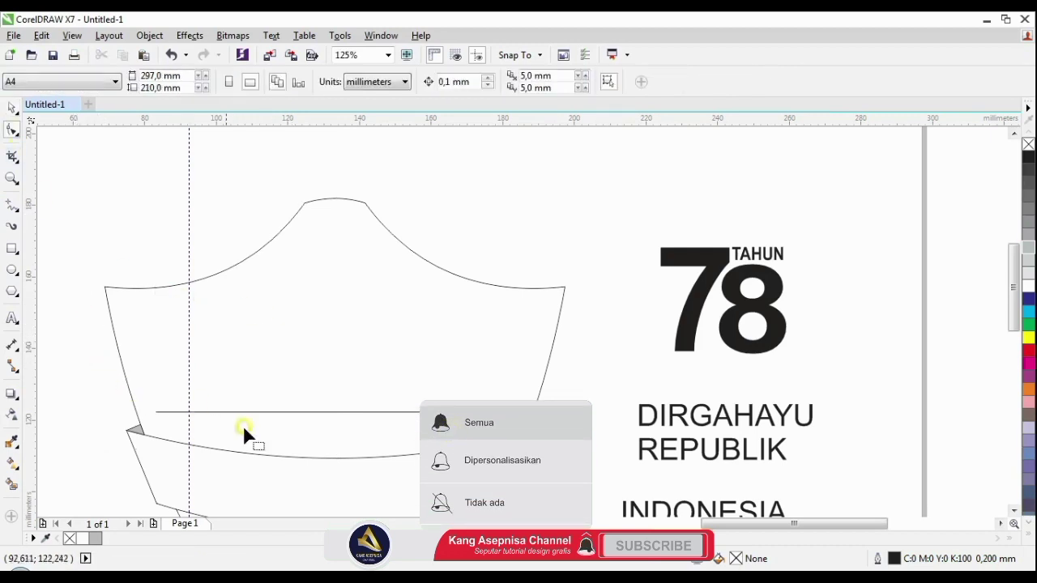
click(297, 412)
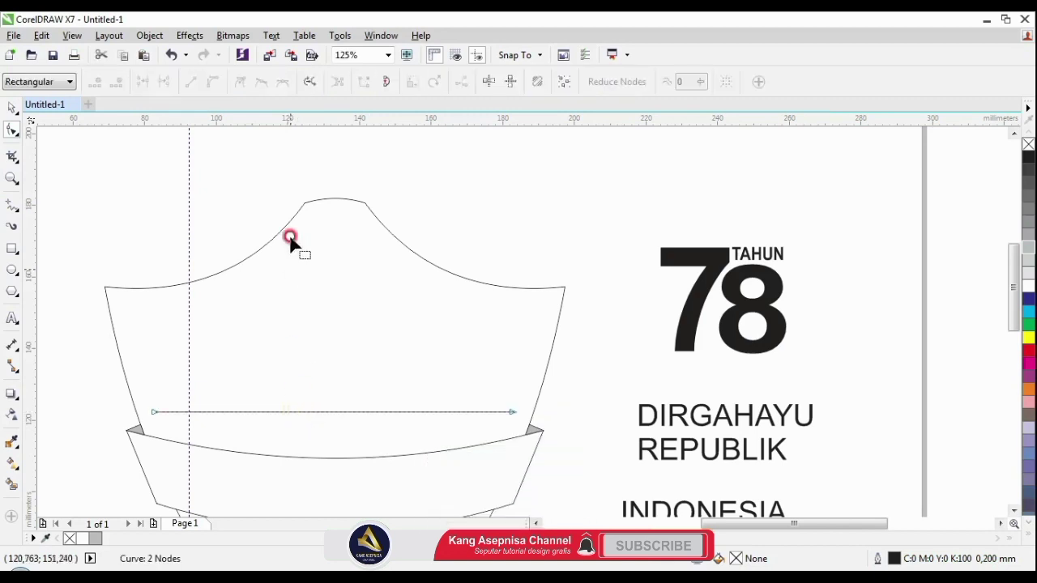
click(12, 108)
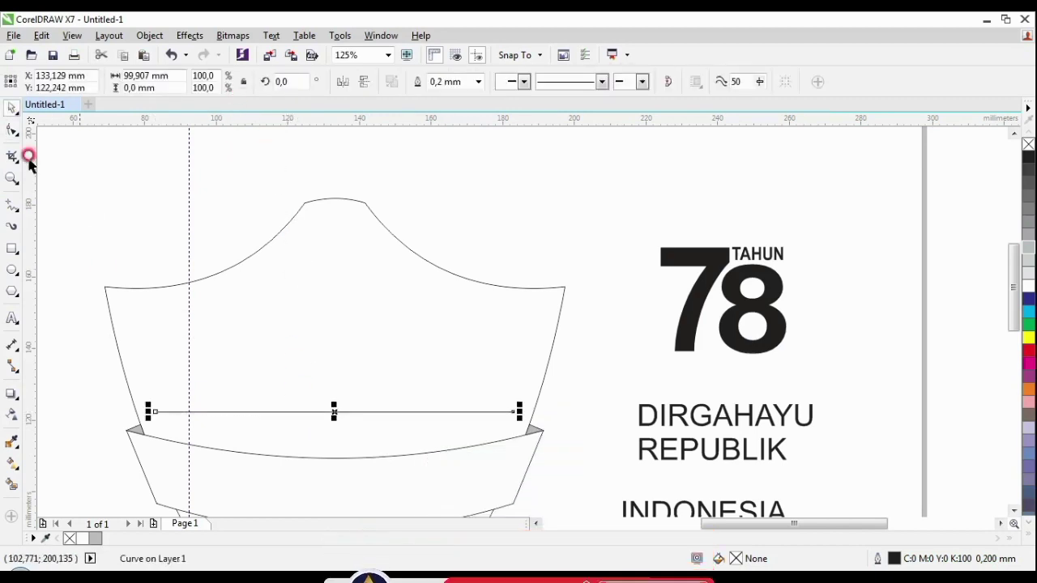
click(13, 131)
drag(84, 374, 527, 423)
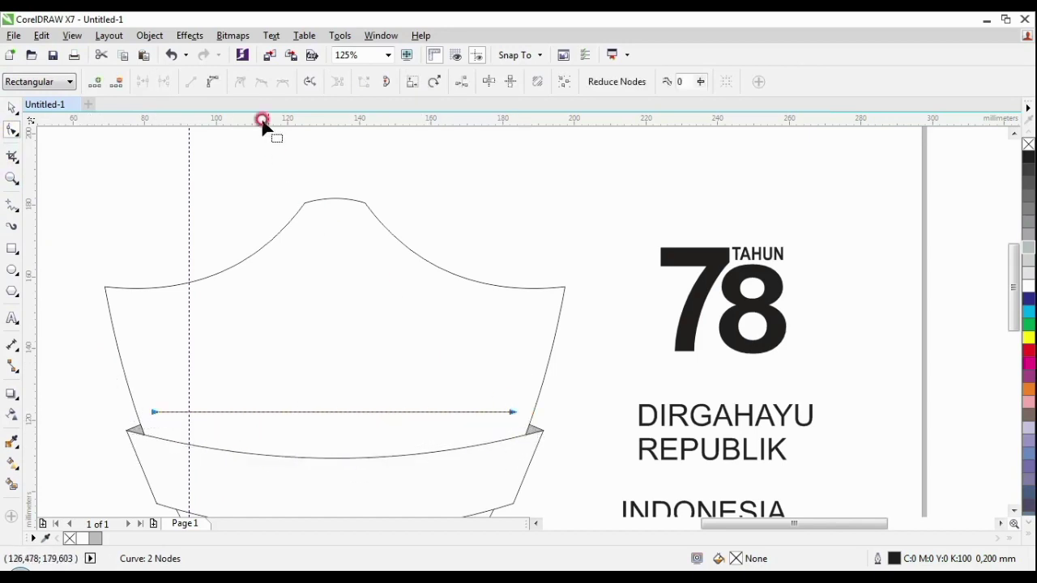
click(216, 83)
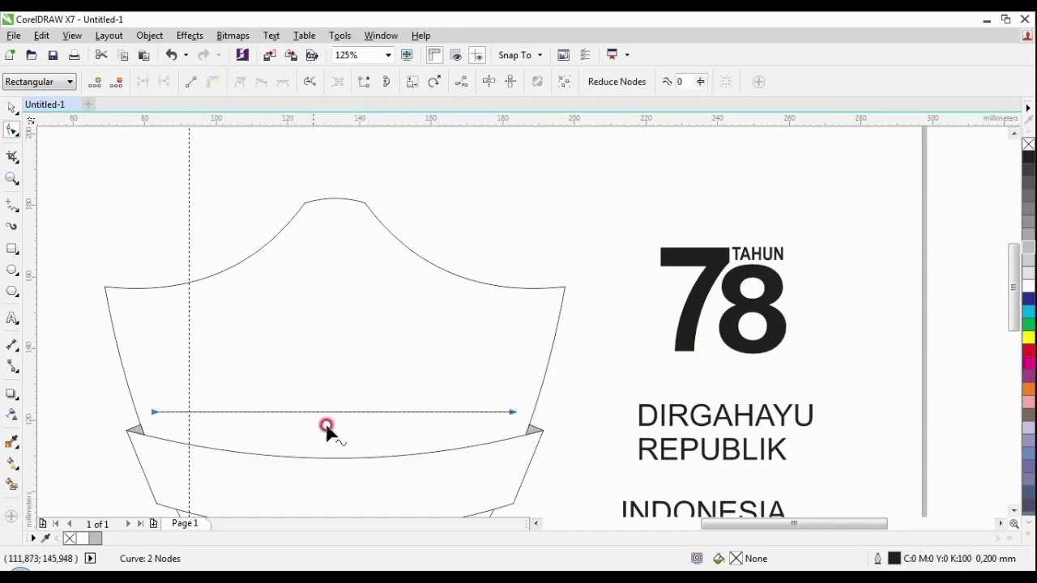
drag(326, 412, 329, 438)
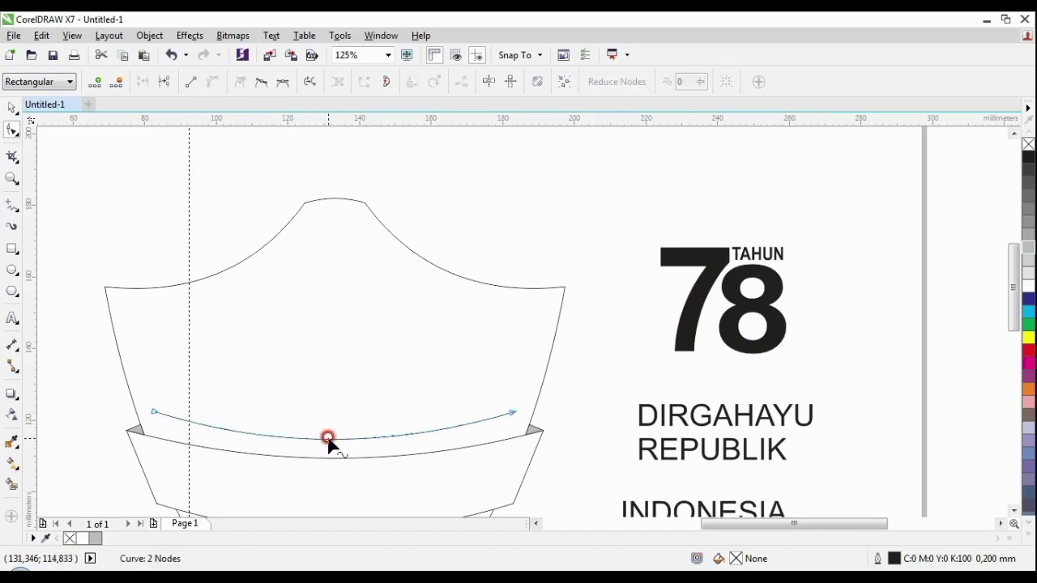
click(12, 110)
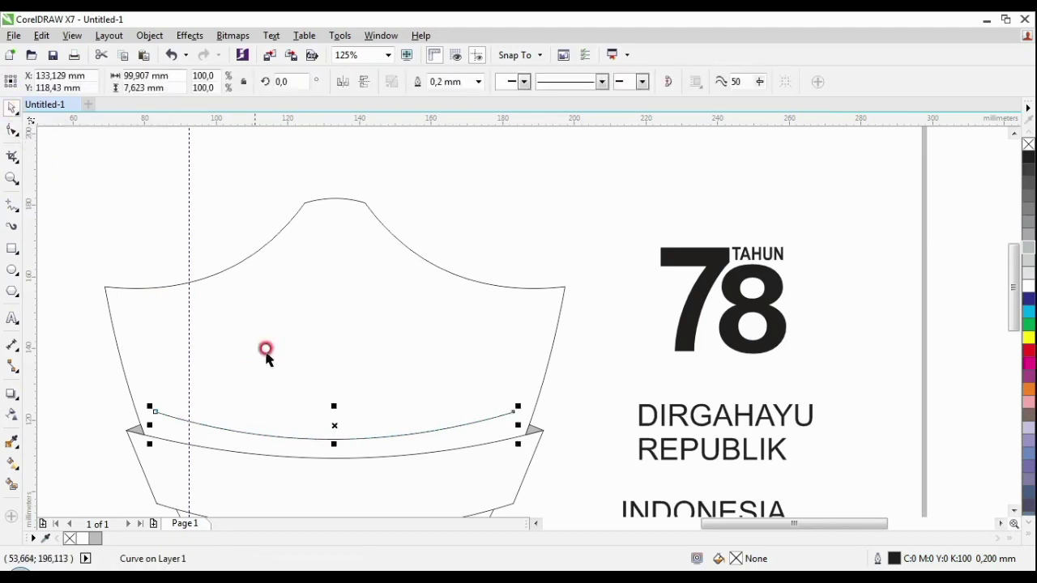
Step: Cut the word DIRGAHAYU out of the two-line DIRGAHAYU REPUBLIK text
click(686, 417)
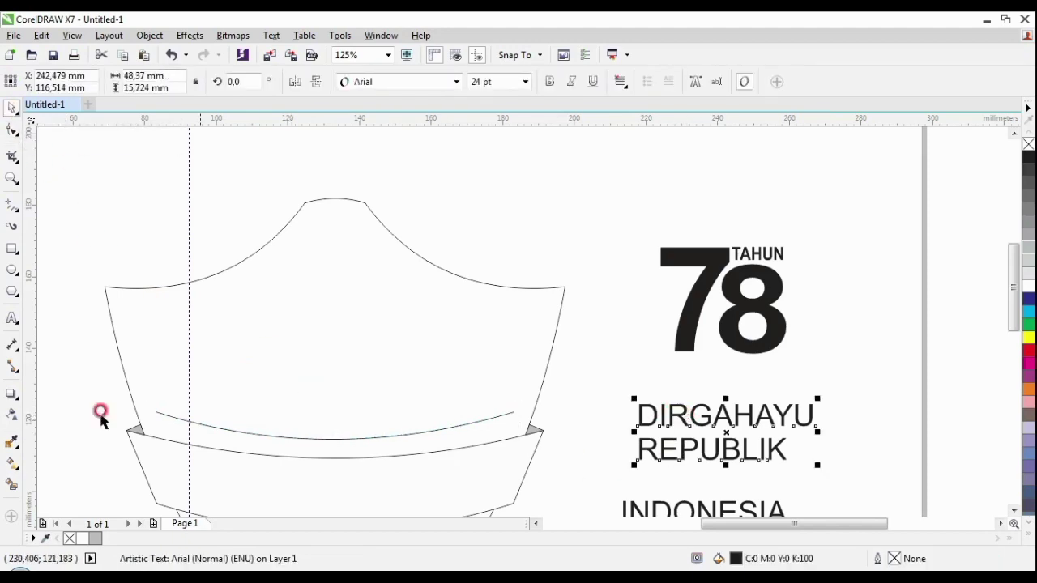
click(12, 319)
click(777, 443)
click(782, 414)
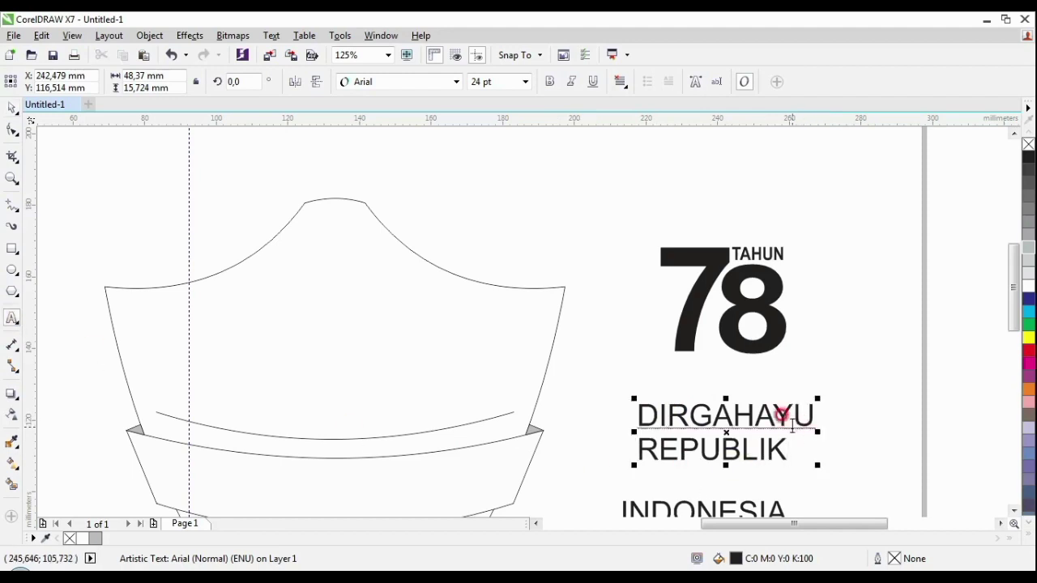
drag(816, 413, 633, 413)
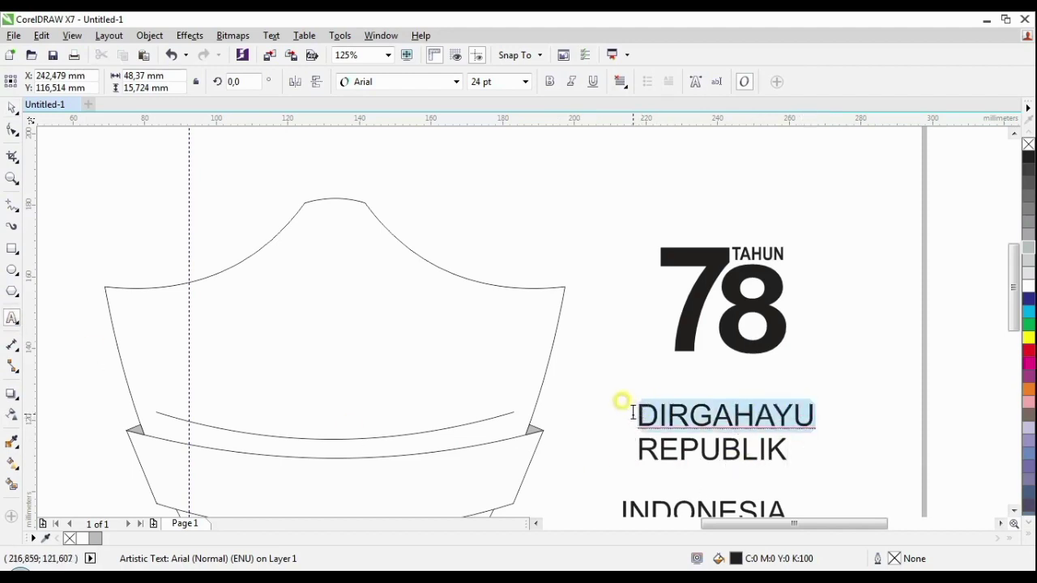
click(42, 35)
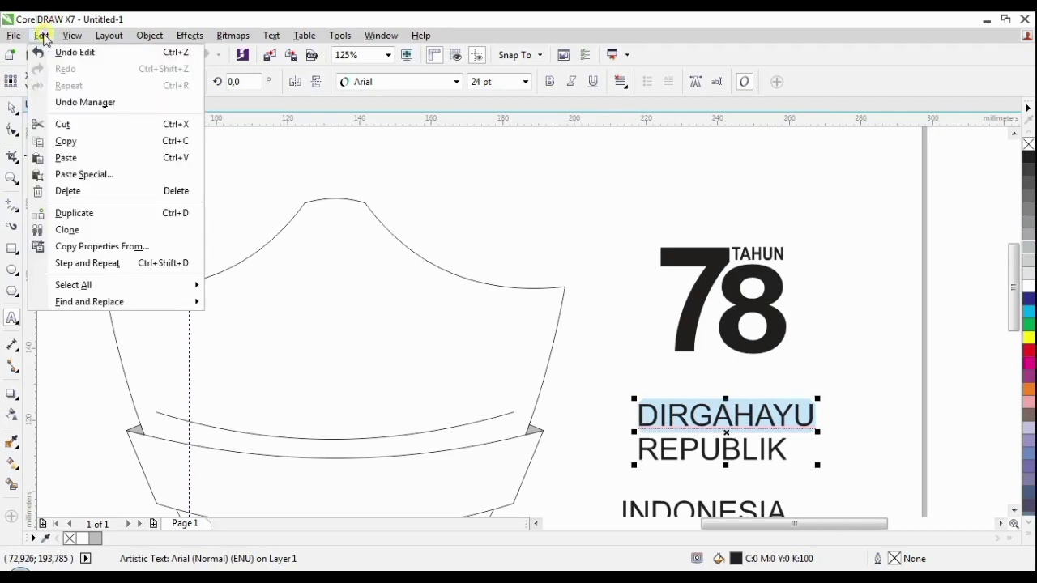
click(62, 125)
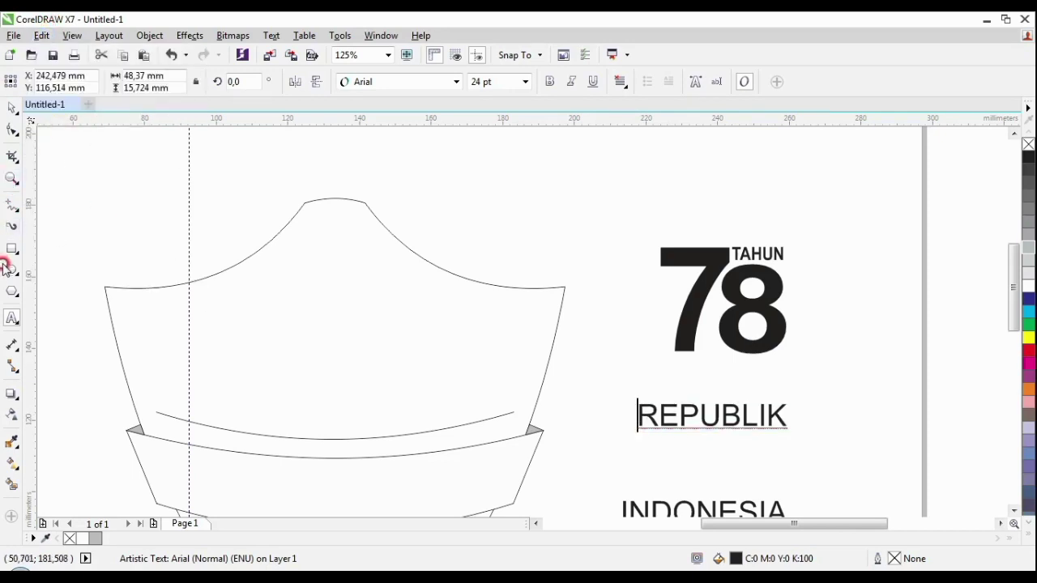
Step: Paste DIRGAHAYU as a separate text object above the 78 TAHUN group
click(614, 232)
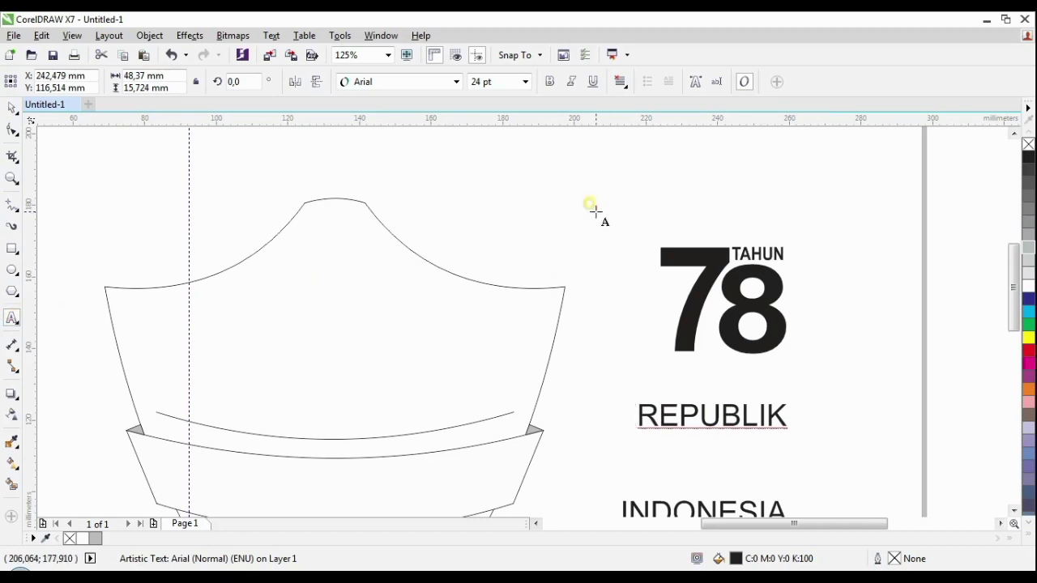
click(595, 207)
click(41, 35)
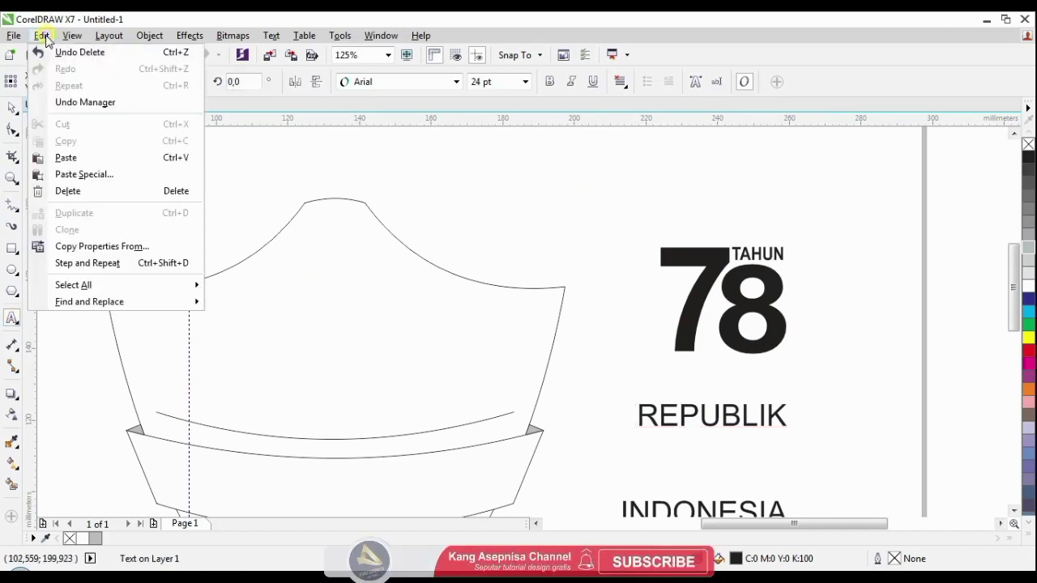
click(69, 157)
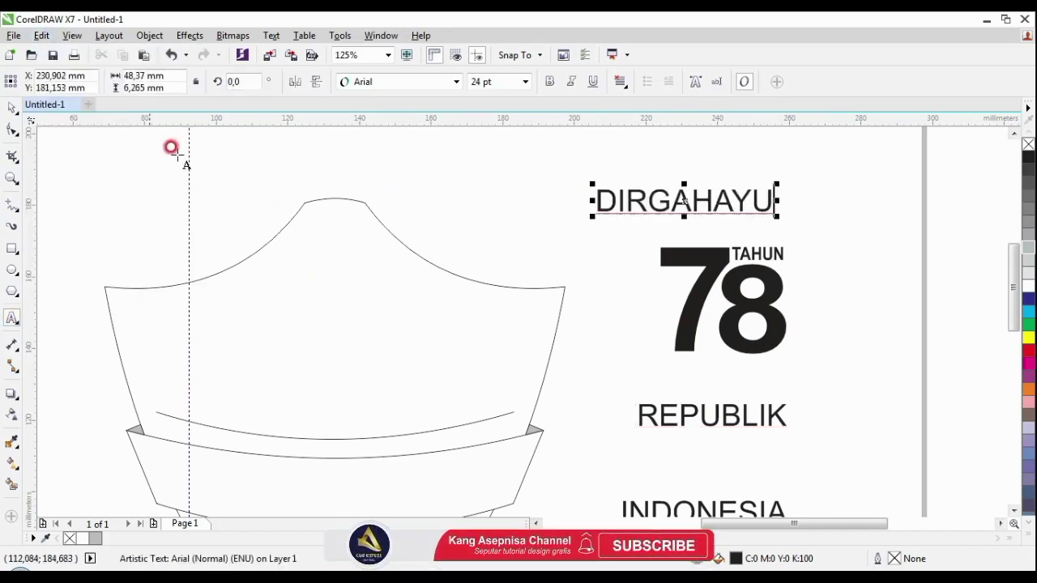
Step: Move DIRGAHAYU into the shield above the curved line and fit the text to that line
click(12, 109)
click(645, 195)
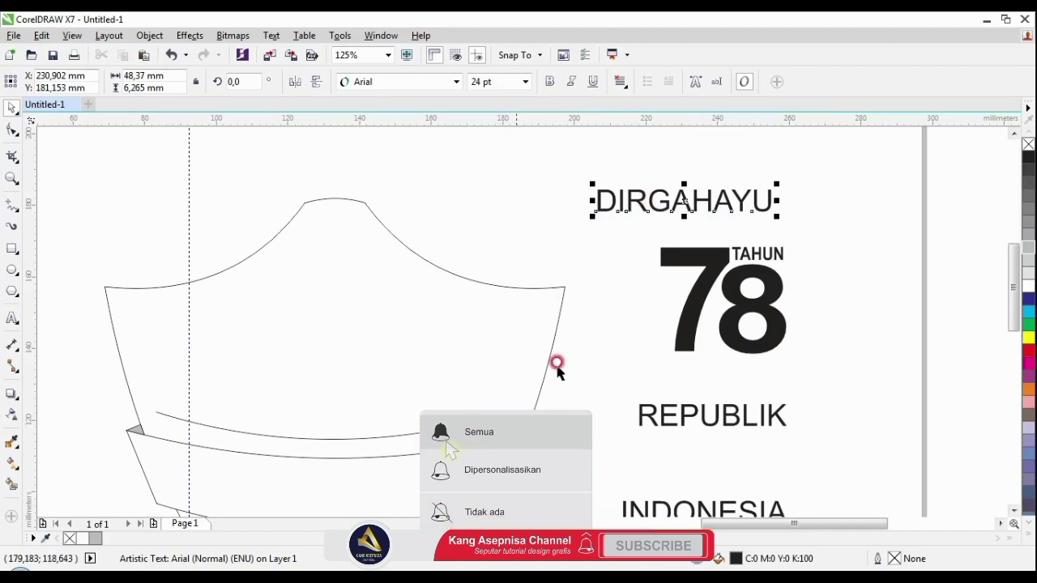
drag(680, 194, 340, 387)
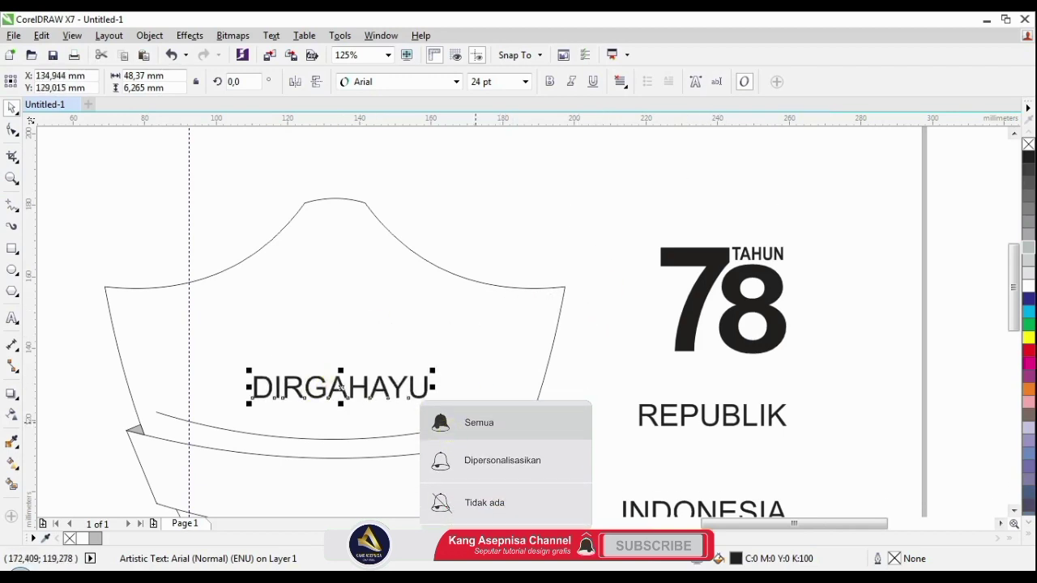
shift+click(423, 395)
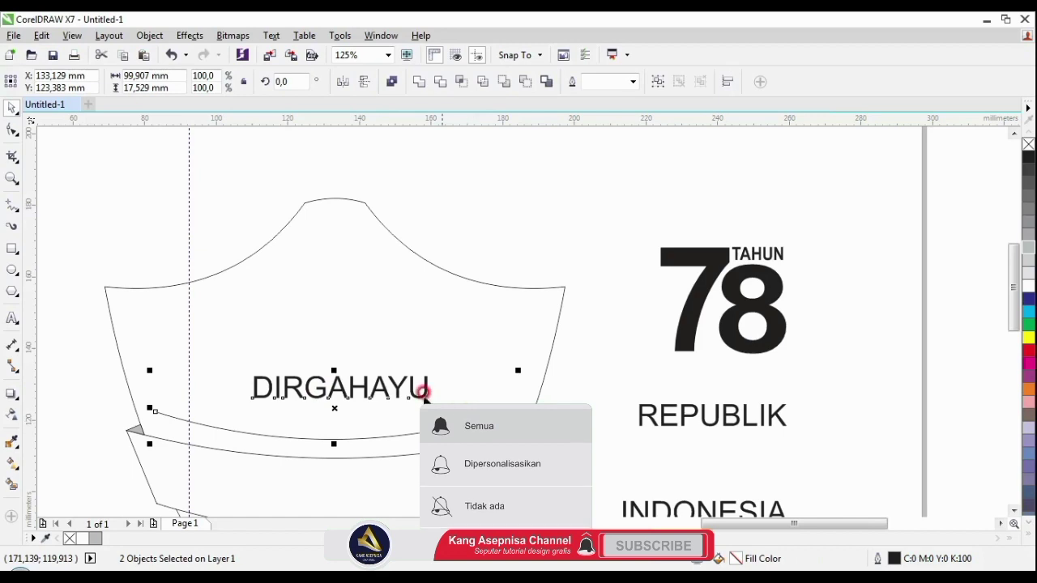
click(272, 36)
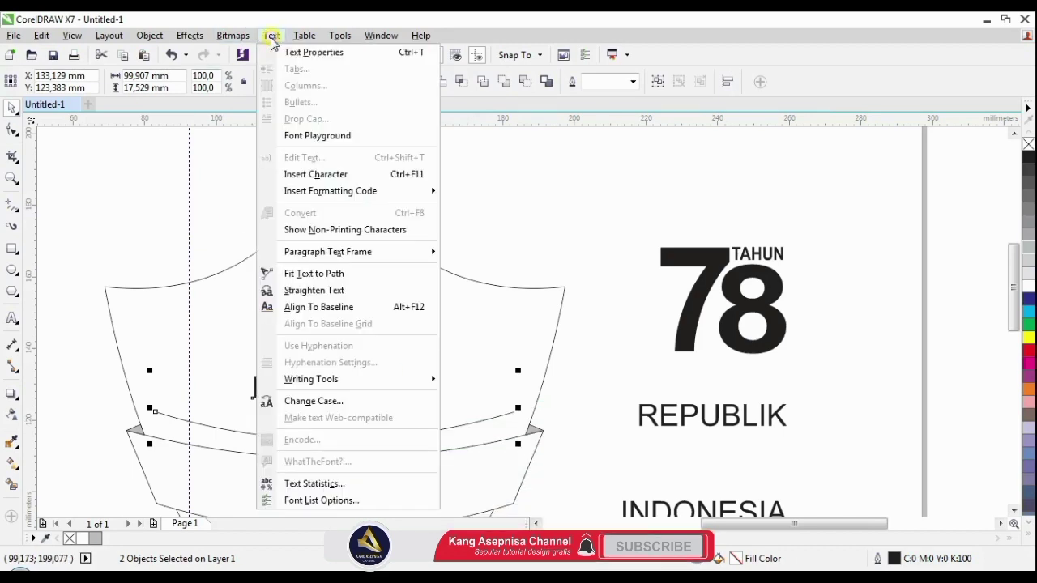
click(305, 277)
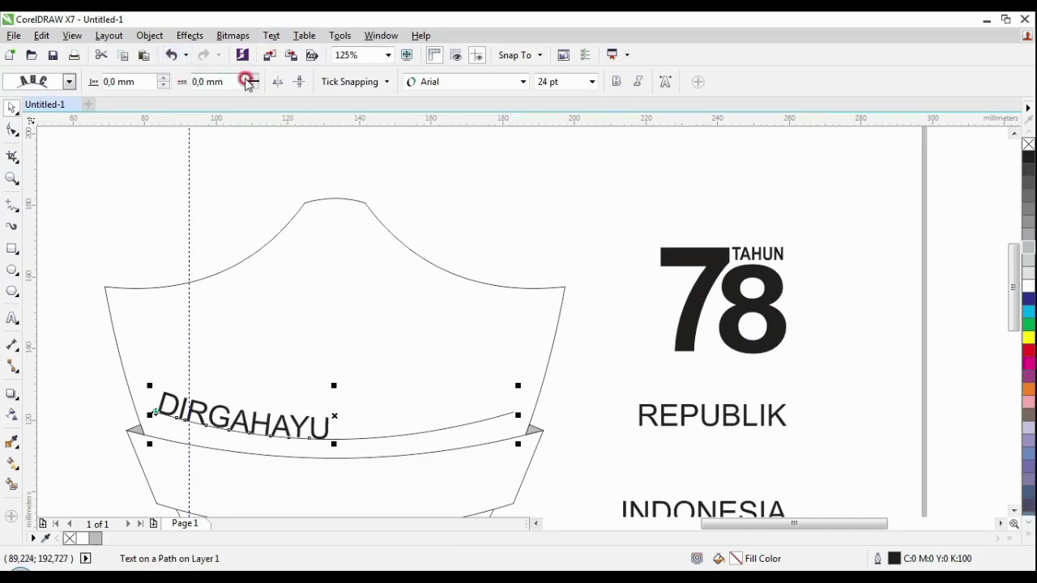
Step: Shift DIRGAHAYU to the middle of the curve at about 22.5 mm offset and raise it 12 mm above the path
click(251, 78)
click(251, 78)
click(251, 78)
click(251, 78)
click(251, 78)
click(251, 78)
click(252, 78)
click(251, 77)
click(251, 78)
drag(252, 78, 252, 77)
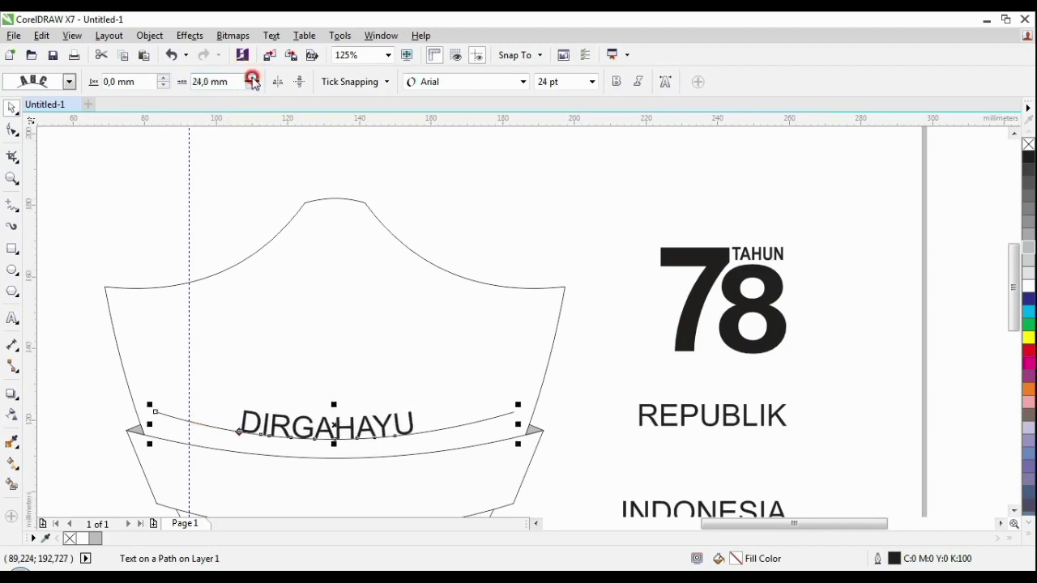
click(252, 78)
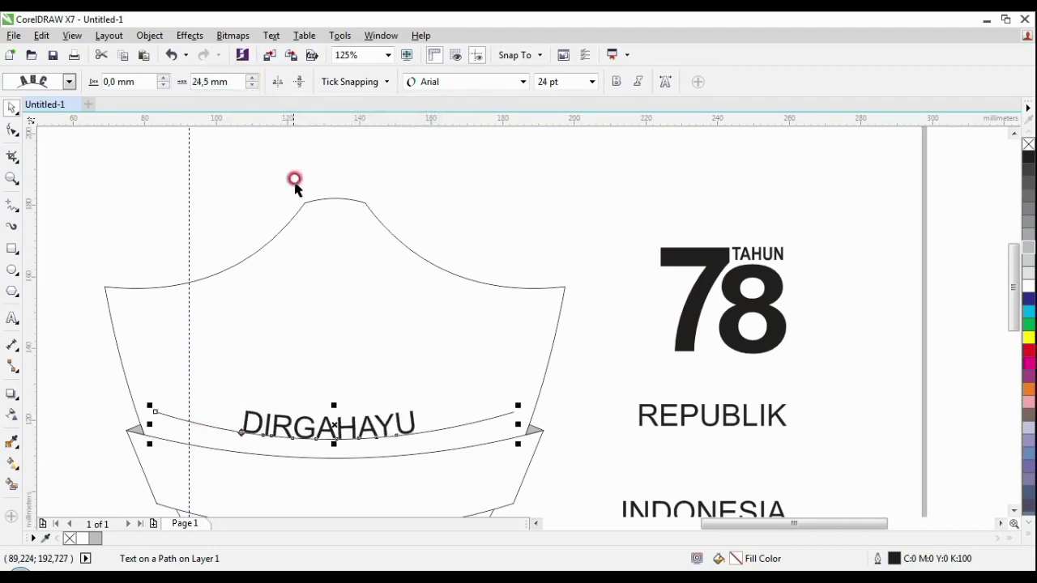
drag(234, 429, 241, 394)
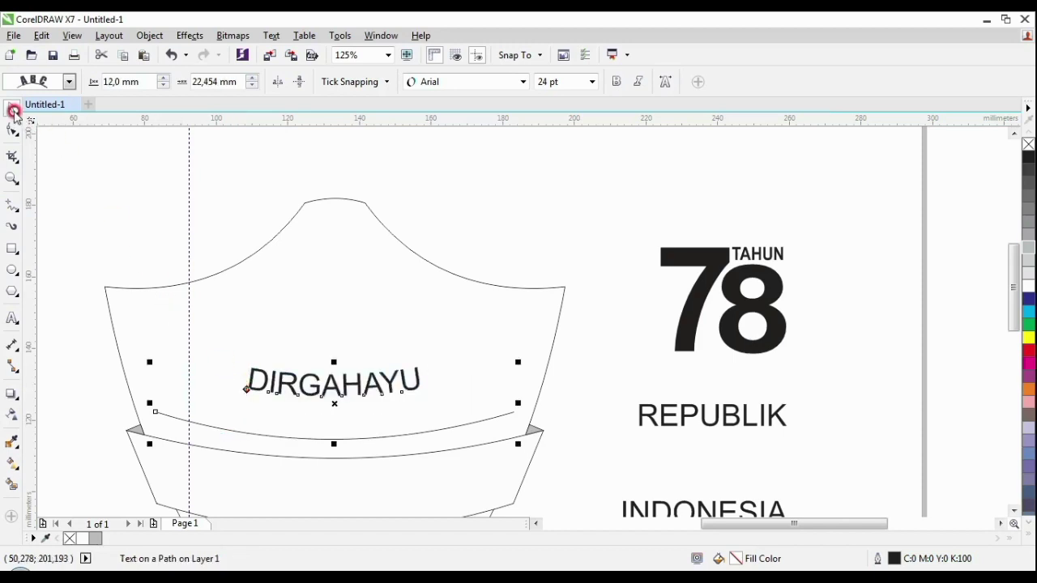
click(75, 169)
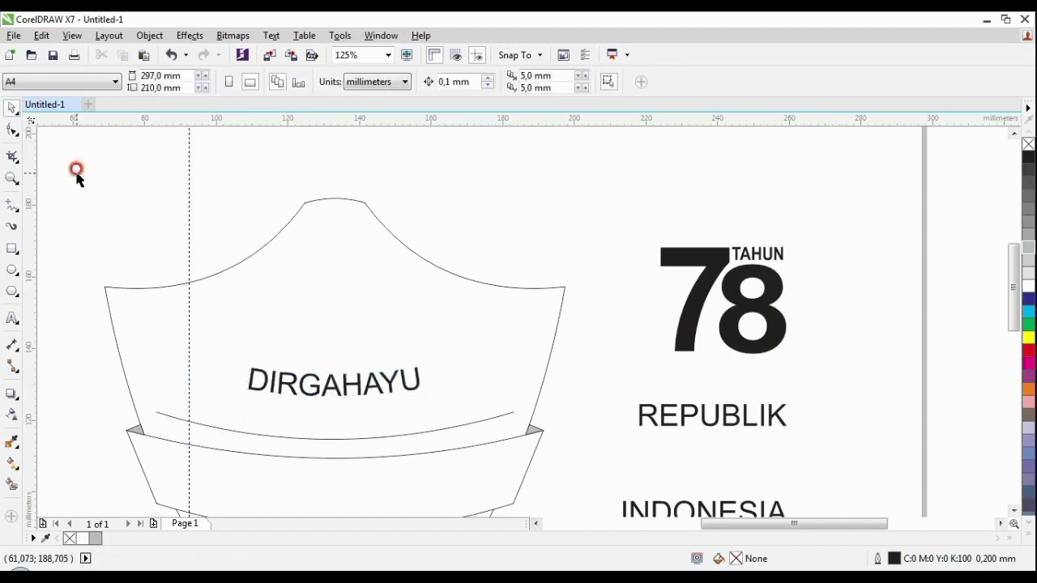
Step: Fit the REPUBLIK text to the same curved line in the shield
click(720, 410)
shift+click(452, 426)
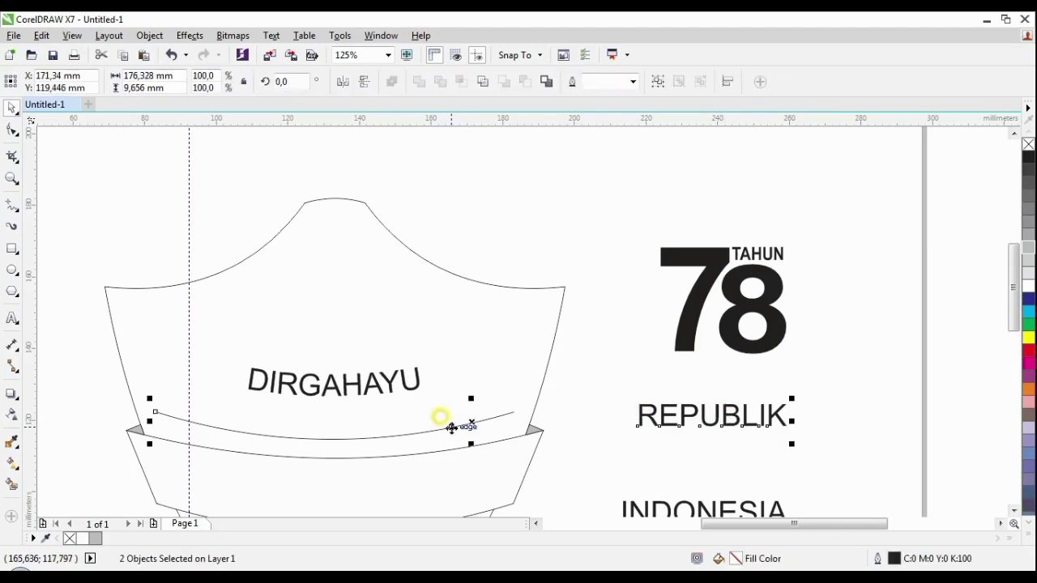
click(272, 36)
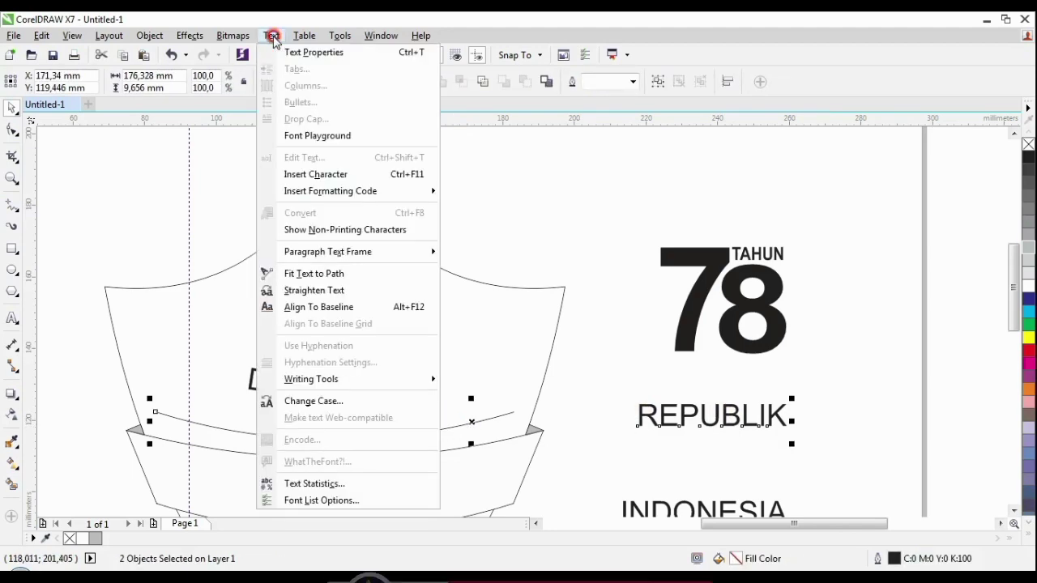
click(296, 276)
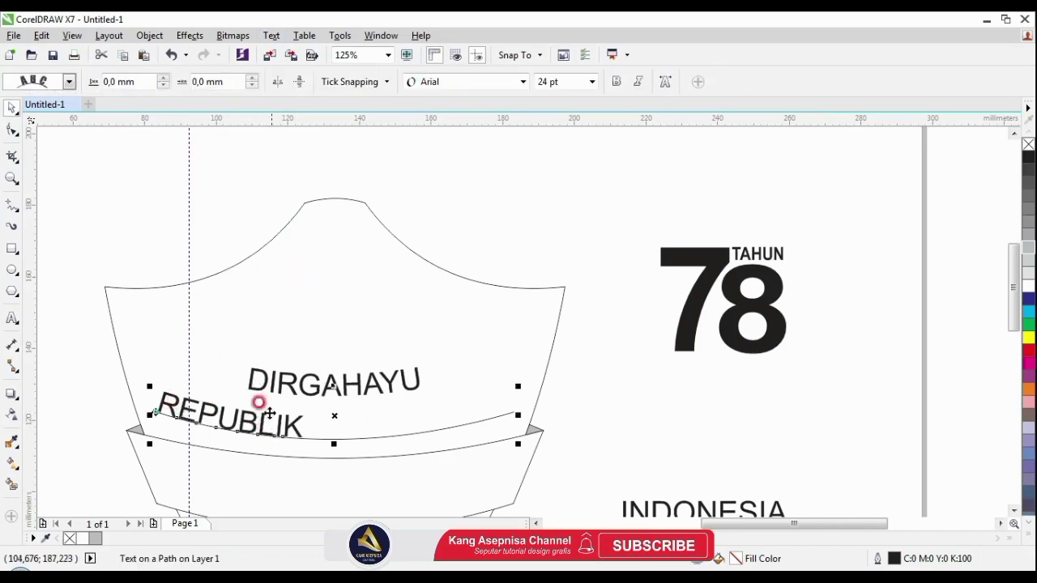
Step: Shift REPUBLIK to about 28.6 mm offset along the curve, centred under DIRGAHAYU, and raise it 4 mm above the path
click(251, 77)
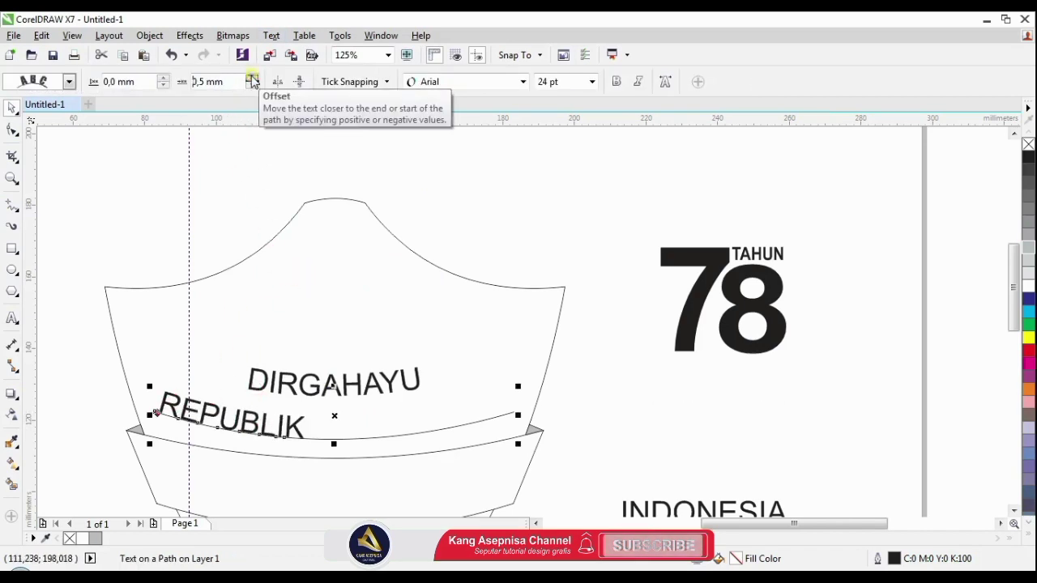
click(251, 77)
click(251, 77)
click(251, 77)
click(252, 77)
click(251, 77)
click(251, 77)
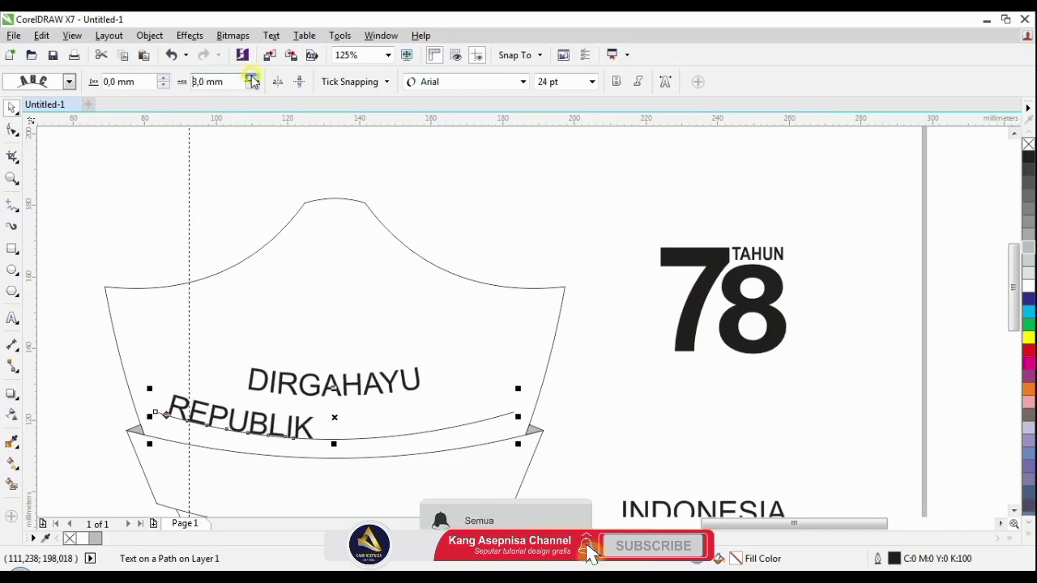
click(252, 77)
click(252, 78)
click(253, 79)
drag(251, 78, 251, 78)
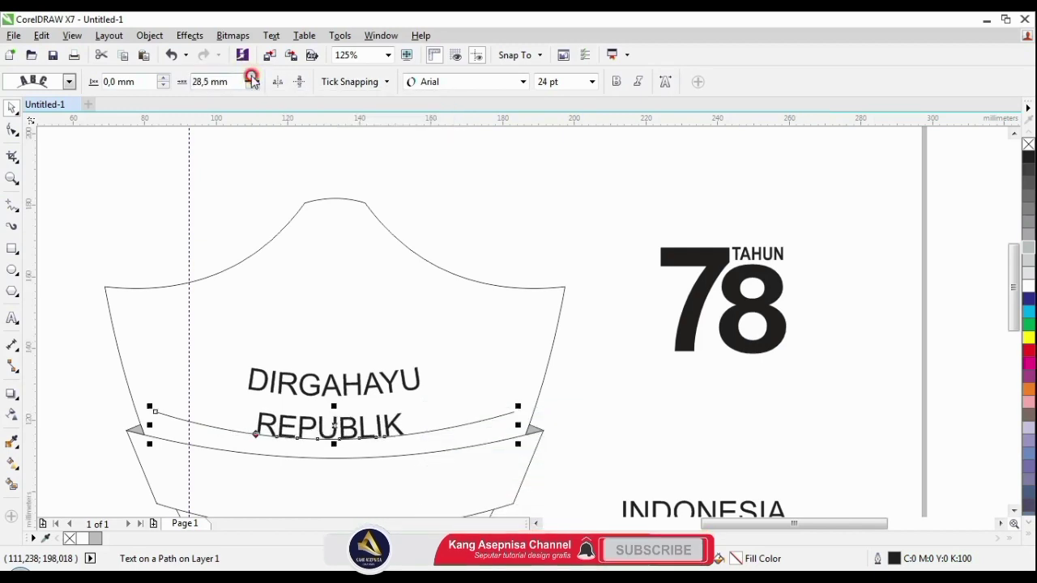
click(252, 78)
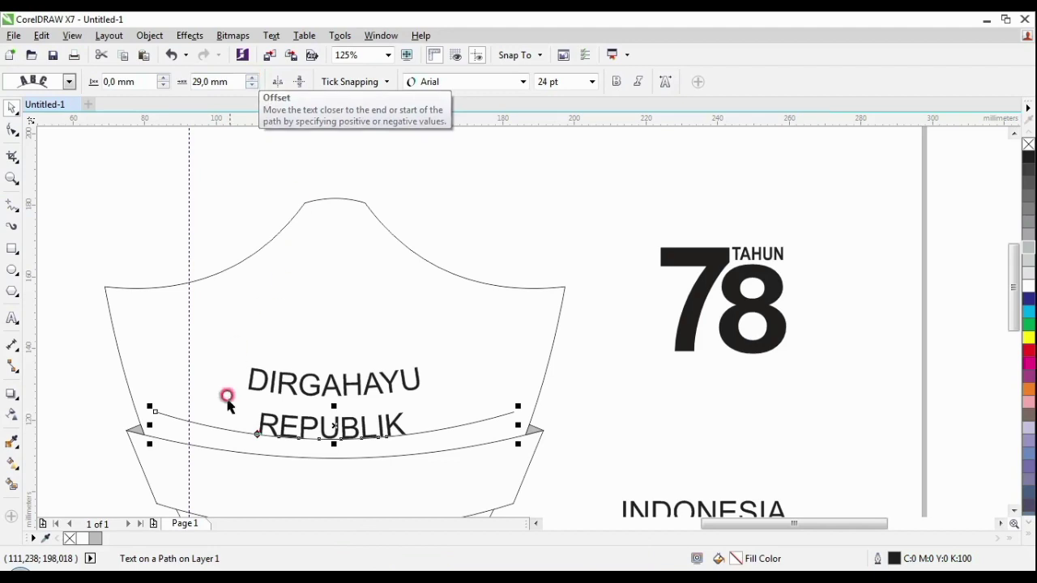
drag(252, 428, 251, 413)
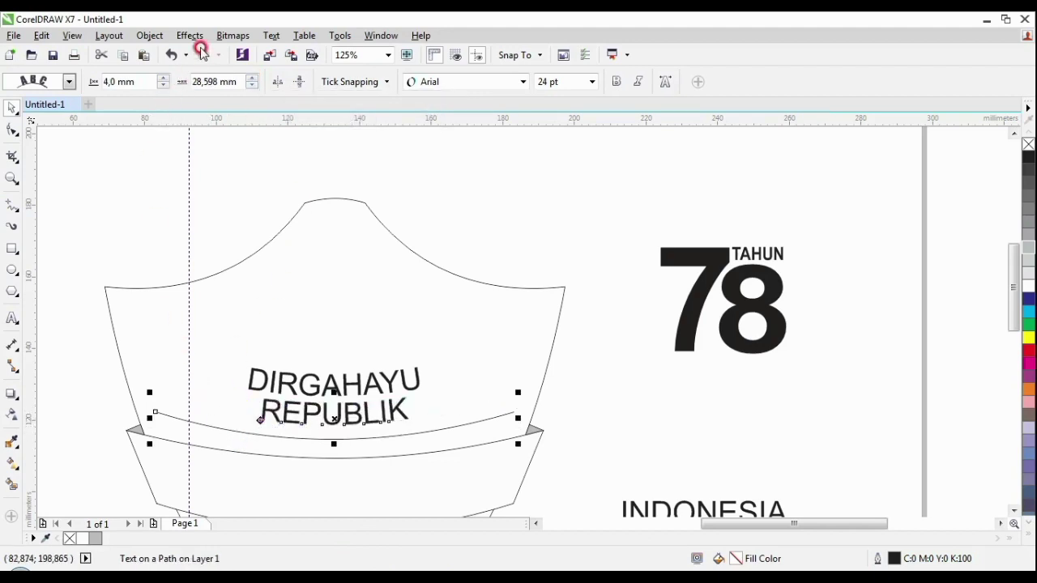
Step: Break REPUBLIK and DIRGAHAYU apart from the curved line they follow and delete that line
click(150, 37)
click(194, 264)
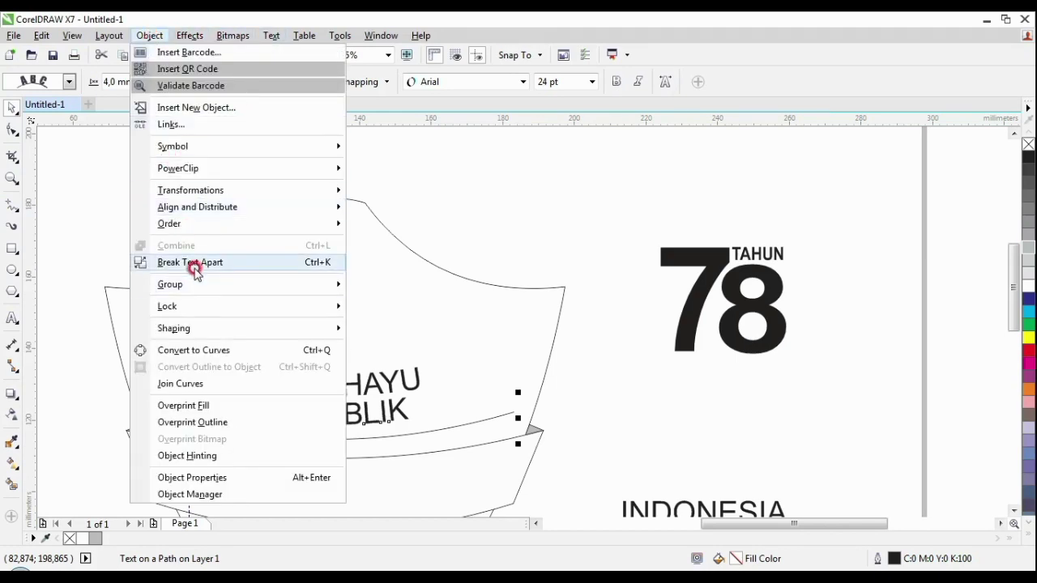
click(152, 219)
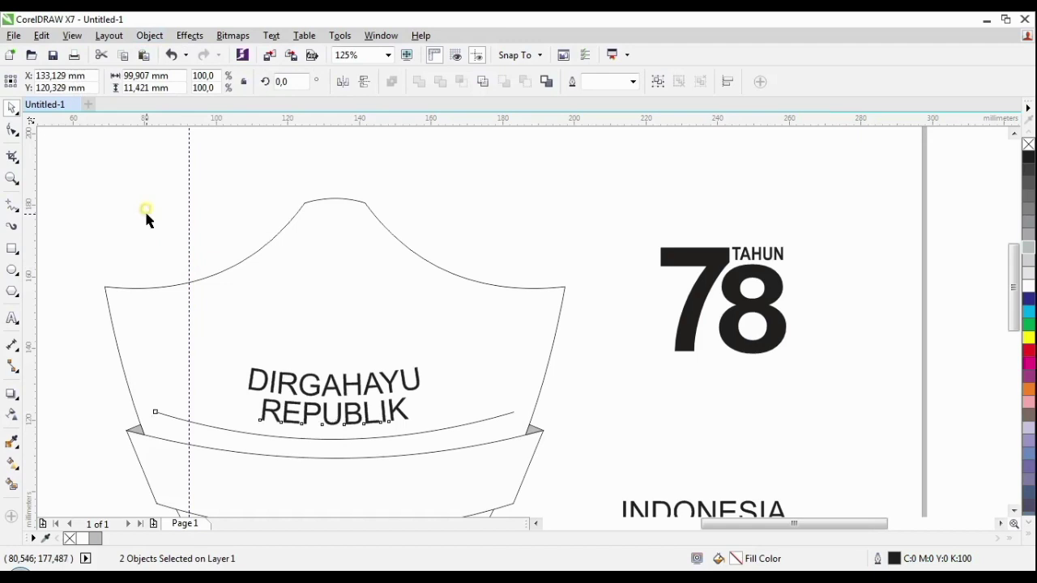
click(194, 440)
click(191, 416)
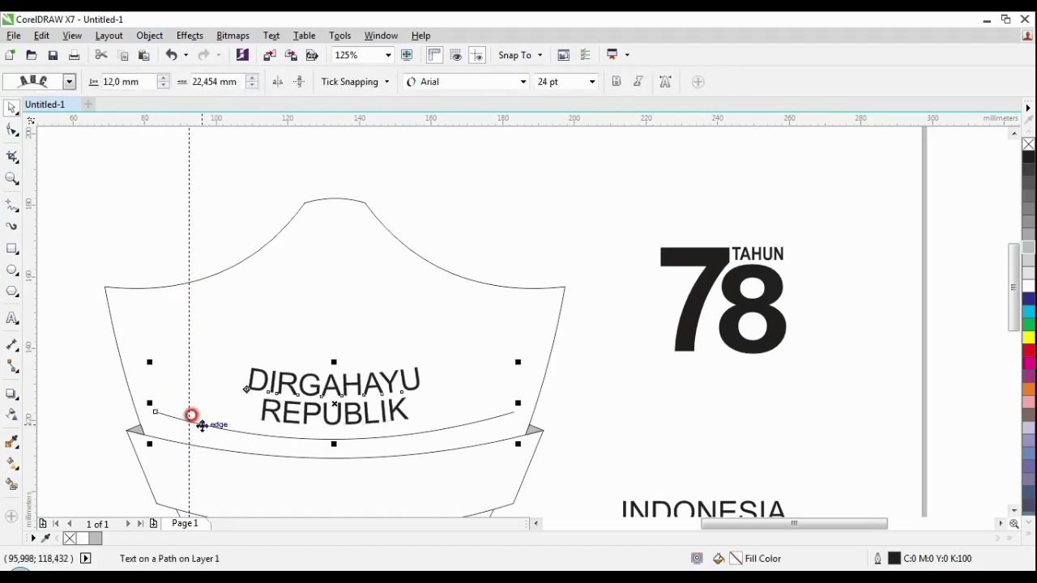
click(150, 36)
click(165, 262)
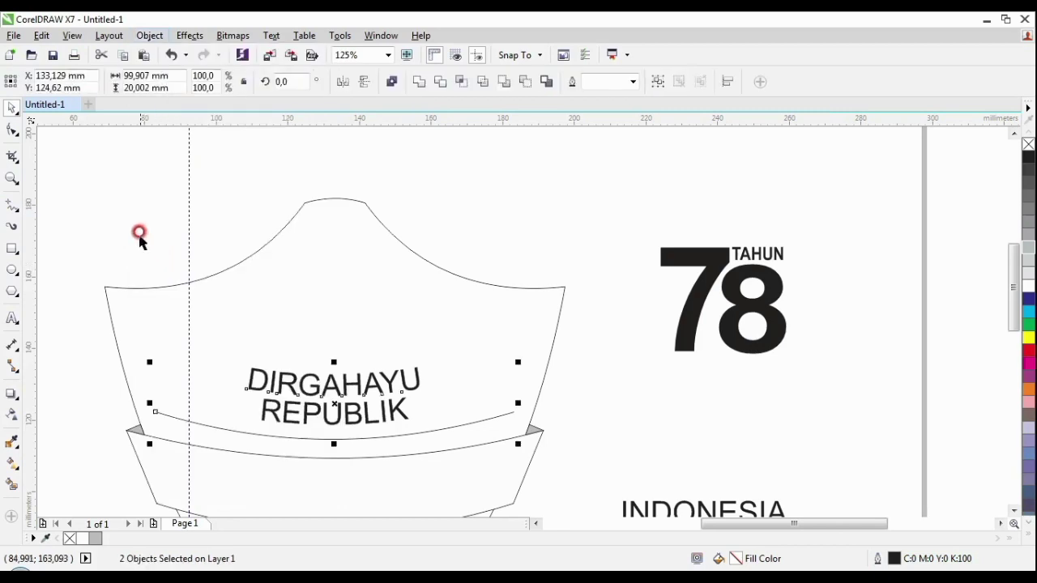
click(140, 235)
click(212, 427)
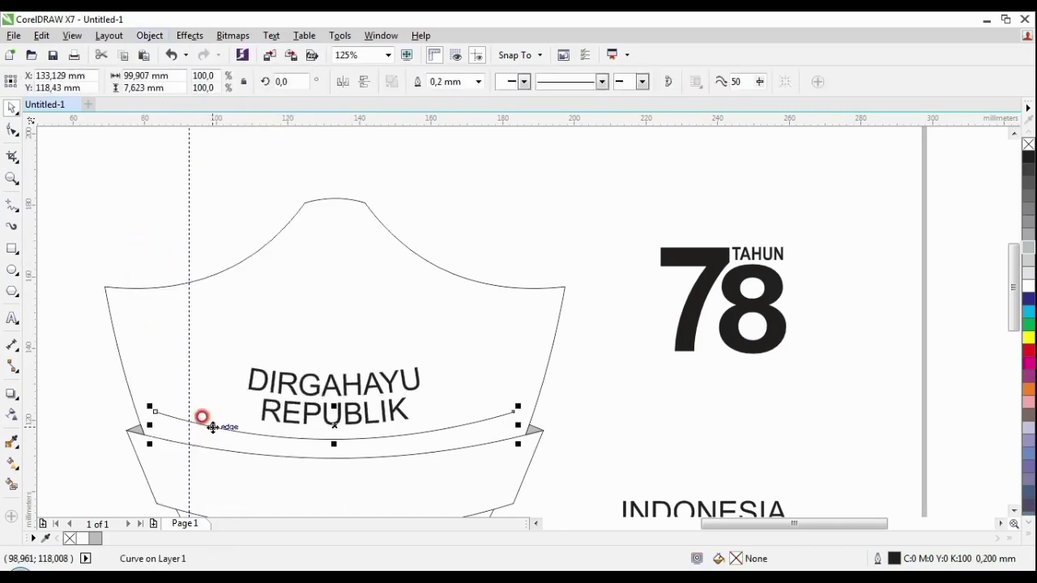
click(212, 432)
Step: Enlarge DIRGAHAYU and REPUBLIK together to about 29.5 pt in bold and group them
drag(57, 297, 449, 444)
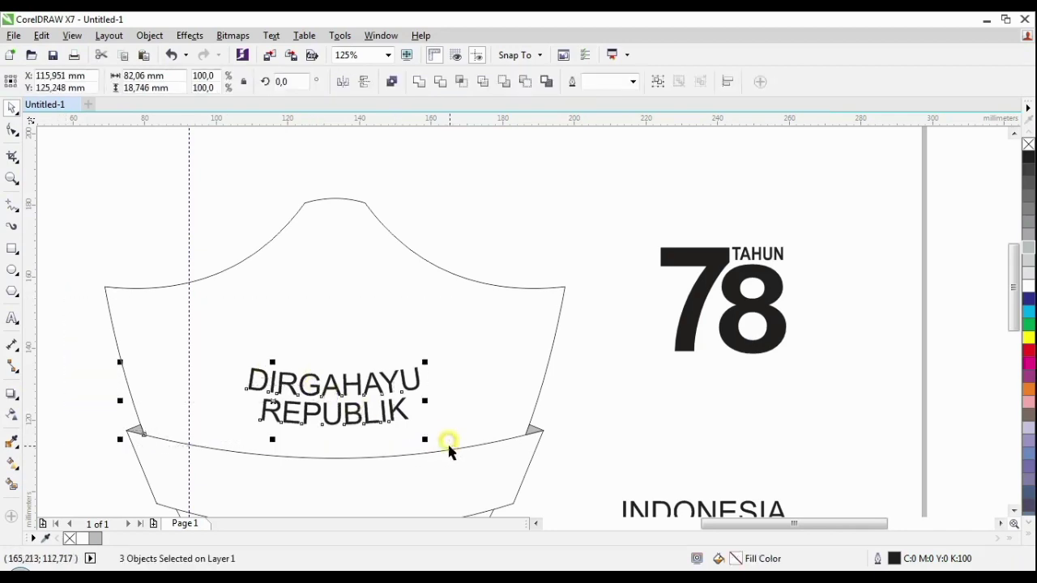
drag(84, 342, 435, 438)
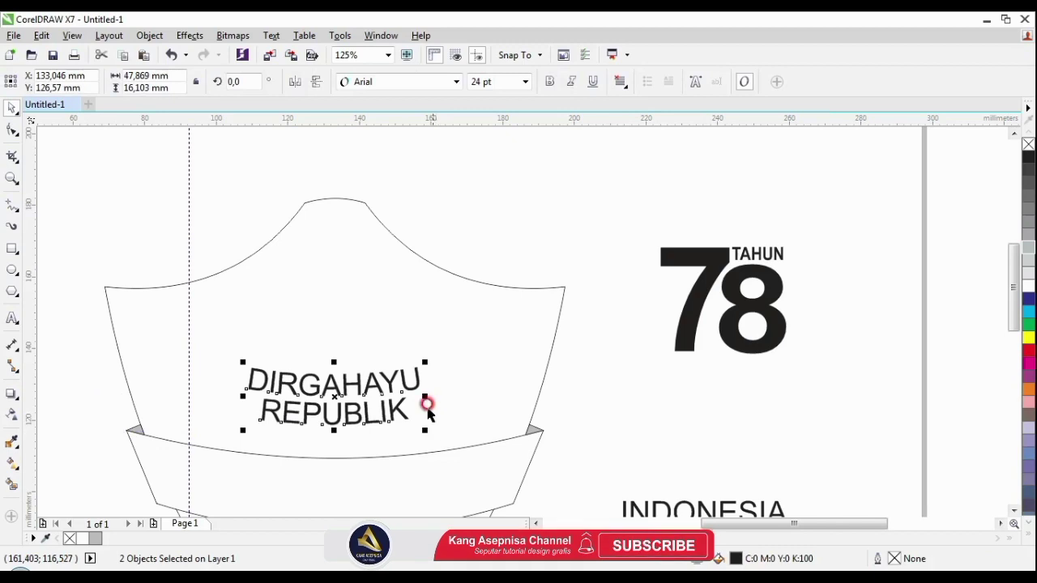
drag(423, 360, 444, 354)
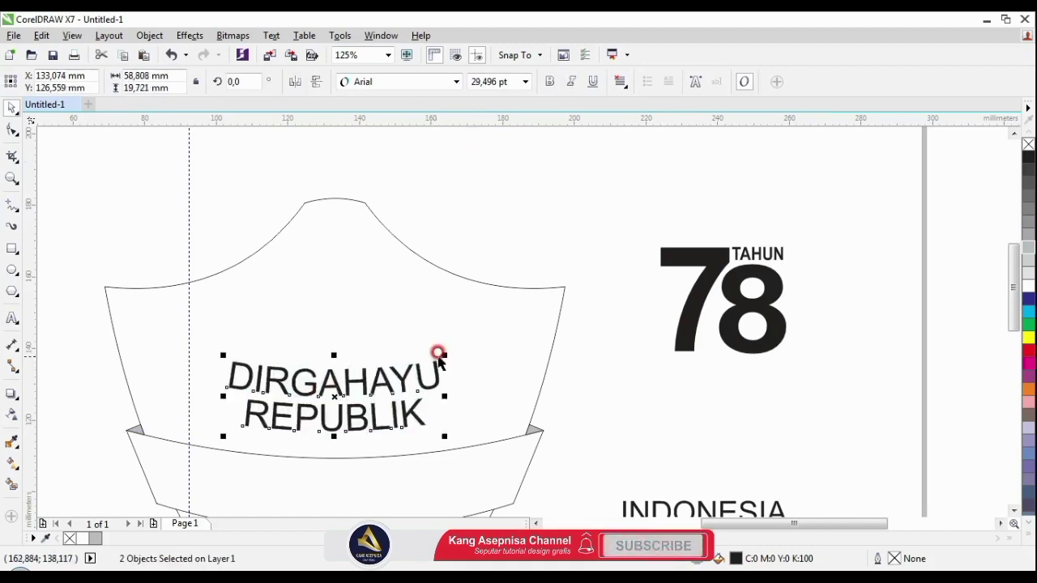
click(547, 82)
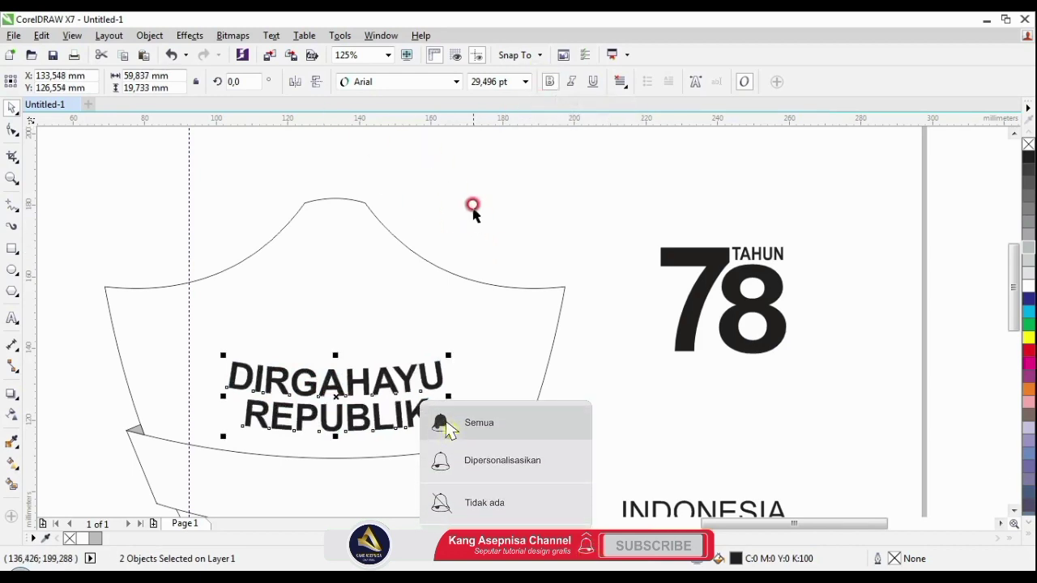
key(ctrl+g)
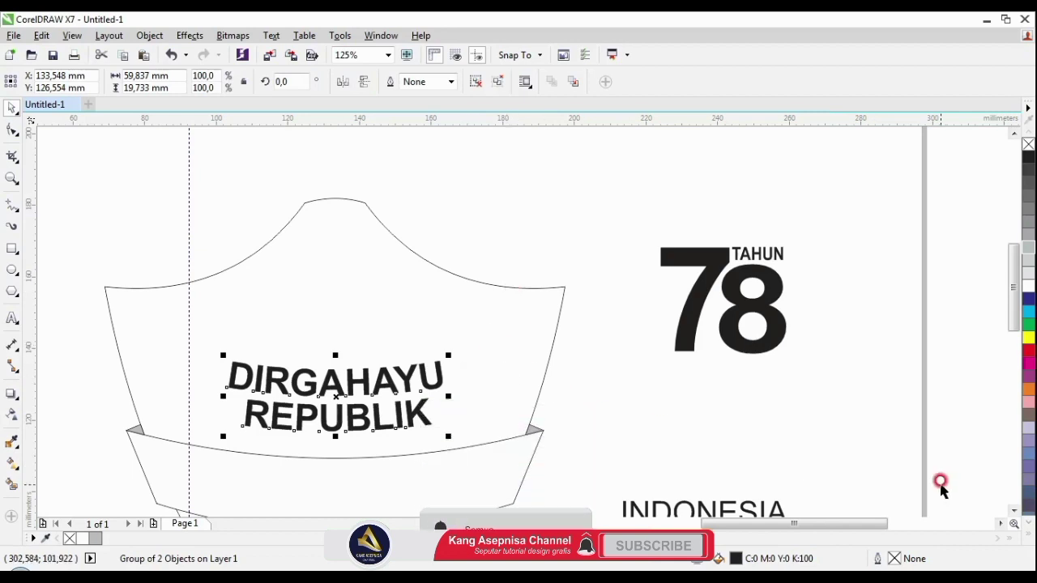
Step: Draw a horizontal straight line about 102 mm long across the curved band
click(1013, 510)
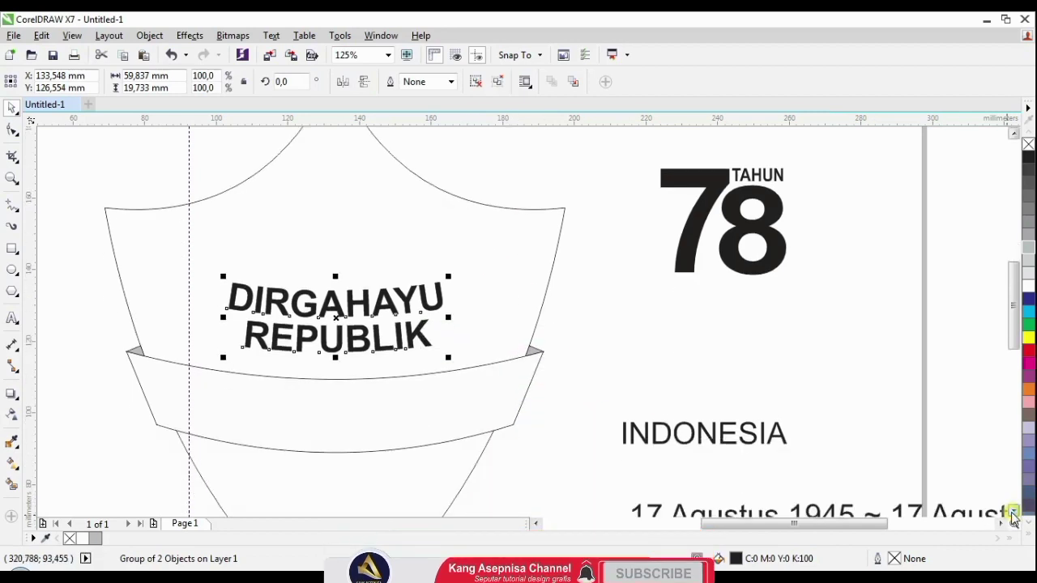
click(692, 395)
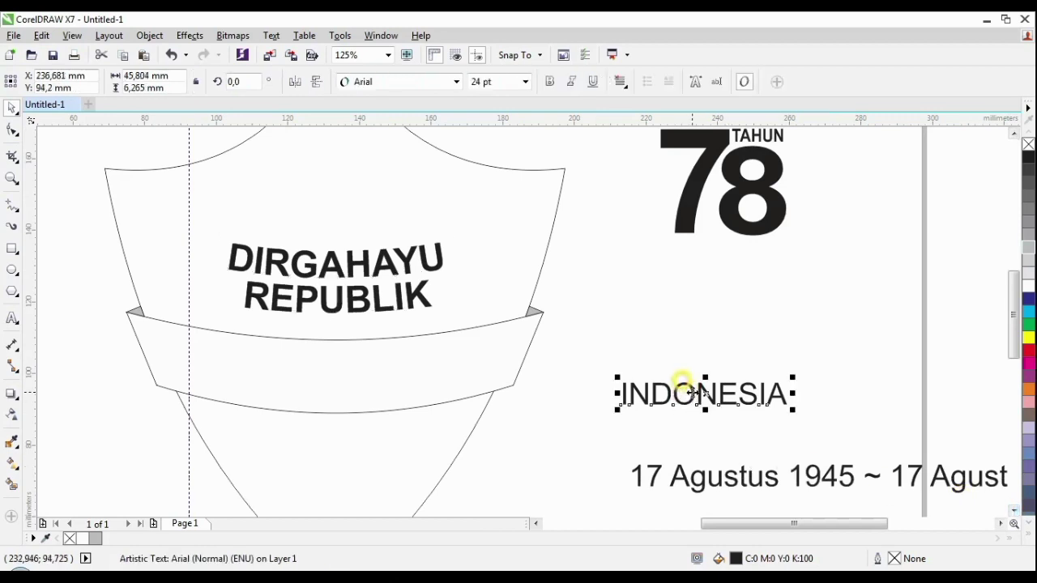
click(8, 202)
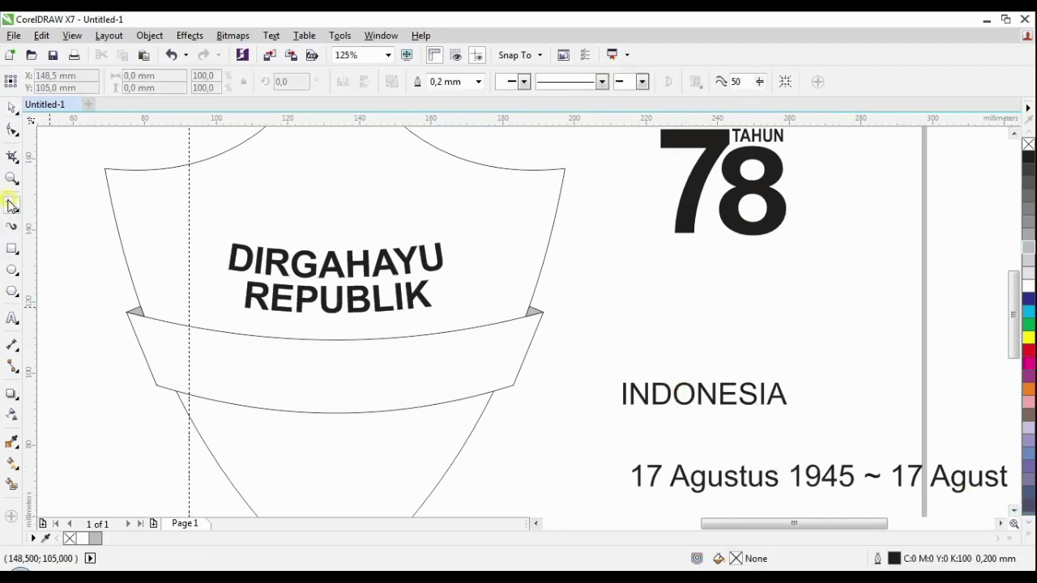
drag(253, 356, 512, 354)
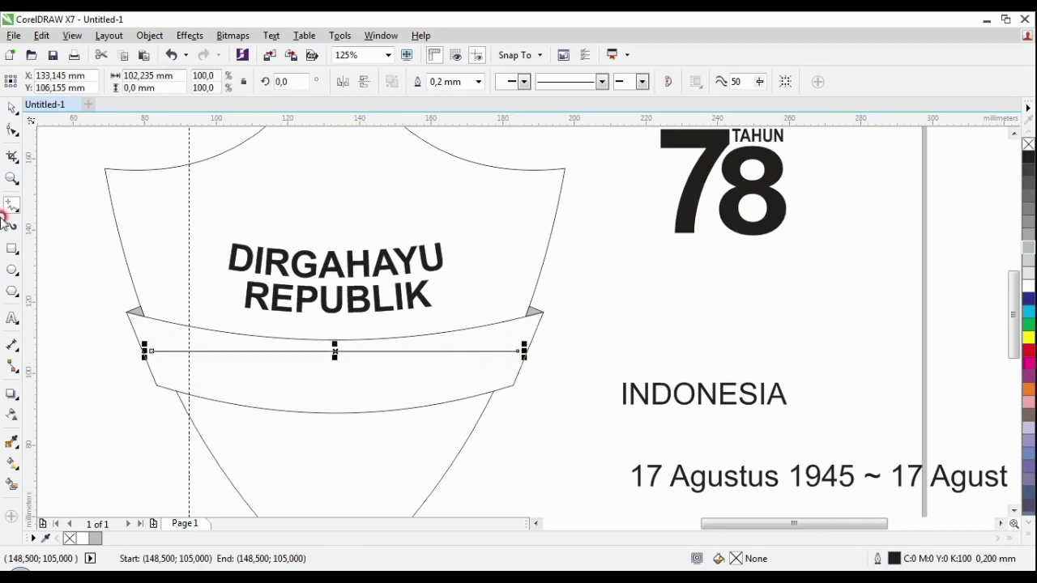
Step: Convert the band's line to a curve and bend its middle down about 7.6 mm to follow the band's edges
click(10, 130)
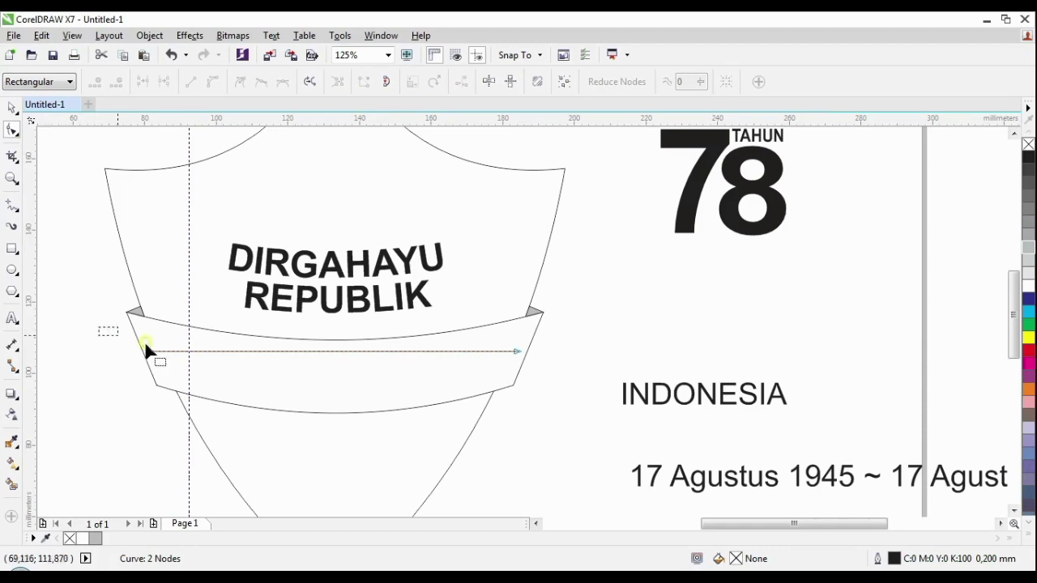
drag(388, 362, 536, 370)
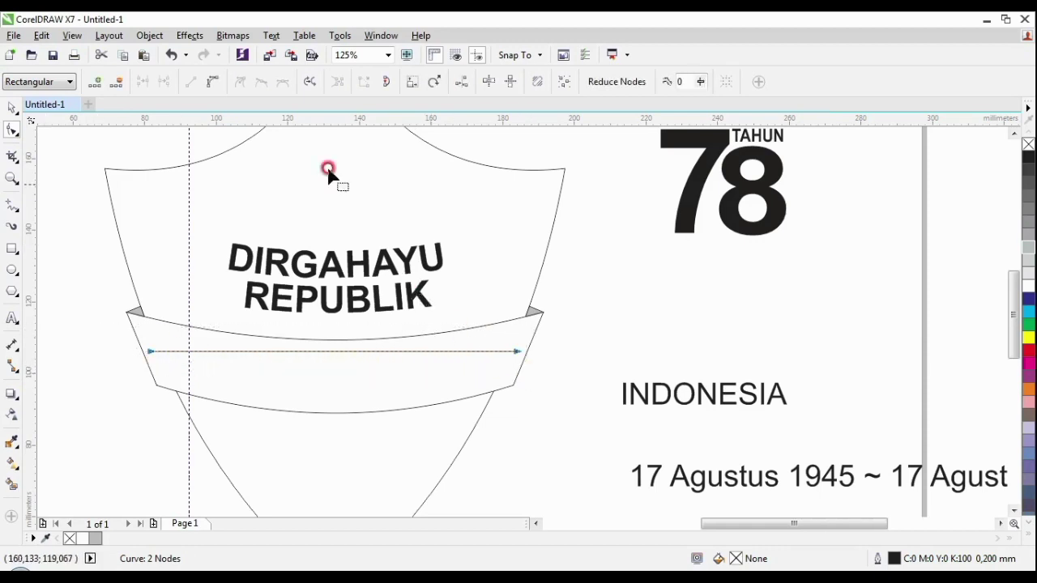
click(281, 332)
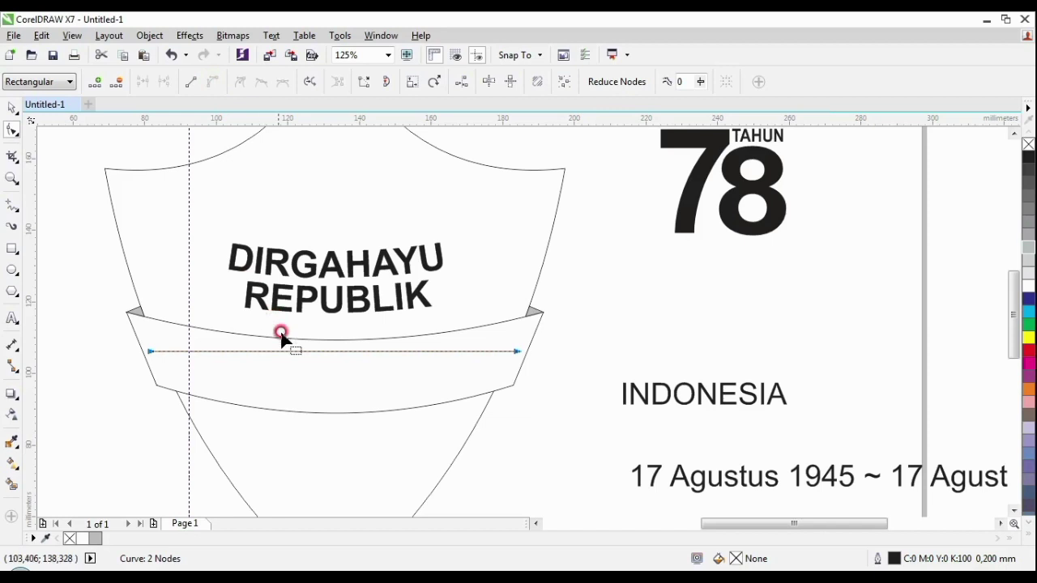
drag(324, 351, 321, 389)
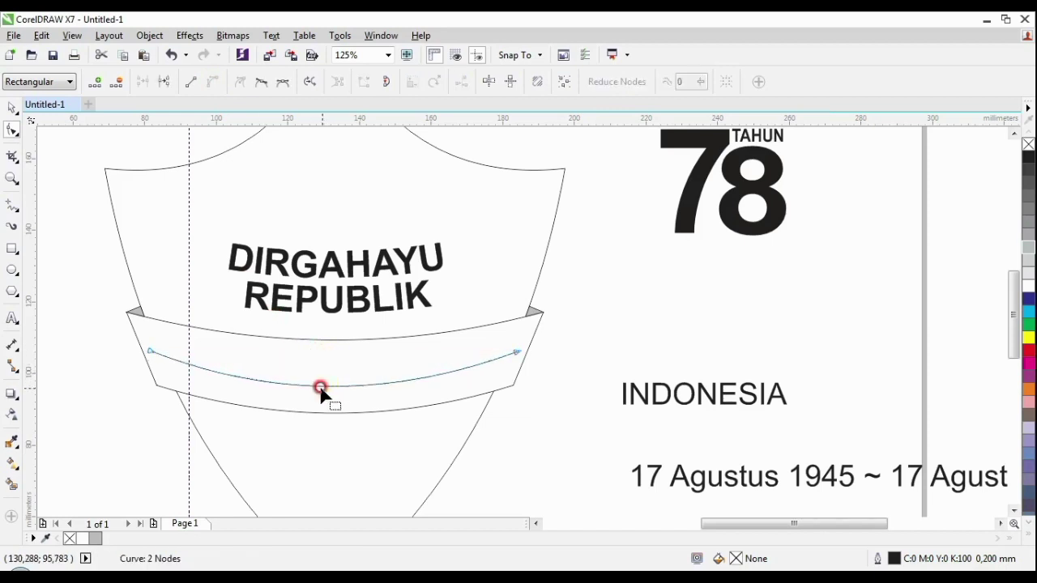
click(9, 110)
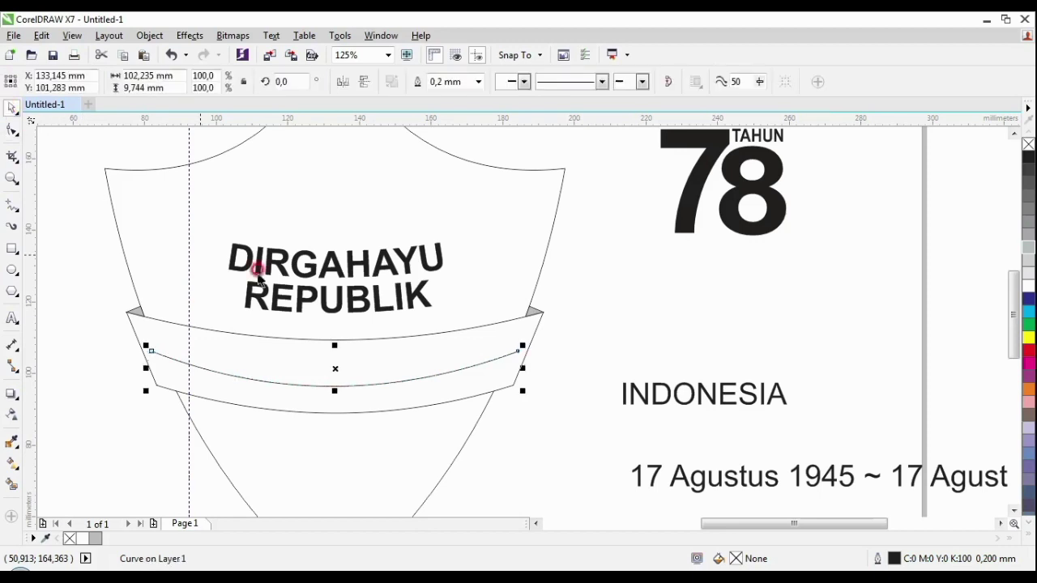
click(13, 130)
drag(335, 386, 335, 375)
click(38, 143)
click(12, 108)
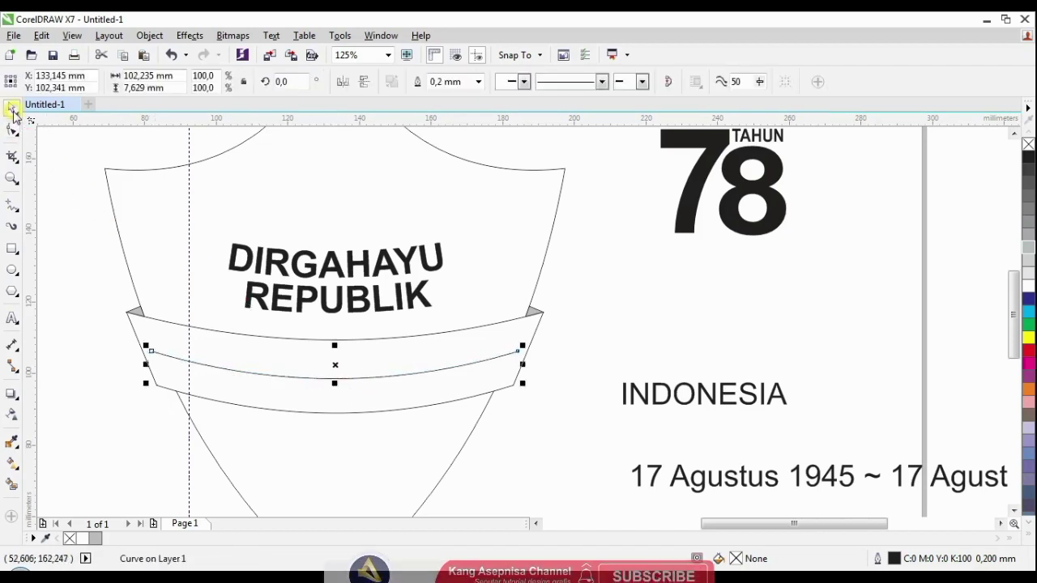
Step: Make the INDONESIA text bold and enlarge it to about 34.6 pt
click(692, 393)
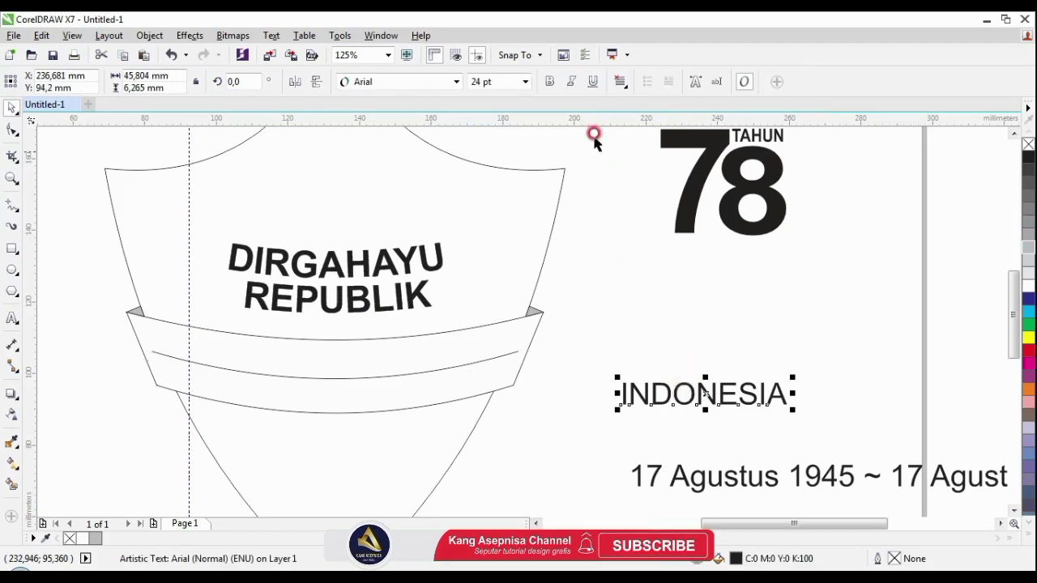
click(548, 82)
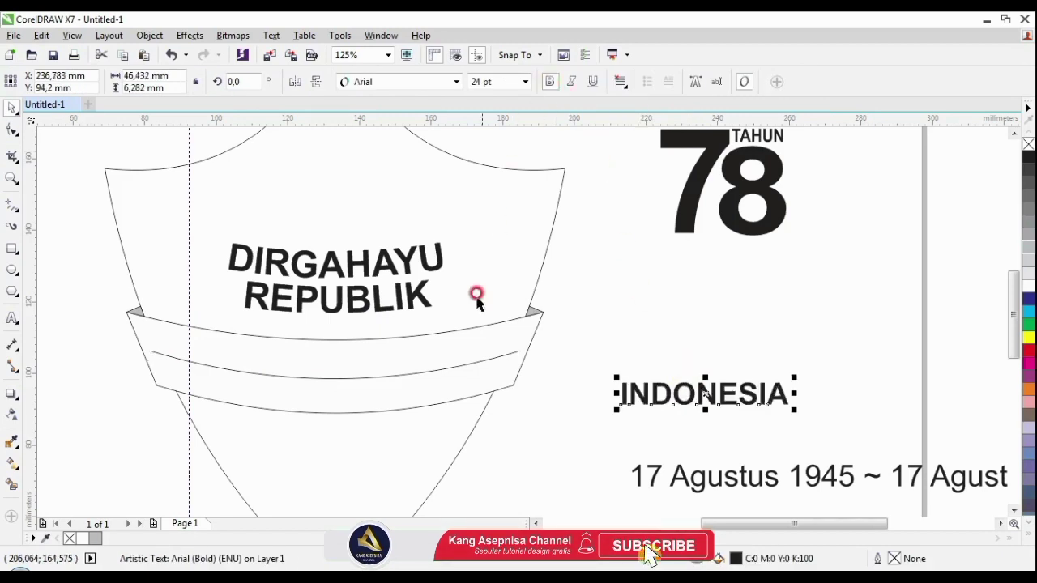
drag(795, 378, 869, 325)
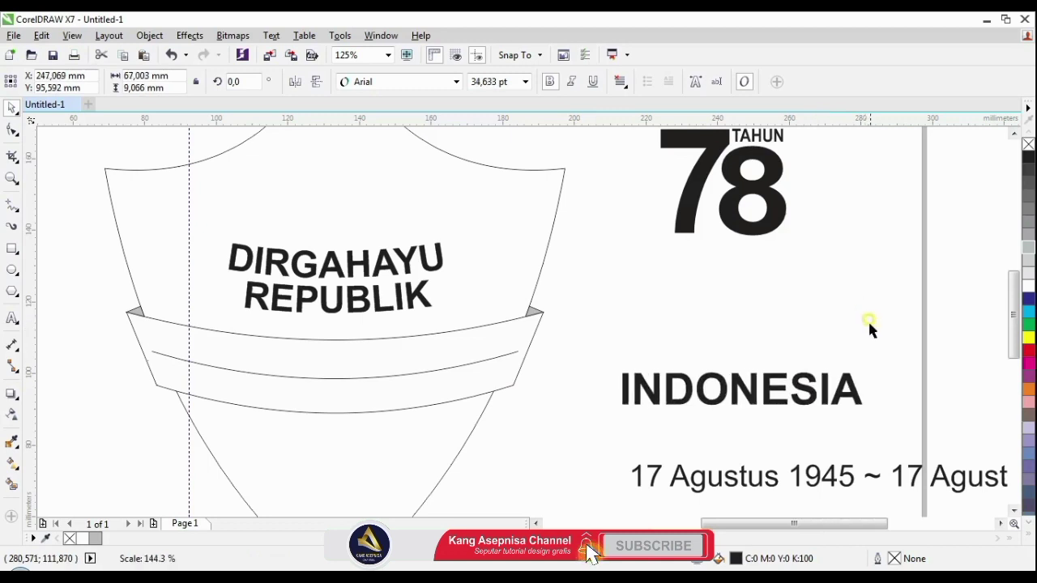
Step: Fit the INDONESIA text to the curved line inside the band
shift+click(381, 367)
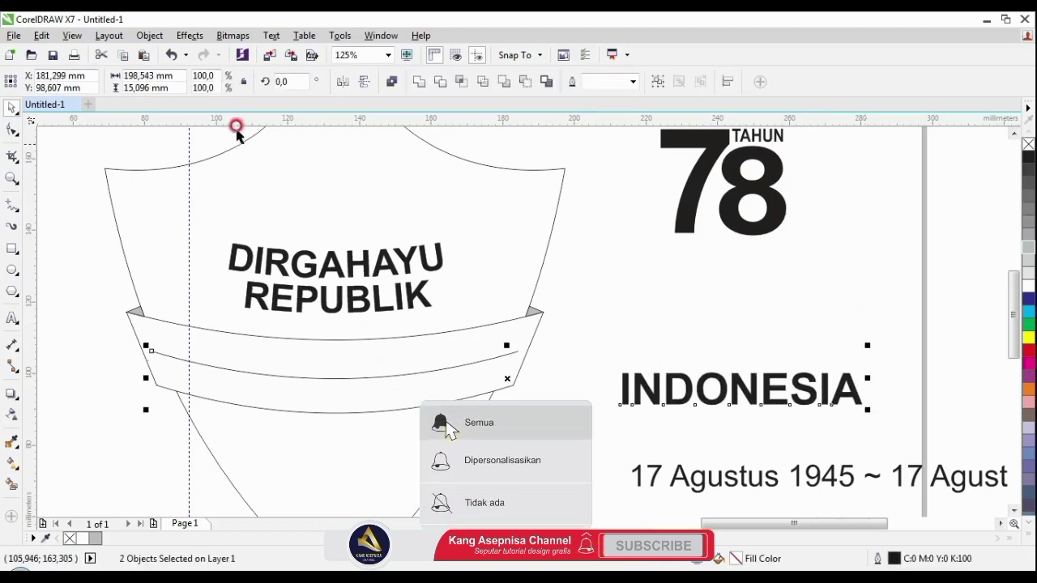
click(272, 37)
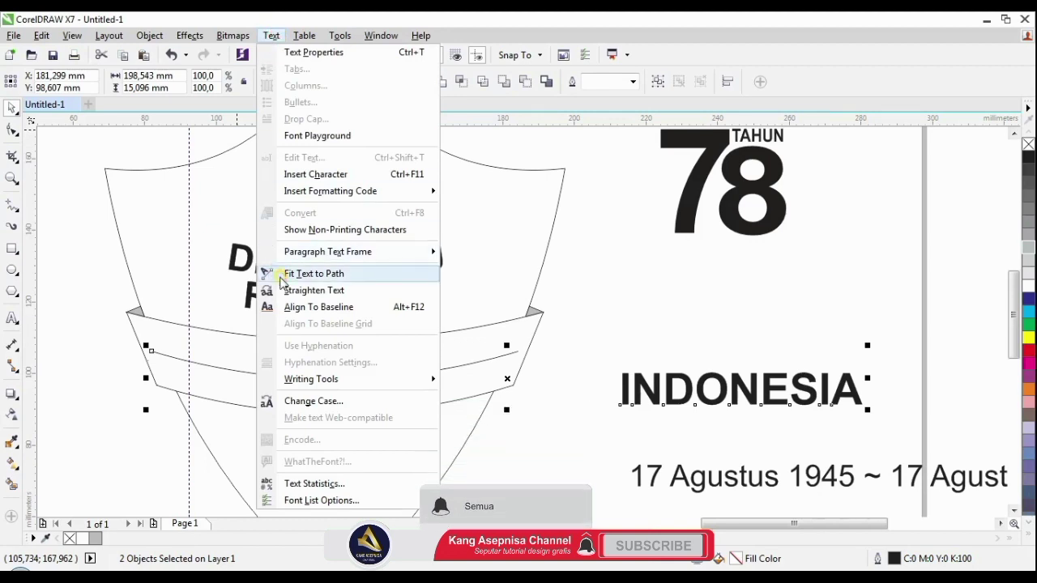
click(313, 274)
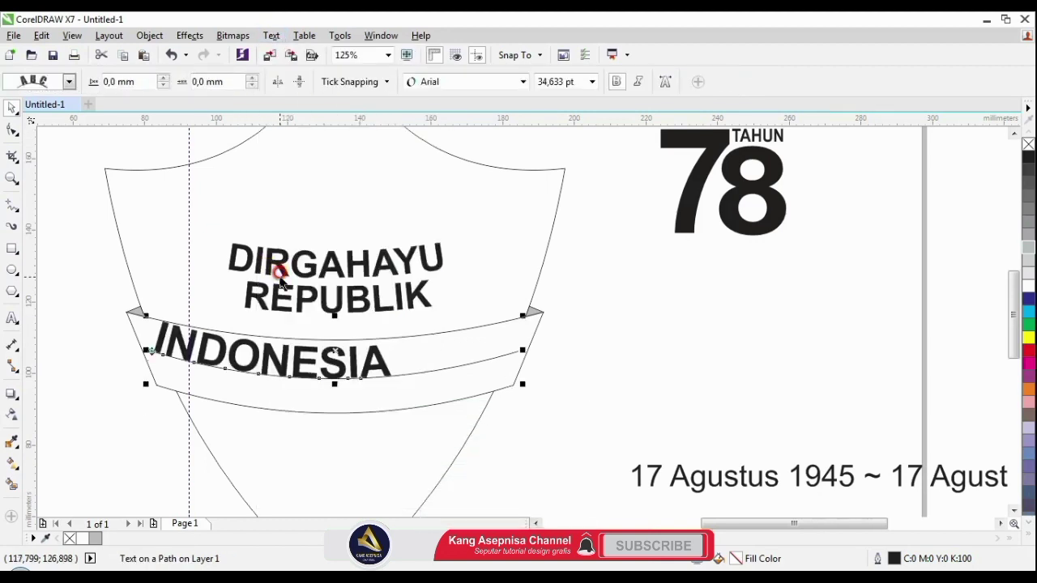
Step: Shift INDONESIA along its path to a 16 mm offset, near the middle of the band
click(252, 78)
click(252, 77)
click(253, 78)
click(252, 78)
click(253, 77)
click(253, 80)
click(253, 80)
click(253, 80)
click(252, 80)
click(253, 80)
click(253, 78)
click(253, 78)
click(253, 77)
click(252, 78)
click(253, 77)
click(253, 78)
click(253, 78)
click(253, 78)
click(252, 78)
click(253, 78)
click(253, 78)
click(252, 77)
click(253, 78)
click(253, 78)
click(253, 78)
click(253, 78)
click(252, 78)
click(252, 78)
click(253, 78)
click(253, 78)
click(253, 78)
click(253, 78)
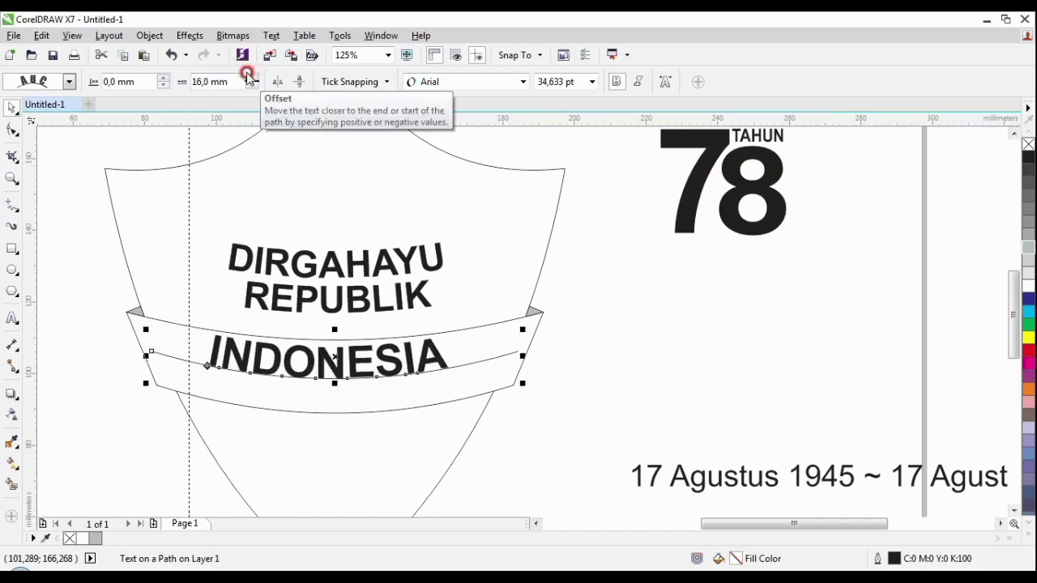
Step: Break INDONESIA apart from its curved path and delete the line in the band
click(149, 35)
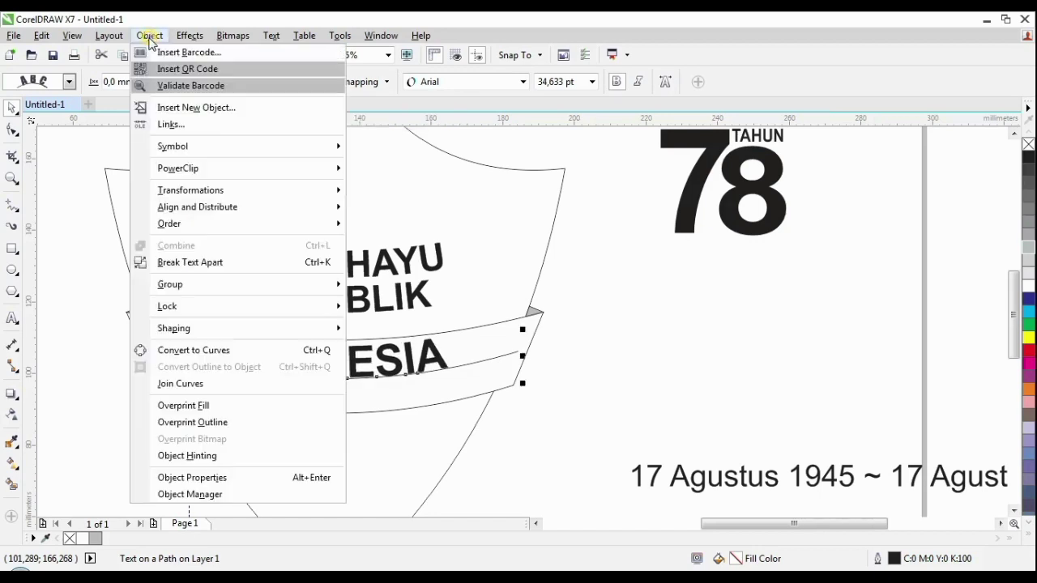
click(167, 270)
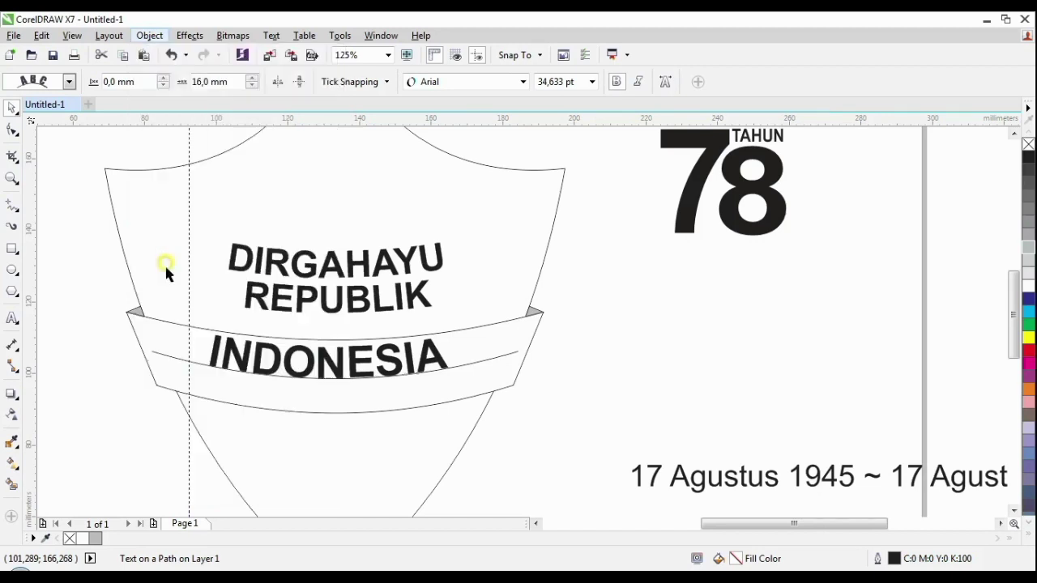
click(574, 343)
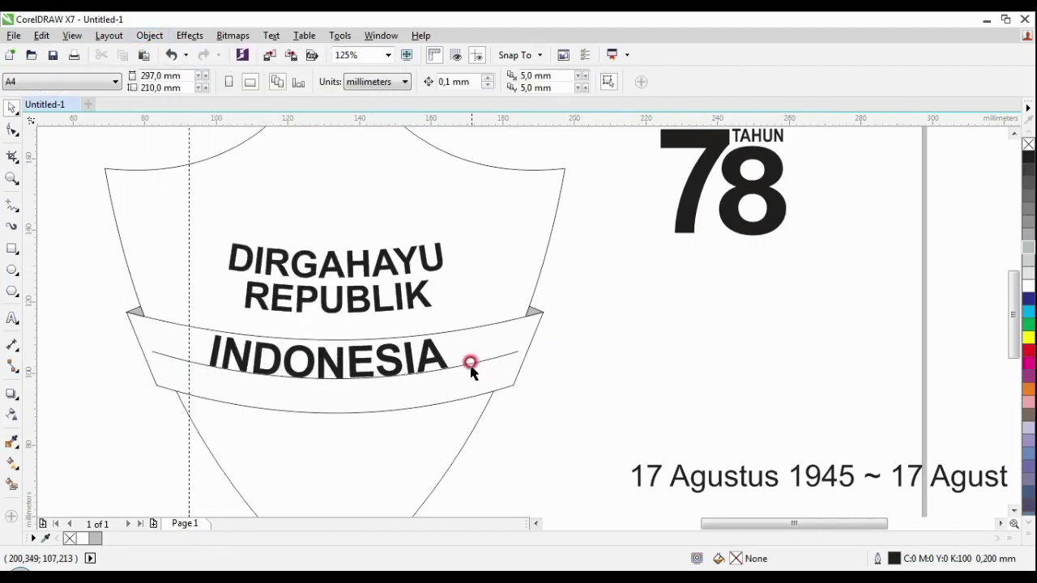
click(462, 358)
click(145, 57)
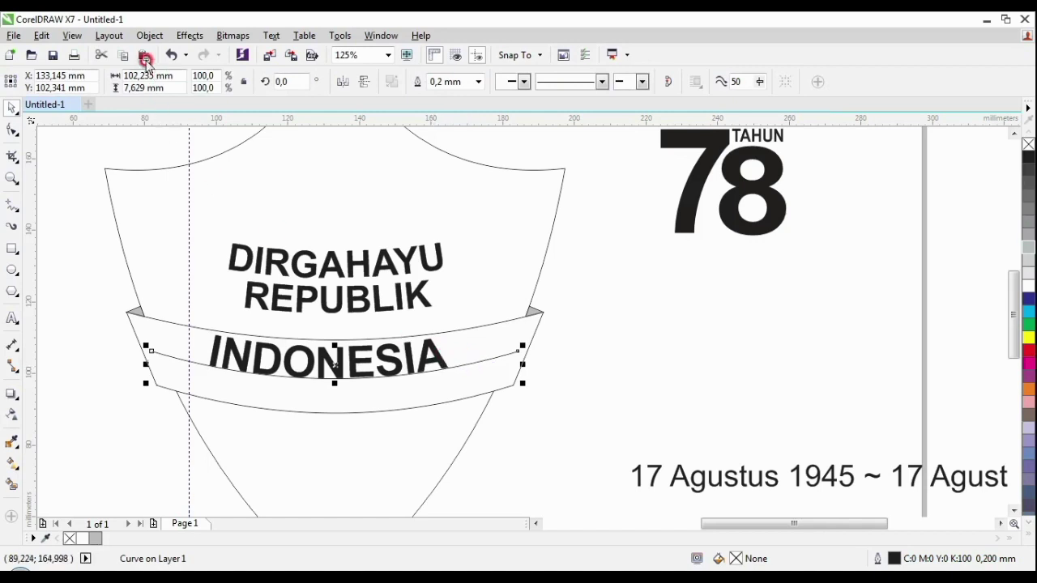
click(150, 36)
click(621, 389)
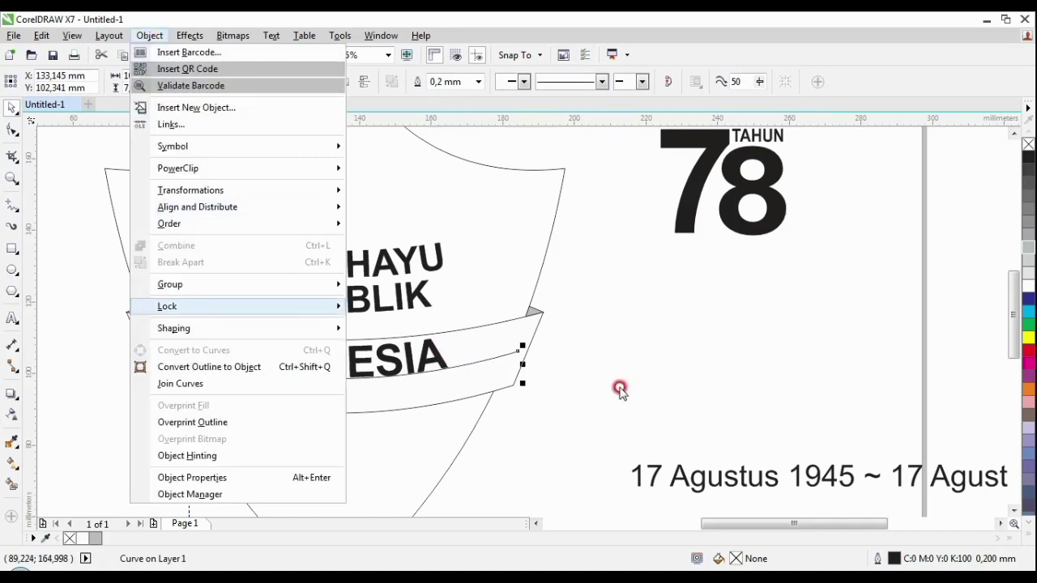
click(455, 353)
Step: Reposition INDONESIA inside the band and enlarge it proportionally to fill most of the band's width
click(423, 368)
mouse_move(334, 362)
mouse_down()
mouse_move(326, 354)
mouse_move(328, 377)
mouse_move(322, 361)
mouse_up()
drag(453, 344, 486, 326)
Step: Align INDONESIA with the centre of the band both horizontally and vertically
shift+click(504, 319)
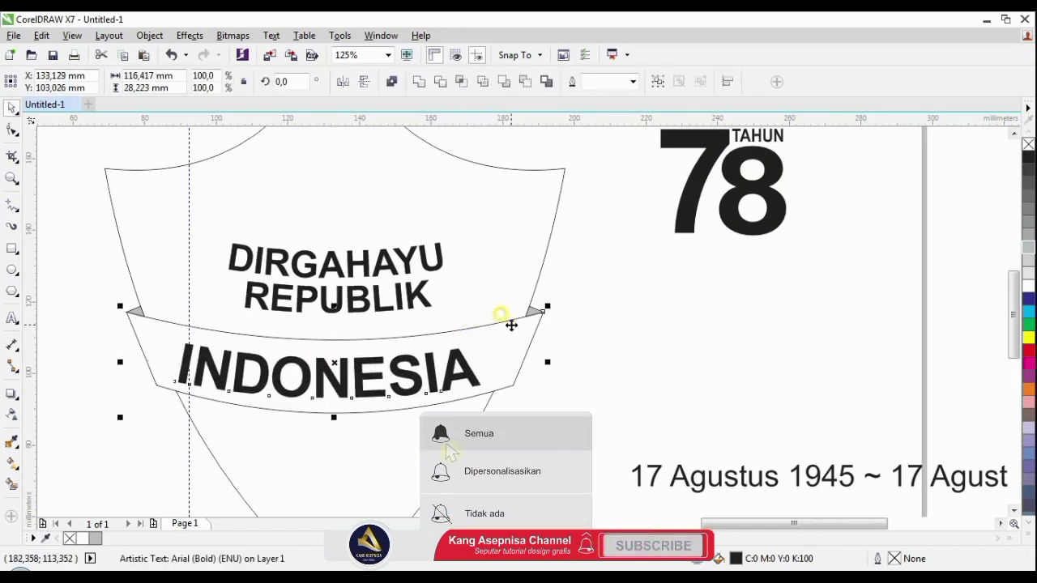
key(c)
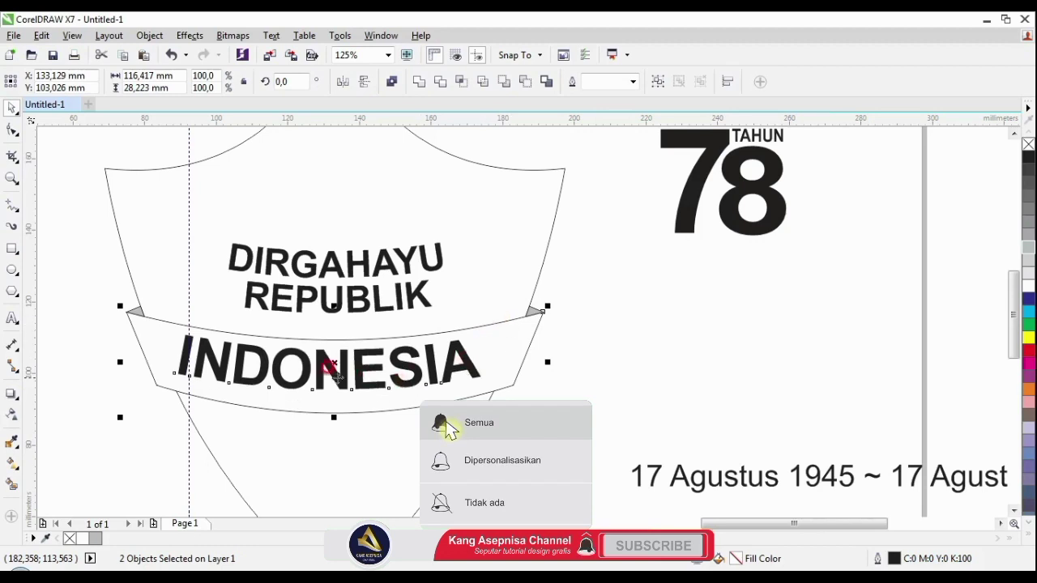
key(e)
click(630, 370)
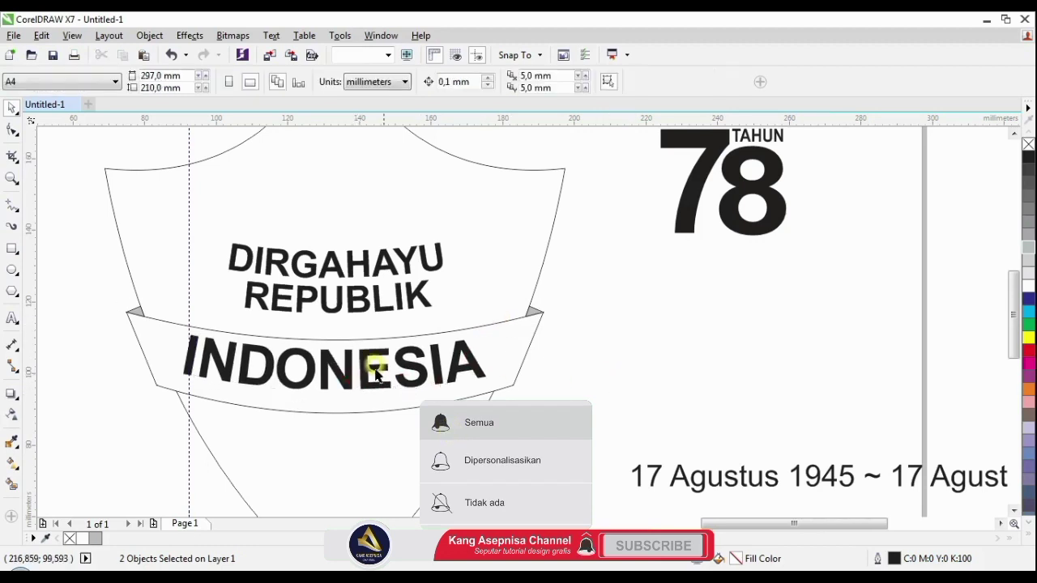
Step: Move INDONESIA straight down inside the band to a vertical position of about 100.65 mm
click(335, 370)
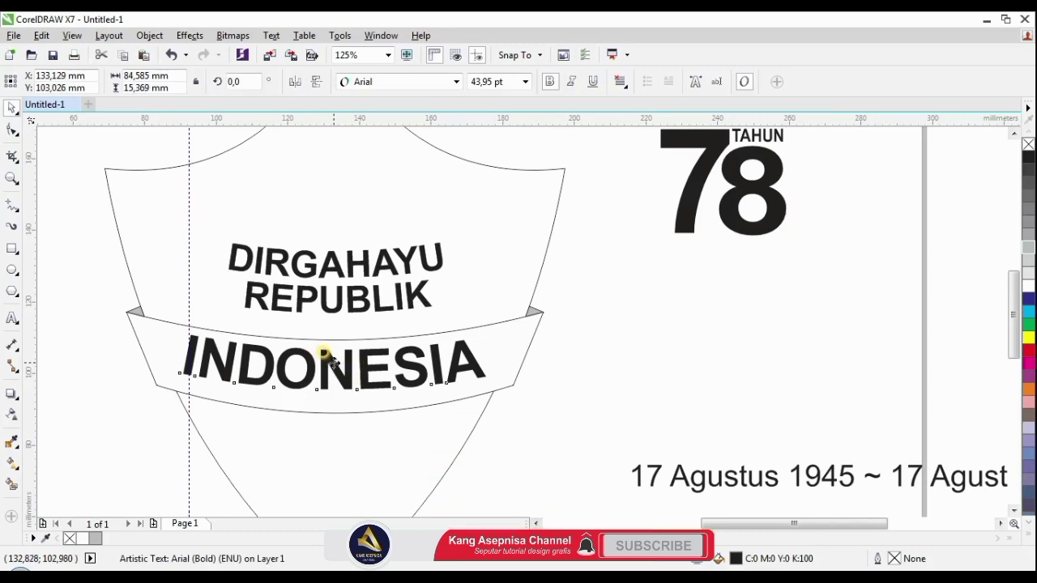
drag(335, 370, 325, 361)
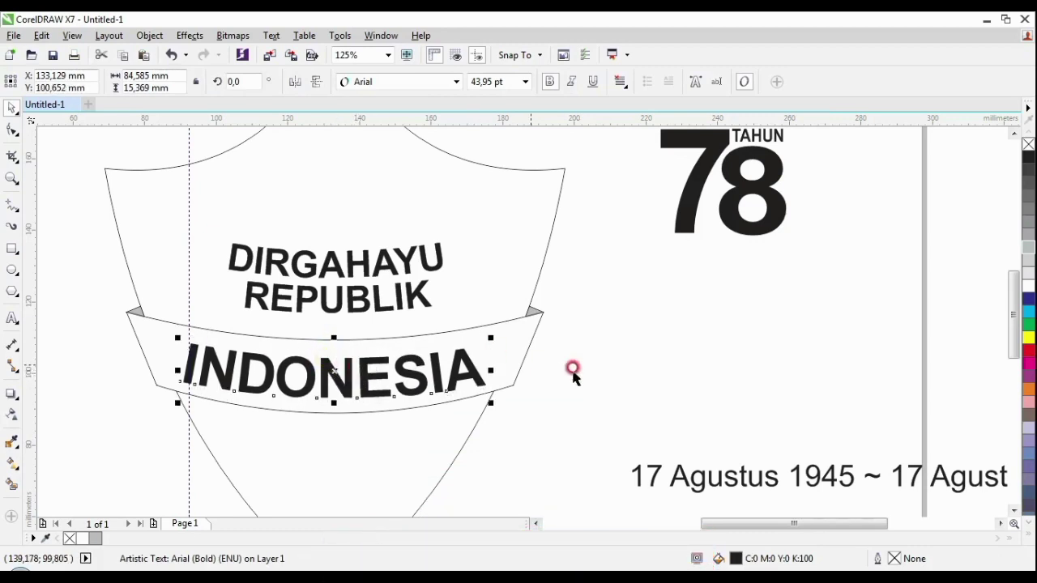
click(615, 368)
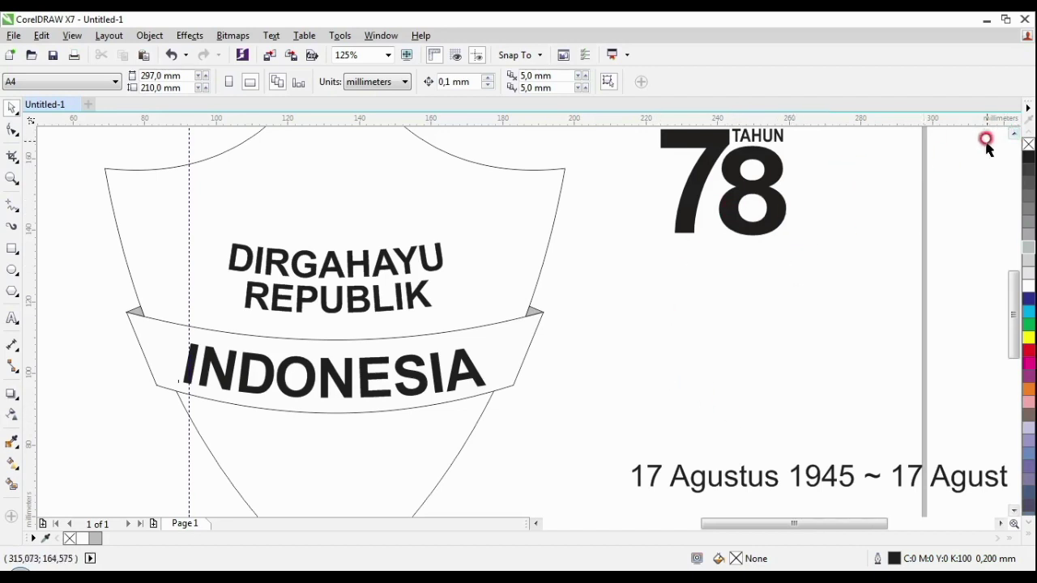
Step: Create an enlarged copy of the shield outline around the original, scaled proportionally from its centre to about 144 by 161 mm
click(1014, 510)
click(1014, 510)
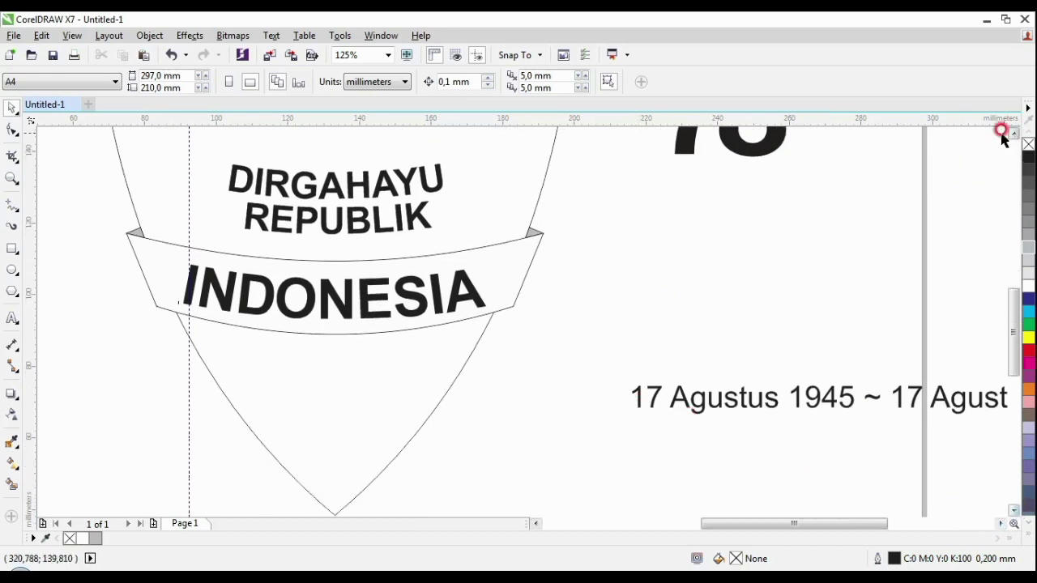
click(1014, 132)
click(1014, 132)
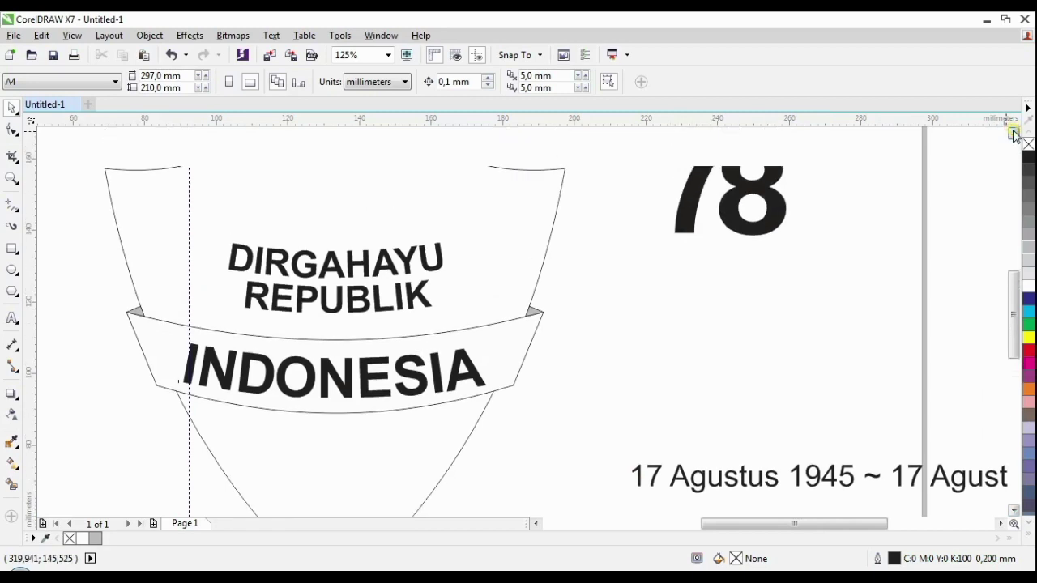
click(542, 187)
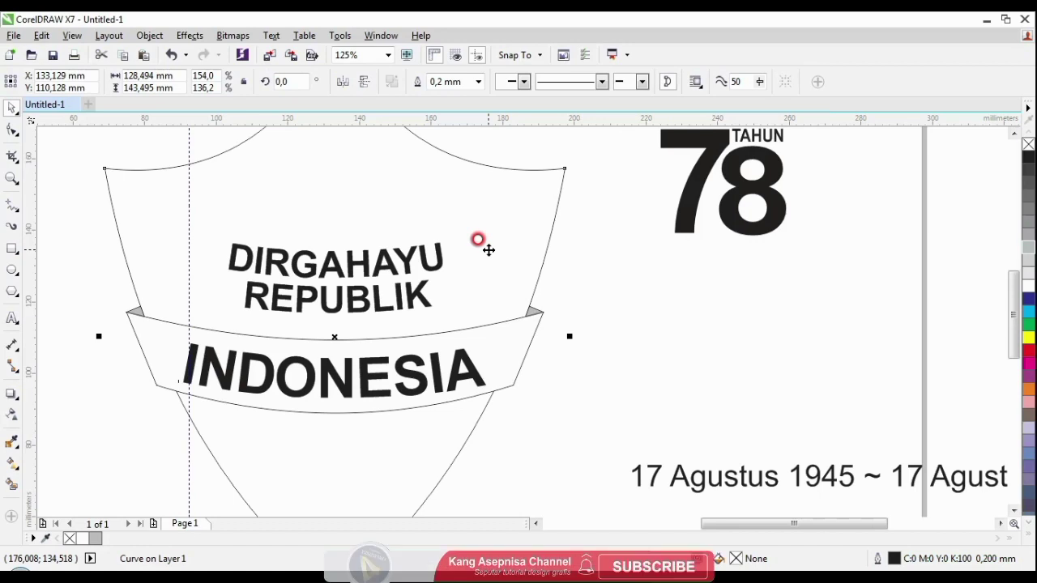
scroll(558, 277, down, 1)
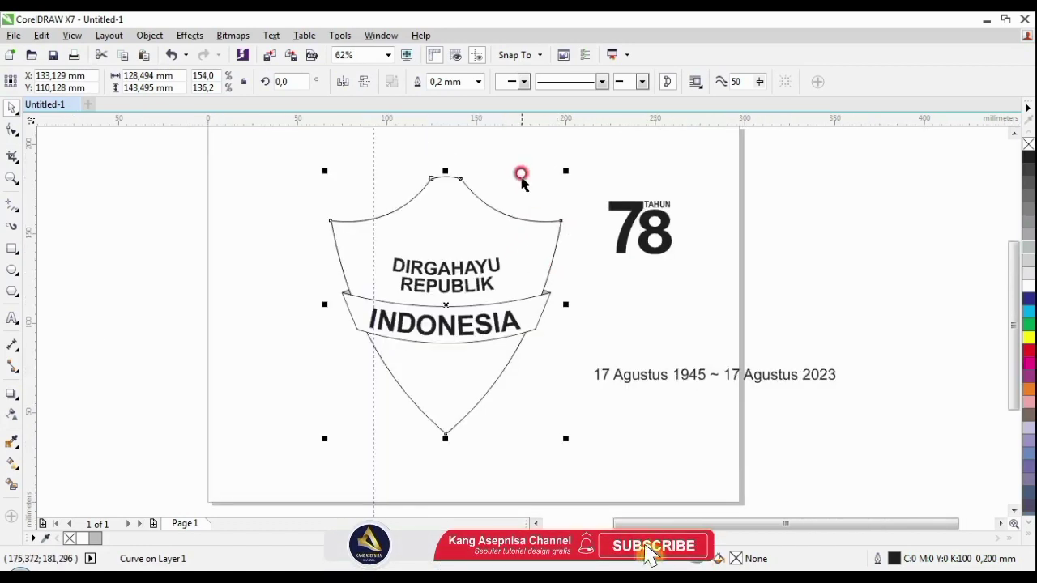
drag(566, 442, 580, 457)
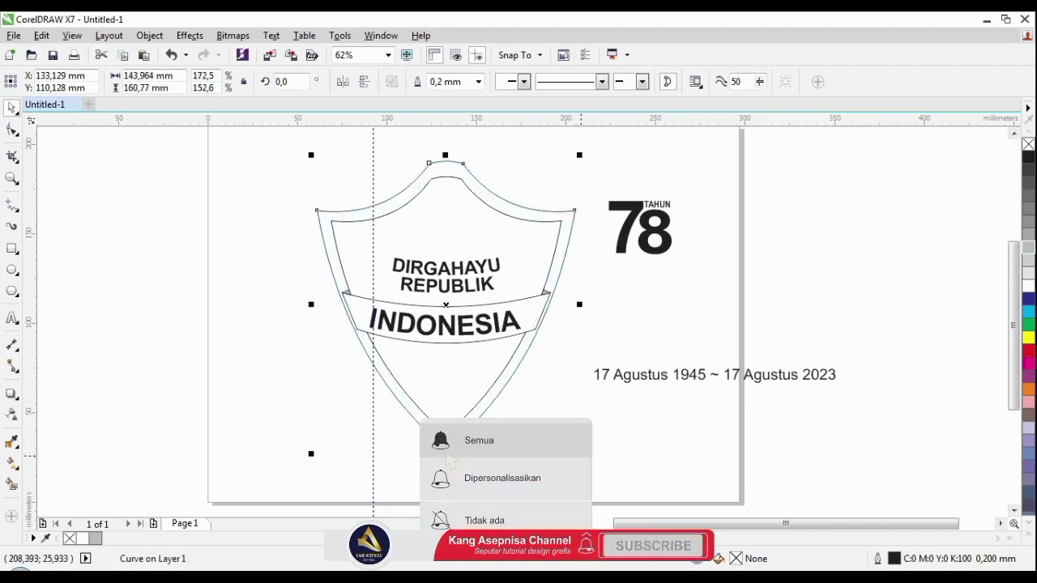
click(602, 313)
drag(307, 279, 567, 341)
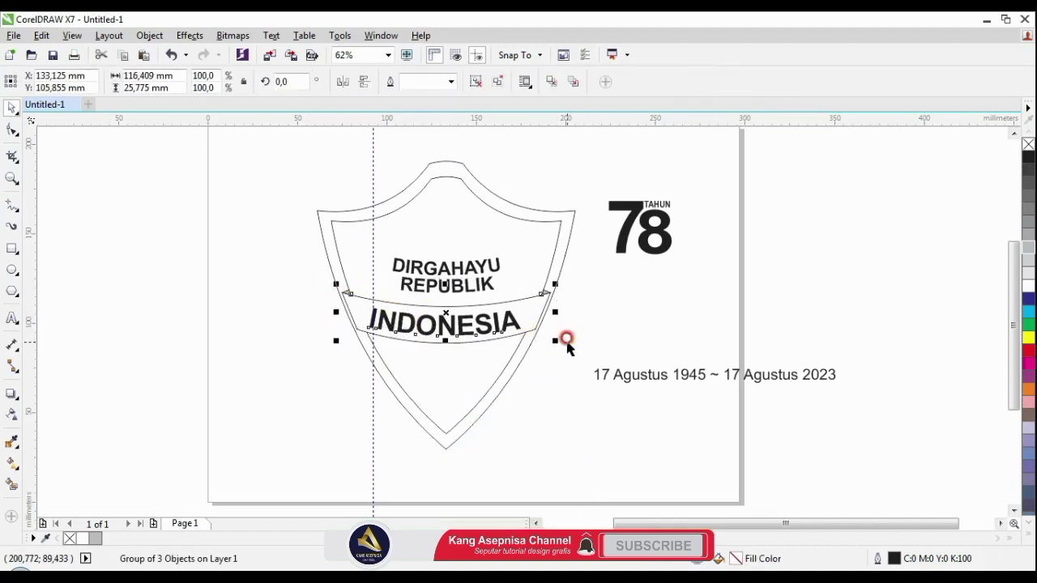
drag(555, 340, 567, 355)
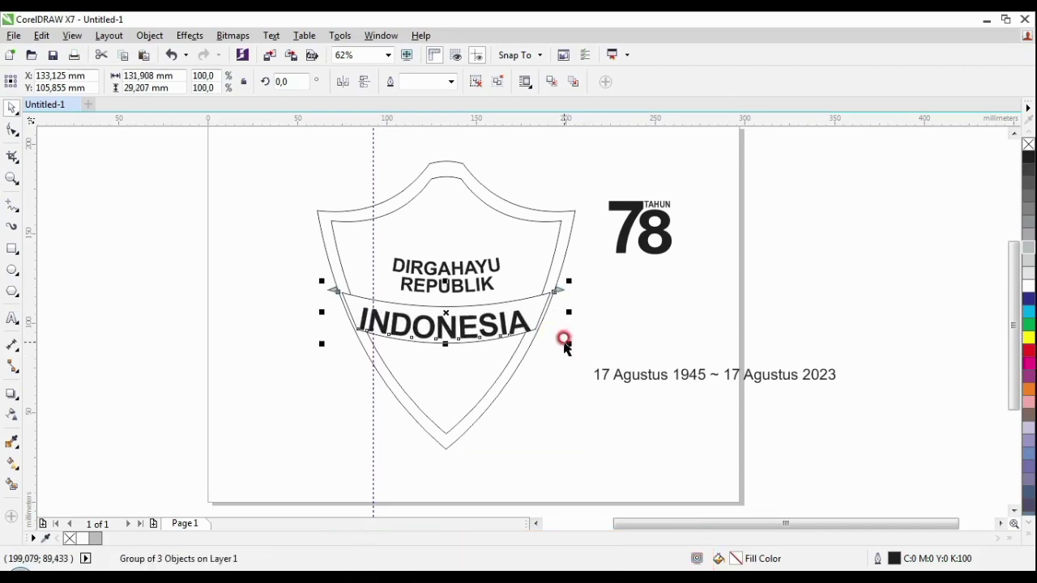
key(ctrl+z)
click(405, 342)
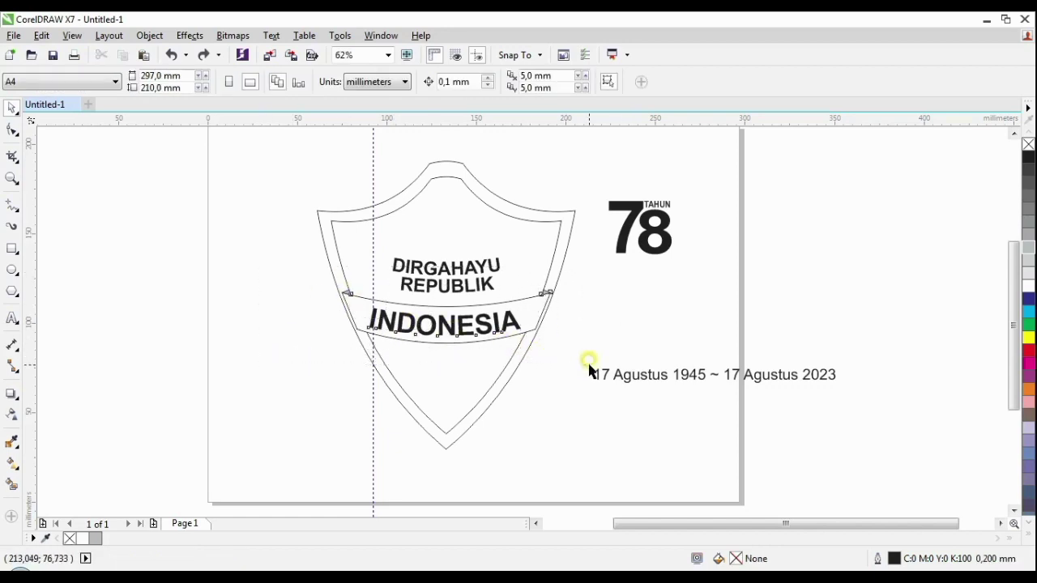
key(ctrl+z)
Step: Enlarge the band, its folded ends and INDONESIA together from their centre until the band is about 133.6 mm wide
drag(556, 350, 570, 366)
click(586, 310)
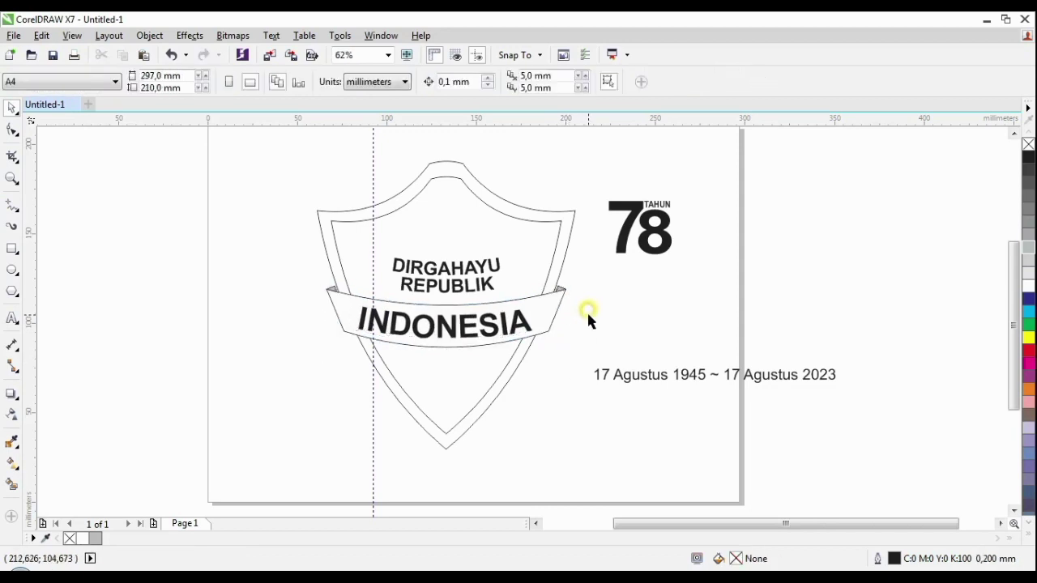
scroll(554, 302, up, 2)
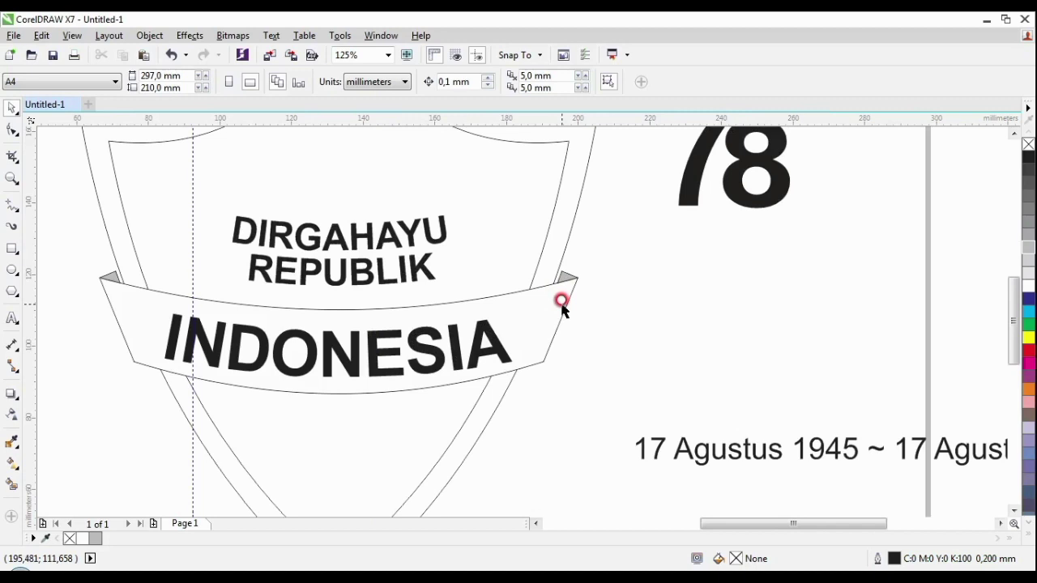
click(560, 303)
click(638, 317)
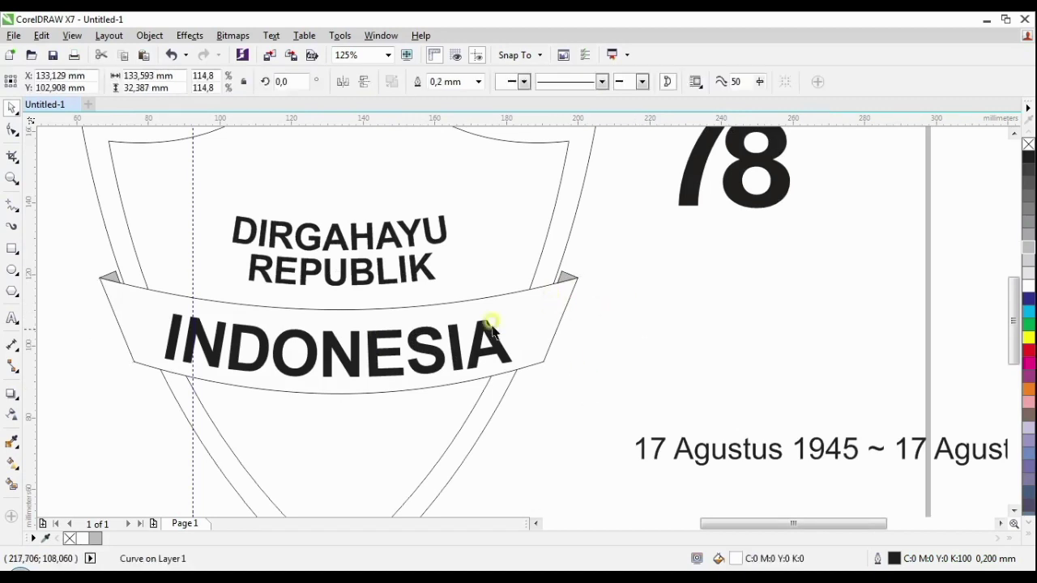
Step: Shrink the band, its folded ends and INDONESIA together from their centre to about 132.2 mm wide
drag(68, 243, 578, 401)
click(516, 391)
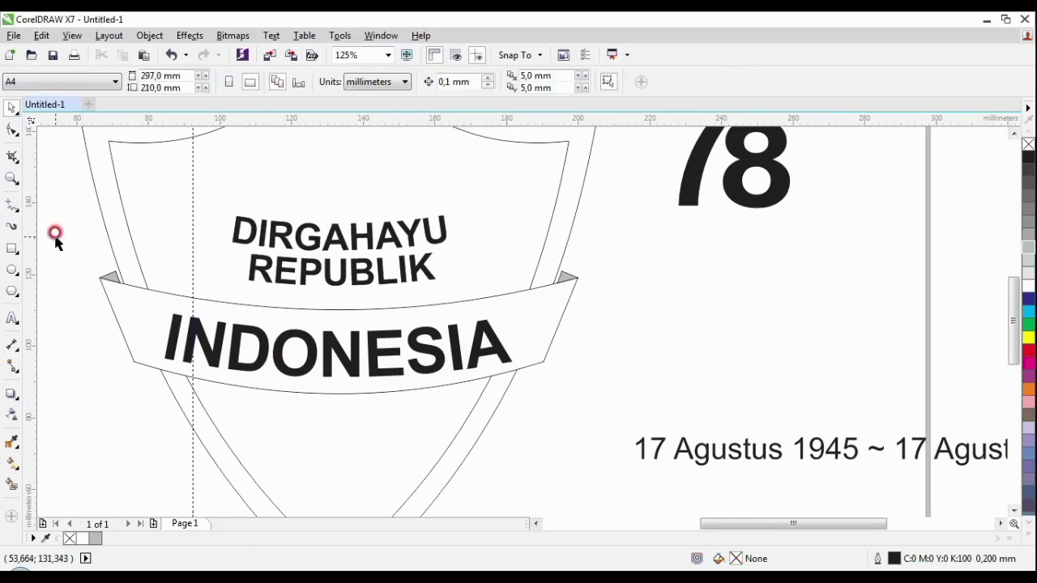
drag(199, 306, 618, 430)
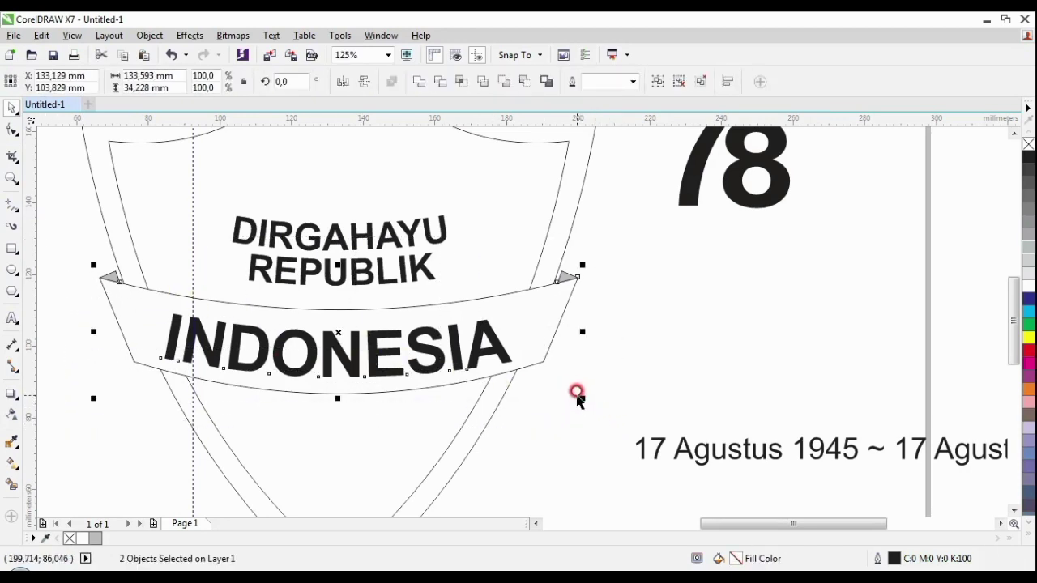
drag(582, 397, 585, 396)
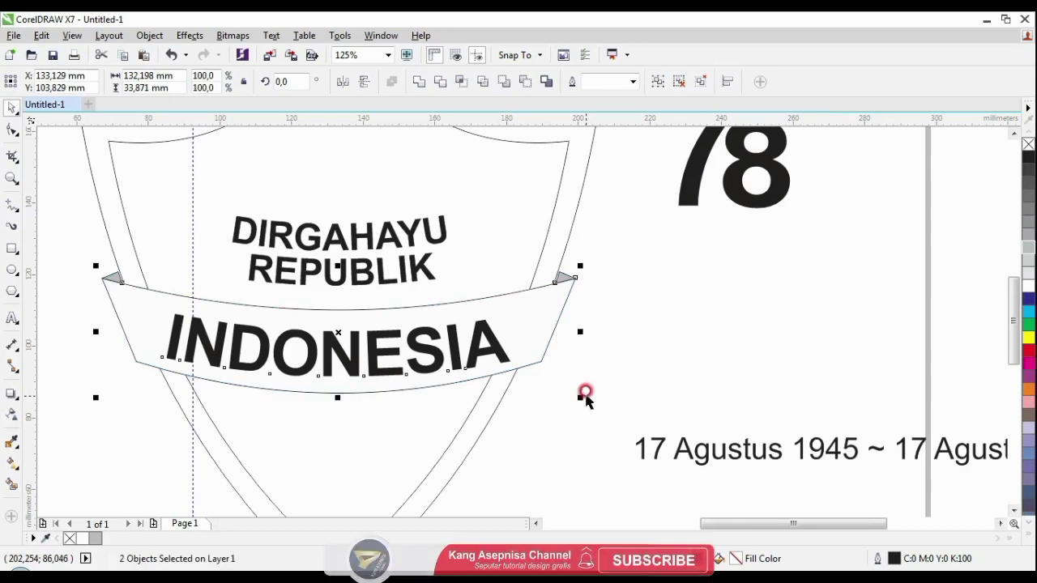
click(619, 337)
Step: Draw a straight horizontal line about 54 mm long inside the inner shield, below the band
scroll(609, 342, down, 1)
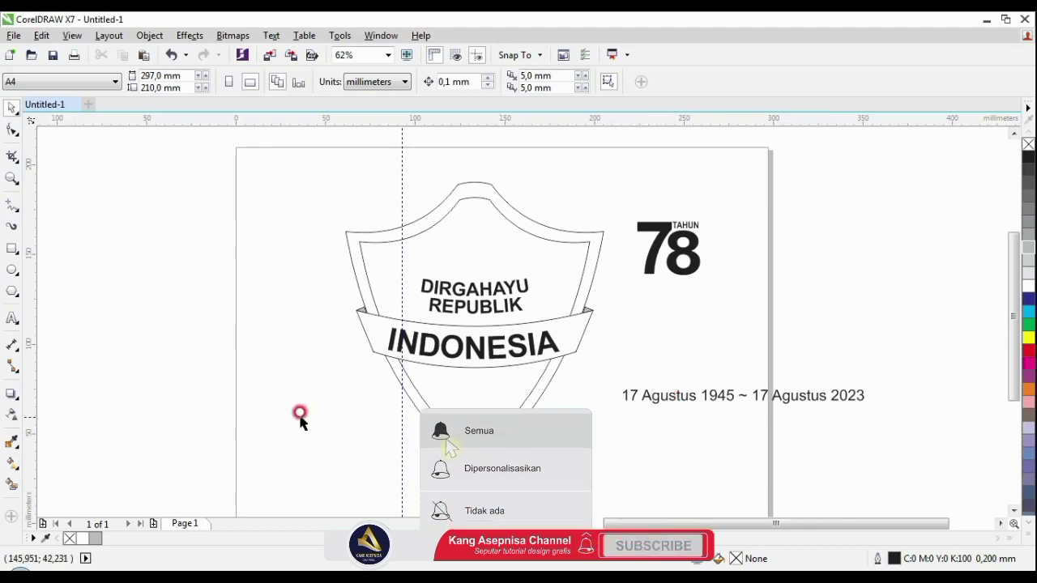
click(11, 206)
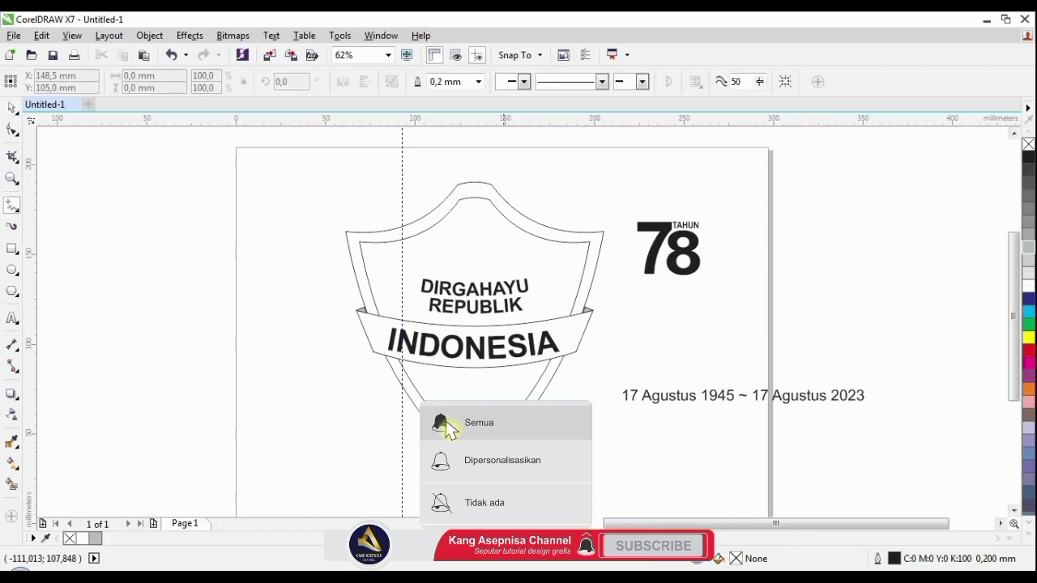
scroll(478, 431, up, 1)
drag(375, 364, 575, 365)
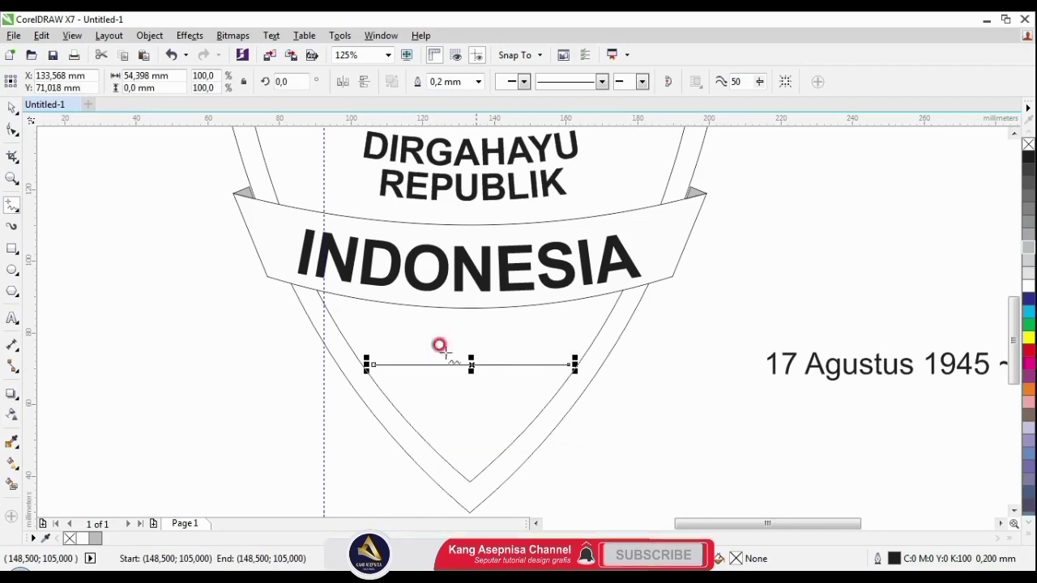
Step: Convert the line below the band to a curve and bow its middle downward by about 4.7 mm
click(10, 132)
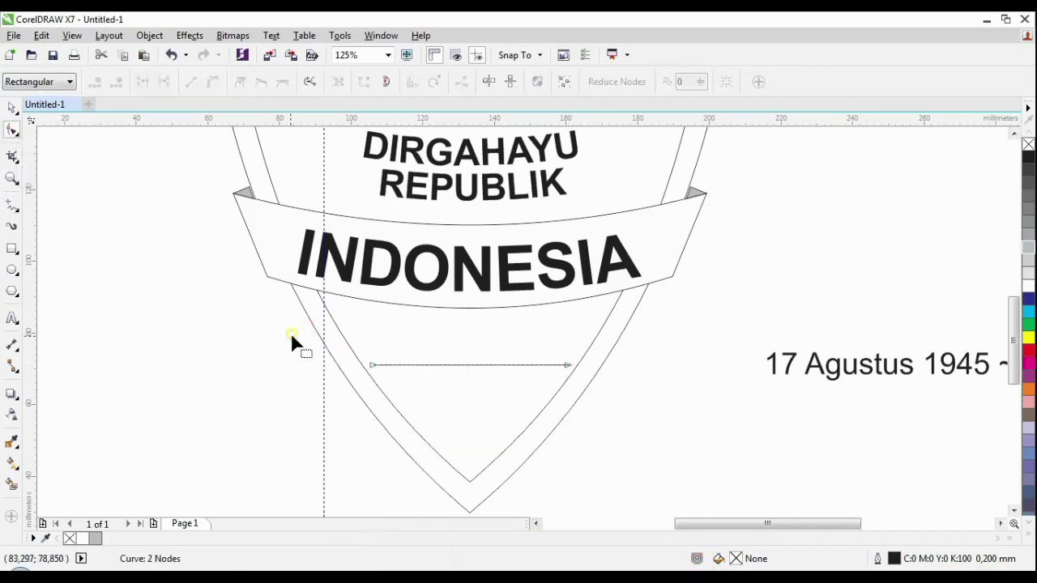
drag(600, 375, 601, 376)
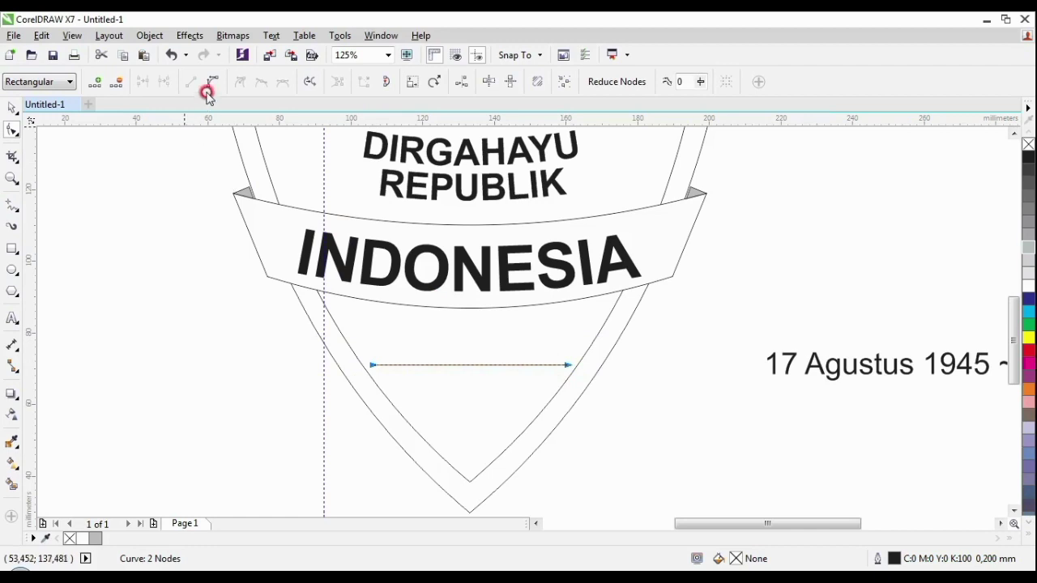
drag(470, 366, 475, 382)
click(10, 107)
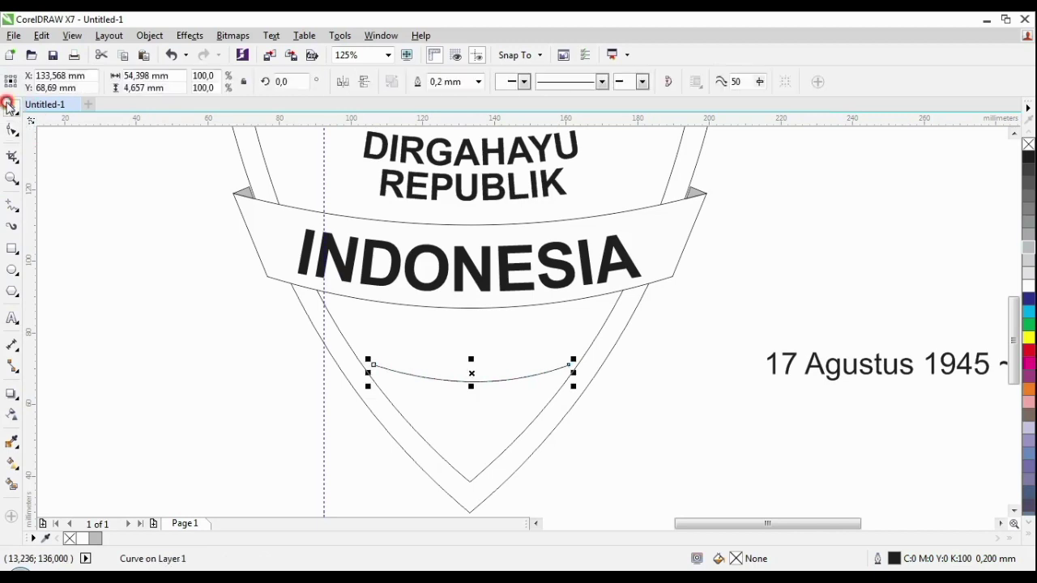
Step: Split "17 Agustus 1945" out of the date text into its own text object above the remaining "~ 17 Agustus 2023"
click(849, 375)
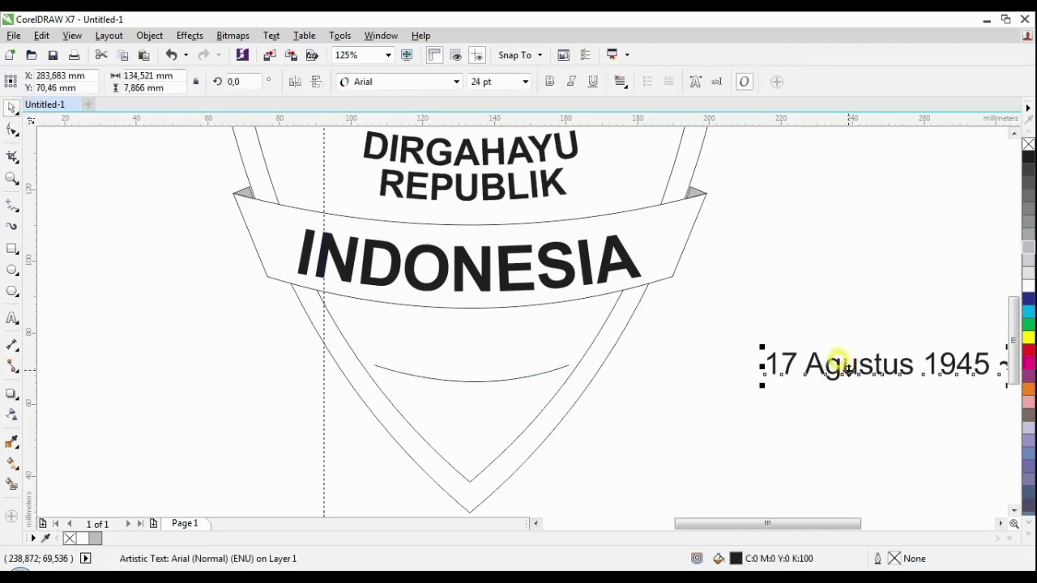
click(1001, 524)
click(1001, 524)
click(10, 322)
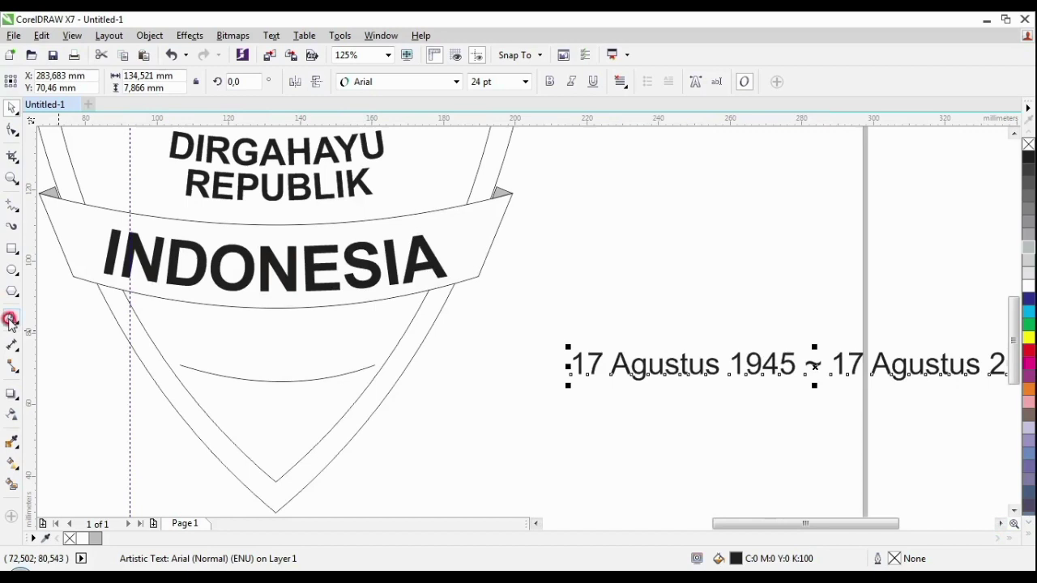
click(654, 359)
click(792, 357)
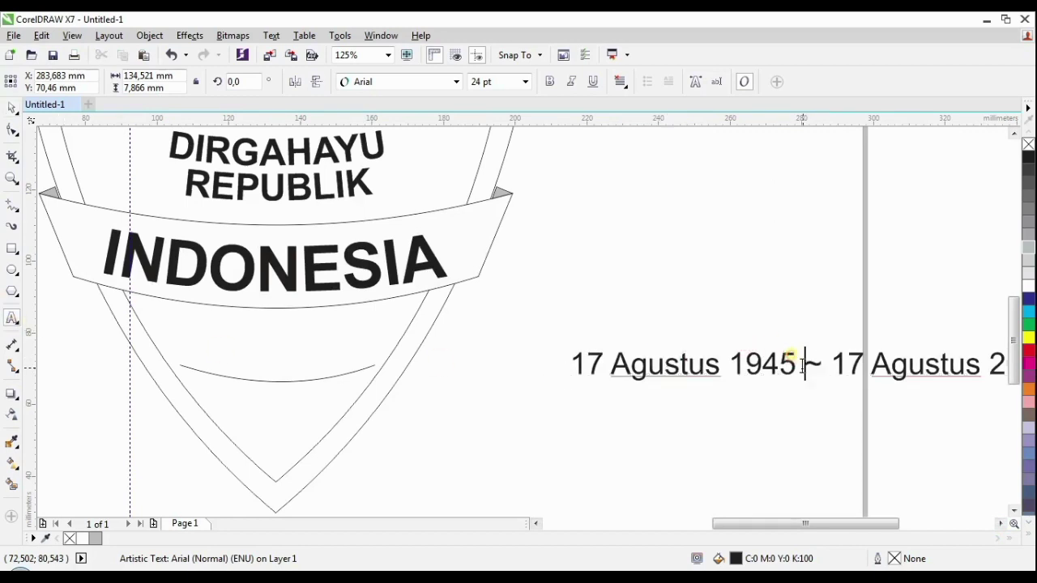
drag(804, 365, 554, 379)
key(ctrl+c)
key(Delete)
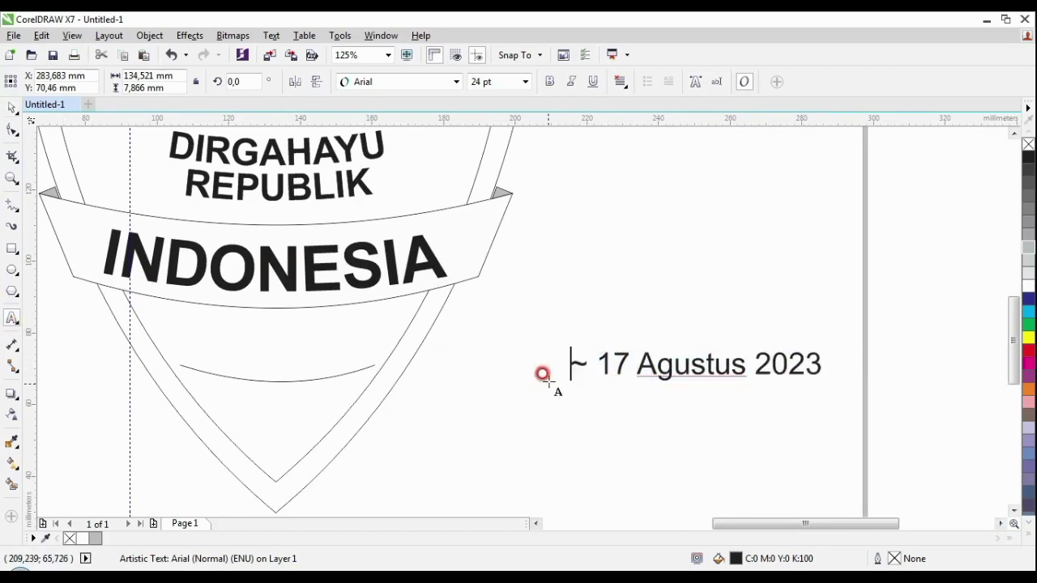
click(619, 261)
key(ctrl+v)
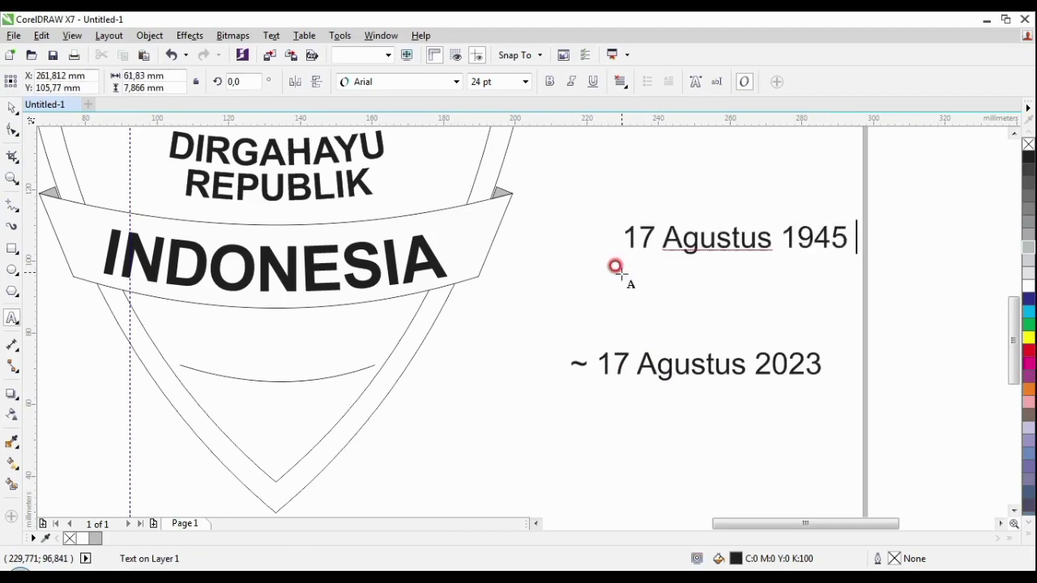
Step: Set "17 Agustus 1945" to 16 pt and fit it to the curved line in the lower part of the shield
click(15, 138)
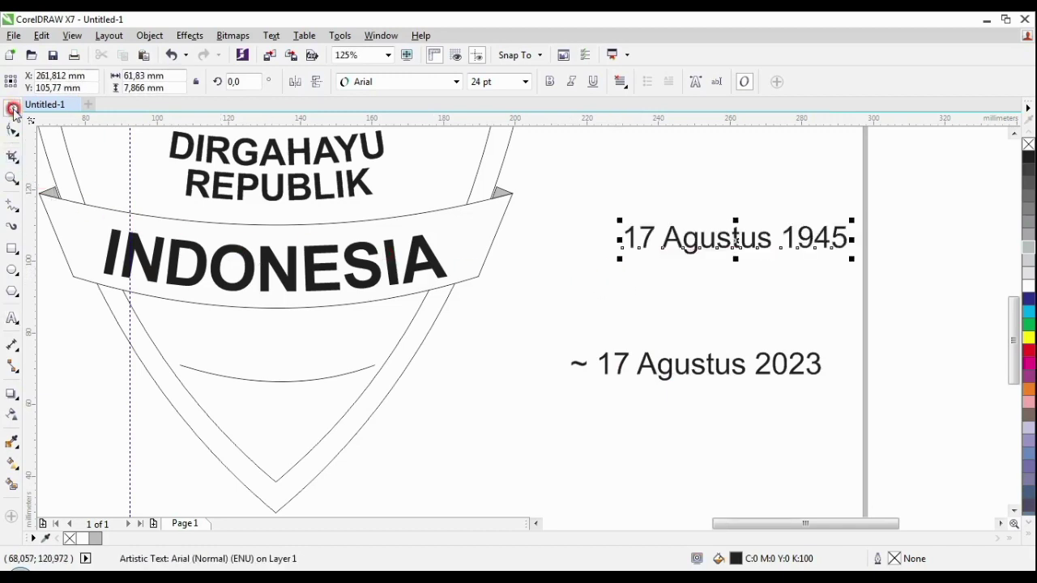
click(525, 81)
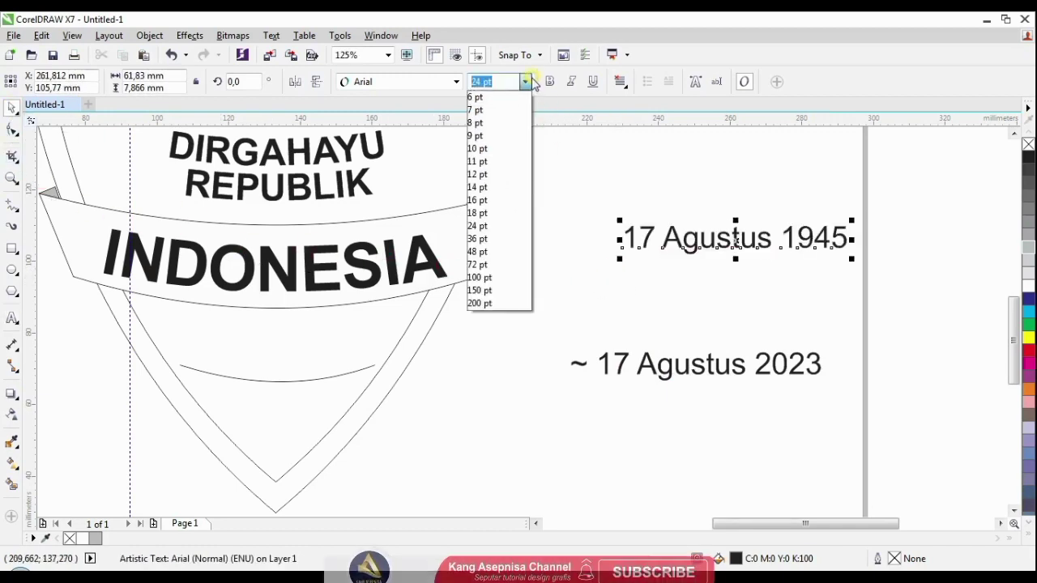
click(488, 201)
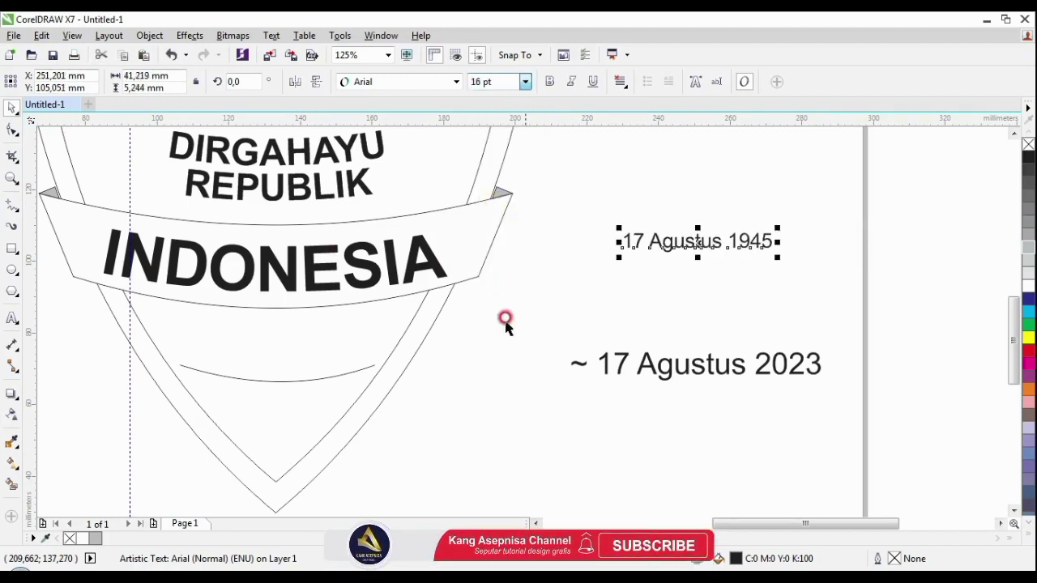
shift+click(310, 379)
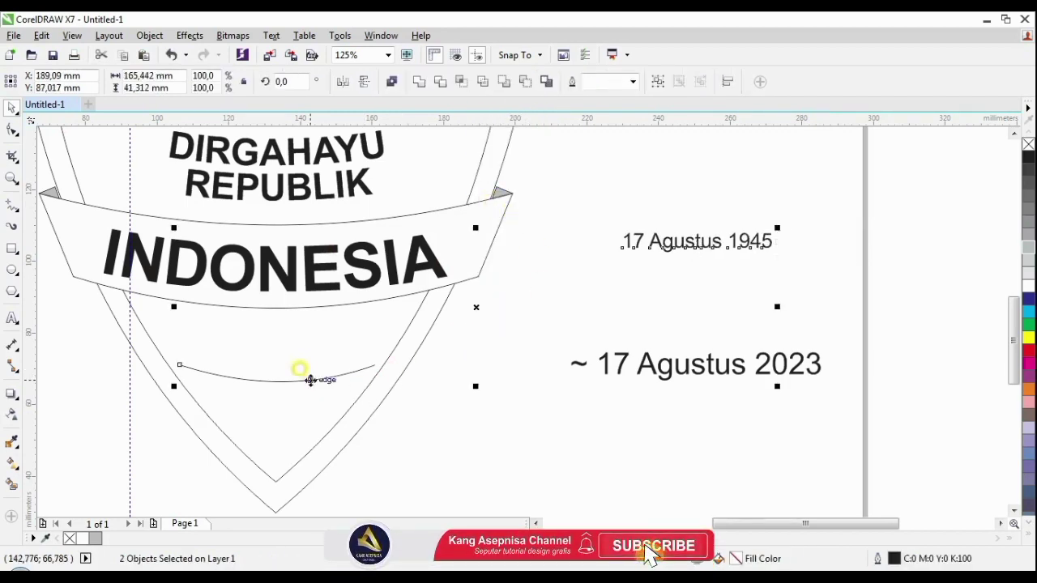
click(272, 36)
click(292, 274)
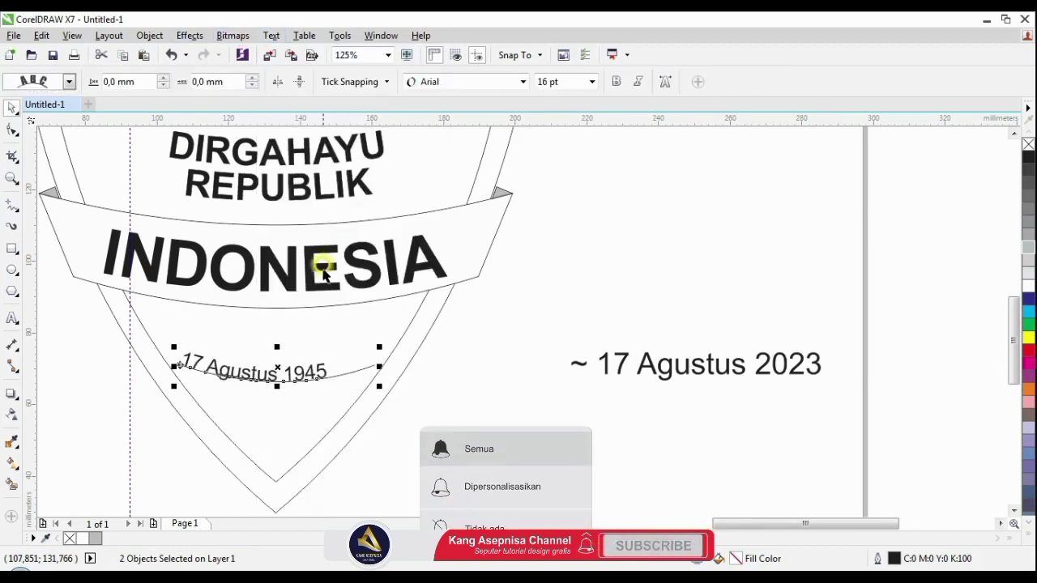
Step: Shift "17 Agustus 1945" along its curved path to a 7.5 mm offset
click(252, 78)
click(252, 78)
click(252, 79)
click(252, 78)
click(252, 78)
click(252, 78)
click(252, 79)
click(252, 78)
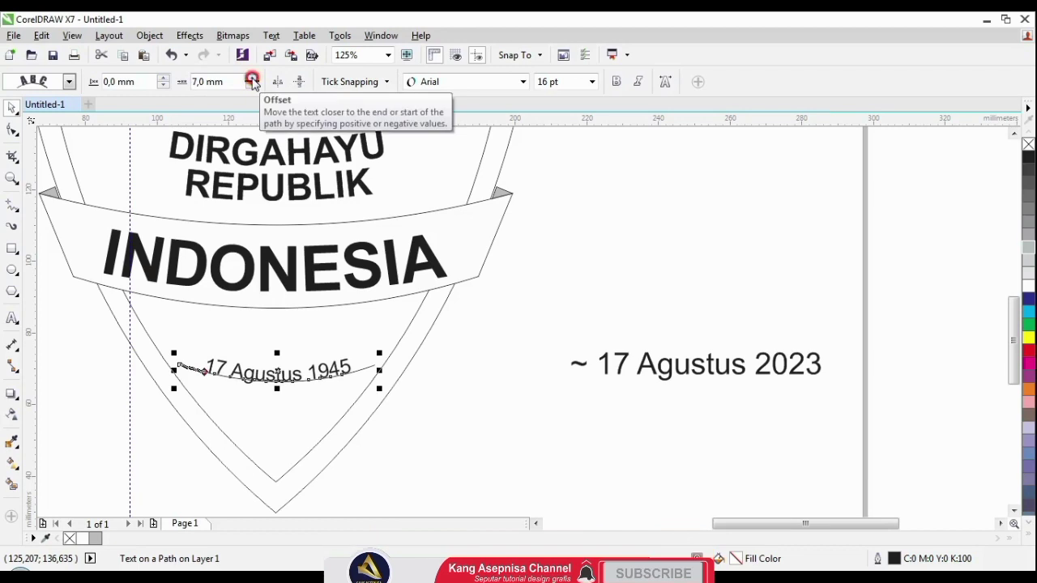
click(252, 79)
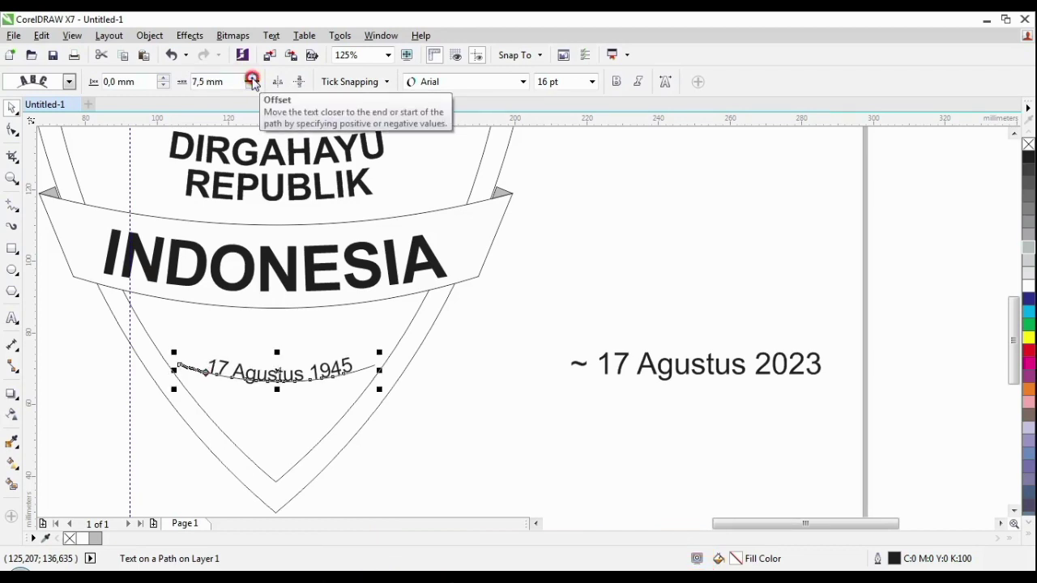
Step: Set the "~ 17 Agustus 2023" text beside the shield to 16 pt
click(614, 386)
click(622, 365)
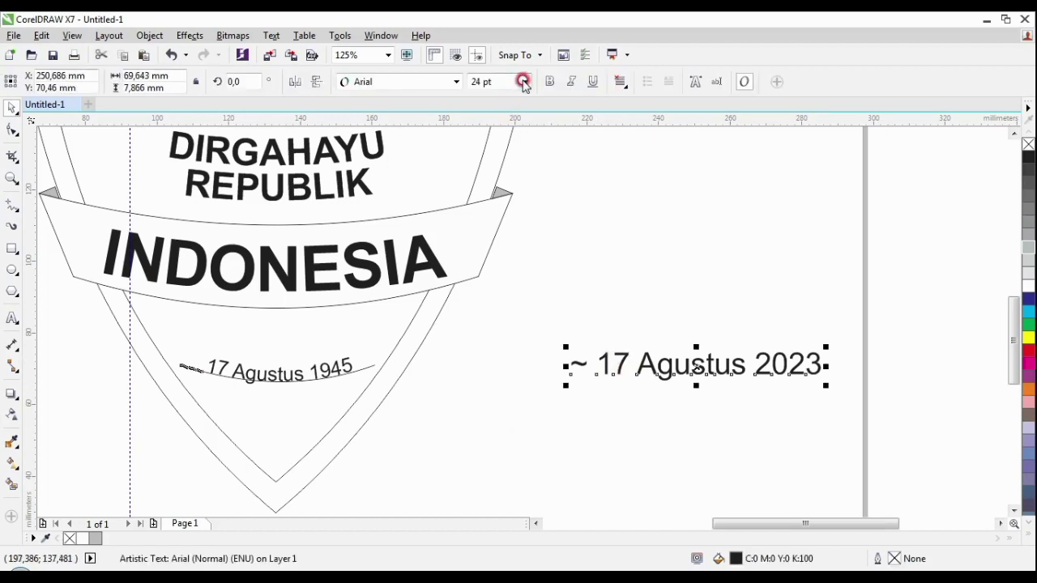
click(524, 82)
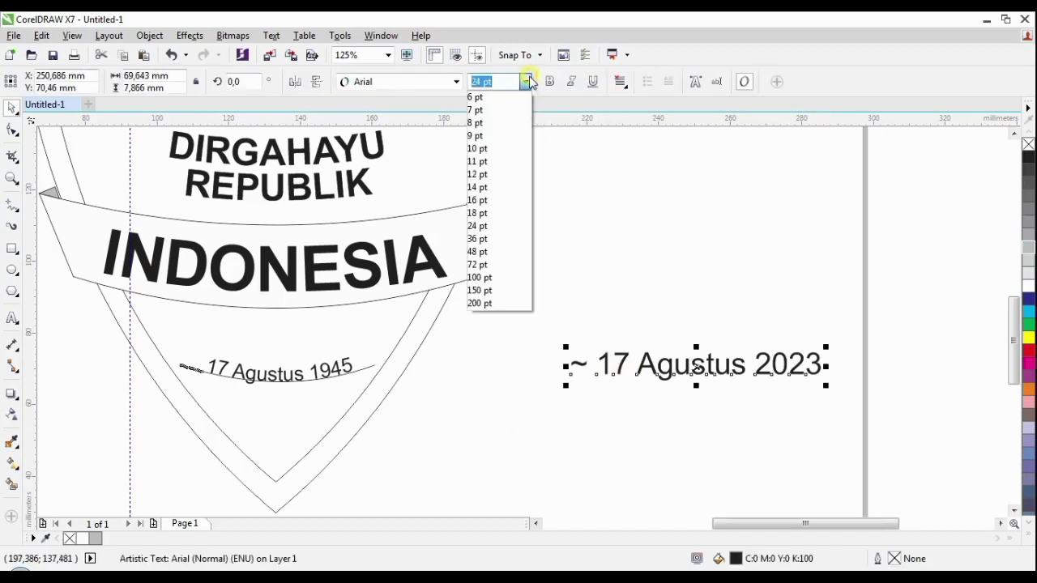
click(487, 200)
Step: Raise "17 Agustus 1945" above its curved path to a distance of 6.0 mm and an offset of about 6.9 mm
click(343, 366)
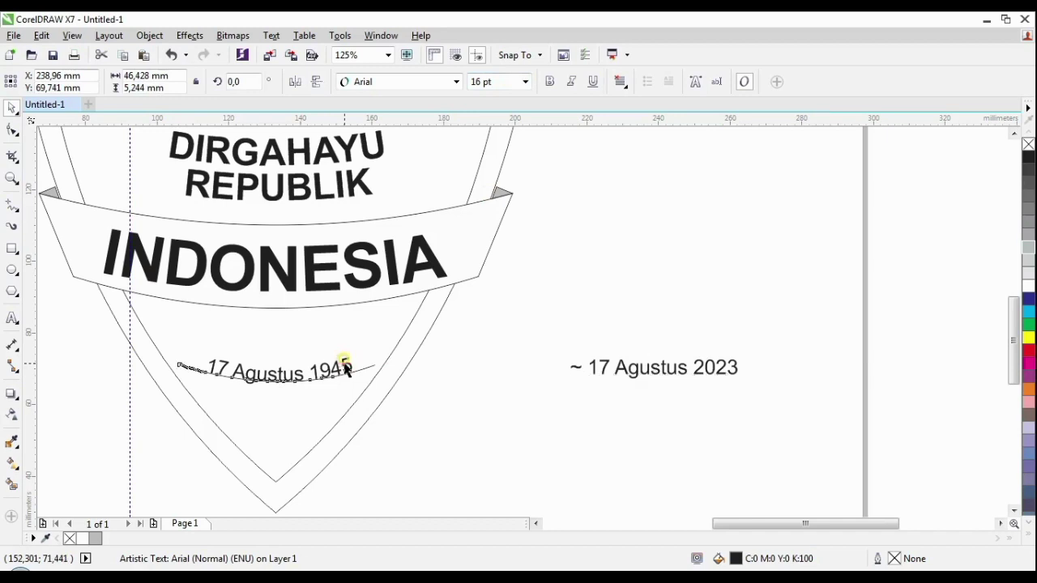
click(209, 369)
drag(199, 365, 199, 340)
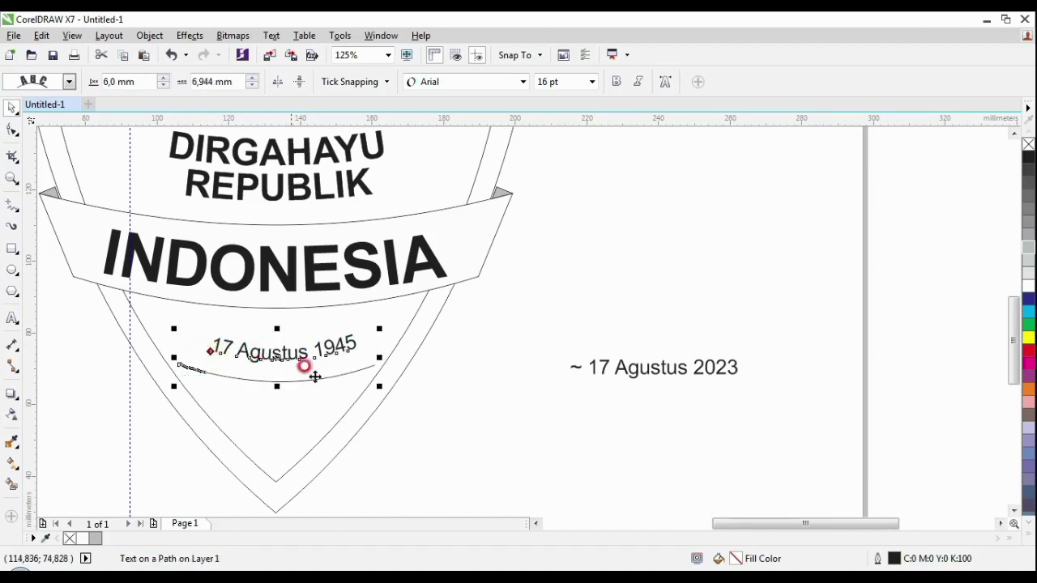
Step: Fit "~ 17 Agustus 2023" to the curved line below "17 Agustus 1945"
click(601, 364)
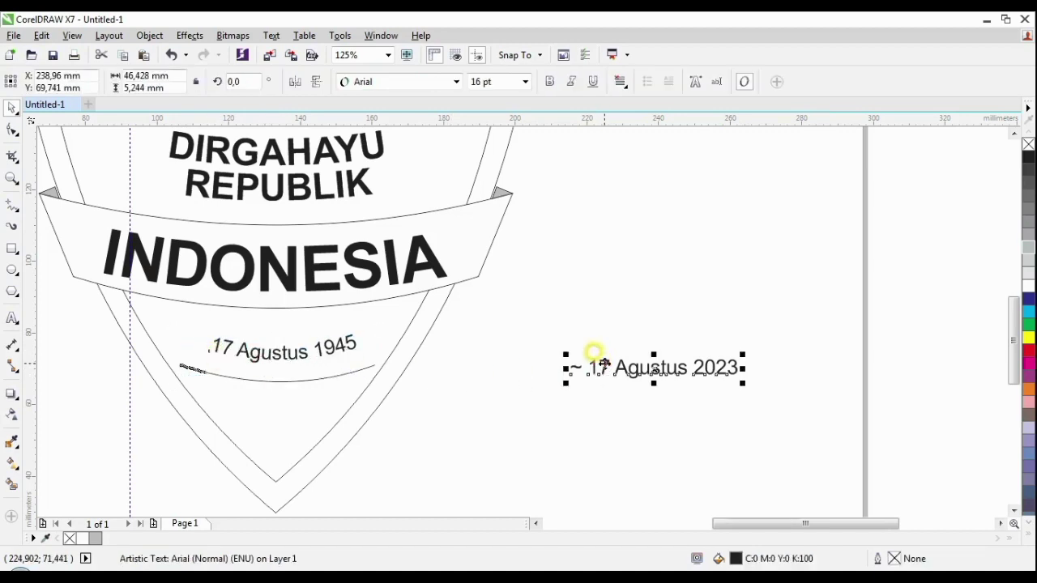
shift+click(309, 378)
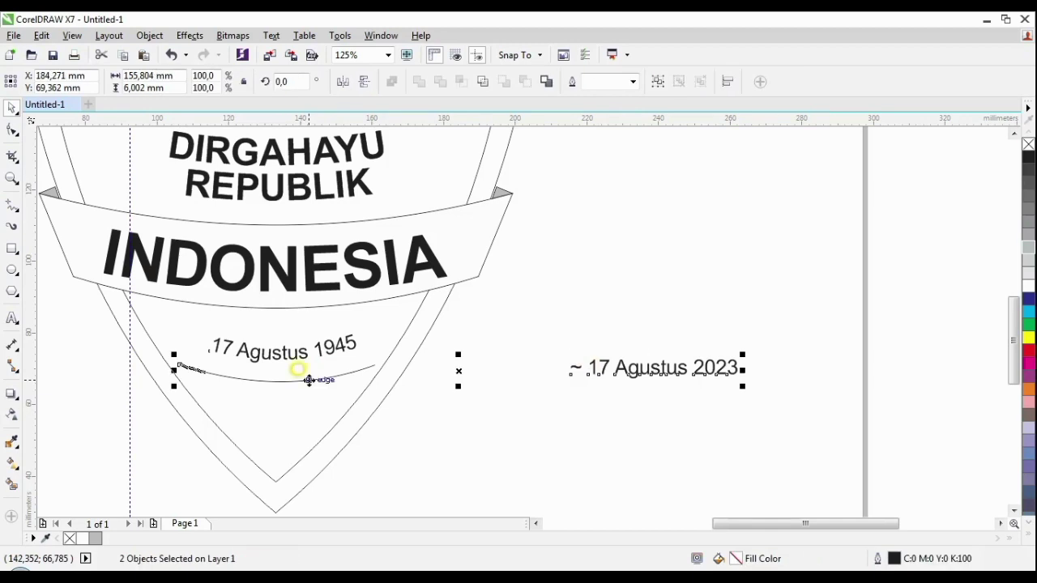
click(272, 35)
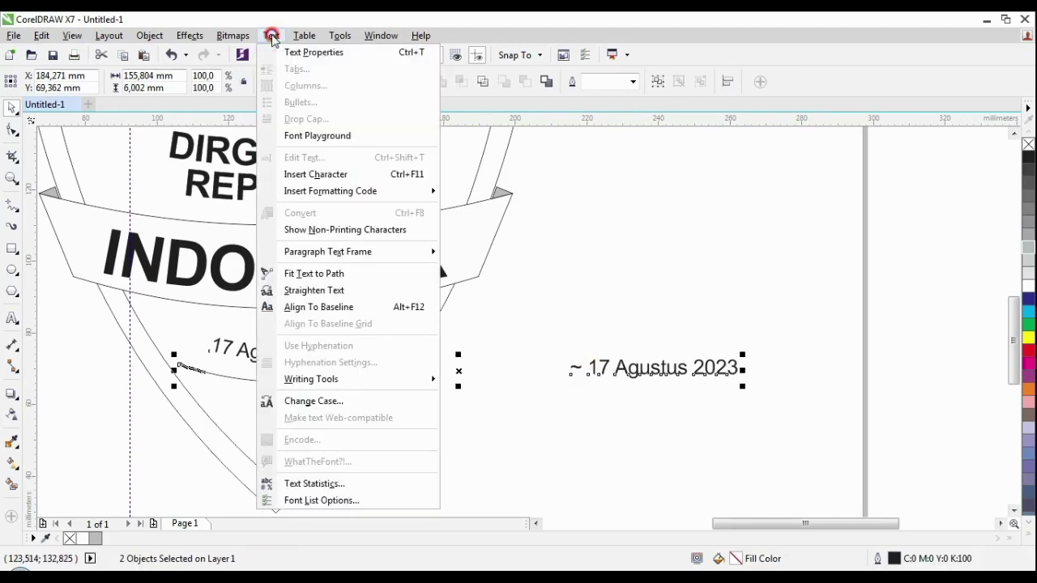
click(298, 273)
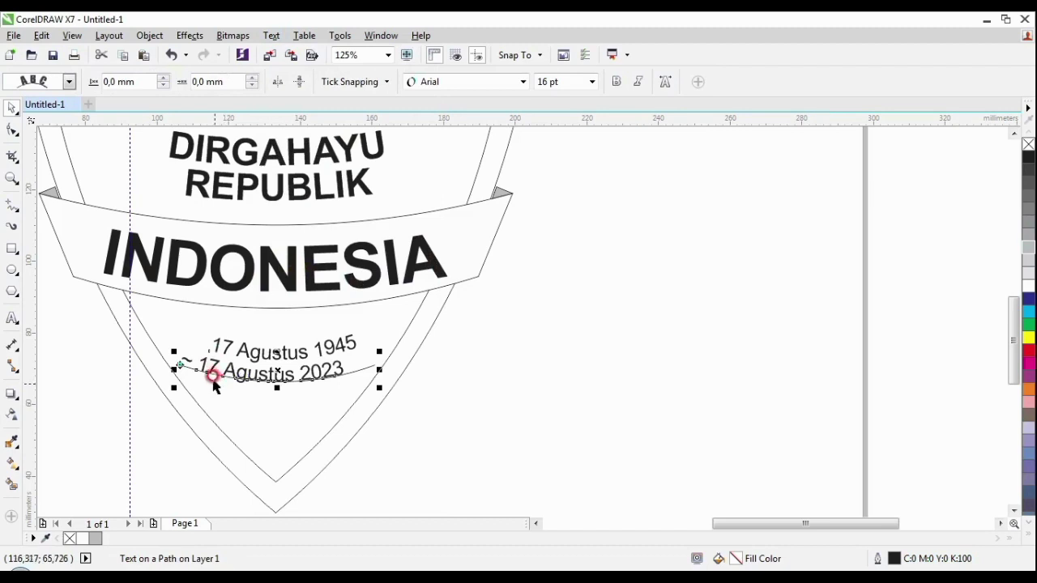
Step: Shift "~ 17 Agustus 2023" along its curved path to a 4.5 mm offset
click(251, 78)
click(251, 78)
click(251, 78)
click(251, 77)
click(251, 77)
click(252, 78)
click(252, 78)
click(251, 78)
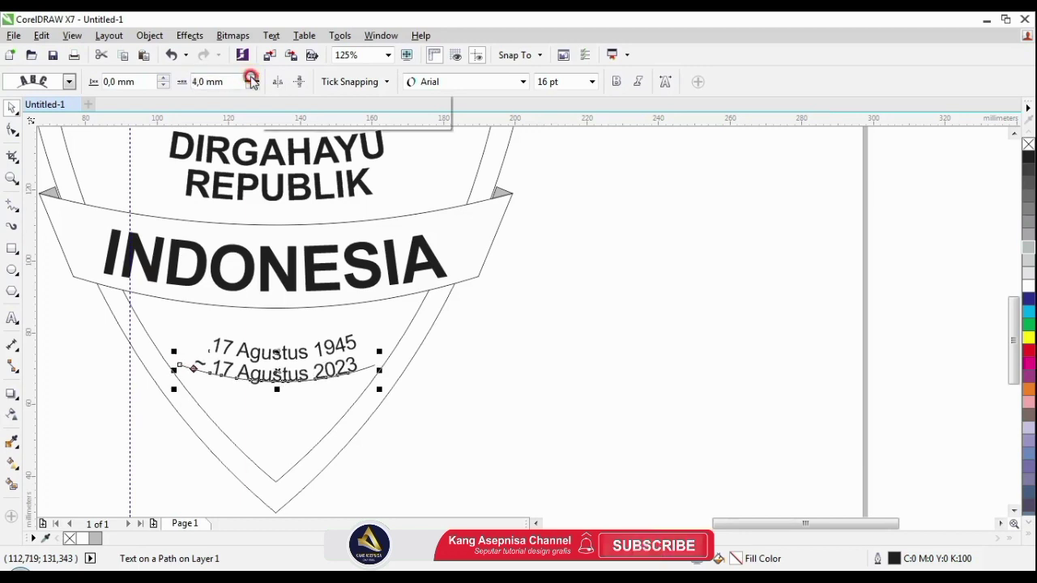
click(251, 78)
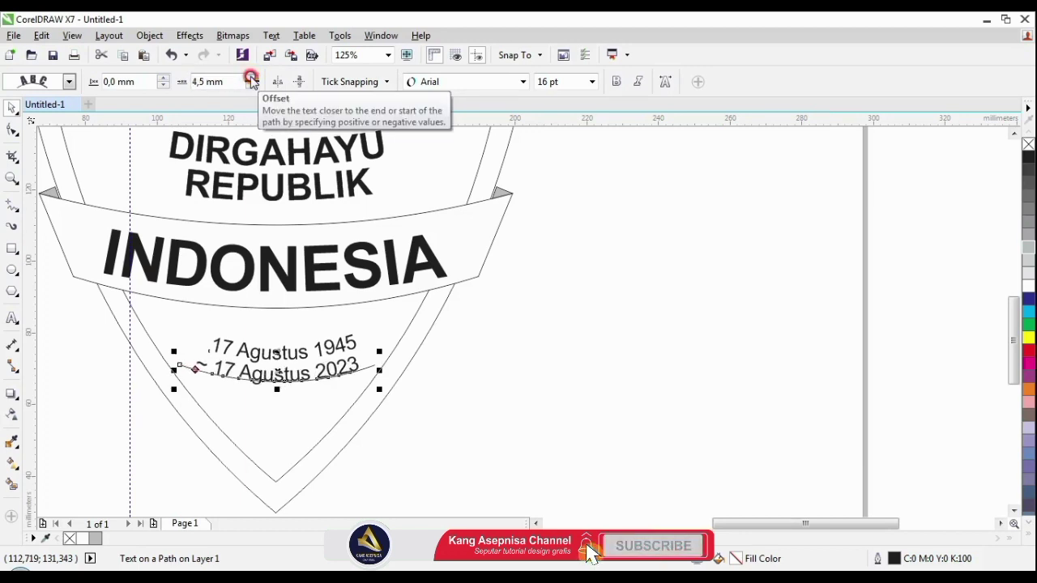
Step: Break both date texts apart from their shared curved path and delete the curved line
click(146, 35)
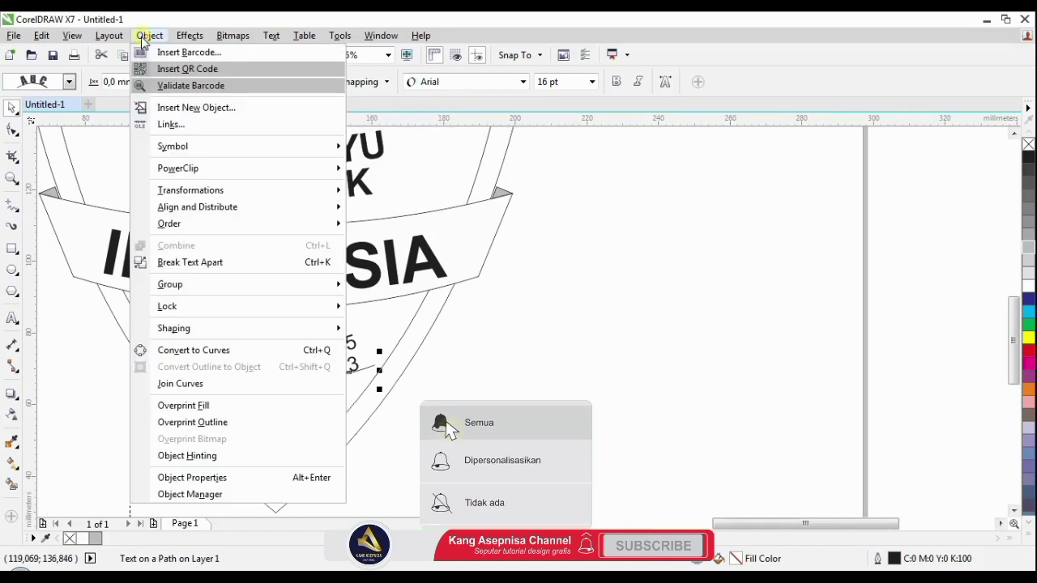
click(151, 262)
click(424, 398)
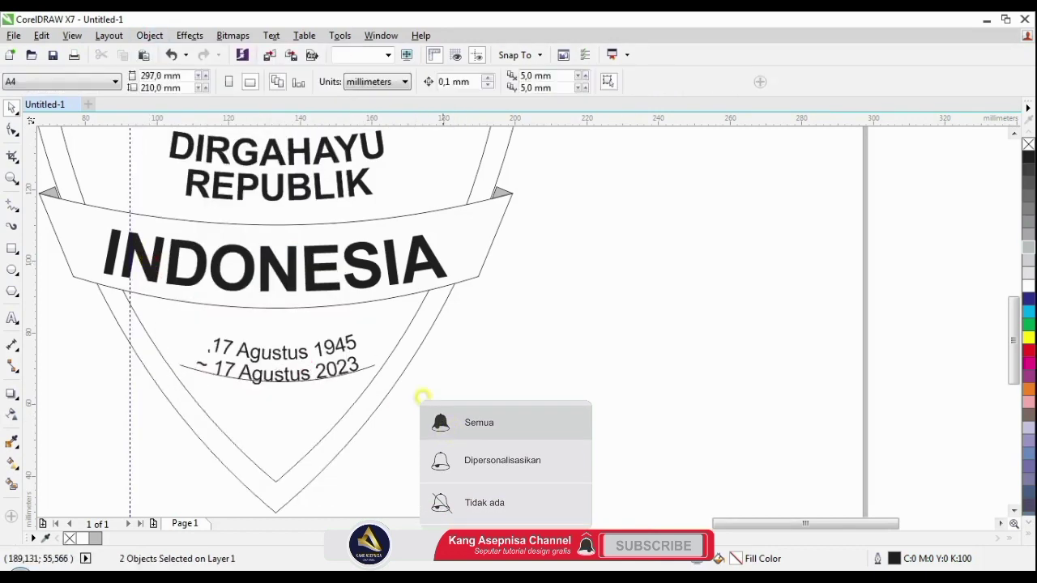
click(370, 367)
click(352, 371)
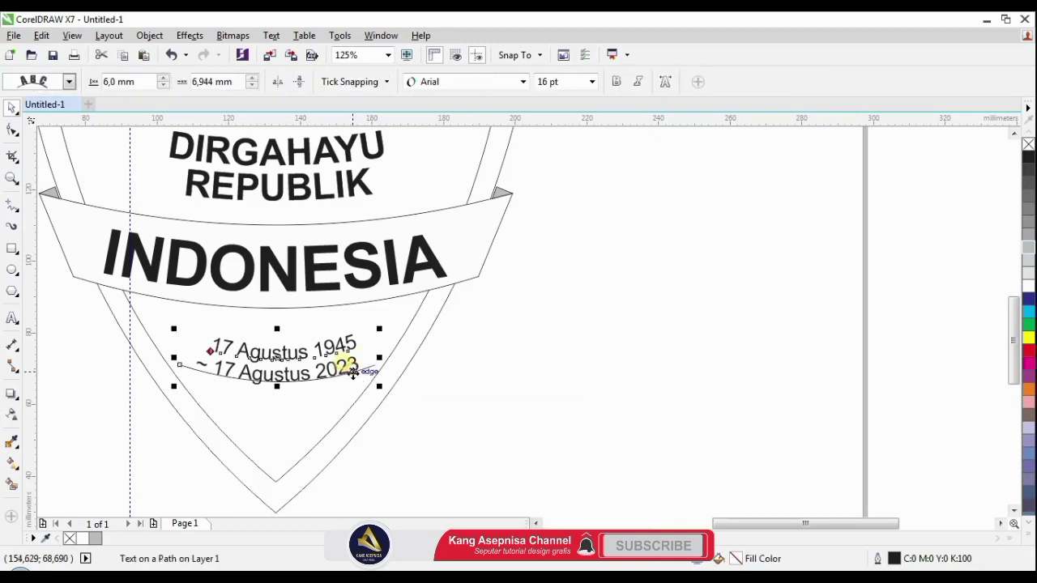
click(152, 36)
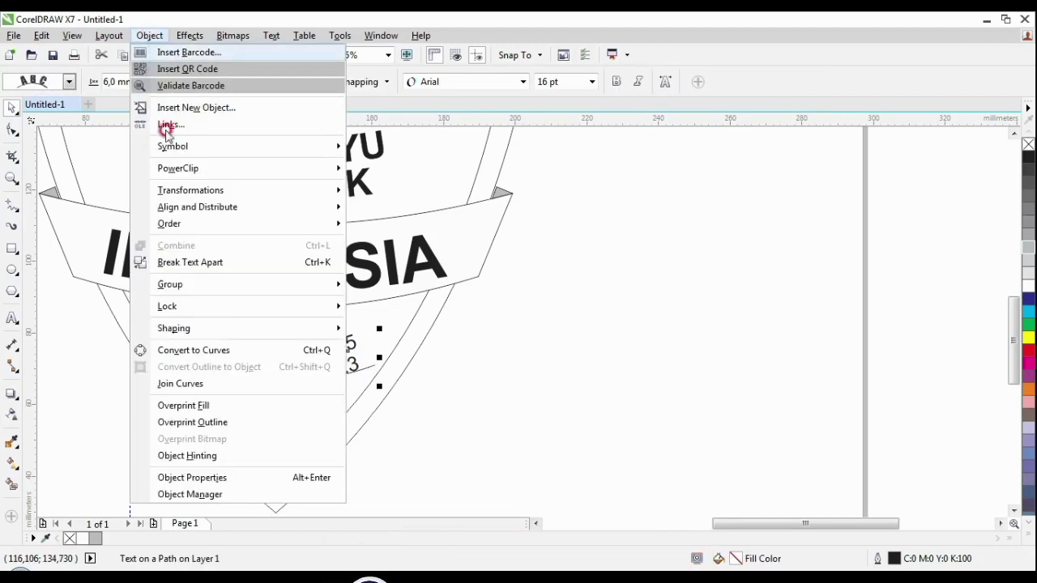
click(158, 262)
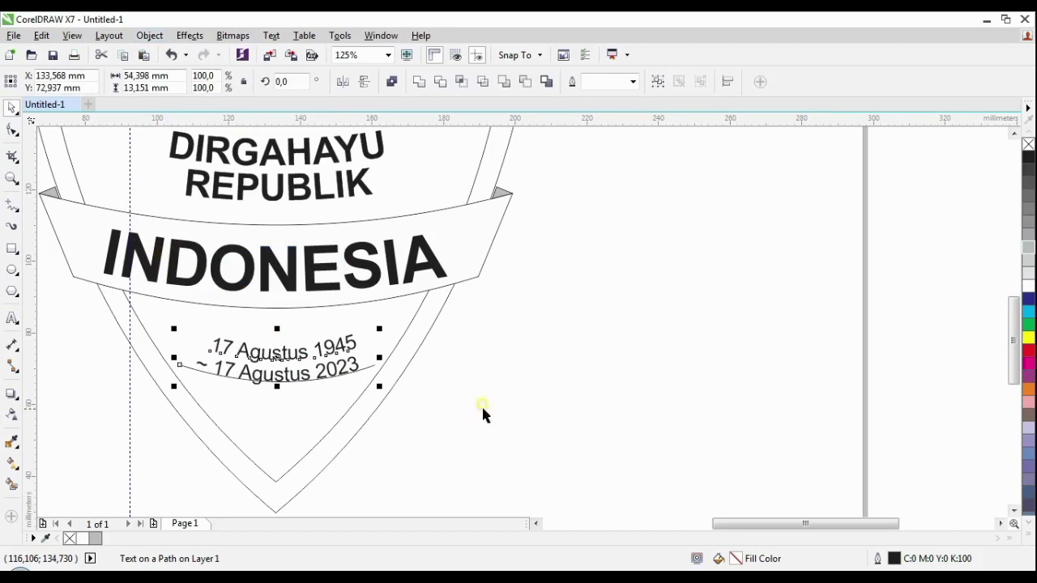
click(370, 362)
click(370, 366)
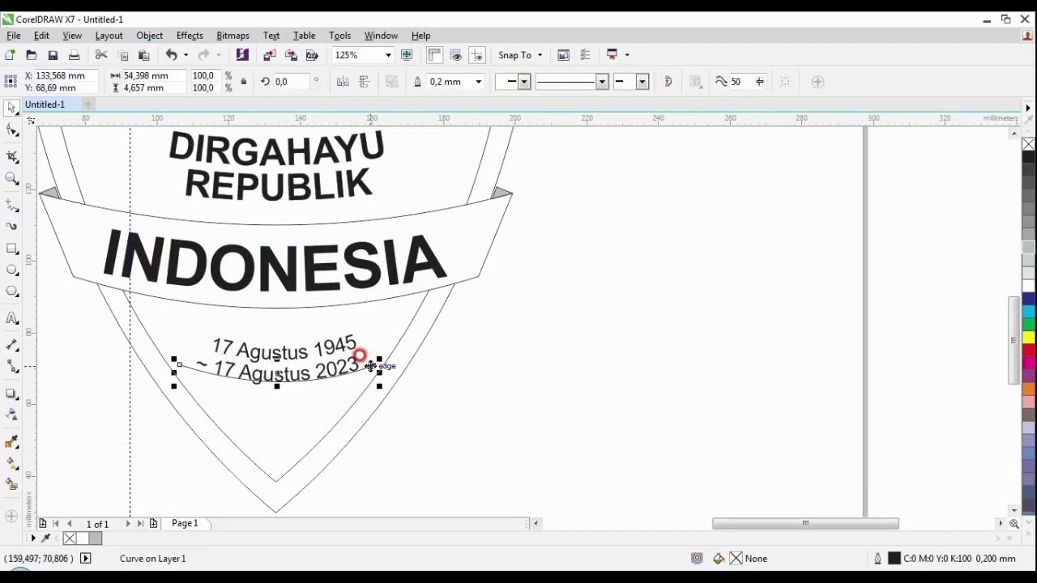
click(366, 362)
Step: Group the two date texts, move the group down about 3.2 mm in the lower shield, and nudge it slightly left
drag(58, 310, 377, 409)
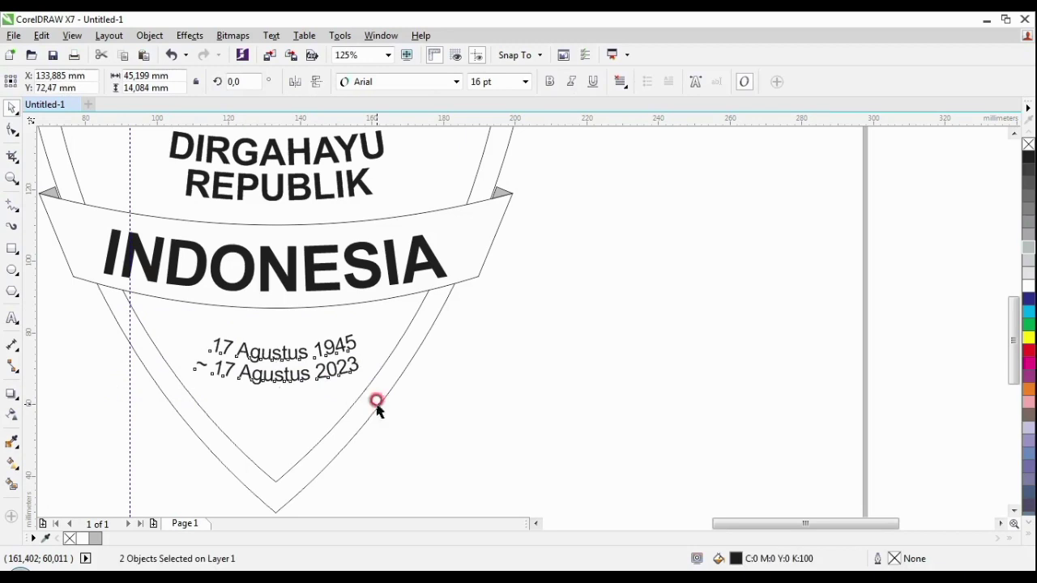
key(ctrl+g)
mouse_move(278, 360)
mouse_down()
mouse_move(266, 354)
mouse_move(273, 372)
mouse_up()
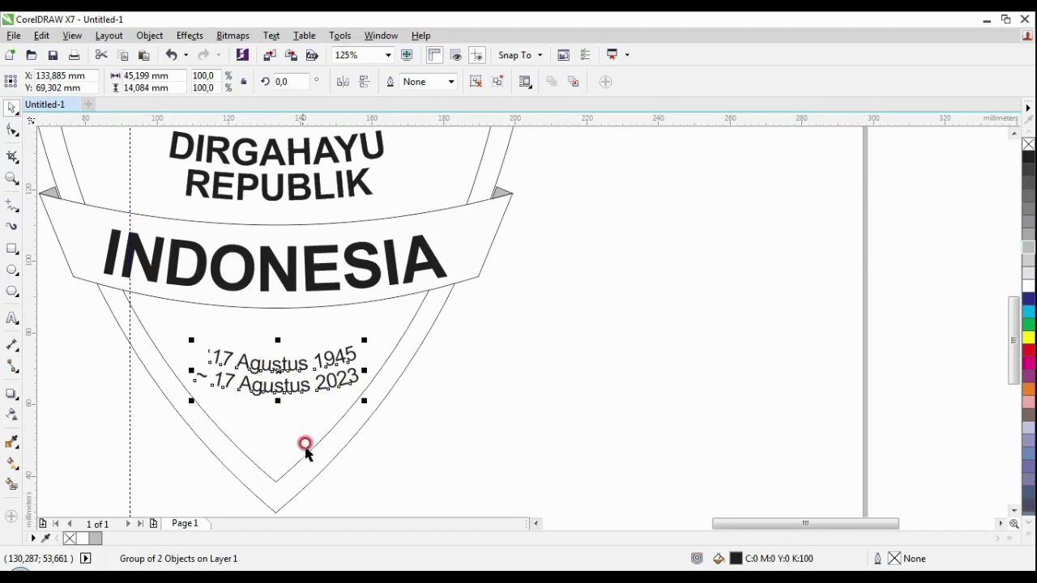
key(Left)
click(428, 433)
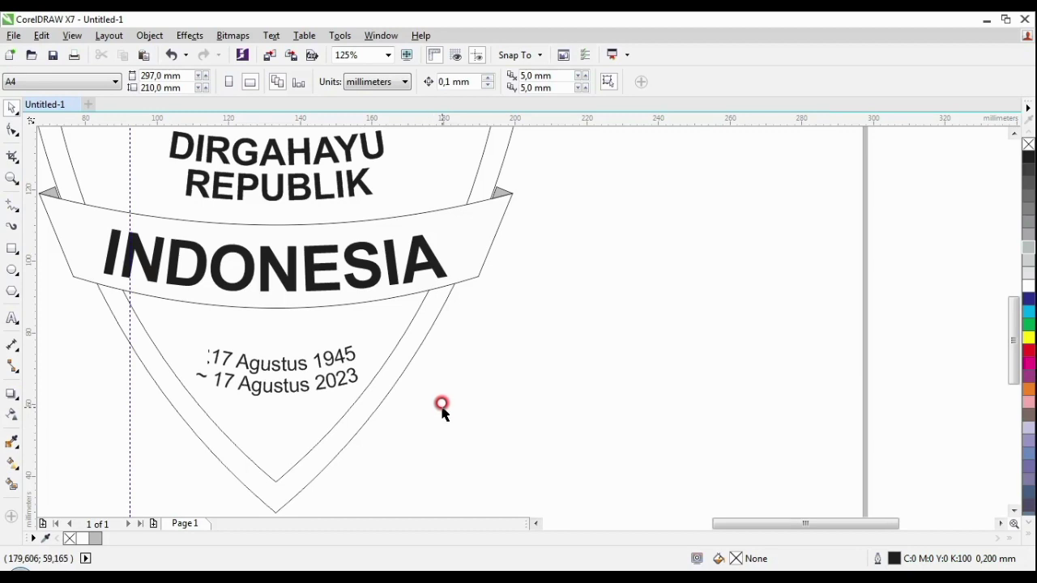
Step: Give the "78 TAHUN" group a white fill and black outline, and move it into the shield, centred above "DIRGAHAYU REPUBLIK"
scroll(441, 412, down, 1)
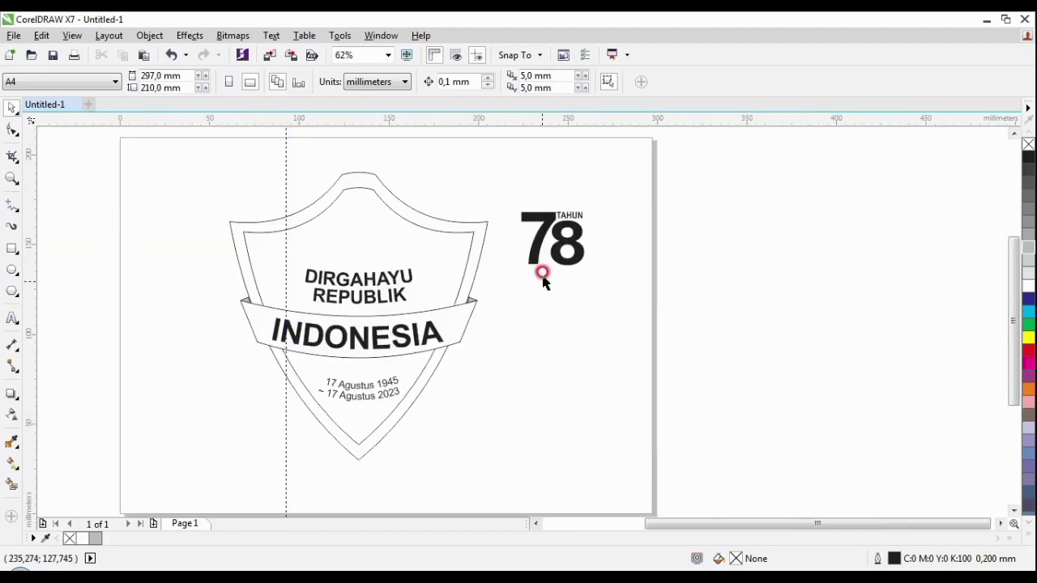
click(544, 247)
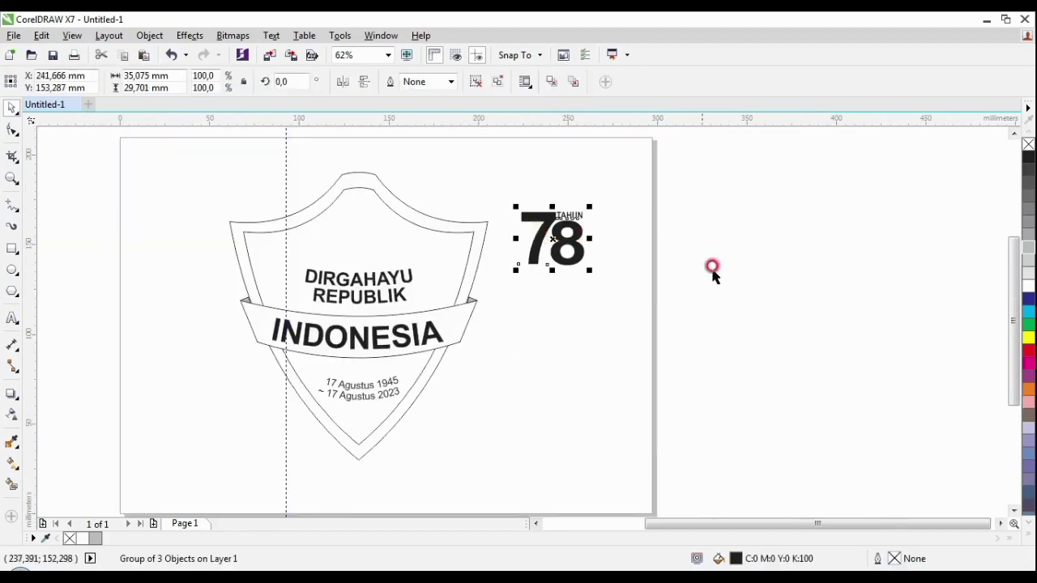
click(1029, 281)
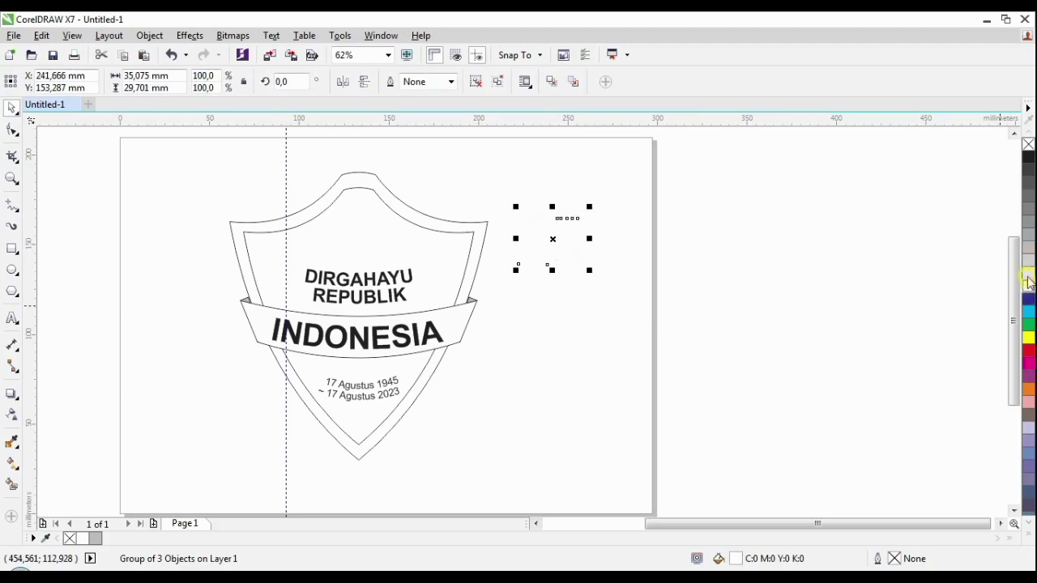
right_click(1026, 155)
click(656, 266)
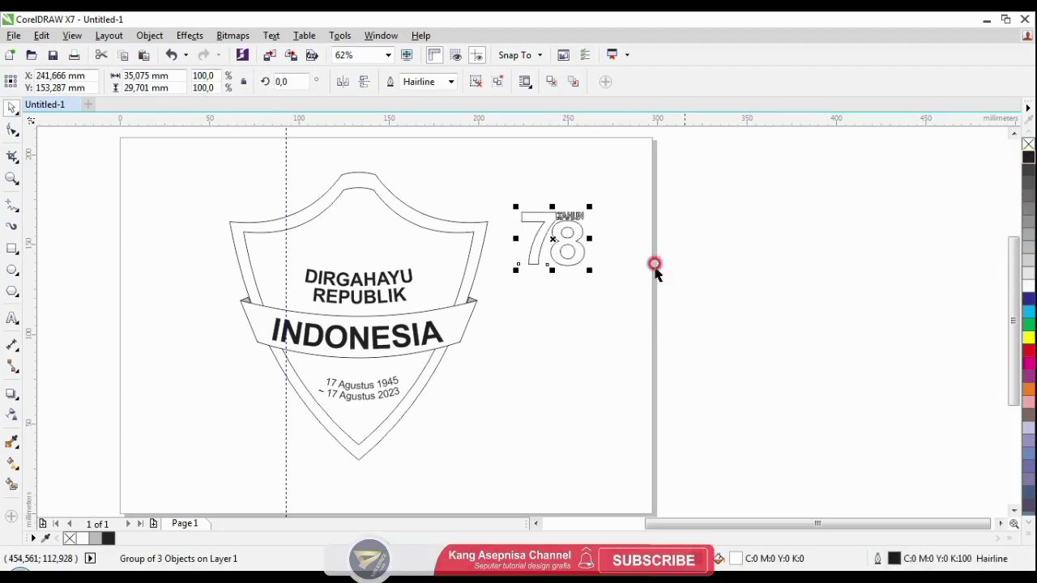
click(565, 237)
drag(568, 242, 370, 240)
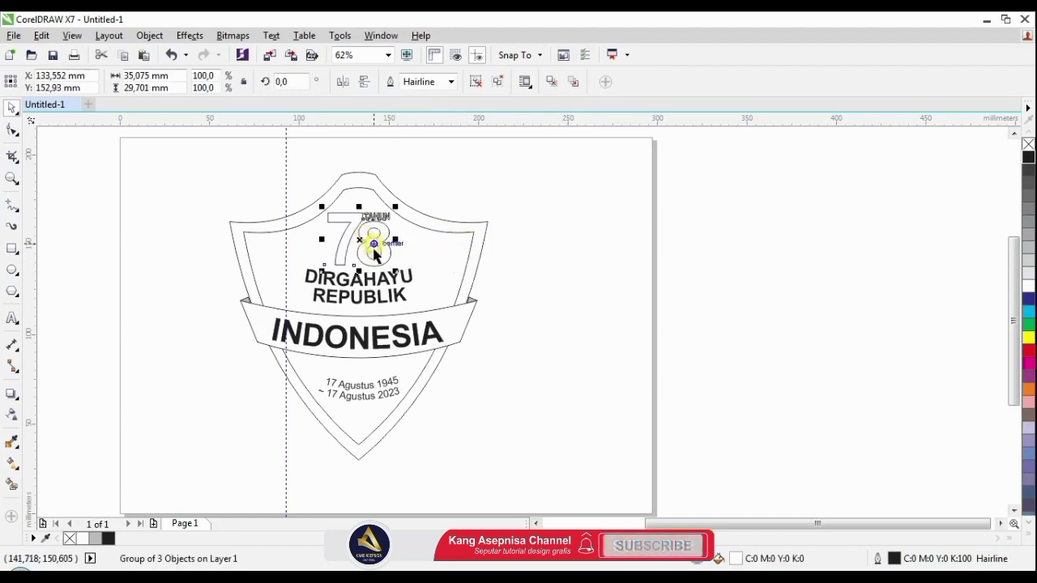
click(10, 180)
drag(183, 158, 500, 464)
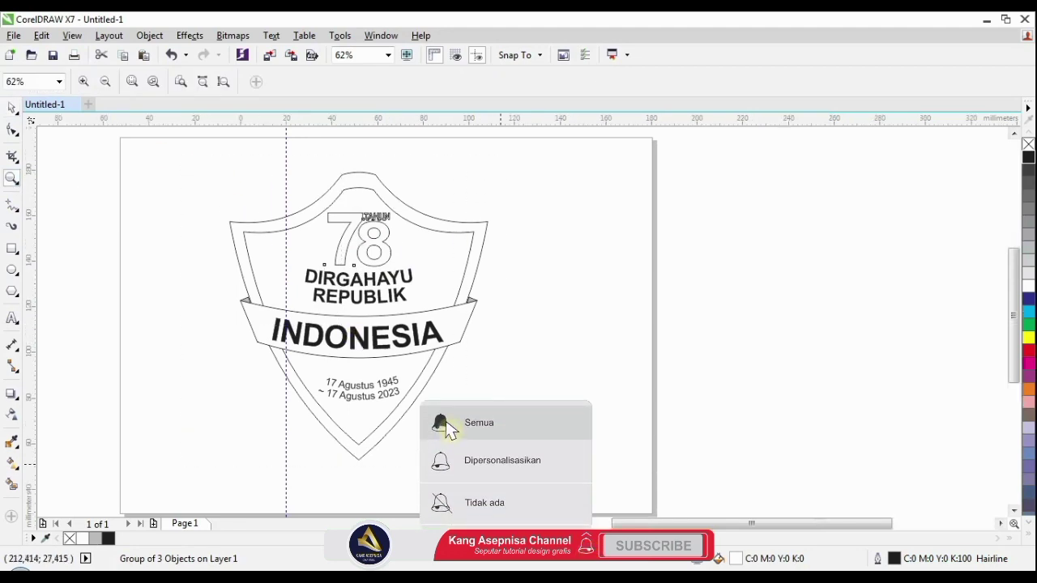
click(11, 109)
drag(721, 531, 729, 528)
click(737, 339)
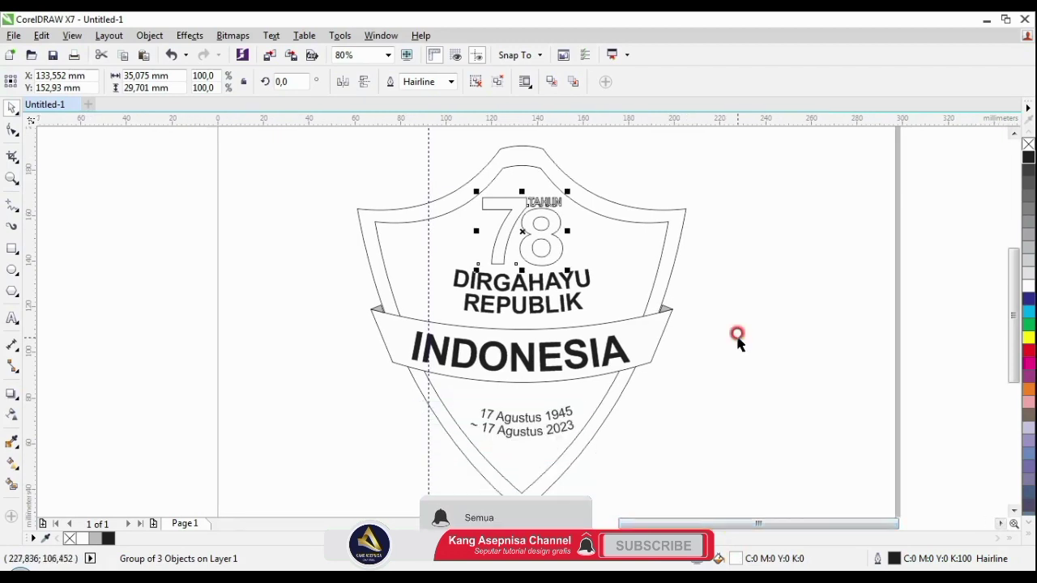
click(549, 235)
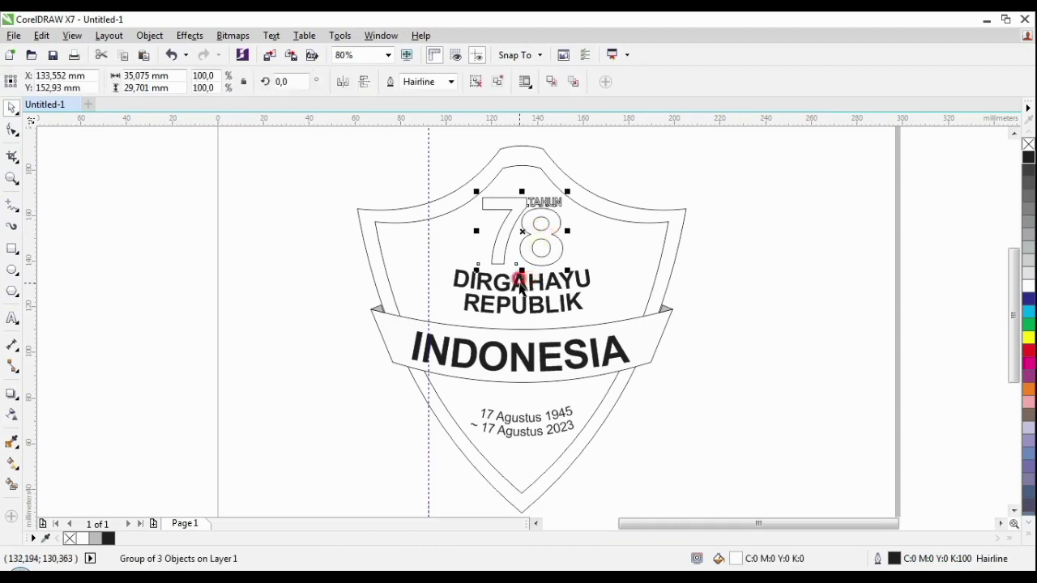
shift+click(520, 284)
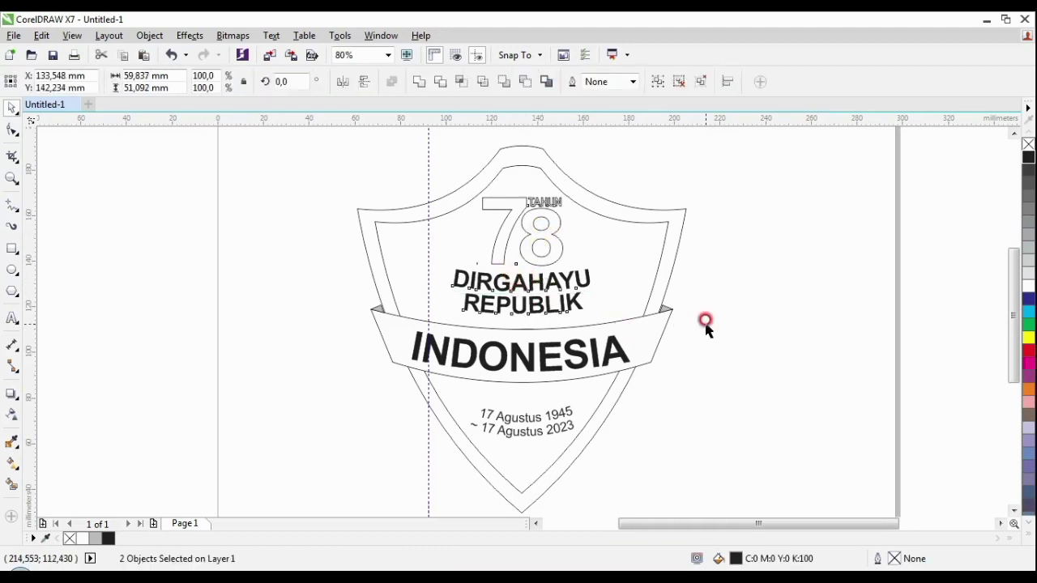
click(759, 301)
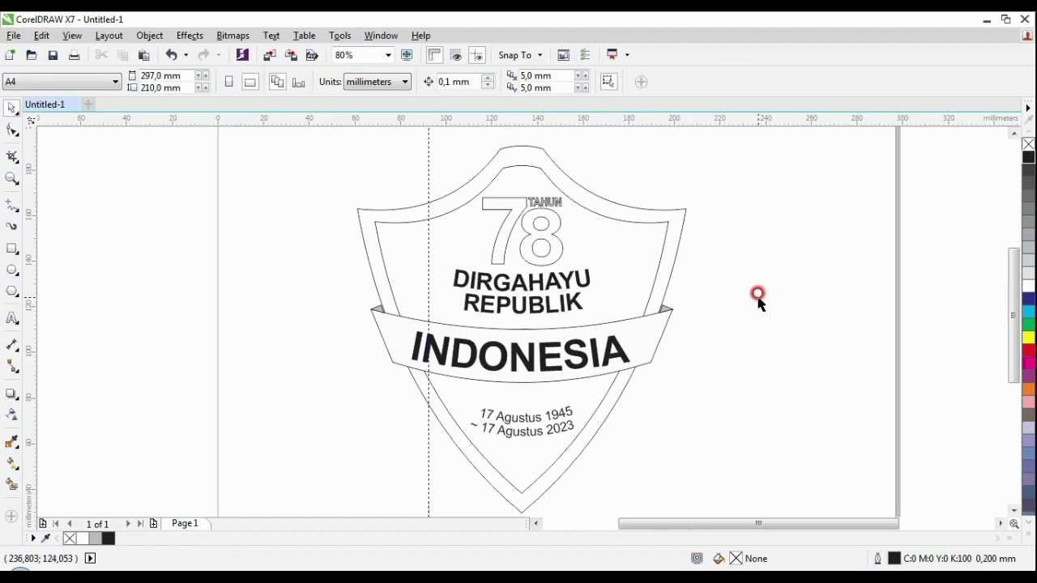
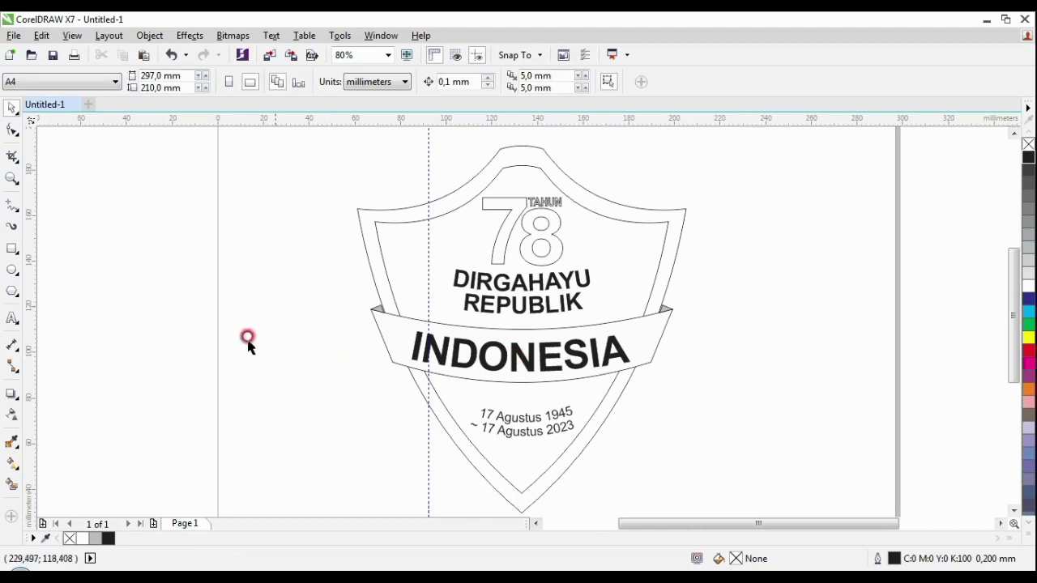
Step: Draw a narrow upright rectangle about 3.7 by 76.7 mm beside the shield and a circle about 13.6 mm across above it
click(11, 250)
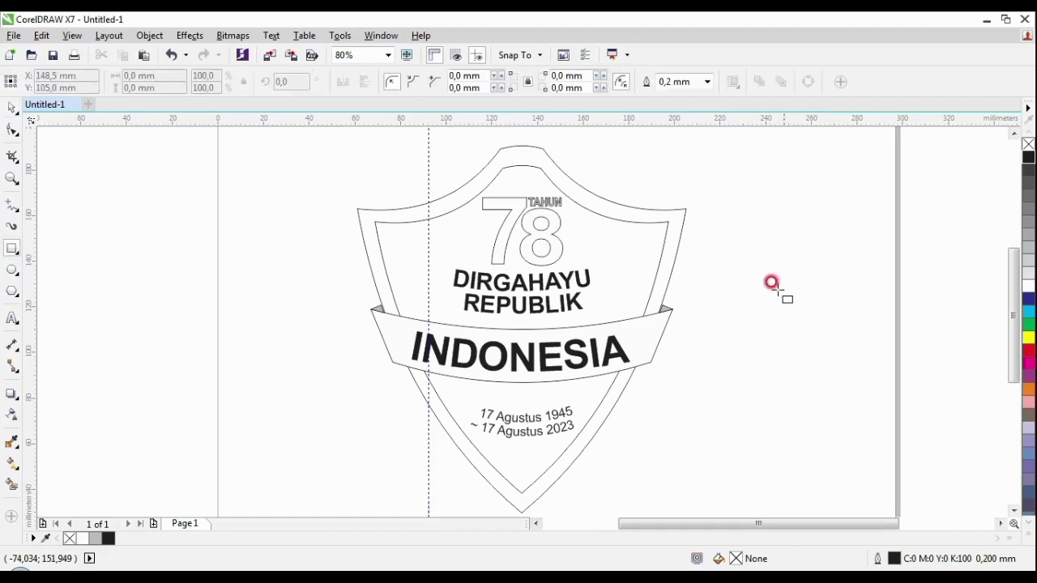
drag(756, 269, 764, 445)
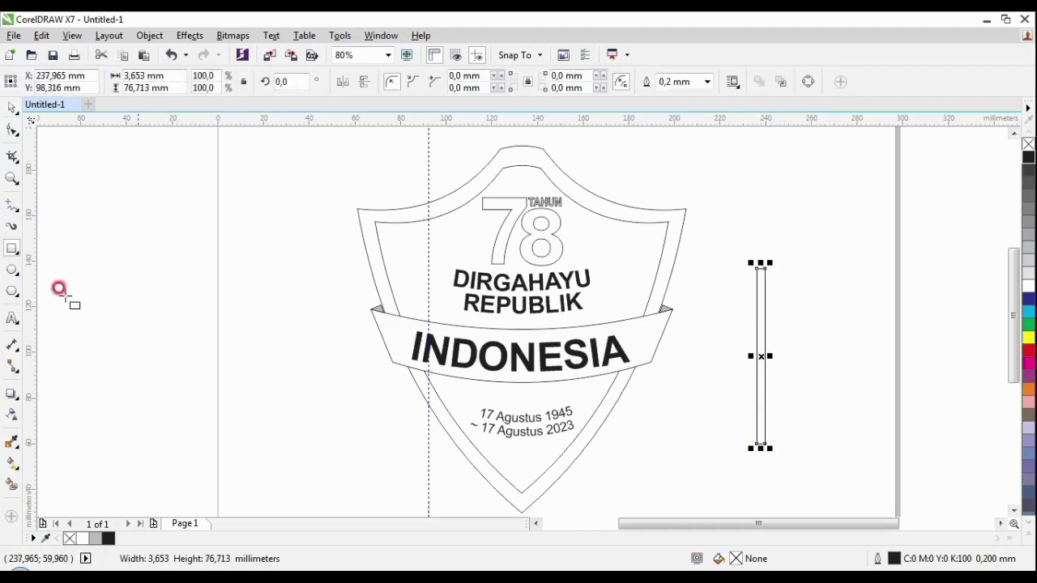
click(11, 270)
drag(748, 214, 758, 233)
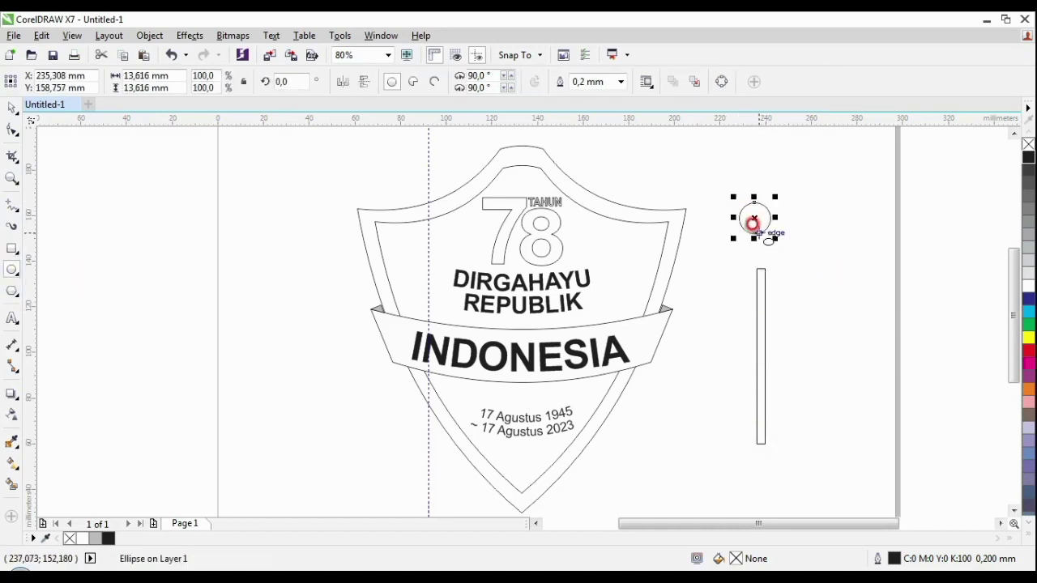
click(11, 108)
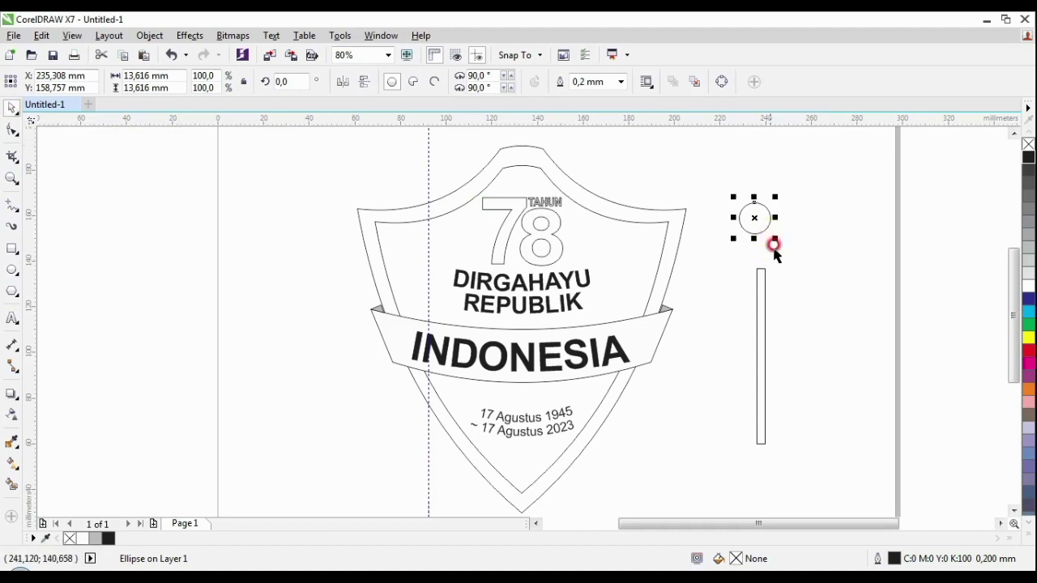
Step: Open the Step and Repeat settings and duplicate the circle above the bar with a 5 mm offset to the right and upward
key(ctrl+shift+d)
click(865, 316)
click(676, 169)
click(652, 220)
click(658, 227)
key(ctrl+d)
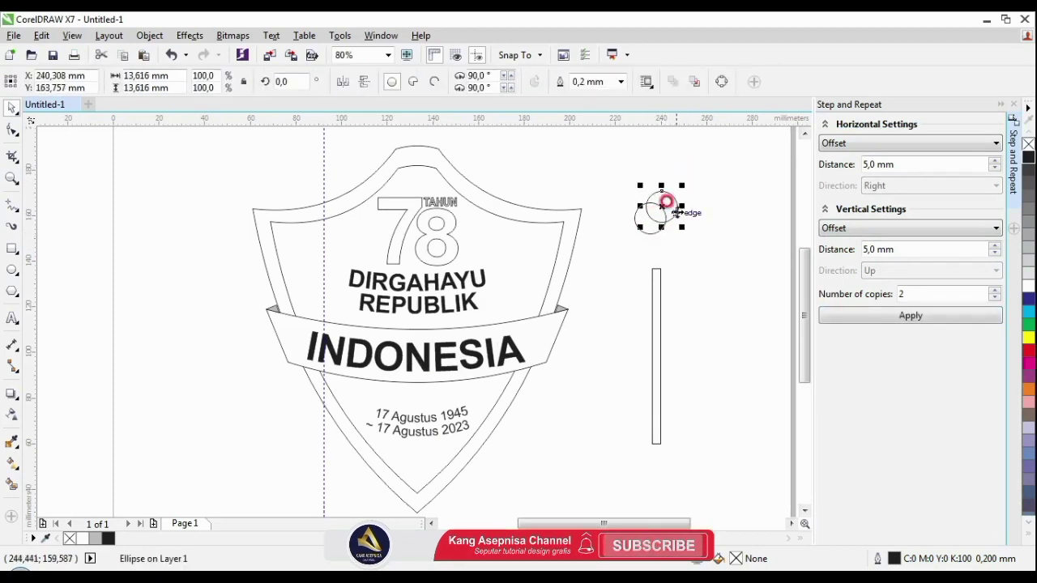
Step: Shrink the duplicated circle beside the shield, fill both circles white, and close the Step and Repeat docker
drag(684, 187, 672, 181)
drag(637, 213, 698, 241)
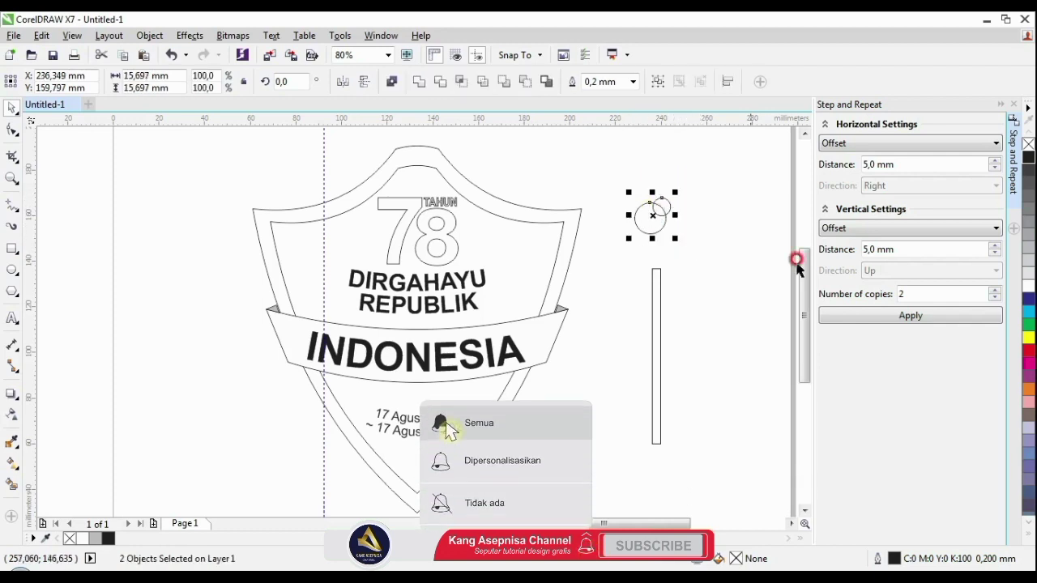
click(1028, 288)
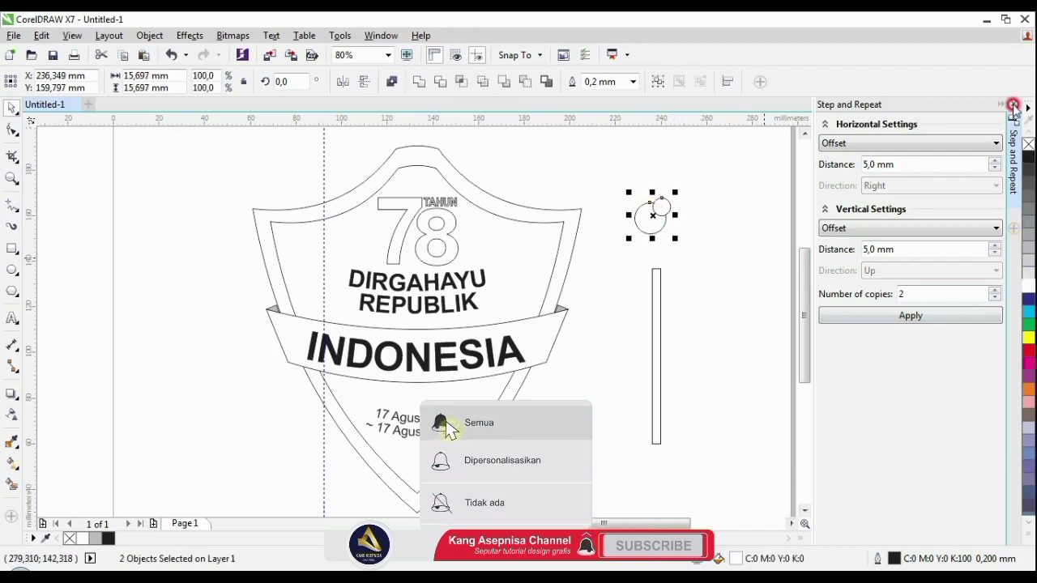
click(1013, 107)
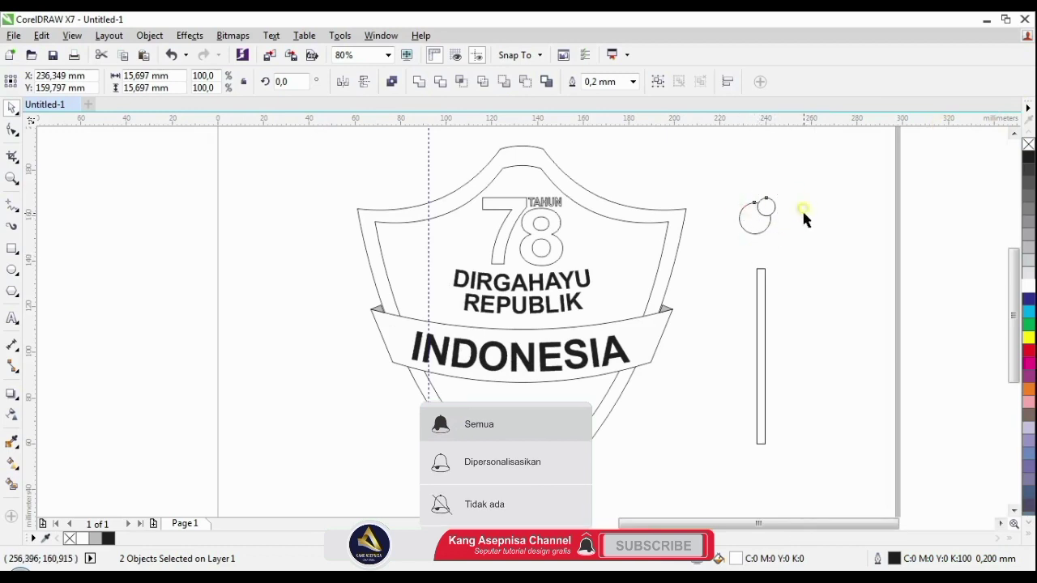
Step: Align the small circle's centre horizontally with the large circle and move it up so it slightly overlaps the large circle's top
click(774, 205)
click(746, 214)
shift+click(750, 233)
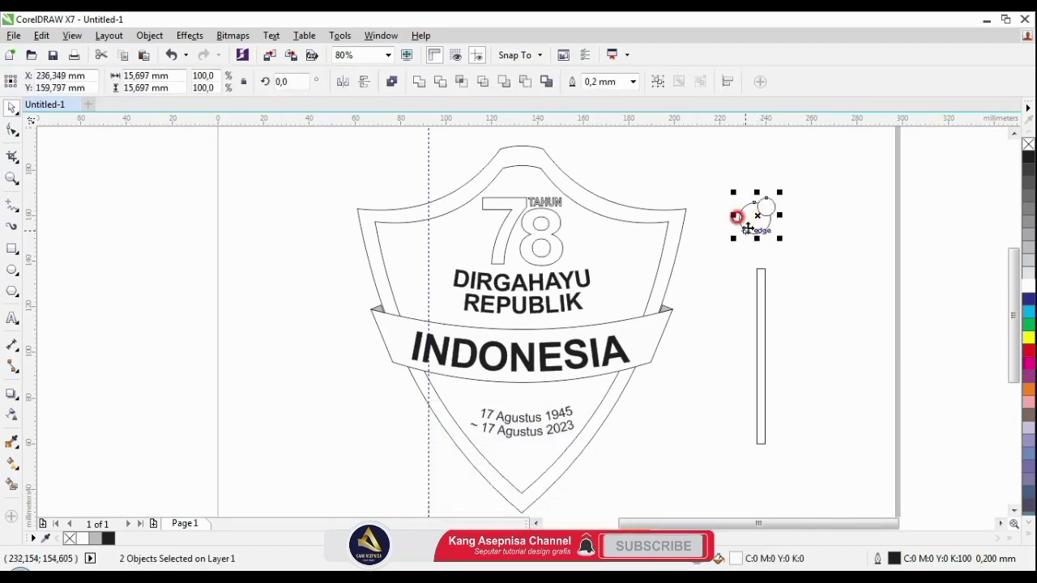
drag(717, 185, 783, 243)
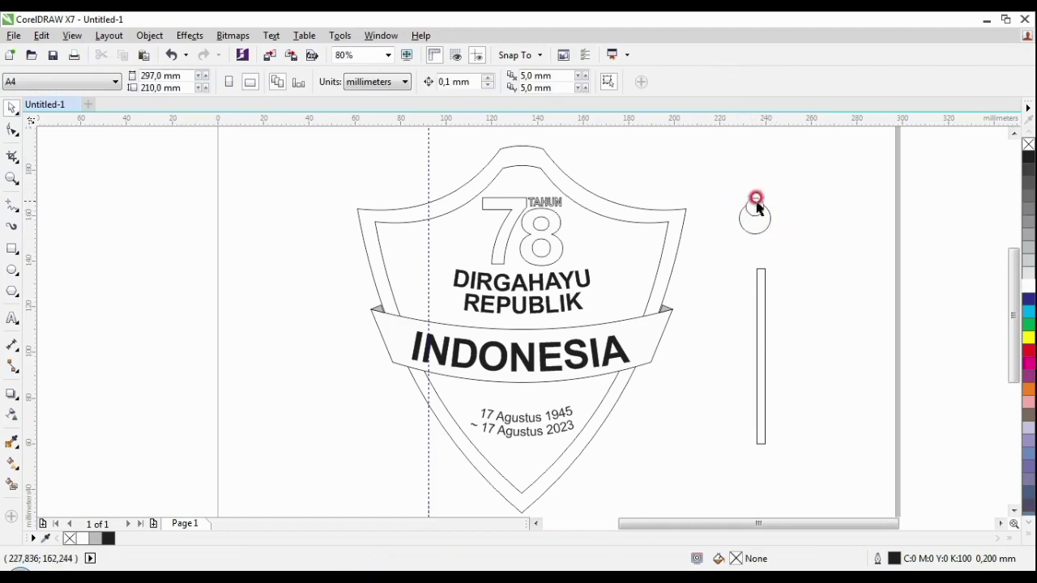
scroll(757, 208, up, 3)
click(753, 202)
drag(754, 201, 752, 192)
Step: Weld the small and large circles into a single finial shape
click(775, 219)
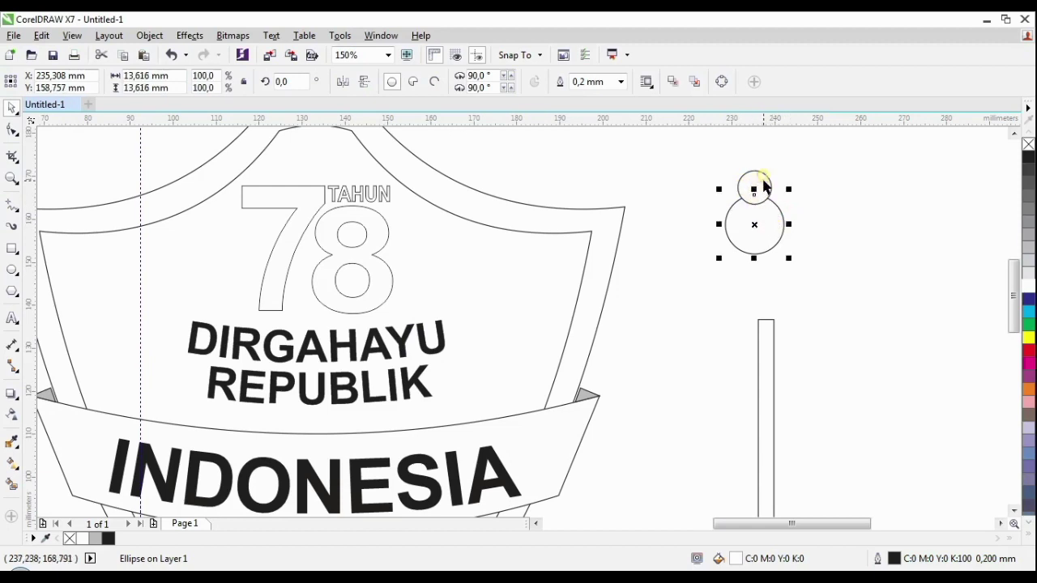
shift+click(765, 186)
click(419, 84)
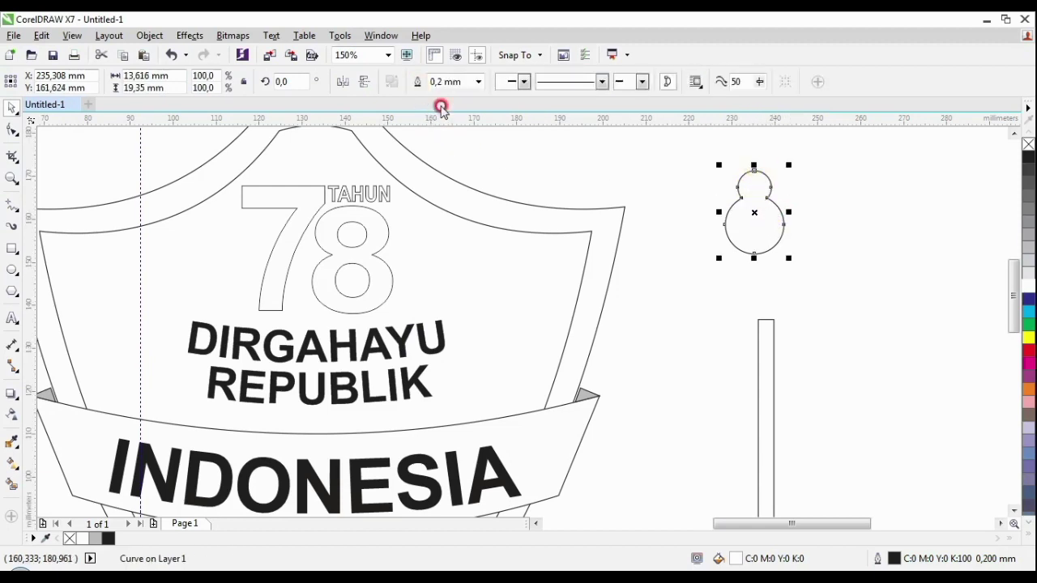
click(819, 253)
Step: Move the welded circles onto the upper end of the narrow vertical rectangle, centred on it and overlapping it
drag(744, 204, 769, 293)
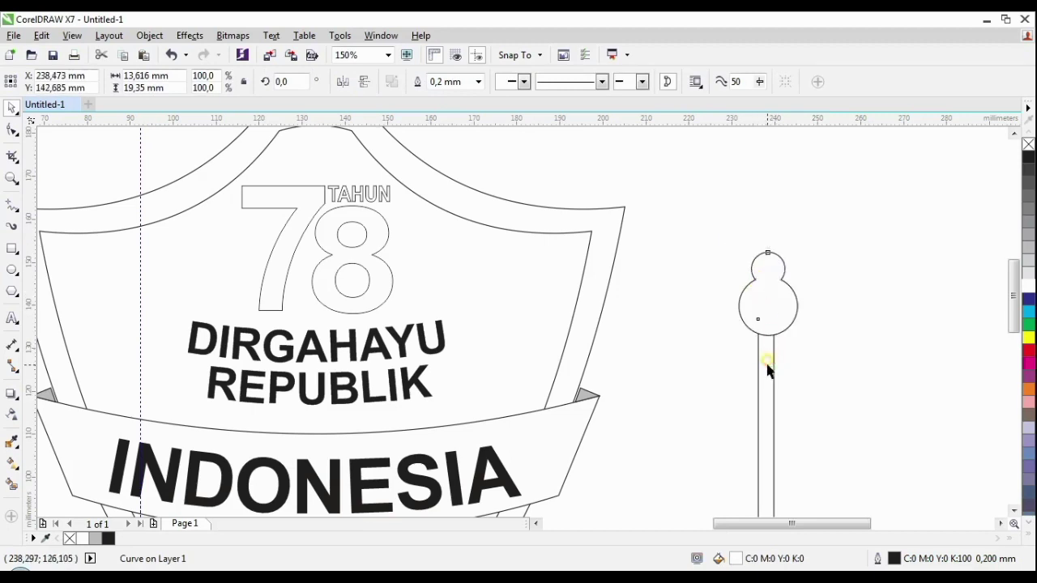
shift+click(768, 367)
key(Left)
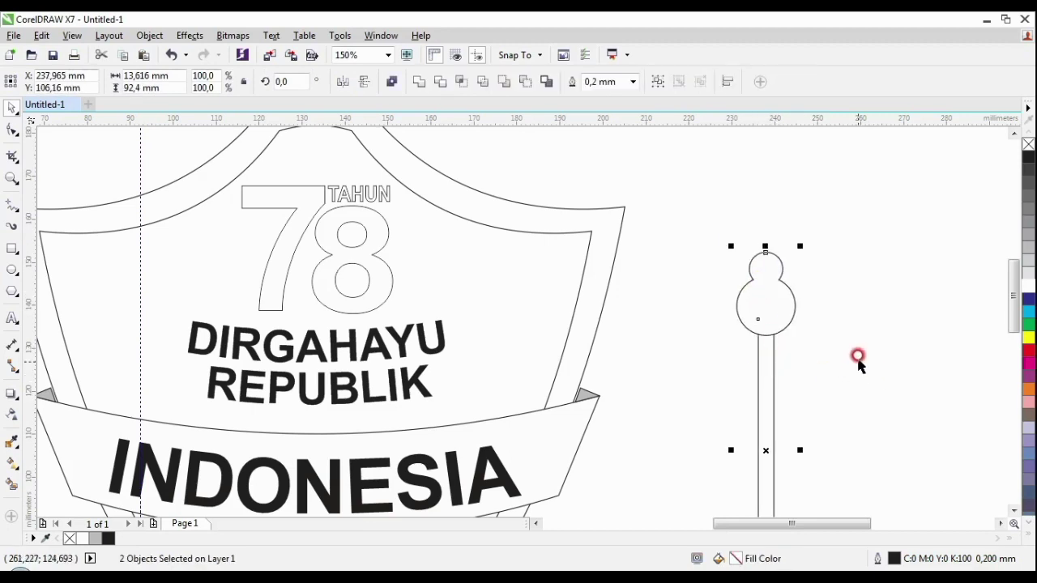
click(768, 299)
drag(768, 299, 768, 324)
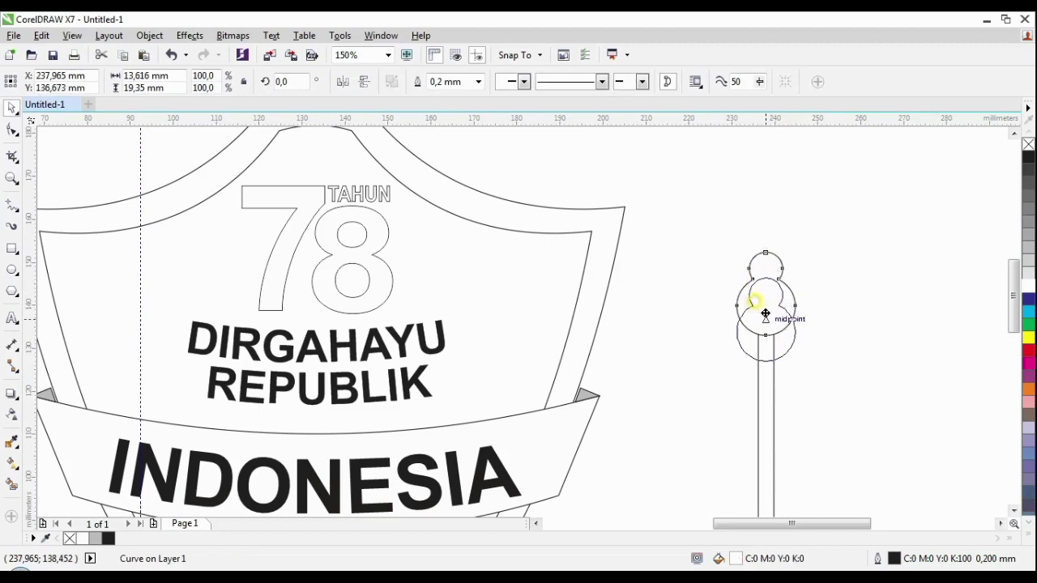
Step: Weld the finial and the narrow rectangle into one flagpole shape and fill it white
shift+click(767, 389)
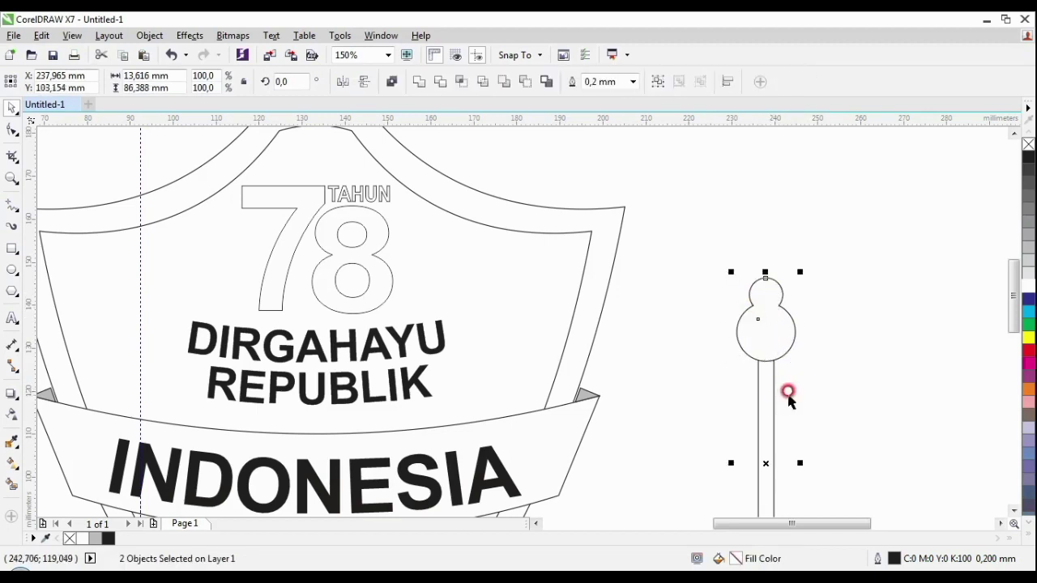
click(423, 82)
scroll(825, 295, down, 1)
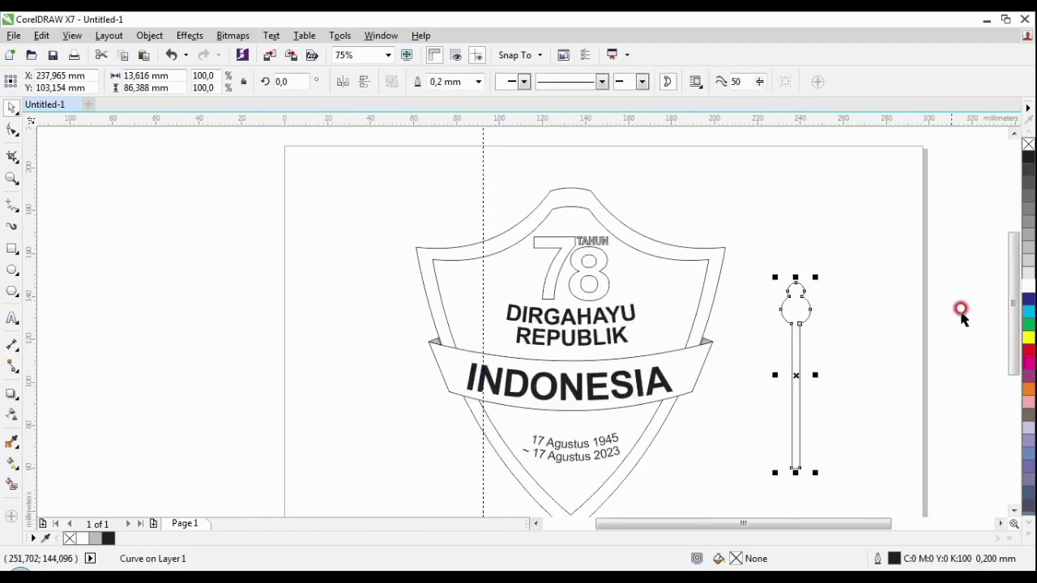
key(Escape)
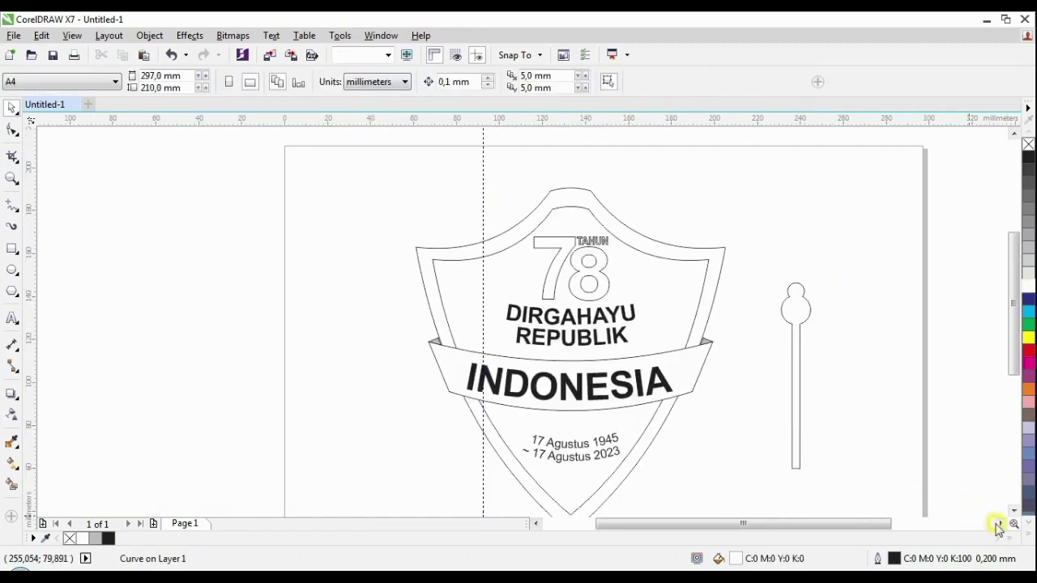
Step: Move the flagpole from the right of the shield to the empty area on its left
click(1014, 511)
click(1013, 511)
click(793, 373)
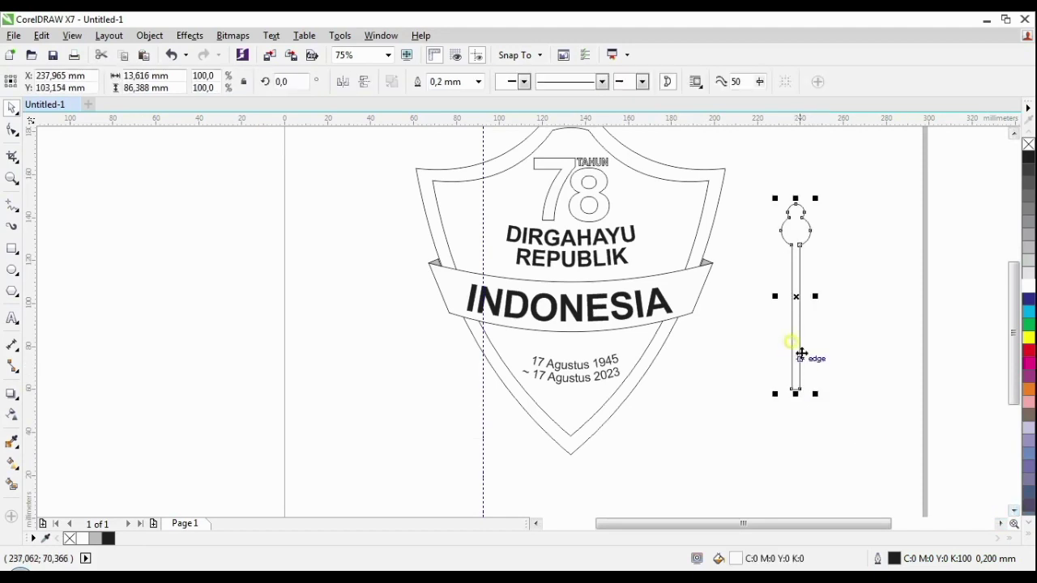
click(1013, 133)
click(1014, 133)
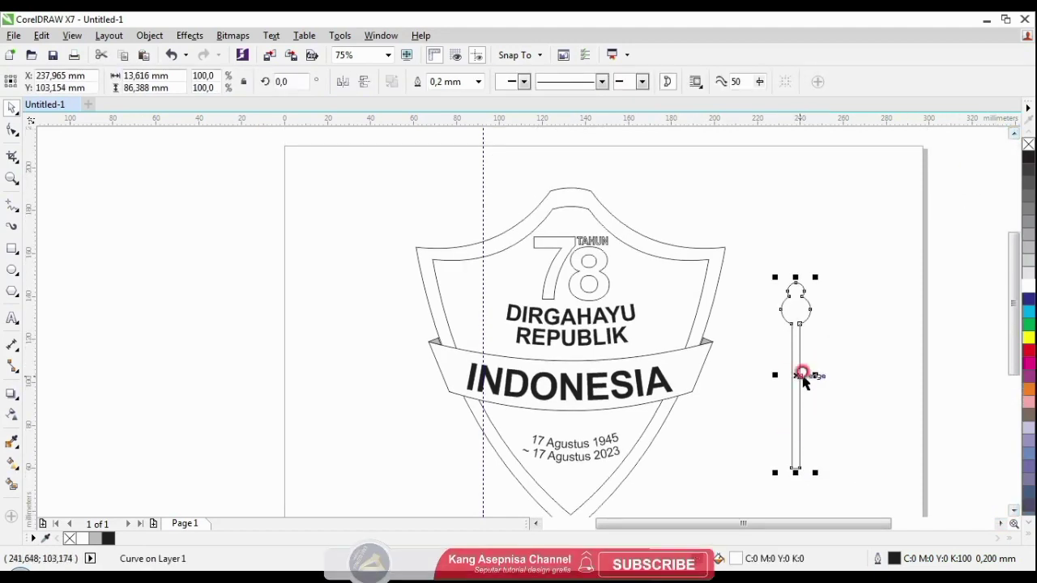
drag(788, 379, 324, 324)
click(167, 261)
Step: Draw a horizontal rectangle about 46.9 x 13.4 mm to the right of the shield's upper part
click(12, 248)
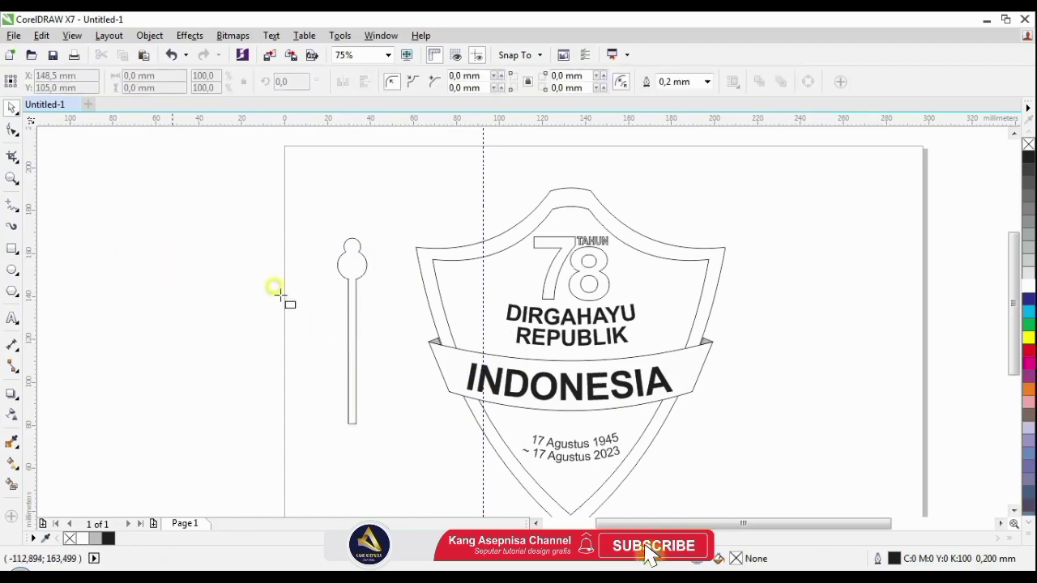
drag(781, 226, 882, 255)
click(12, 108)
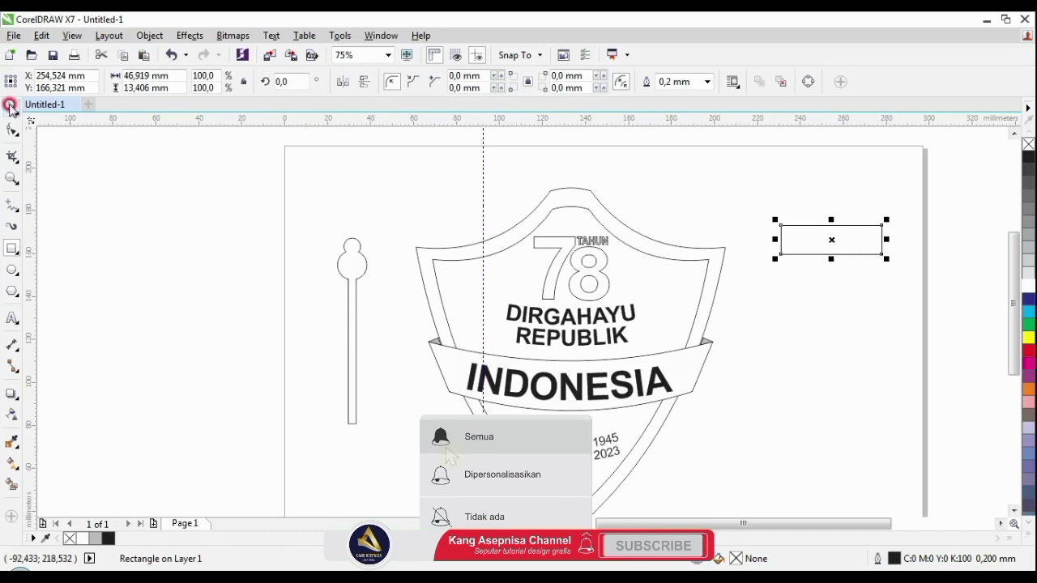
Step: Duplicate the rectangle just below the original and align the two on a common vertical centre line
drag(1013, 365, 1015, 379)
click(828, 216)
drag(839, 226, 827, 252)
shift+click(799, 220)
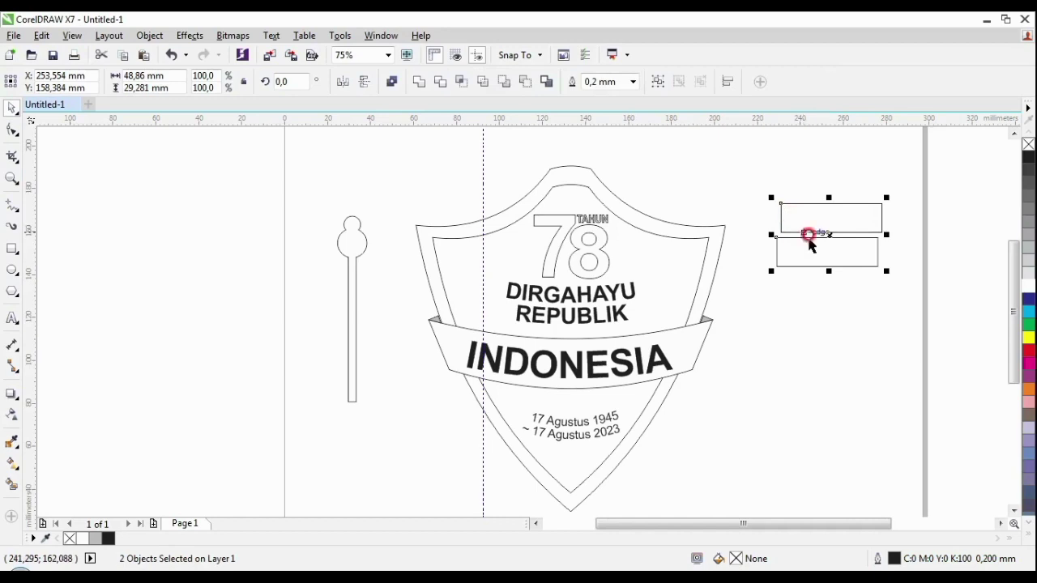
key(c)
Step: Move the lower rectangle straight up until its upper edge meets the lower edge of the original
click(815, 252)
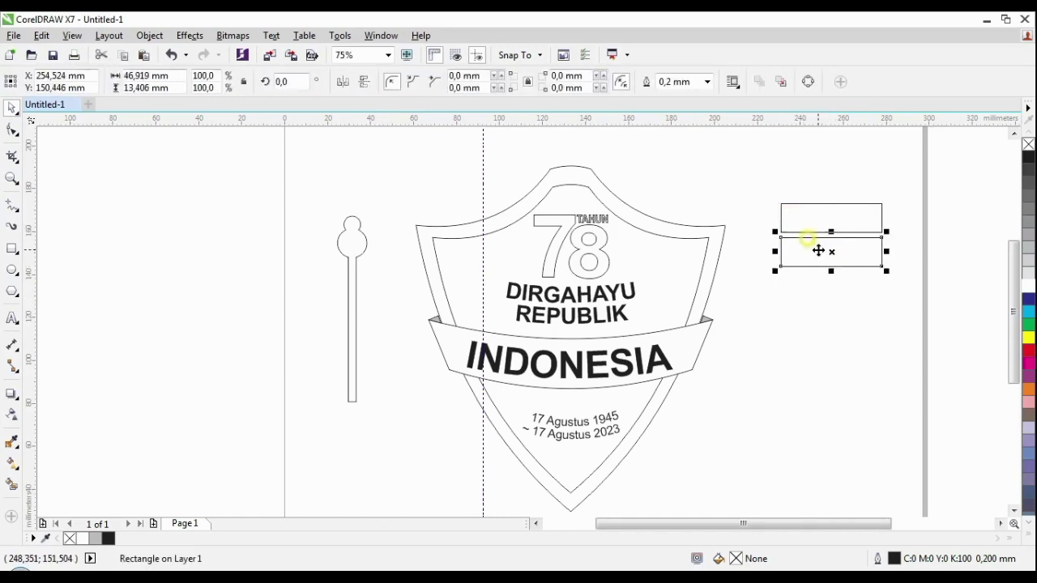
scroll(822, 249, up, 2)
drag(789, 252, 788, 242)
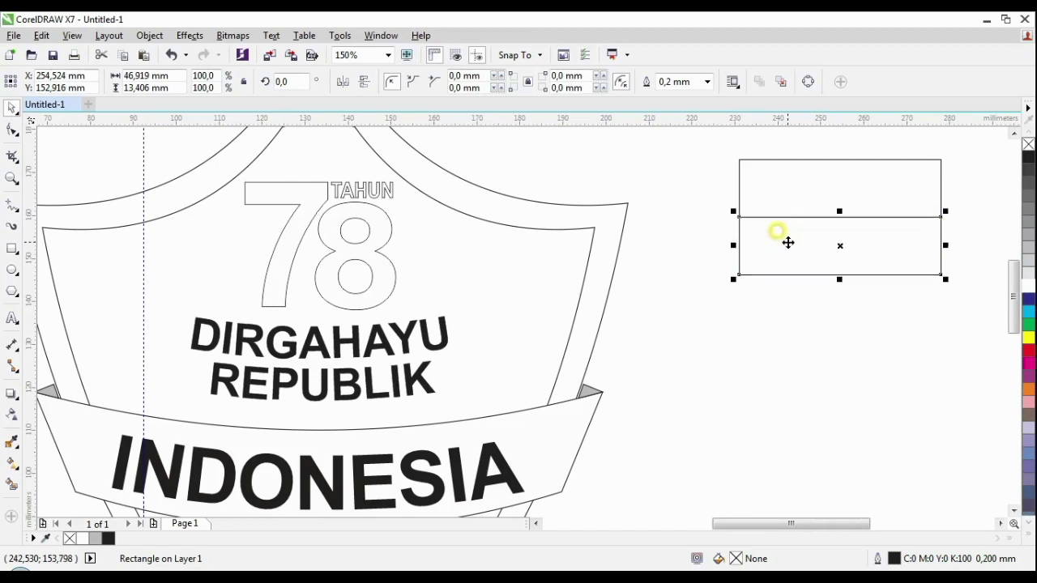
click(809, 328)
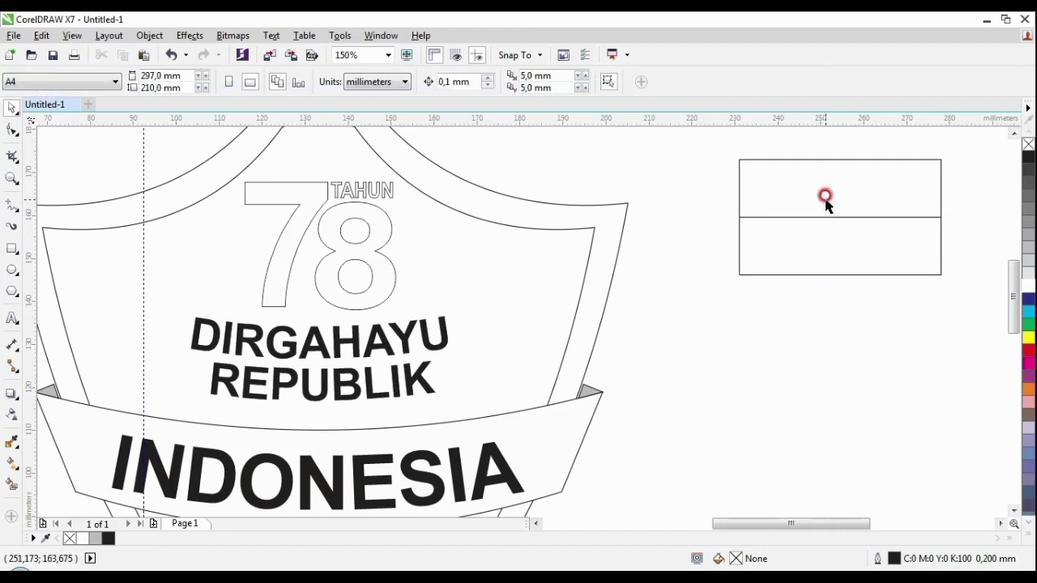
Step: Group the two stacked rectangles and place a copy of the group to the right, shifted down below the original's level
scroll(785, 189, down, 2)
drag(745, 161, 876, 245)
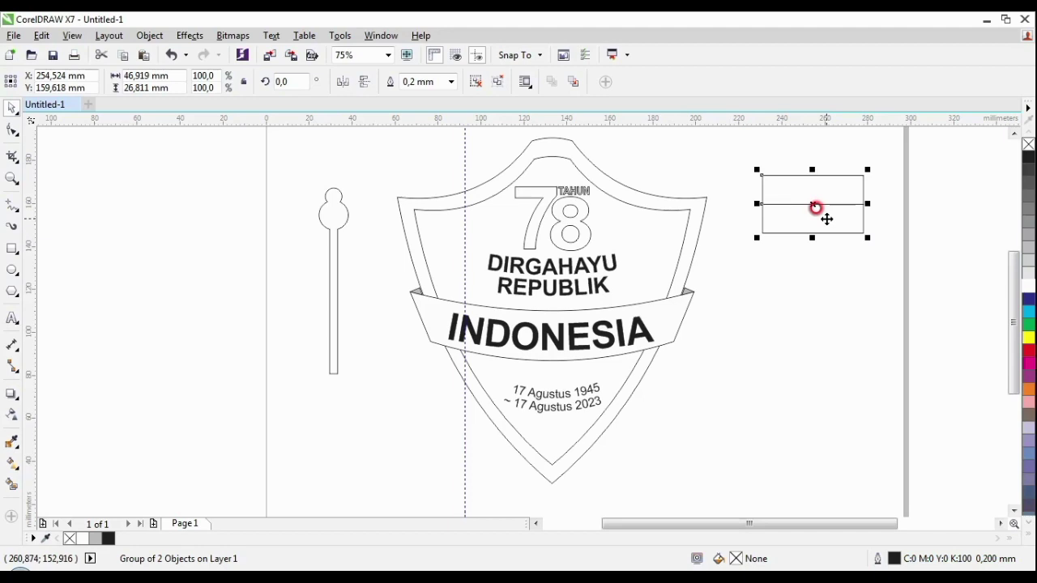
click(807, 238)
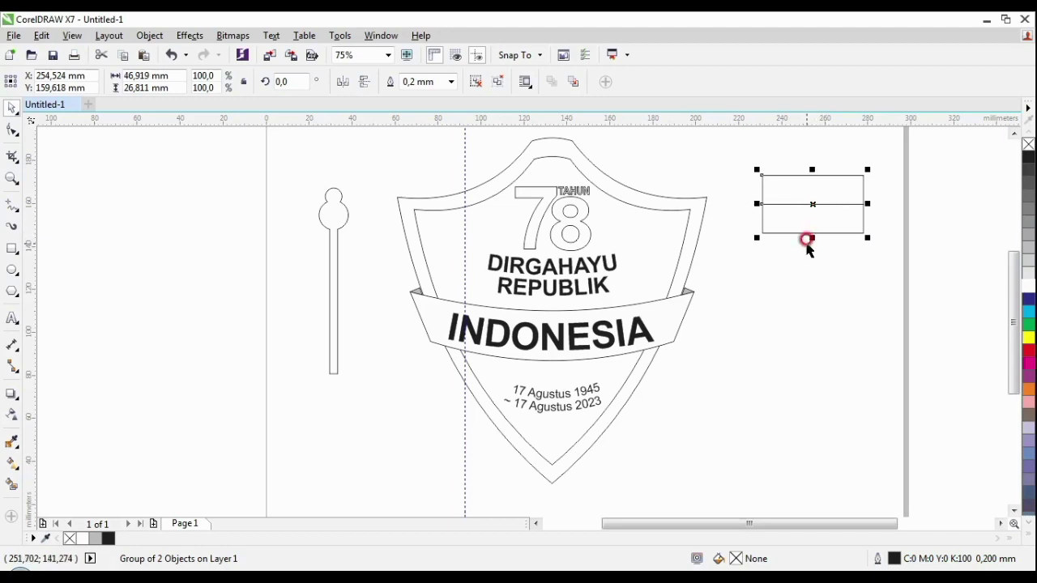
drag(830, 190, 915, 271)
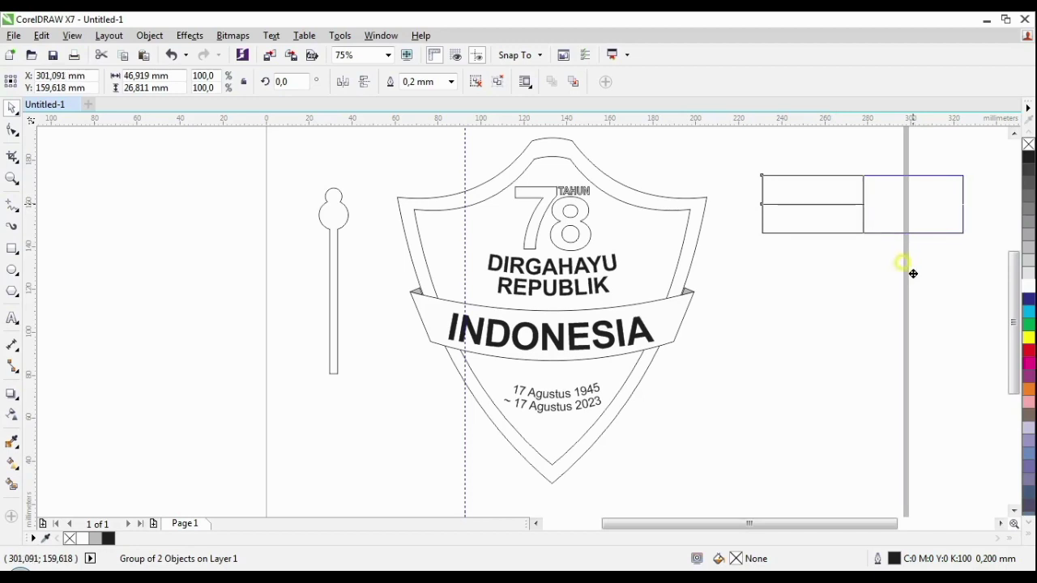
drag(882, 173, 898, 231)
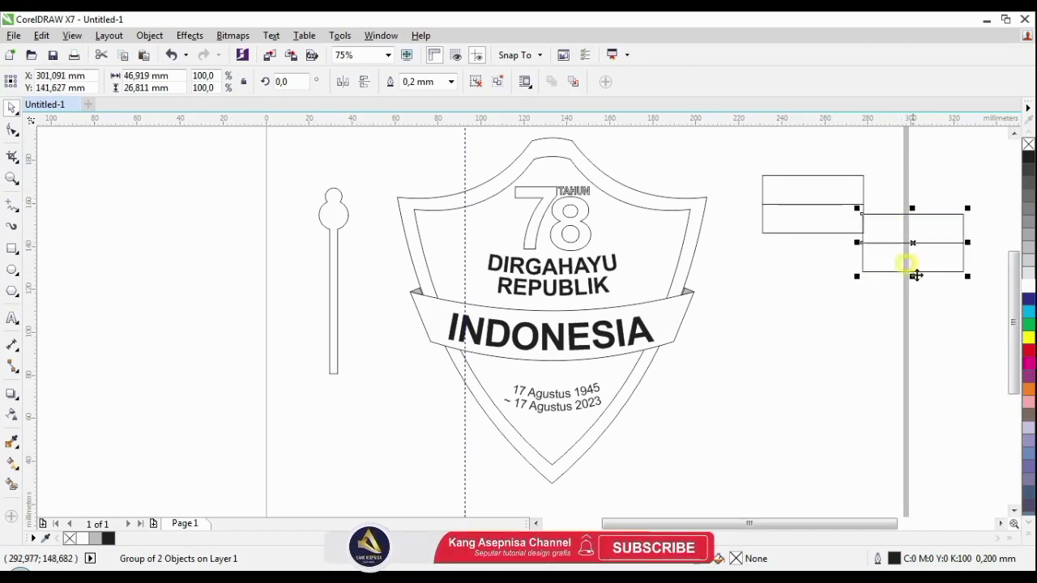
Step: Stretch the copied group to a width of about 50.4 mm and line up its left edge with the original's right edge
click(1000, 527)
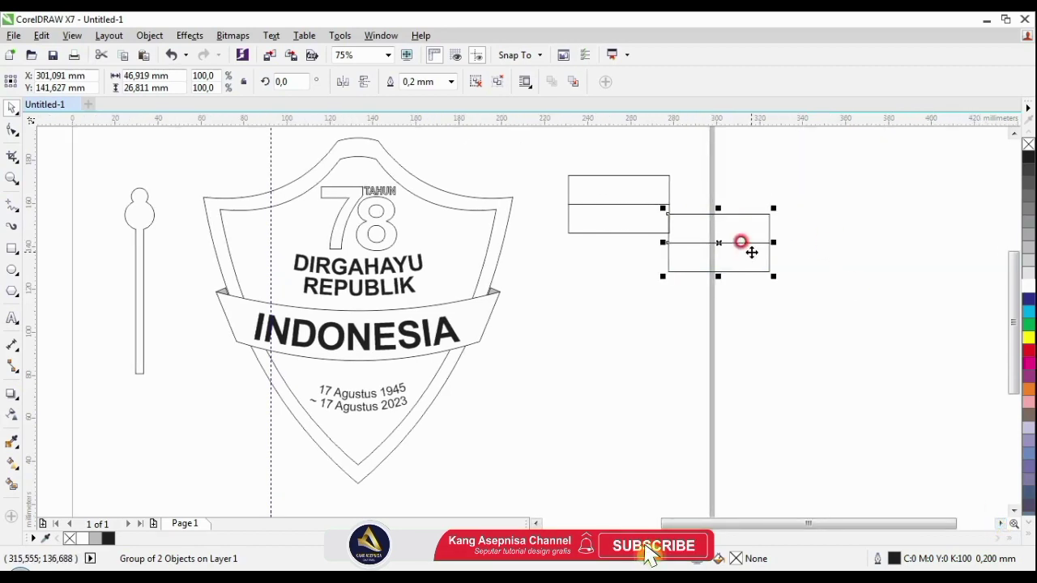
scroll(752, 253, up, 2)
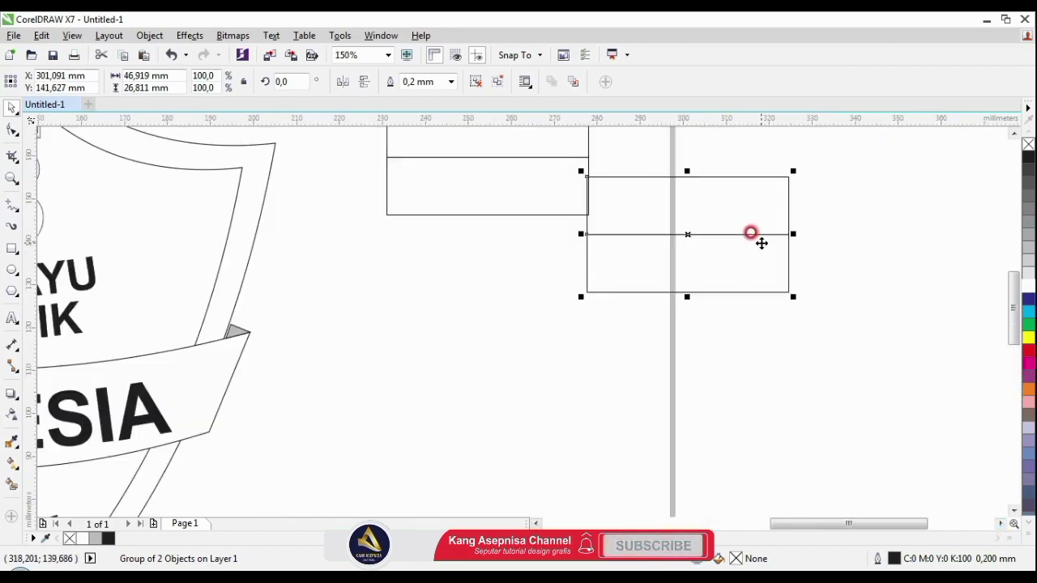
scroll(761, 243, up, 2)
drag(822, 227, 856, 233)
scroll(417, 204, up, 2)
mouse_move(427, 212)
mouse_down()
mouse_move(427, 225)
mouse_move(416, 216)
mouse_up()
scroll(424, 211, down, 4)
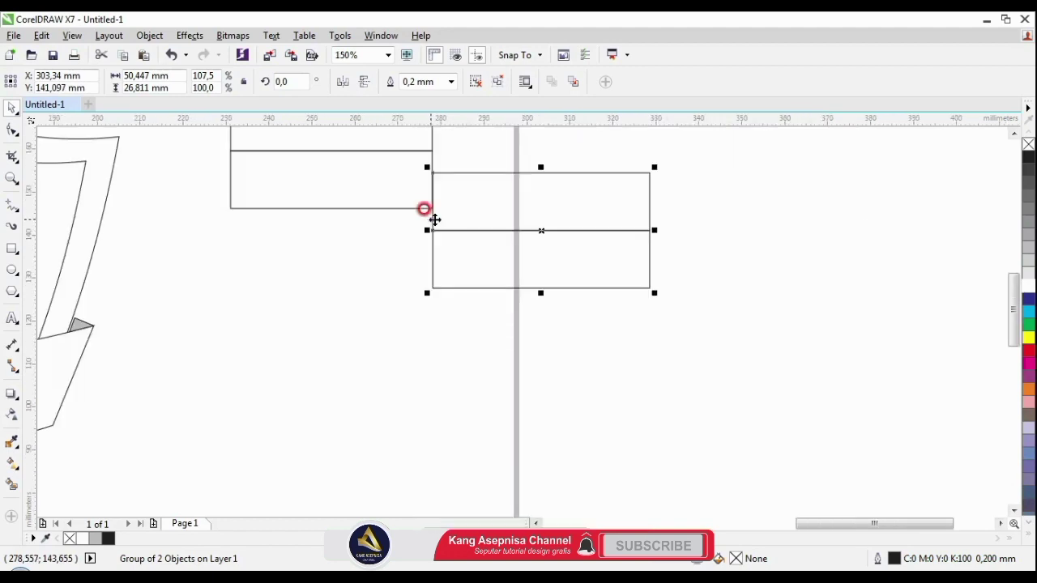
Step: Ungroup the original pair of rectangles and fill its upper rectangle red
scroll(429, 223, down, 1)
click(391, 263)
click(387, 165)
click(469, 83)
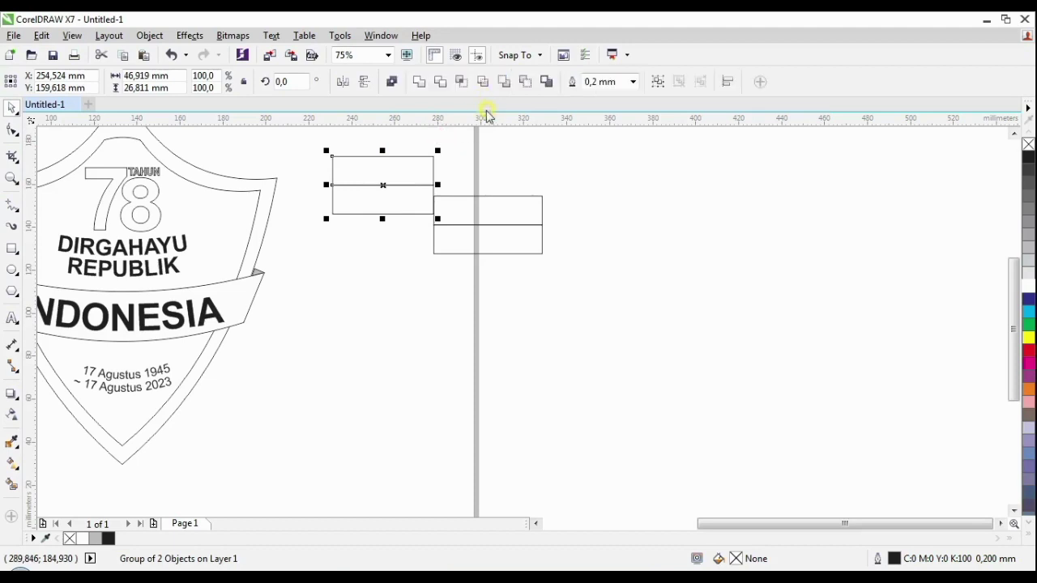
click(406, 171)
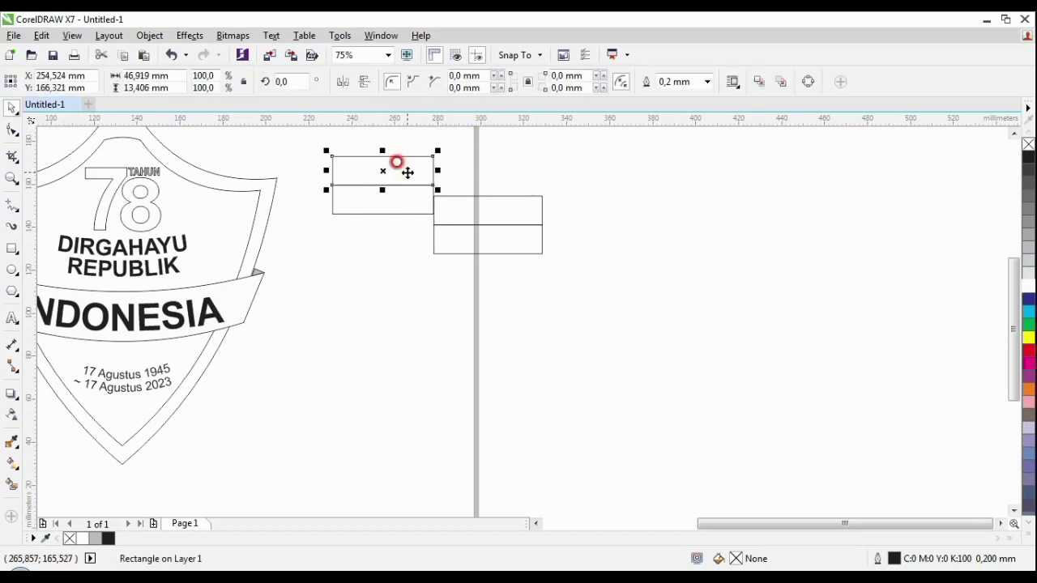
click(1026, 350)
Step: Ungroup the copied pair of rectangles and fill its upper rectangle red
click(523, 209)
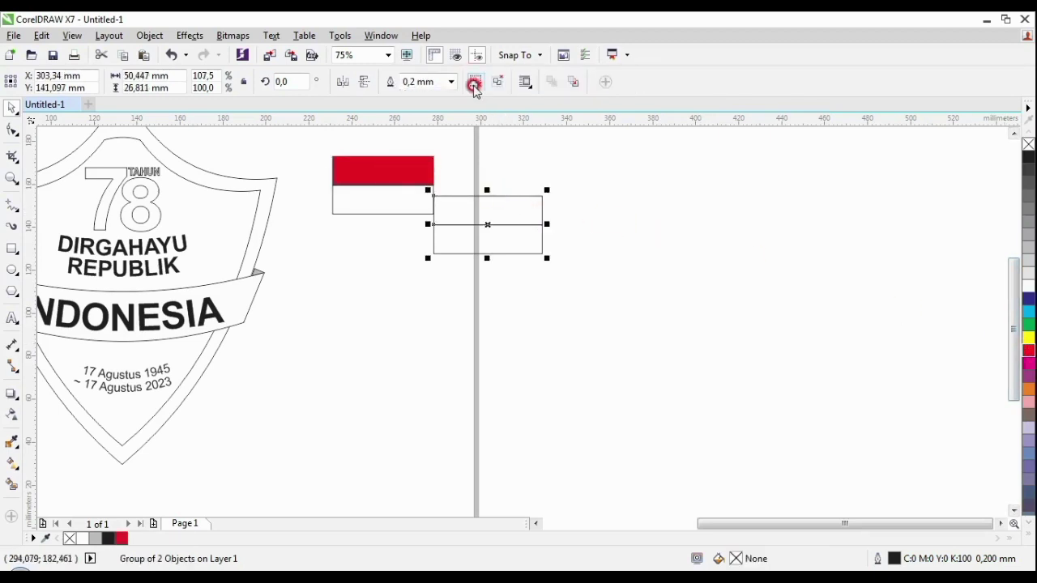
click(474, 84)
click(493, 203)
click(486, 196)
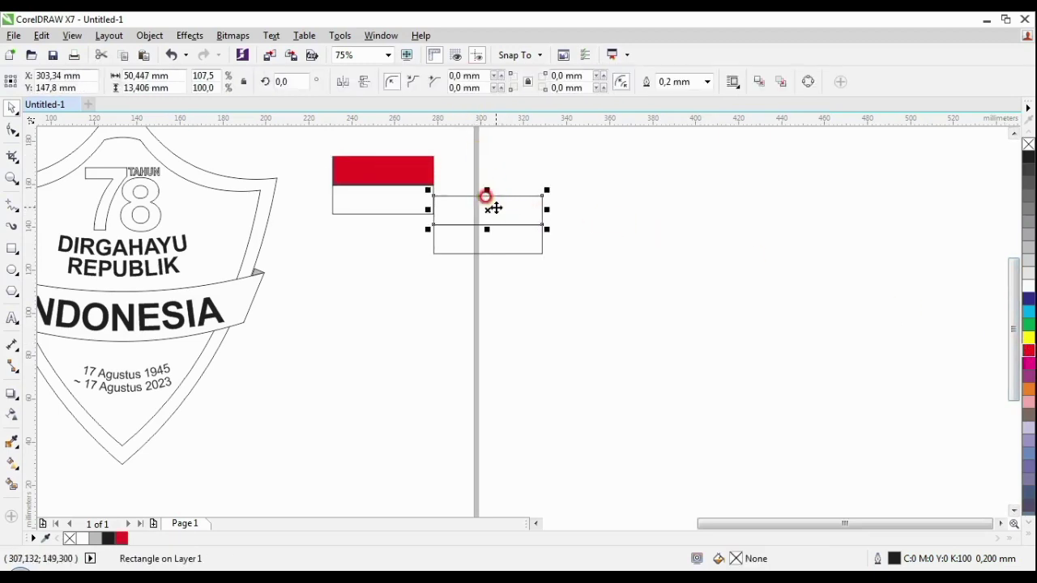
click(1028, 350)
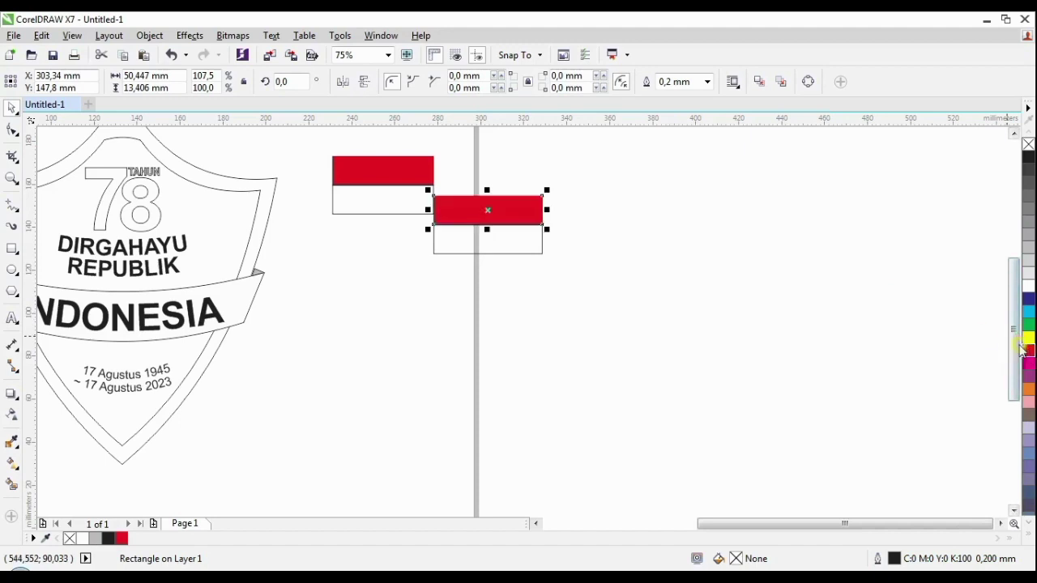
Step: Fill the lower rectangle of the copied pair with light gray
click(524, 242)
click(525, 243)
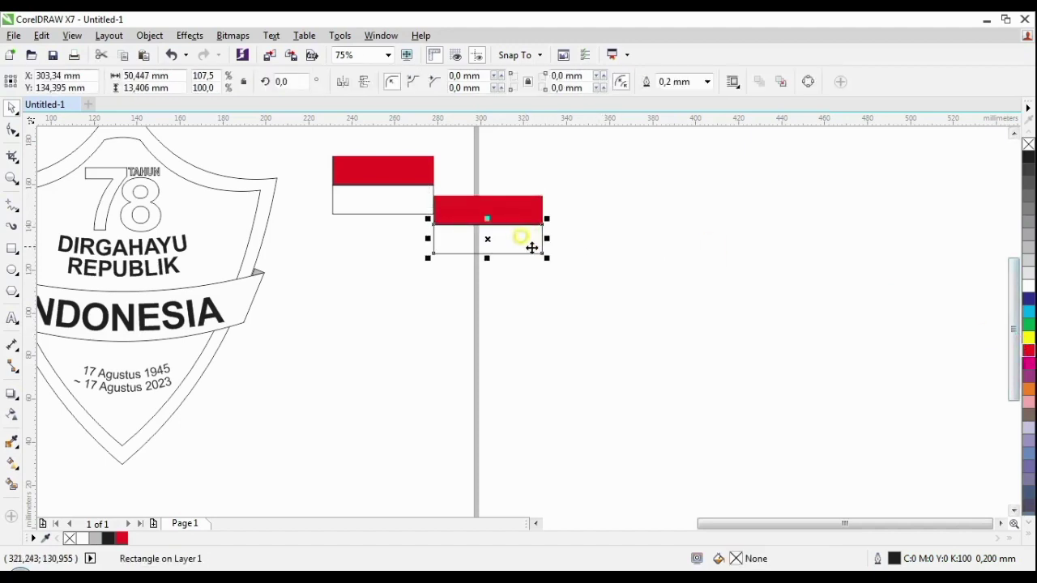
click(1029, 275)
Step: Fill the lower rectangle of the original pair with light gray
click(383, 201)
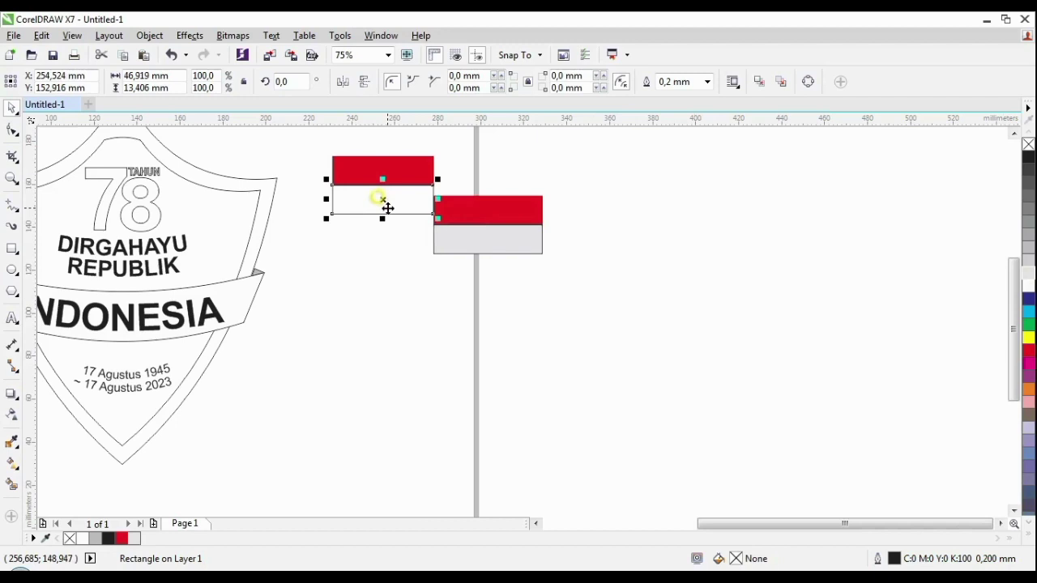
click(1028, 278)
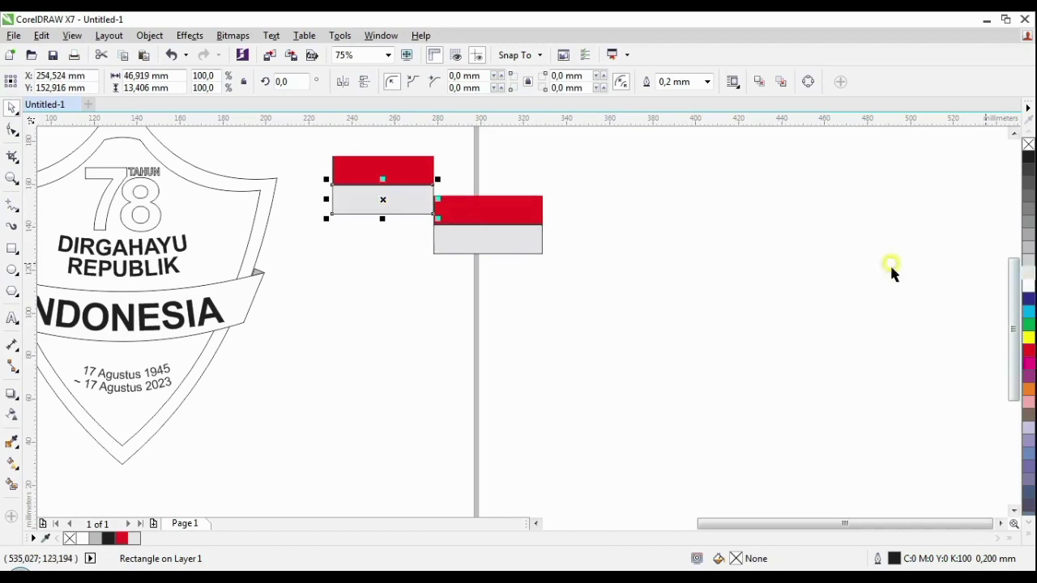
click(551, 243)
click(486, 241)
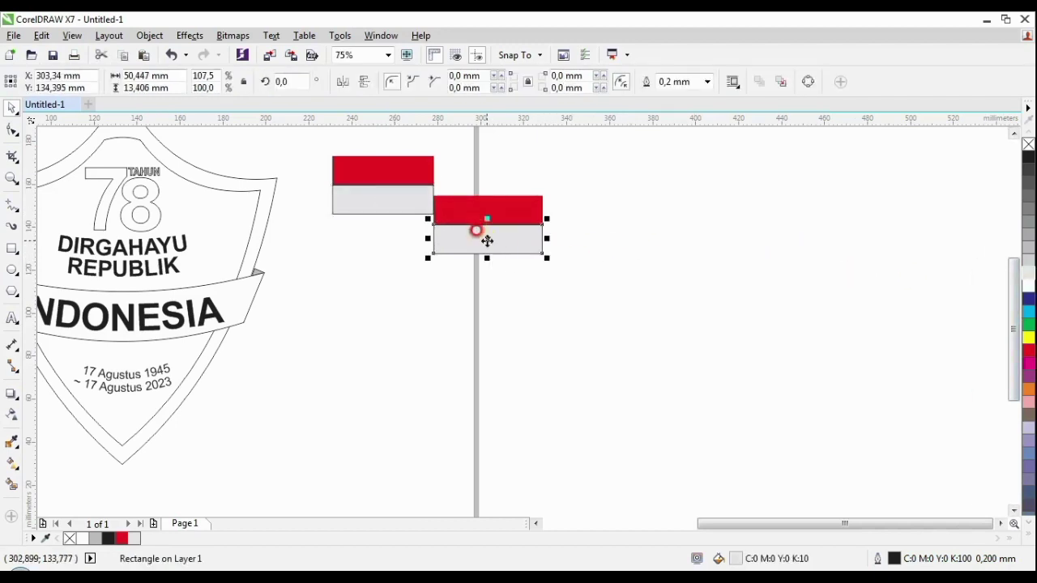
click(571, 270)
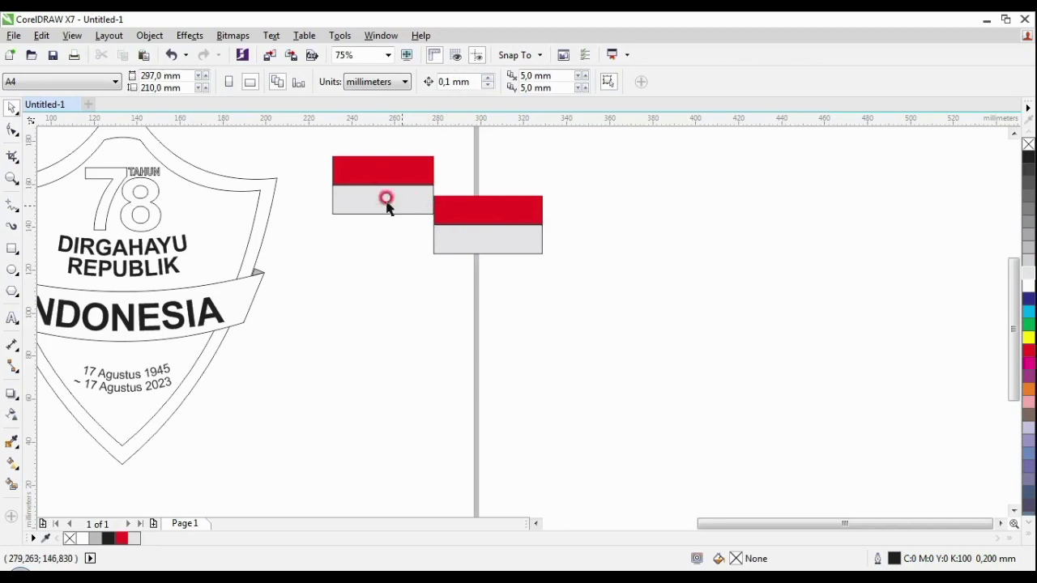
Step: Stretch the copied pair of rectangles to a width of about 63.6 mm, extending only its right side
drag(564, 279, 580, 288)
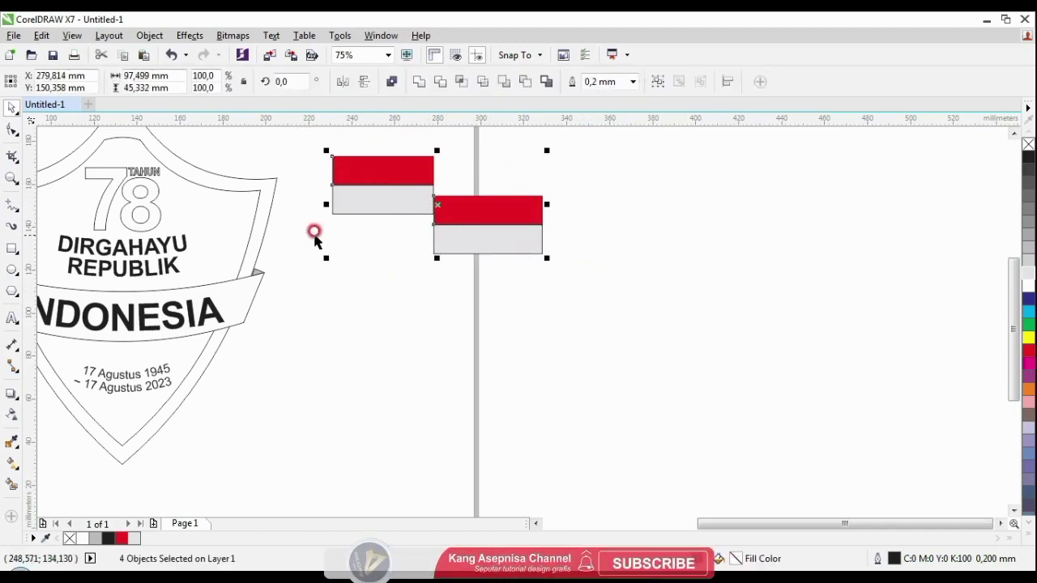
click(498, 211)
shift+click(532, 226)
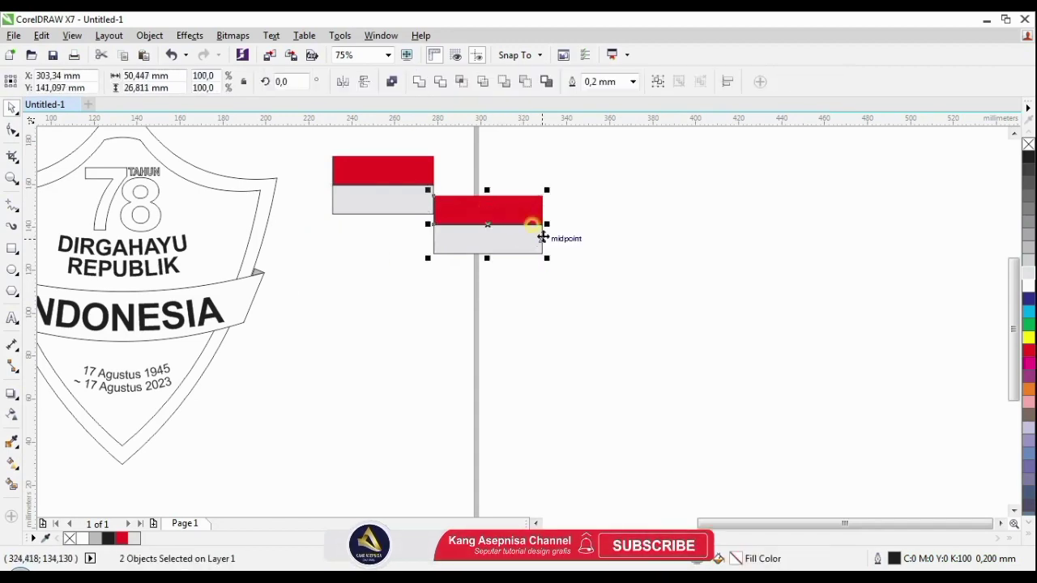
drag(550, 222, 570, 222)
click(299, 145)
drag(474, 217, 608, 270)
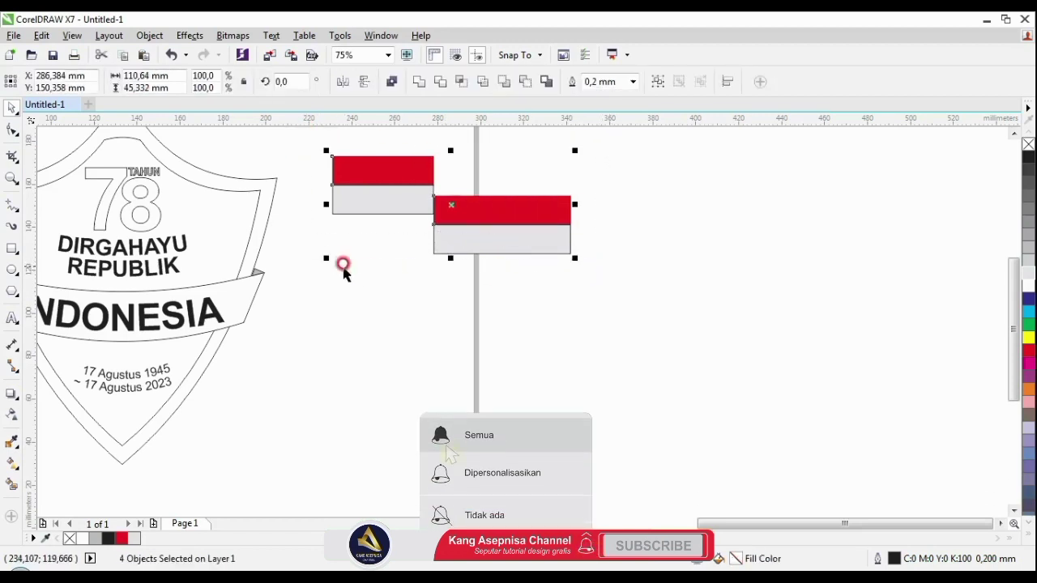
click(343, 272)
Step: Group the copied pair's two rectangles and raise the group about 3.2 mm along the original pair's right edge
scroll(430, 209, up, 2)
click(457, 208)
key(Escape)
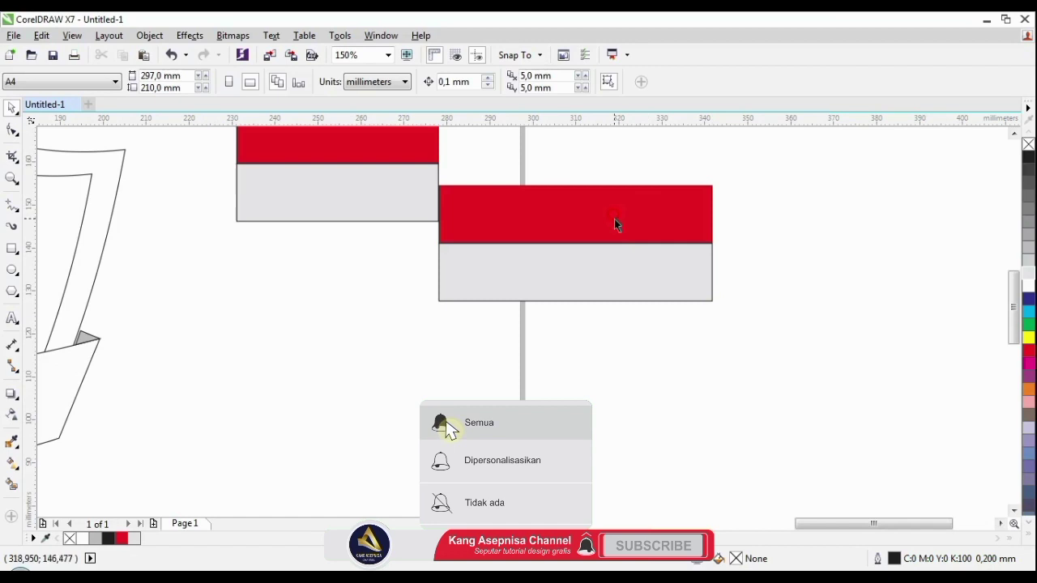
click(1014, 134)
click(478, 289)
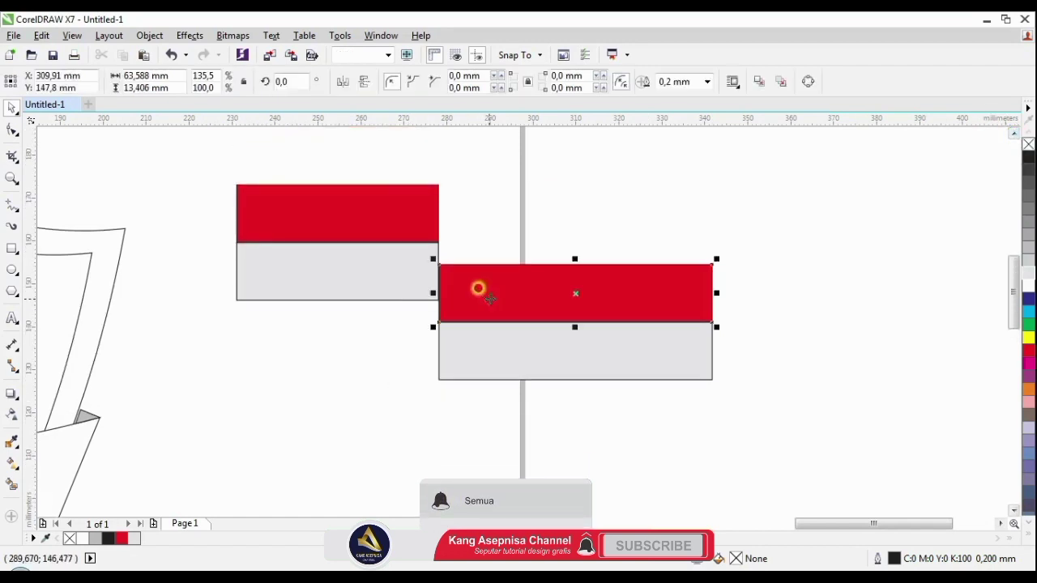
shift+click(485, 365)
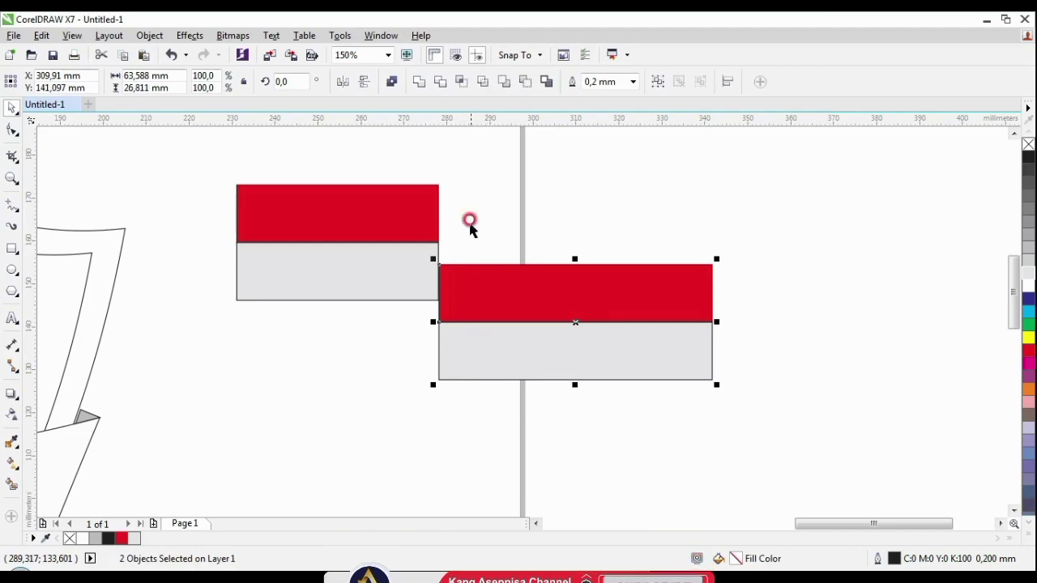
click(656, 83)
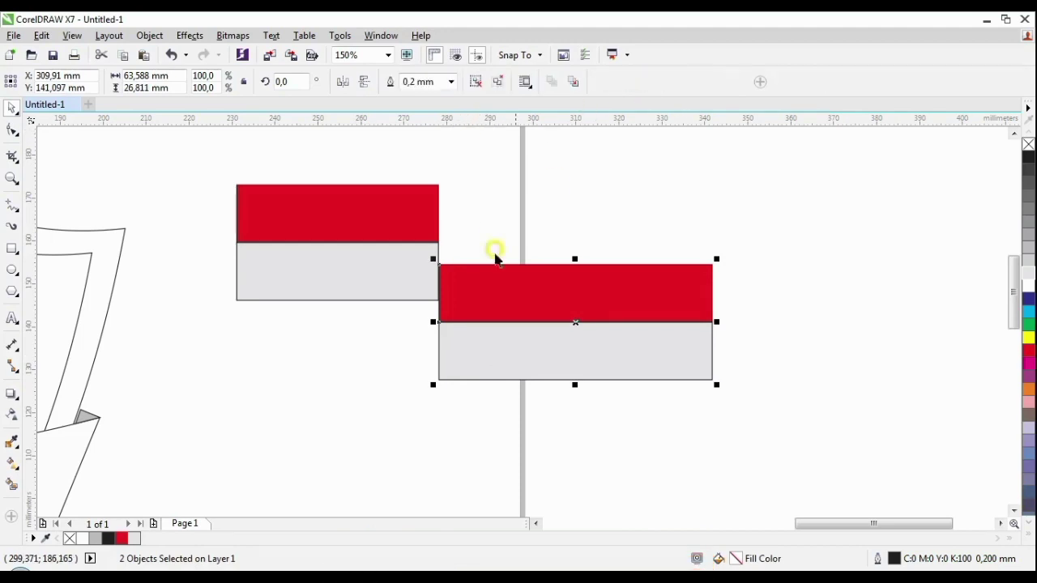
mouse_move(456, 297)
mouse_down()
mouse_move(446, 273)
mouse_move(459, 284)
mouse_up()
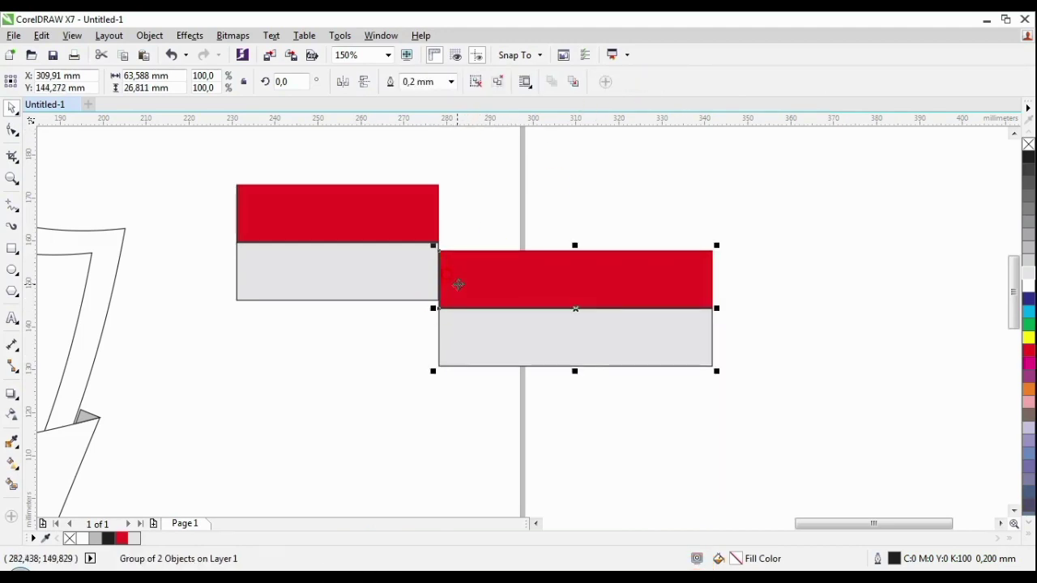
click(389, 381)
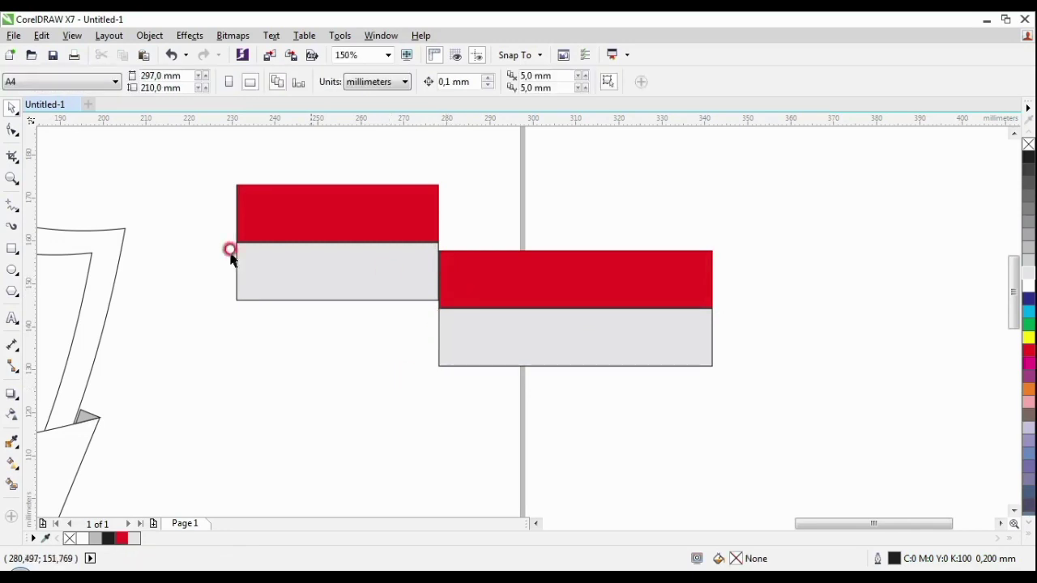
Step: Group all the flag pieces and skew them vertically by about 6° so the right end drops
drag(682, 373, 756, 405)
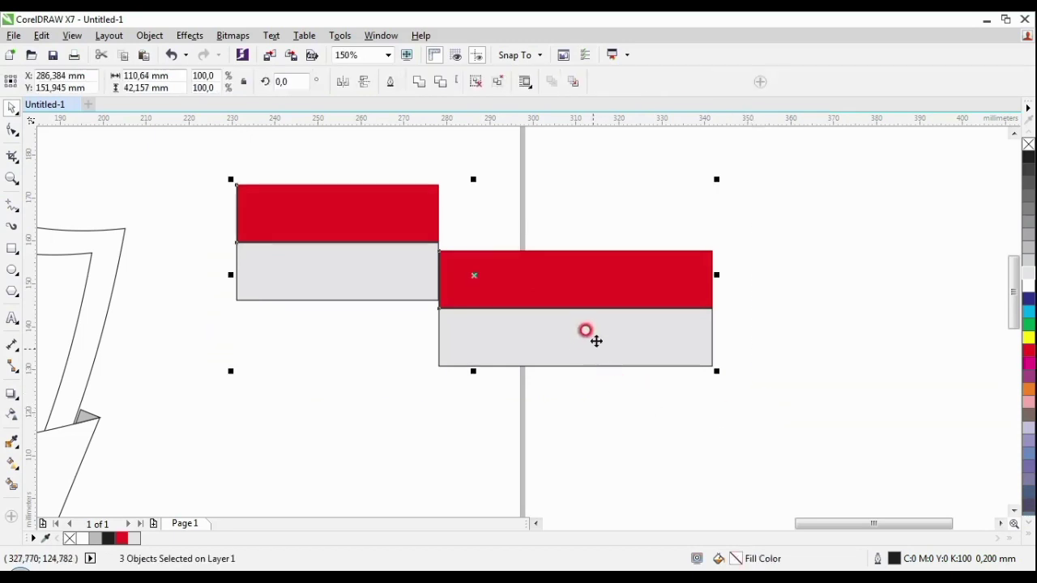
key(ctrl+g)
click(595, 310)
drag(717, 283, 720, 334)
Step: Ungroup the skewed flag so that its right section can be handled separately from the left one
click(484, 263)
click(474, 301)
click(476, 86)
click(461, 320)
click(451, 320)
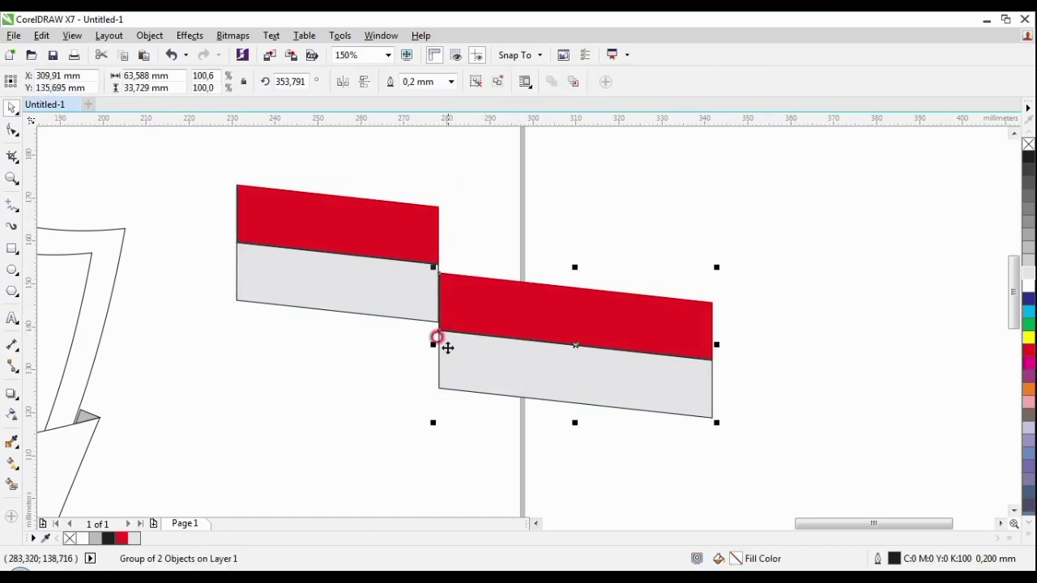
click(485, 242)
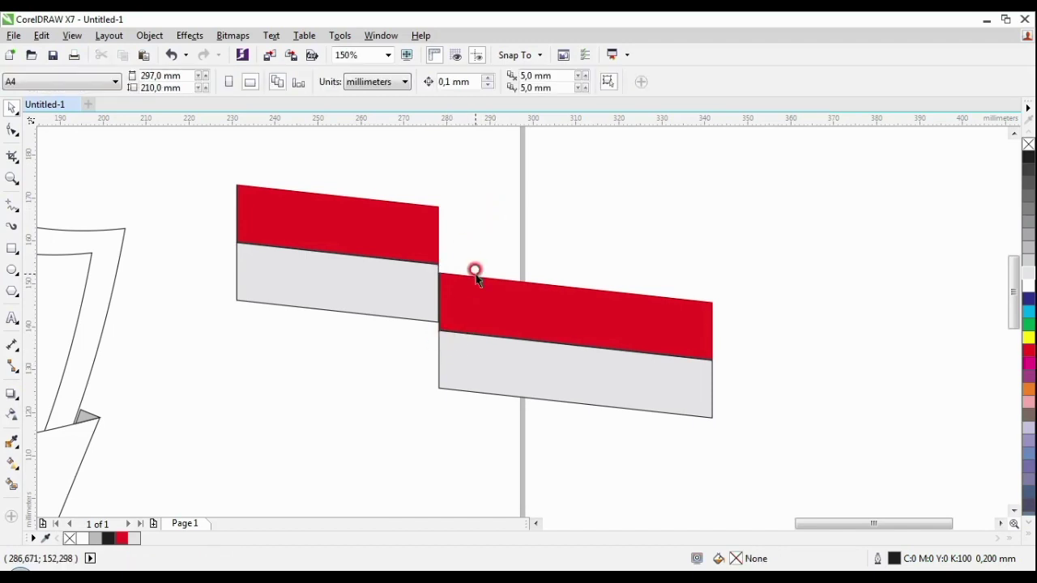
Step: Raise the flag's right section about 4.9 mm, keeping it against the left section's right edge
click(446, 302)
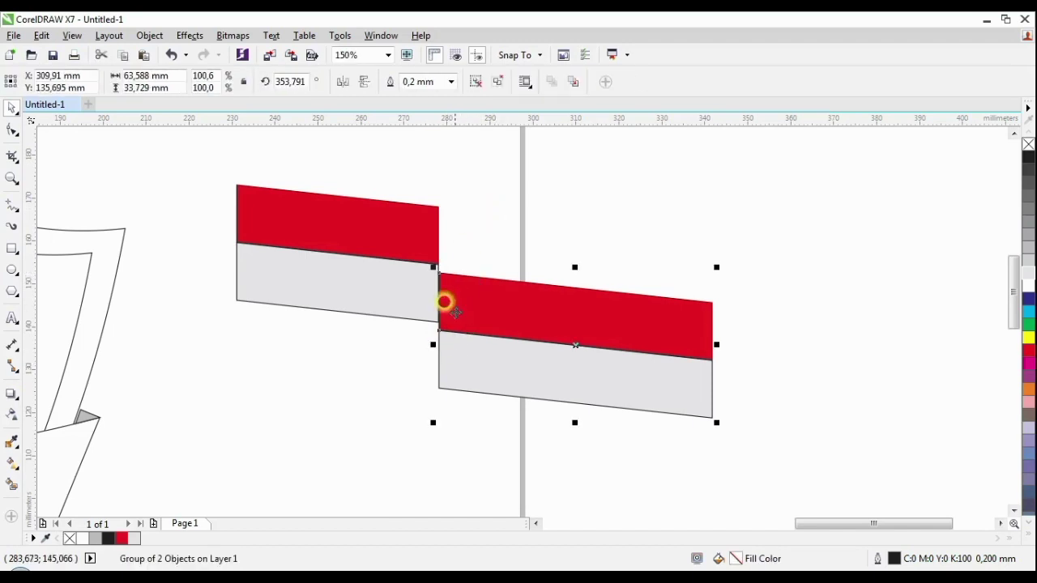
scroll(461, 313, up, 2)
drag(458, 301, 453, 282)
scroll(475, 324, down, 3)
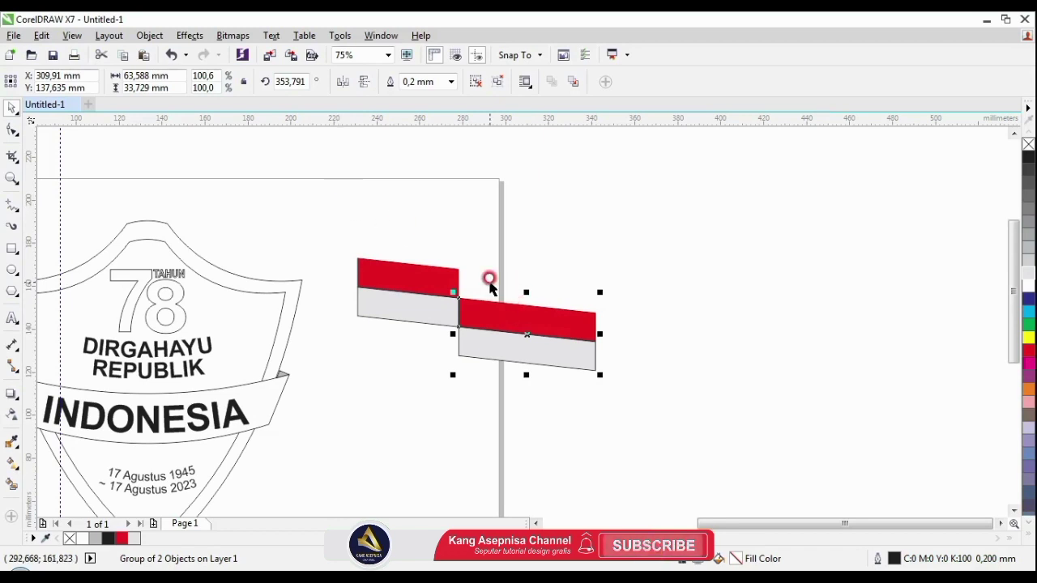
scroll(489, 287, up, 1)
click(441, 337)
drag(455, 349, 453, 336)
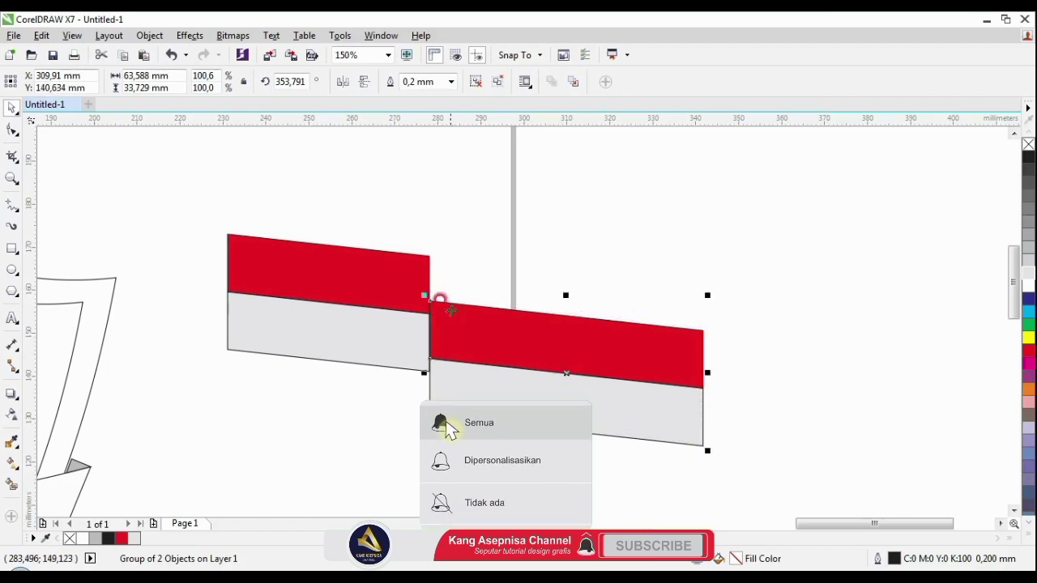
click(461, 242)
Step: Group both flag sections together and remove the outline from the whole flag
scroll(462, 242, down, 1)
drag(309, 206, 632, 365)
key(ctrl+g)
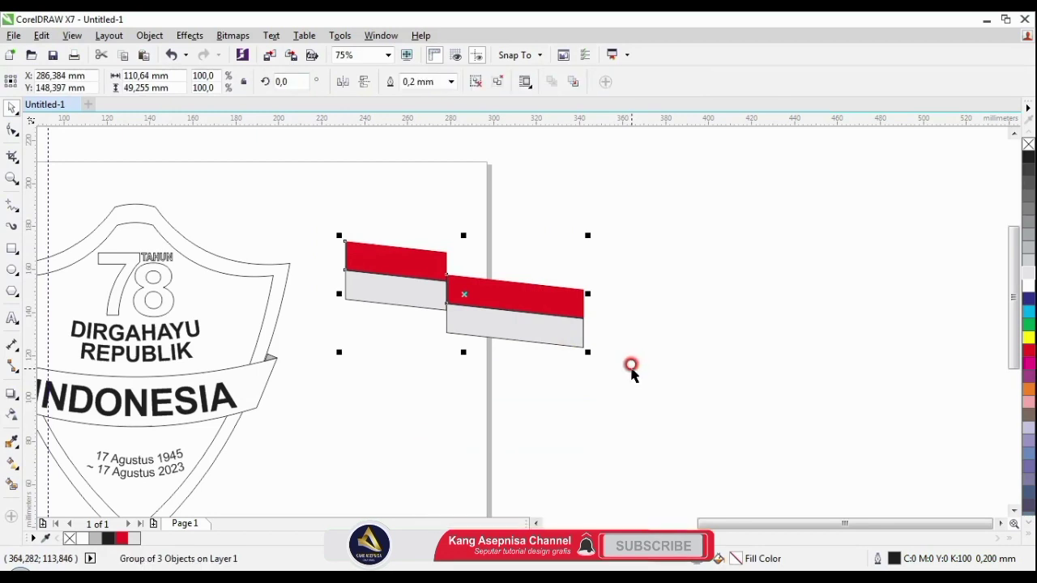
right_click(1029, 144)
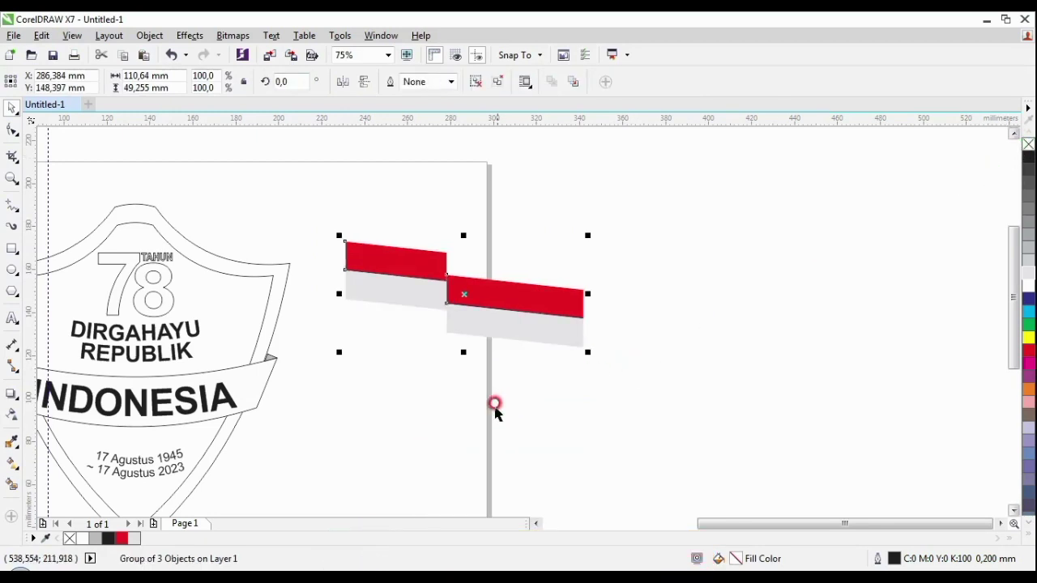
click(495, 408)
Step: Skew the grouped flag vertically once more so that it slopes more steeply down to the right
click(526, 326)
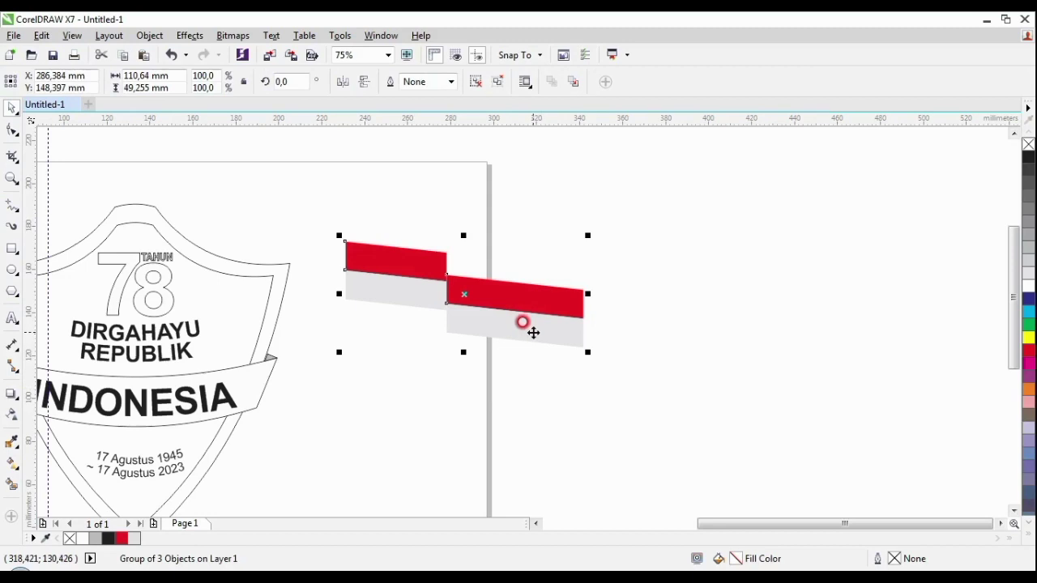
scroll(533, 332, down, 2)
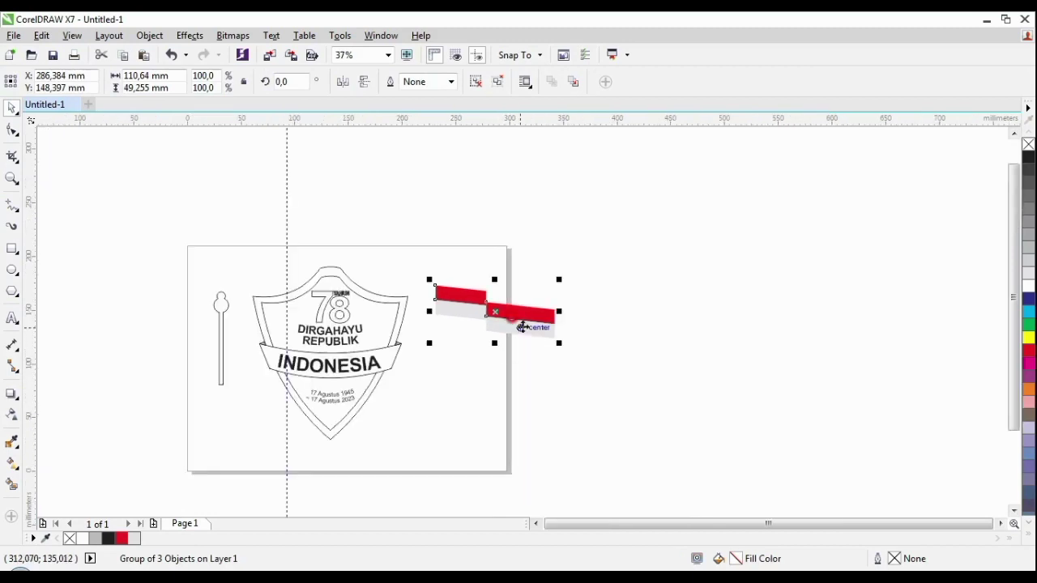
click(537, 314)
drag(559, 312, 559, 336)
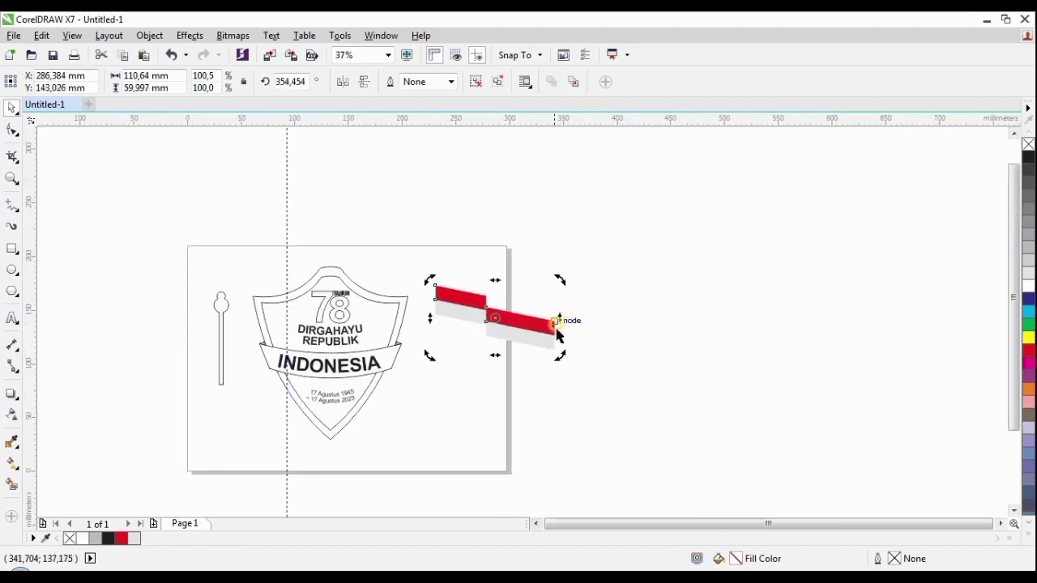
click(514, 396)
Step: Move the flagpole against the flag's left edge and fill it with light gray
click(219, 337)
drag(226, 320, 443, 299)
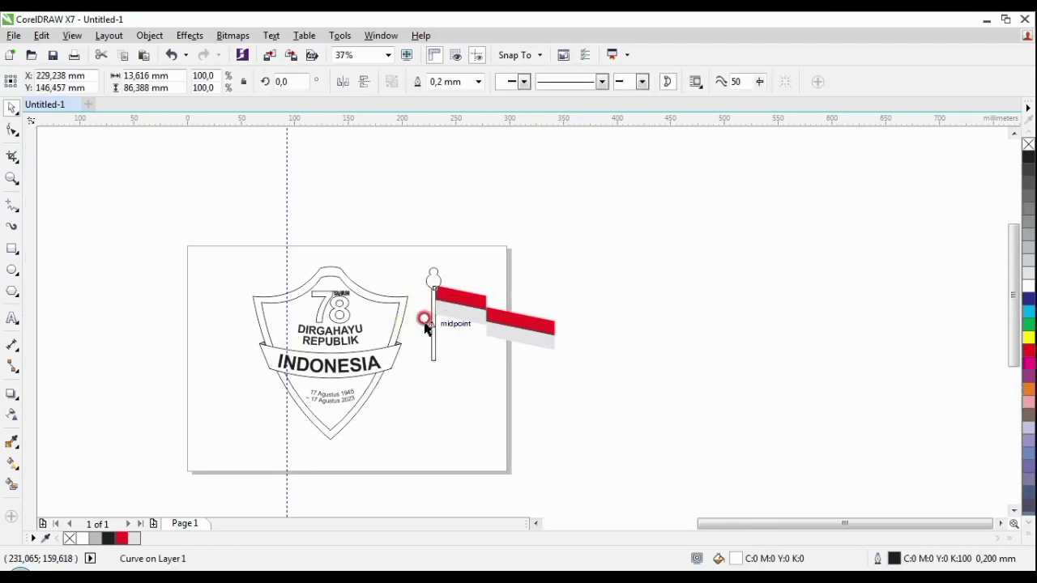
scroll(431, 321, up, 2)
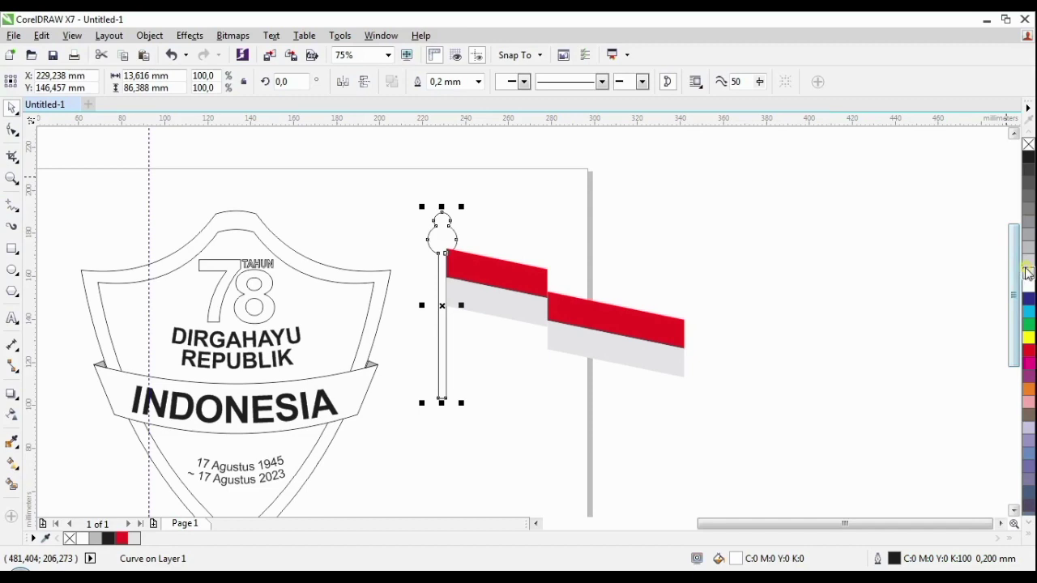
click(1027, 272)
click(457, 295)
Step: Move the flag group down about 3 mm along the pole so its upper corner clears the pole's round top
scroll(456, 288, up, 2)
click(462, 273)
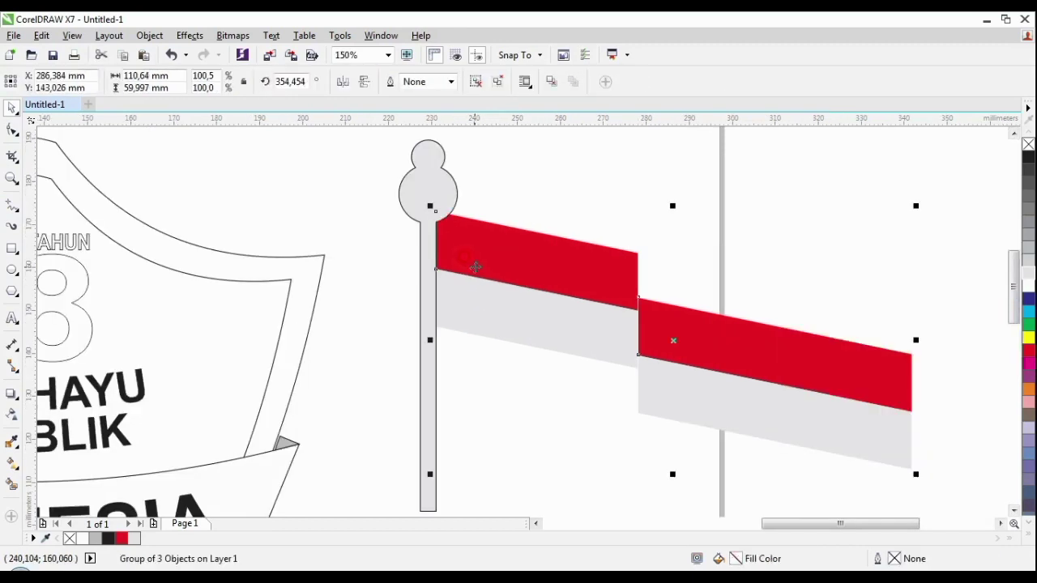
click(517, 189)
scroll(465, 276, up, 2)
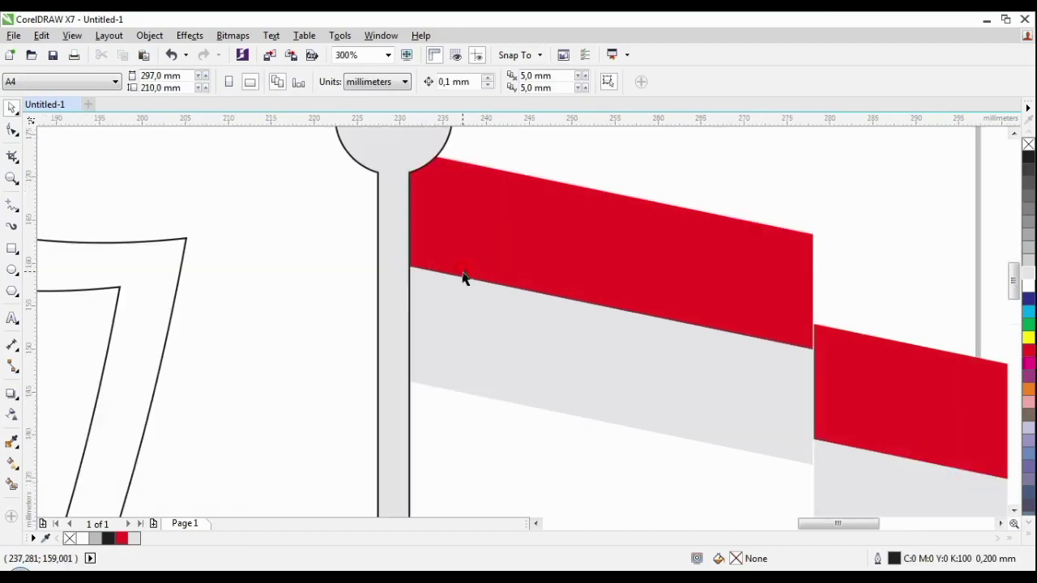
click(446, 236)
drag(443, 225, 443, 242)
scroll(461, 252, down, 4)
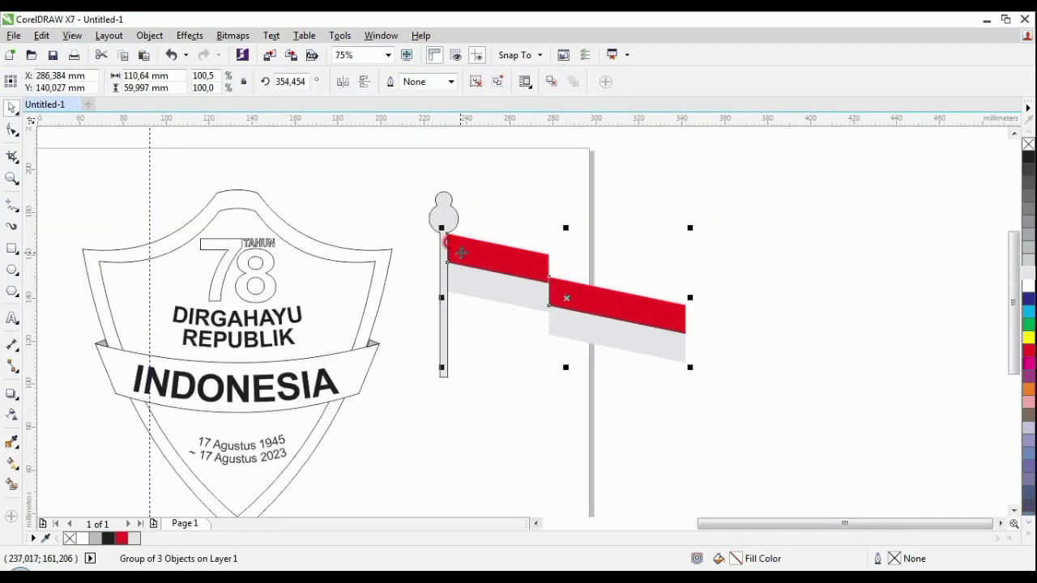
Step: Enlarge the flagpole proportionally to about 140% from its upper-left corner, to about 19.1 by 121.2 mm
click(443, 376)
click(444, 378)
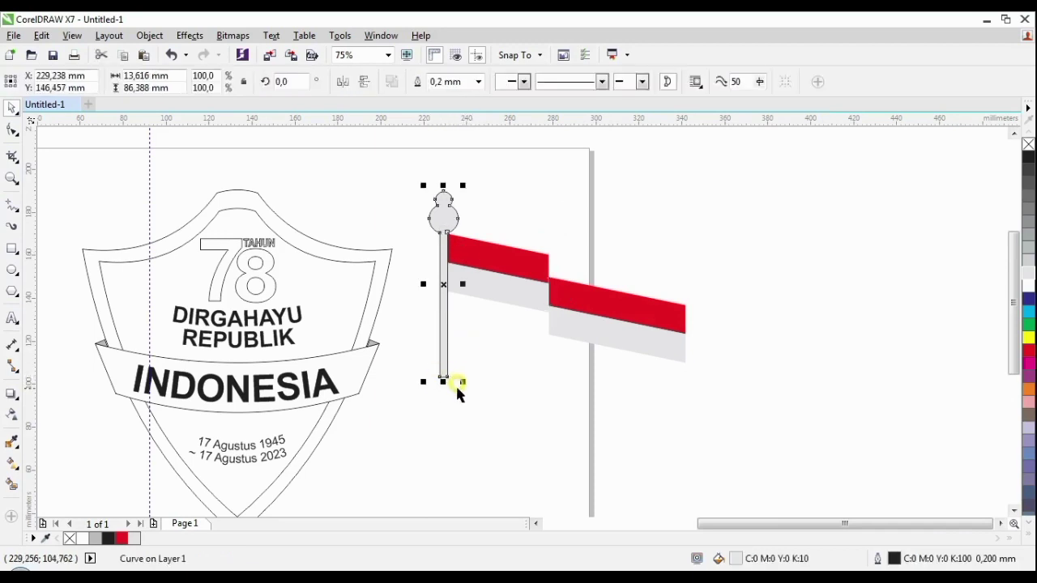
drag(461, 382, 493, 461)
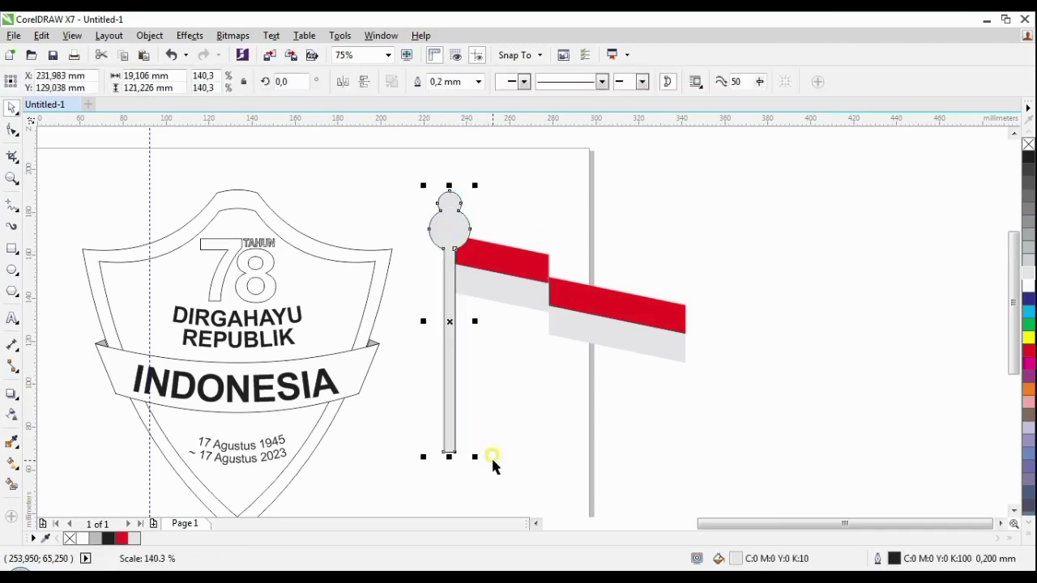
Step: Lower the flag about 6.7 mm below the pole's round top and scale it down proportionally from its lower-right corner
click(511, 301)
drag(497, 290, 511, 300)
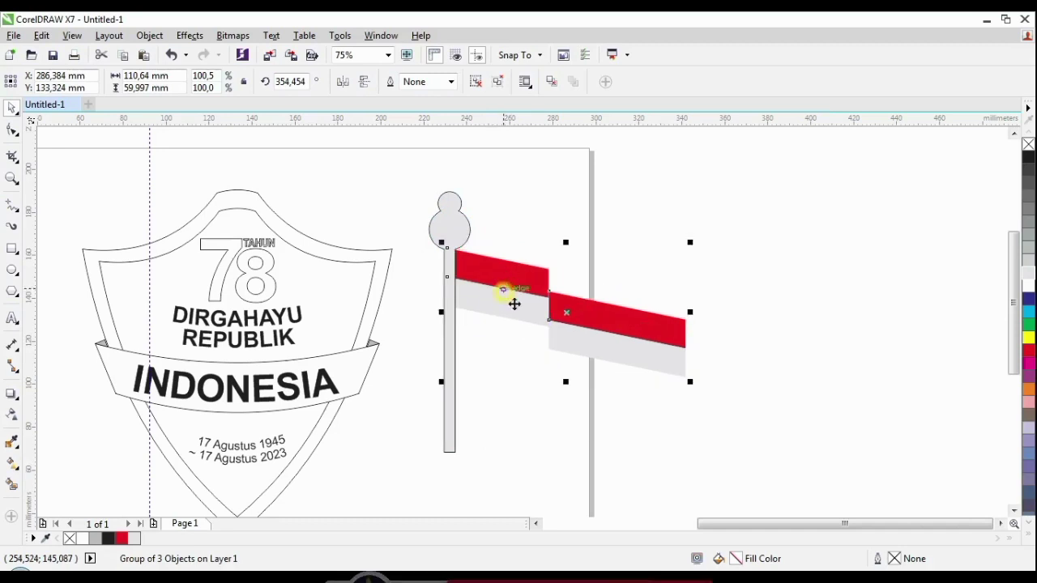
drag(686, 379, 656, 359)
click(456, 368)
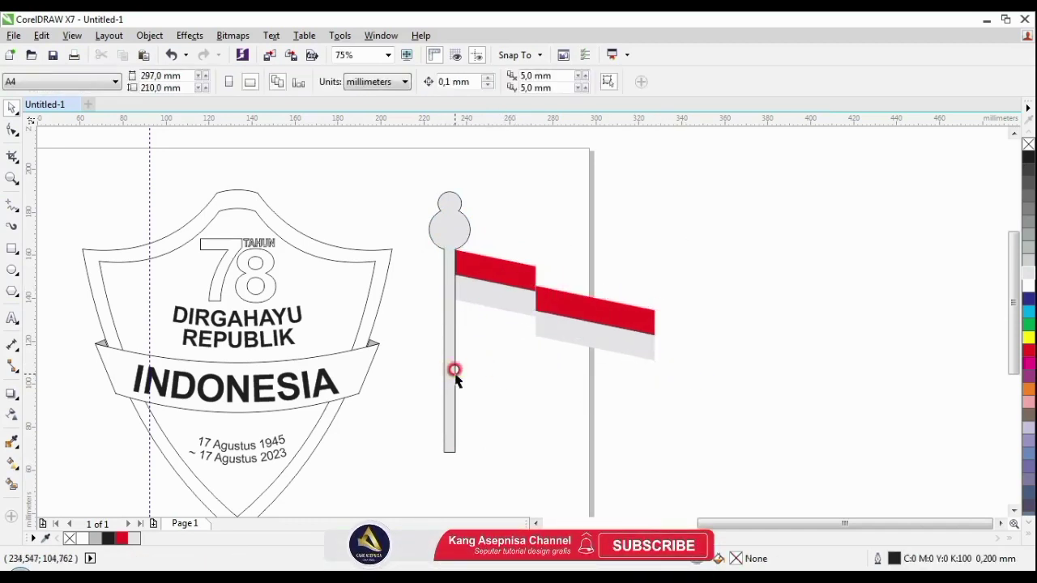
Step: Narrow the flagpole to a width of about 16 mm and shorten it by lowering its upper end
click(451, 371)
drag(476, 322, 469, 324)
drag(445, 186, 444, 198)
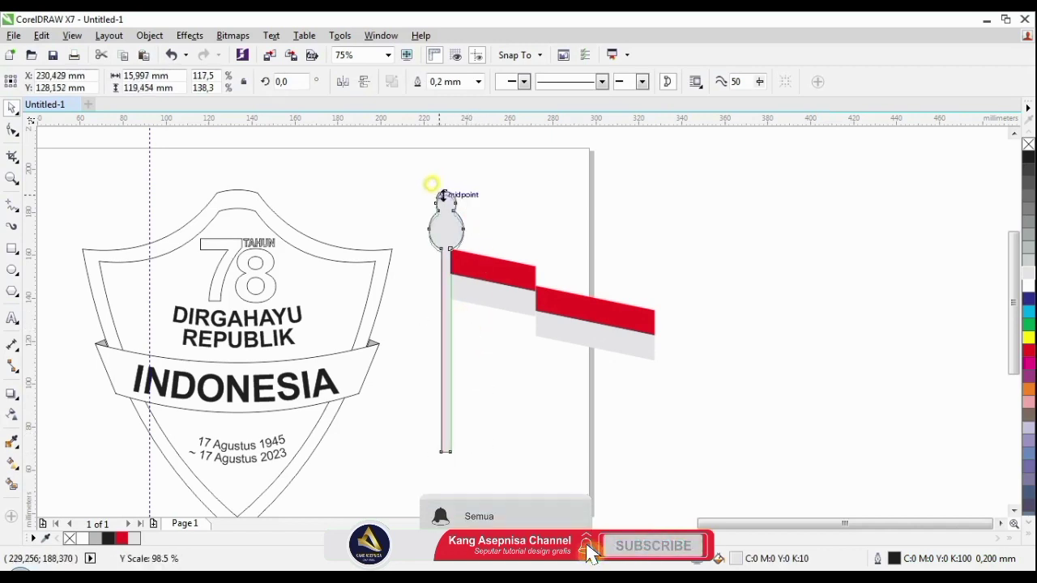
click(498, 341)
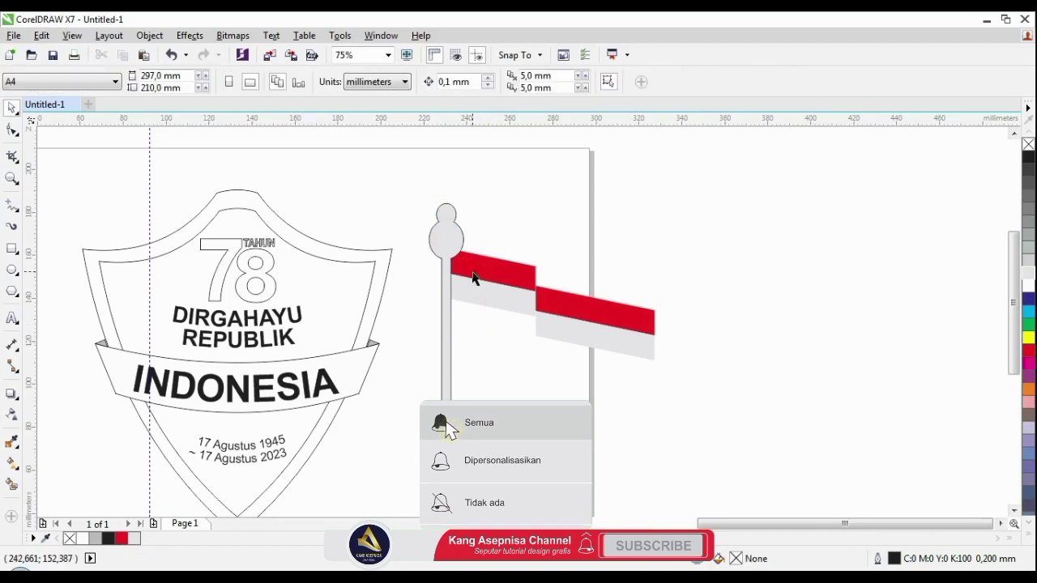
Step: Move the flag down slightly along the pole so its upper corner starts right below the pole's round top
scroll(475, 273, up, 1)
click(447, 239)
drag(447, 238, 454, 260)
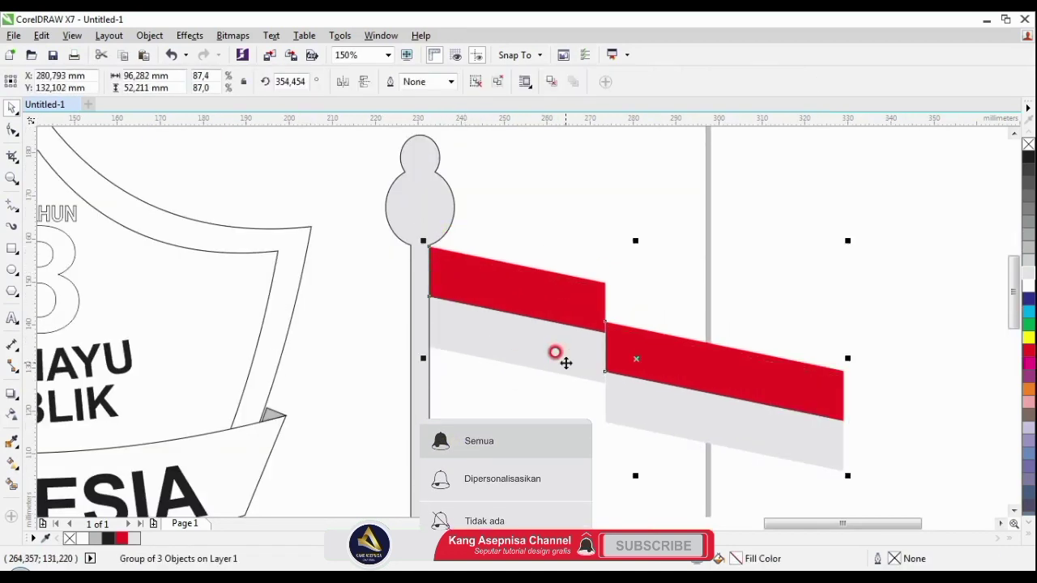
scroll(557, 354, down, 1)
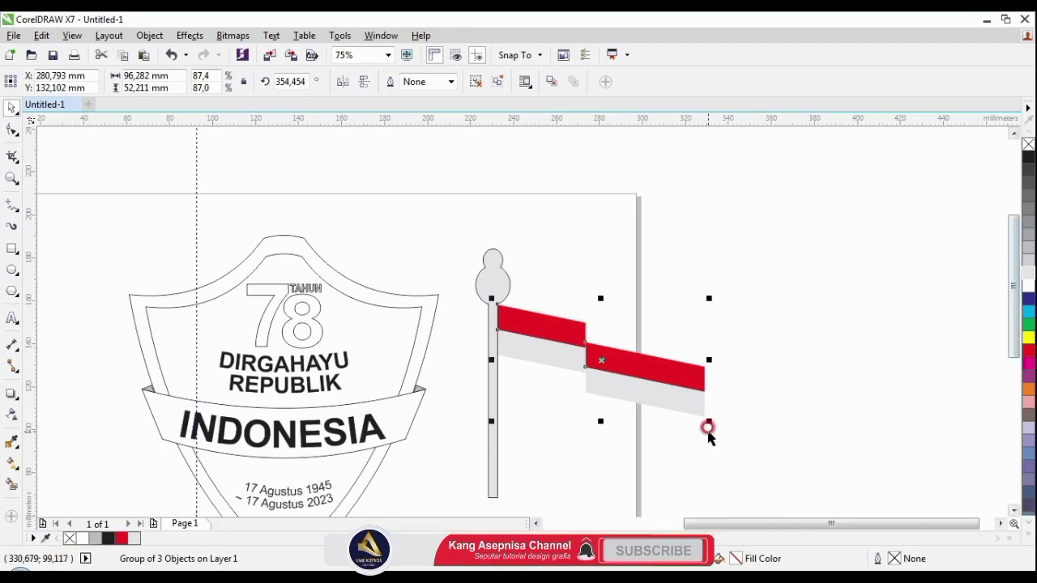
click(755, 426)
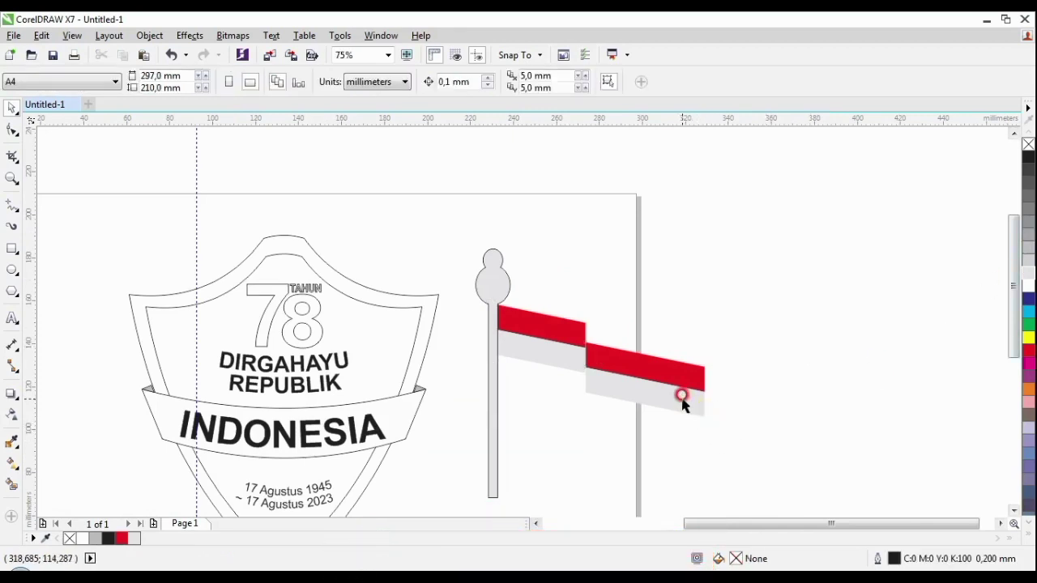
Step: Narrow the flag horizontally from its free end to a width of about 83.4 mm
scroll(666, 403, down, 1)
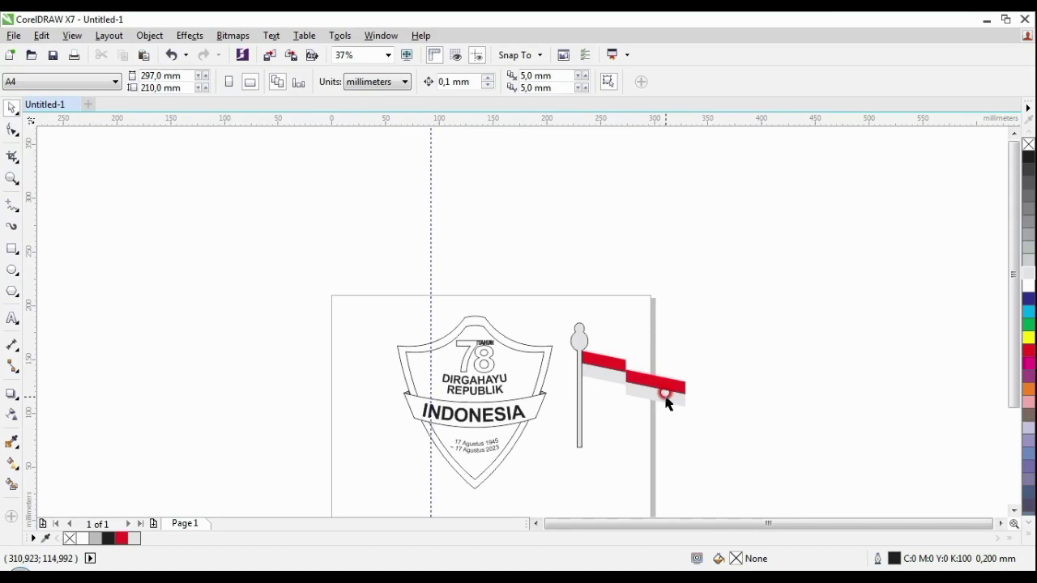
scroll(644, 387, up, 1)
click(716, 382)
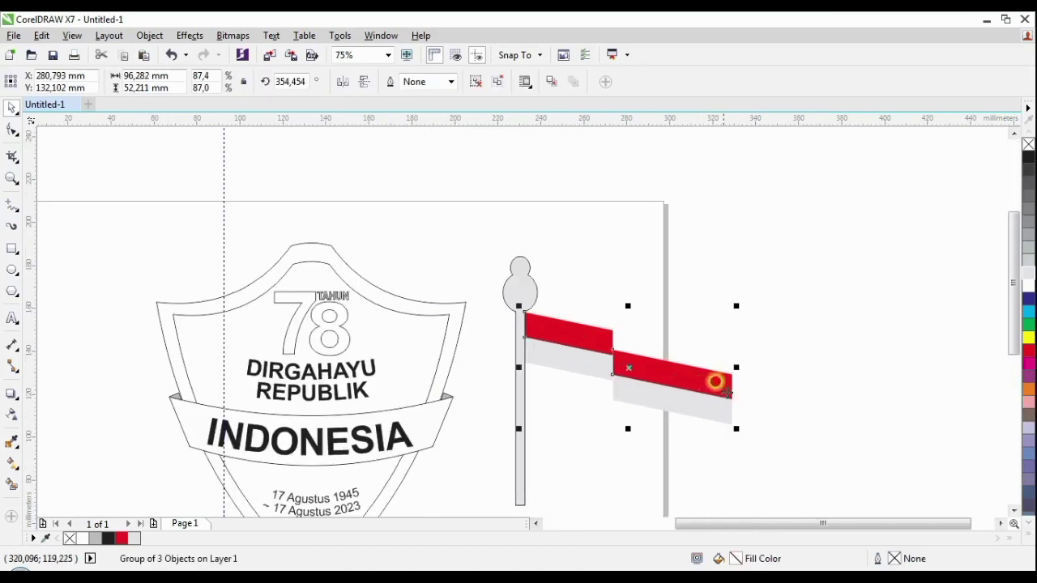
drag(735, 368, 707, 368)
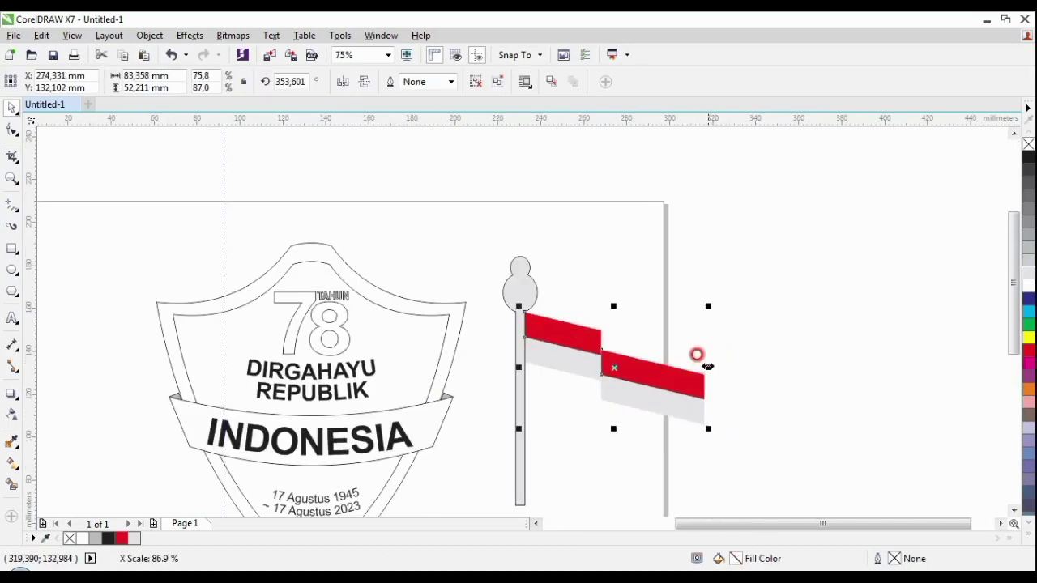
click(633, 456)
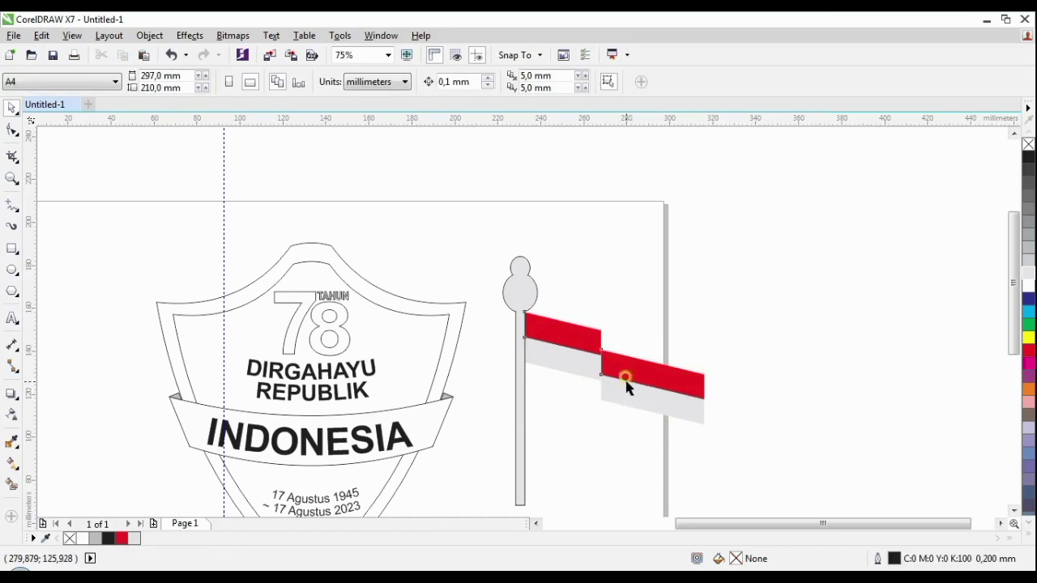
Step: Group the flag with its pole and rotate the group counterclockwise by about 14.7°
click(626, 387)
drag(639, 435, 725, 474)
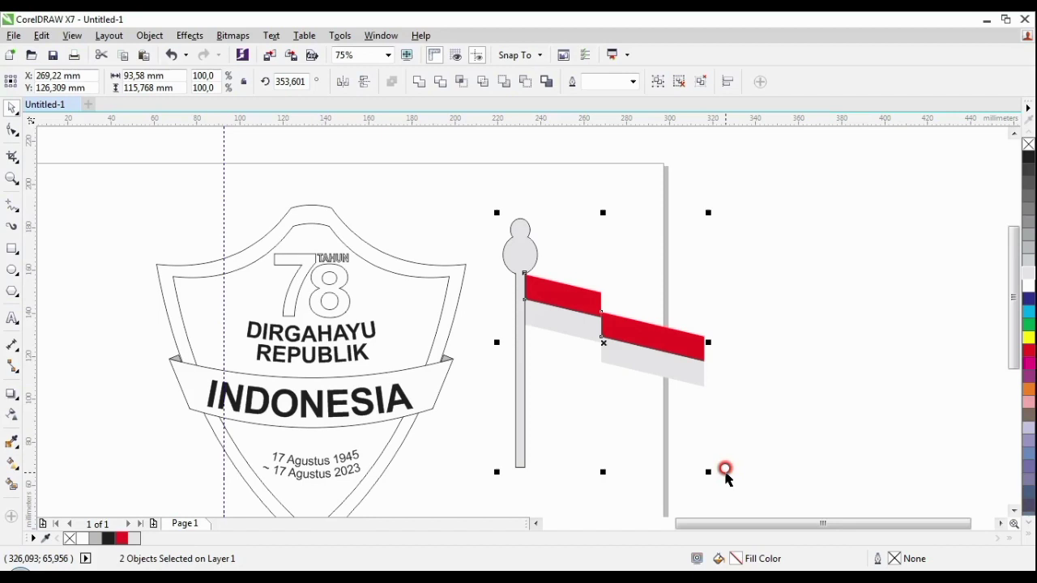
key(ctrl+g)
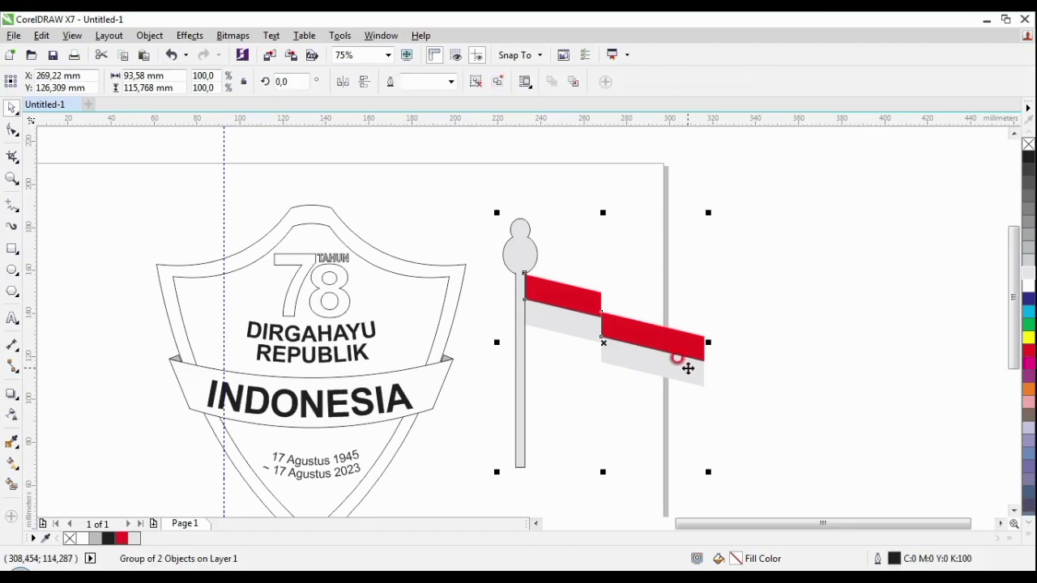
click(688, 367)
drag(703, 470, 732, 441)
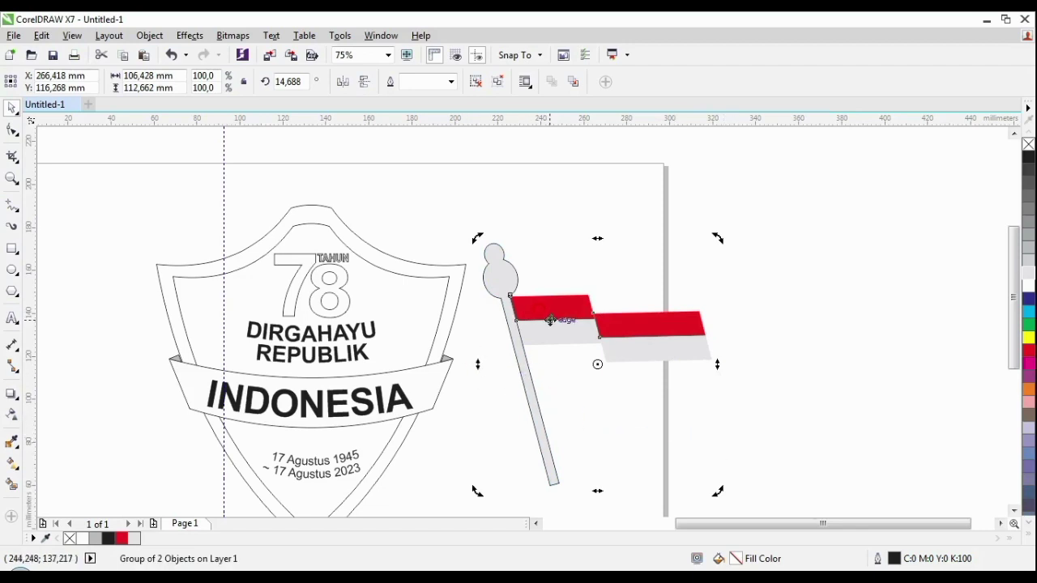
Step: Mirror the flag group horizontally and rotate it to about 208.8° so the pole's round end leans toward the shield
click(476, 366)
drag(478, 363, 654, 301)
click(864, 323)
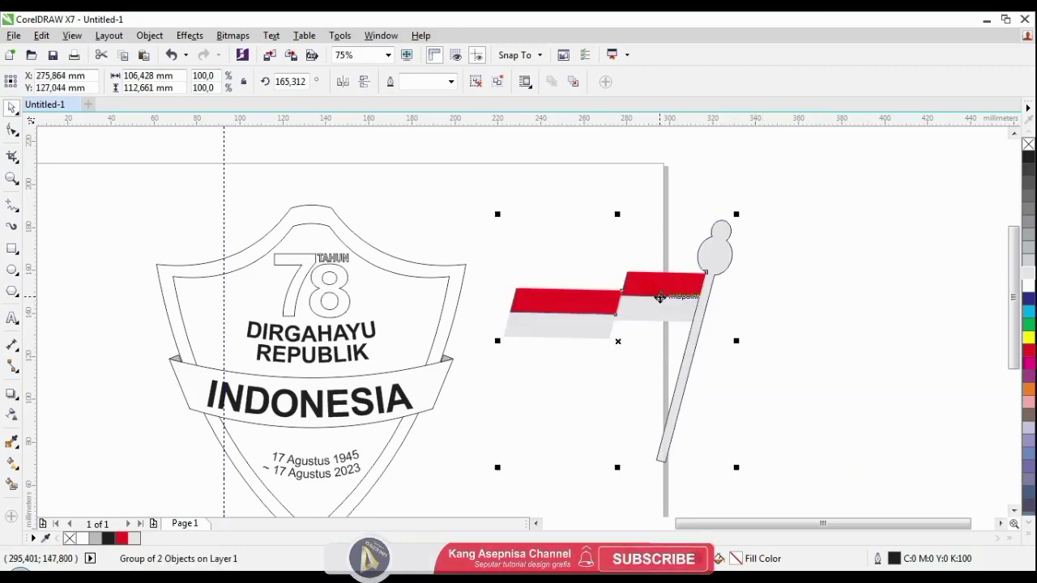
drag(726, 461, 829, 299)
click(737, 357)
click(737, 356)
click(737, 358)
drag(744, 433, 714, 461)
click(720, 394)
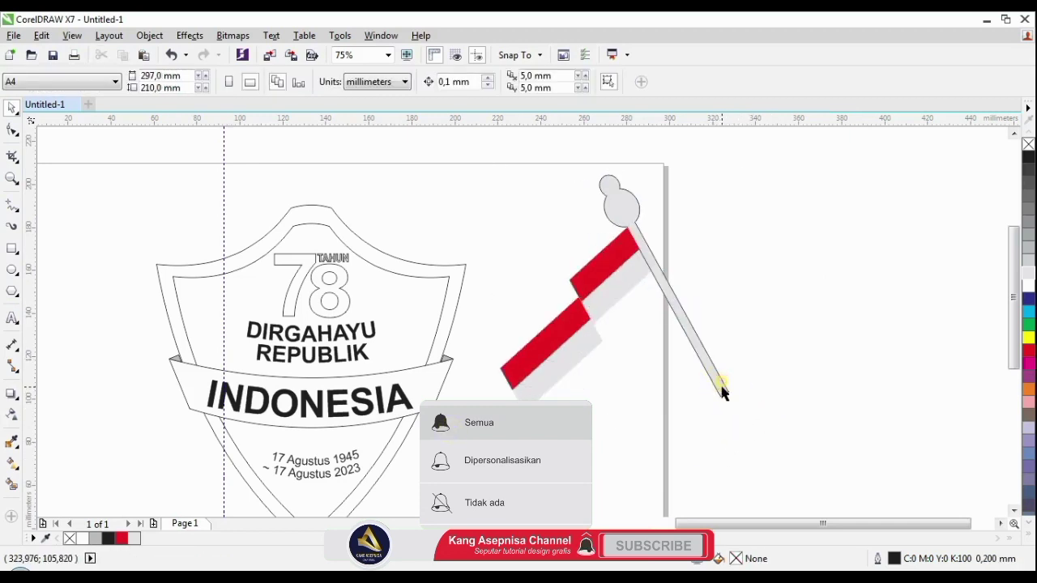
Step: Scale the flag group down to about 30.4 by 31.6 mm and place it inside the shield, left of the number 78
click(722, 392)
drag(735, 422, 676, 301)
drag(606, 260, 275, 328)
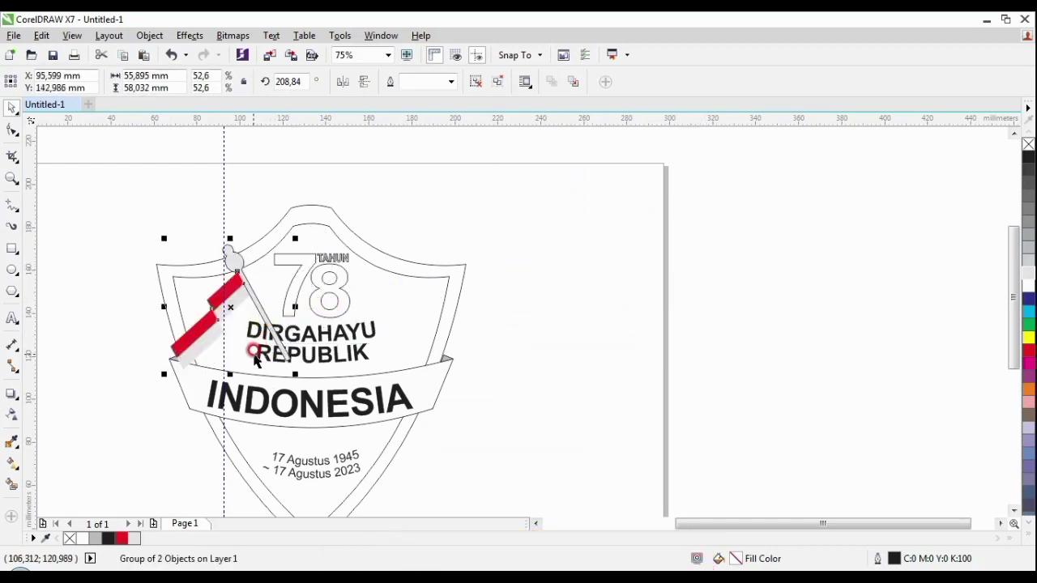
scroll(255, 359, up, 2)
drag(325, 392, 280, 262)
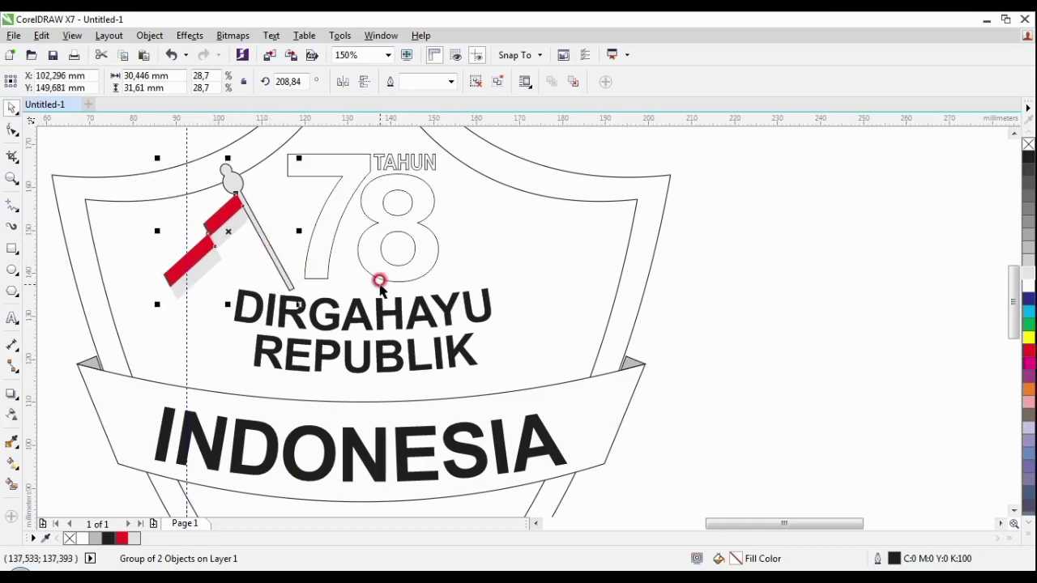
click(750, 320)
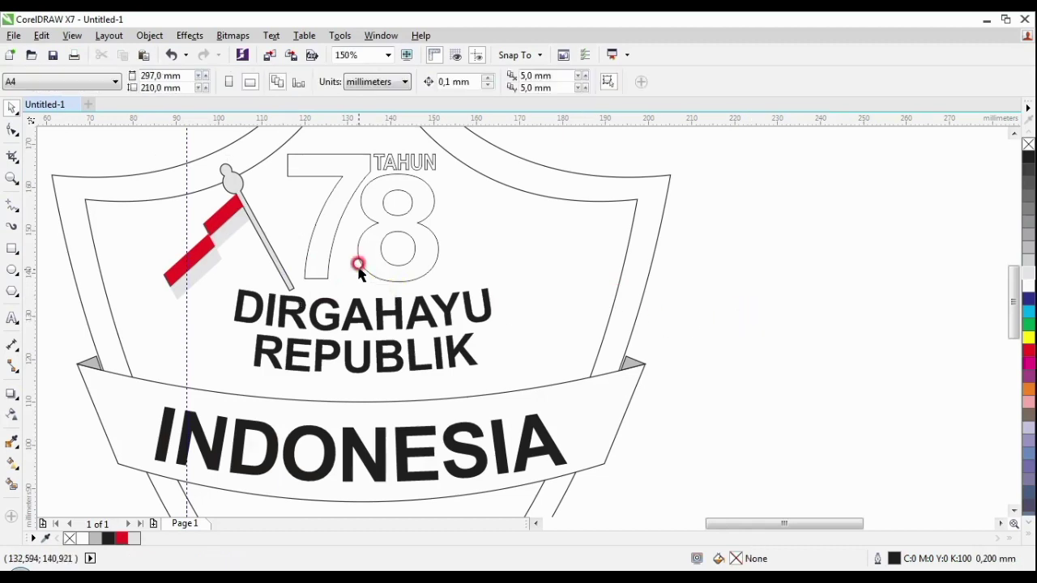
Step: Place a horizontally mirrored copy of the flag group inside the shield, right of the number 78
scroll(358, 267, down, 2)
click(311, 261)
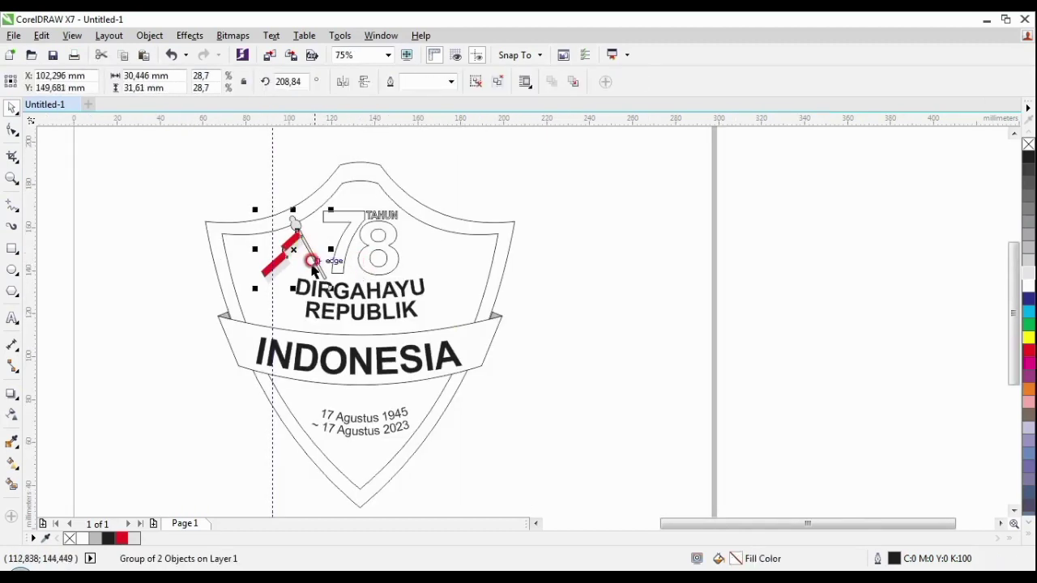
drag(311, 269, 322, 260)
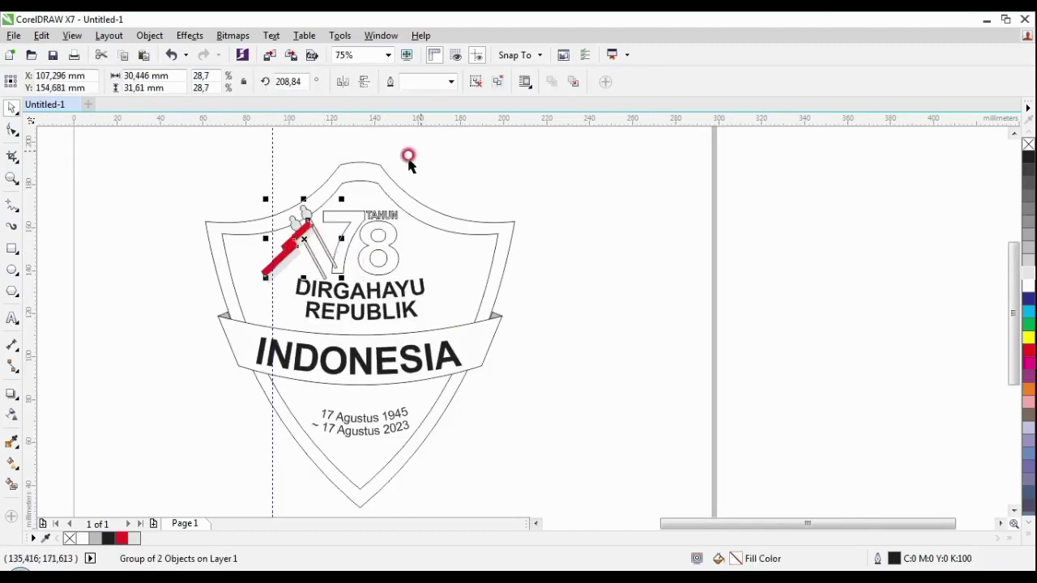
drag(270, 241, 403, 241)
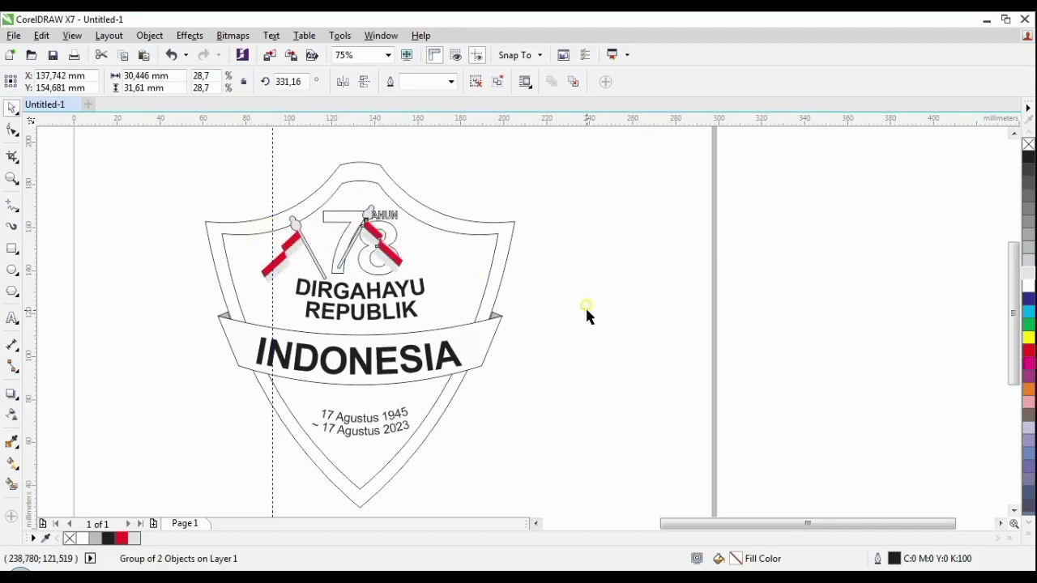
click(585, 306)
click(373, 240)
drag(369, 236, 435, 242)
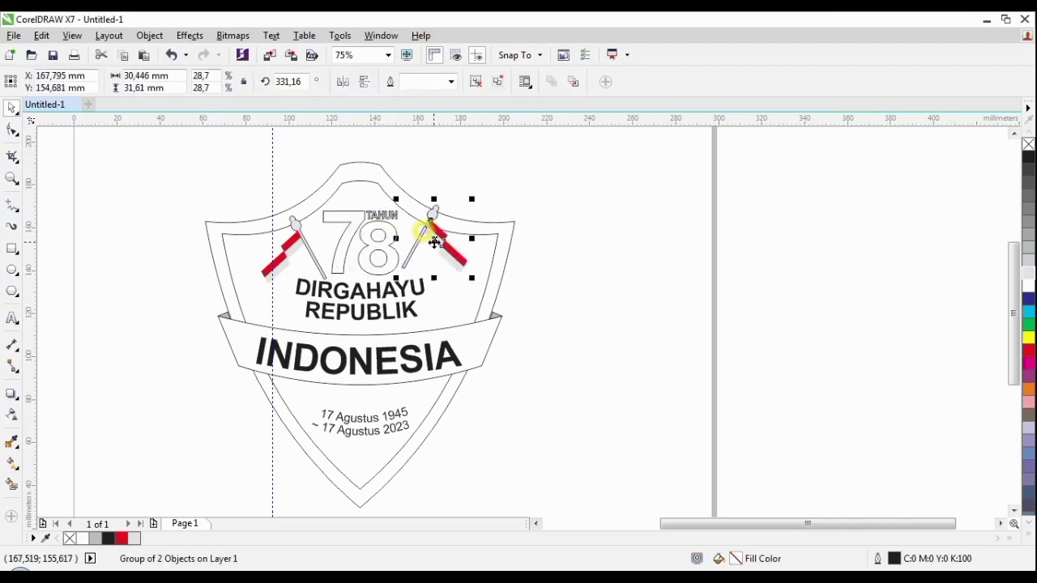
Step: Align the mirrored flag group to the same height as the flag group left of the number 78
shift+click(320, 267)
click(583, 279)
click(444, 245)
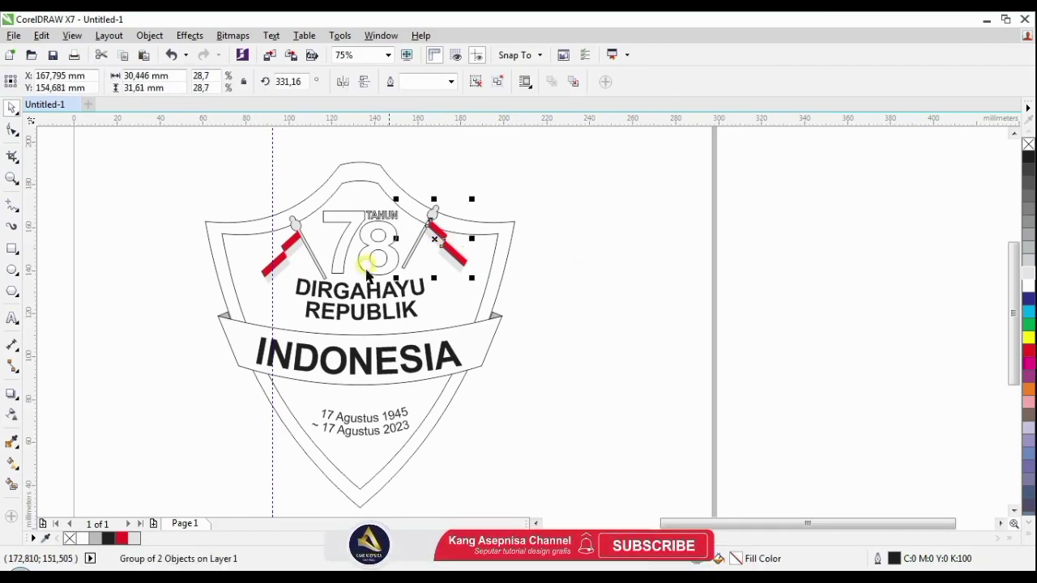
shift+click(320, 269)
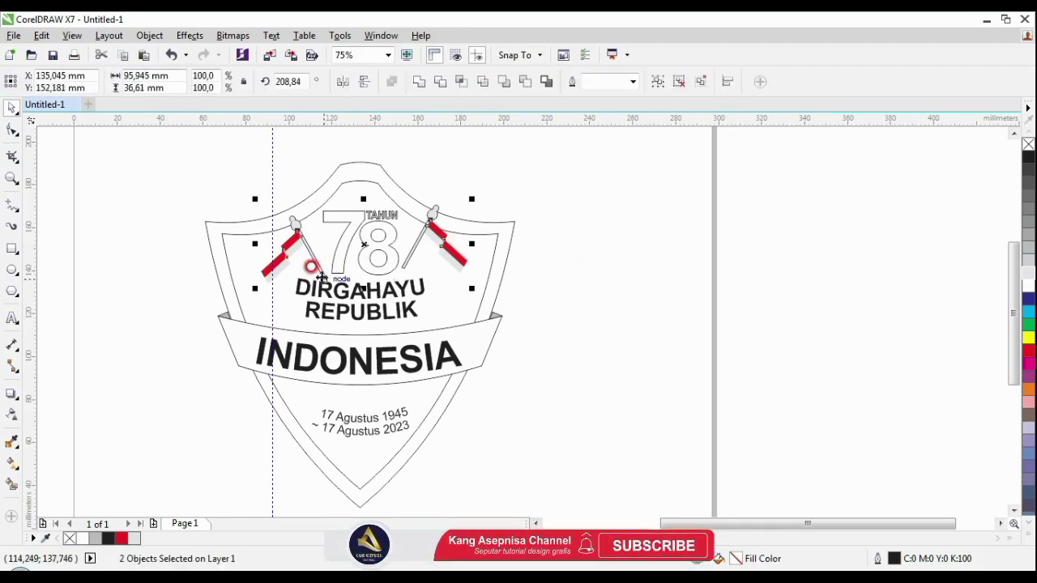
click(583, 298)
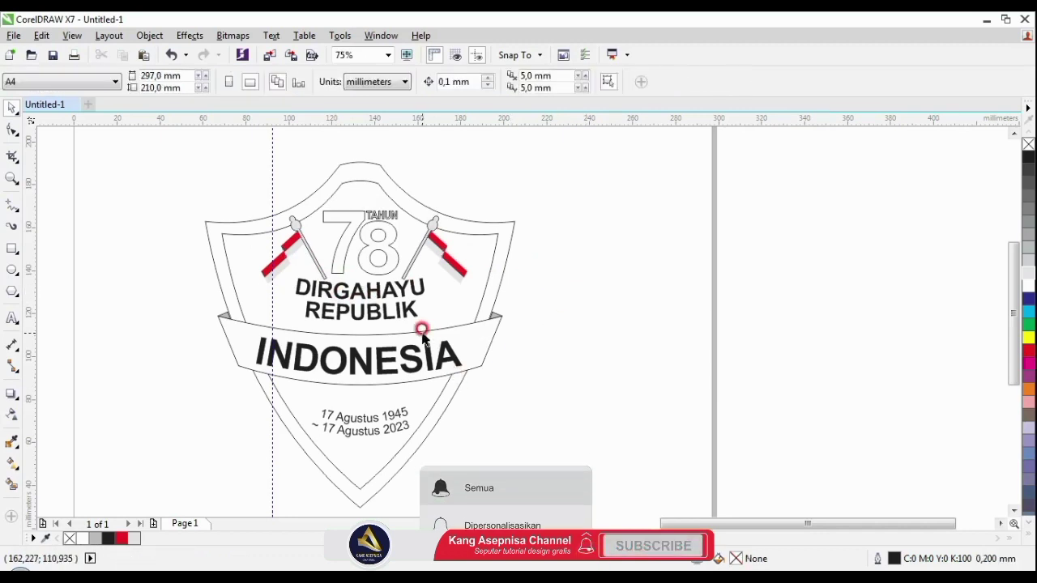
Step: Fill the outer shield shape with light grey and place it behind the inner shield shape
click(12, 180)
drag(352, 243, 557, 496)
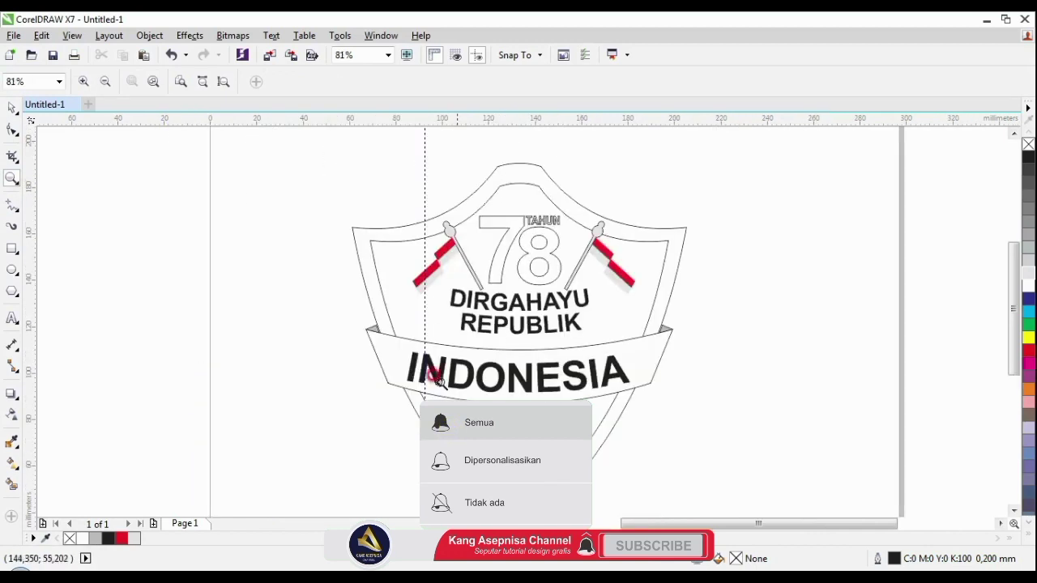
click(12, 108)
click(535, 184)
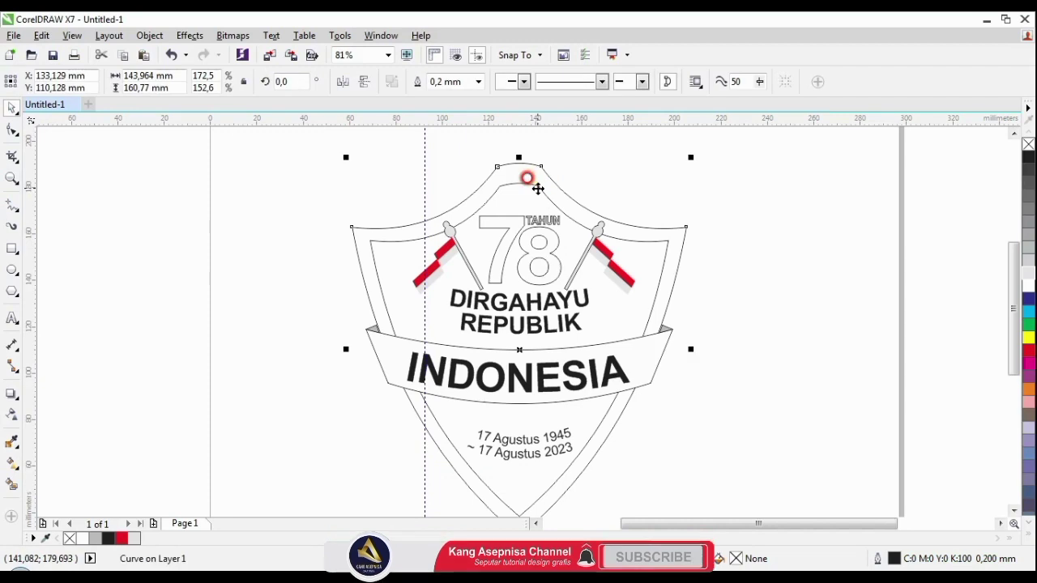
click(1026, 247)
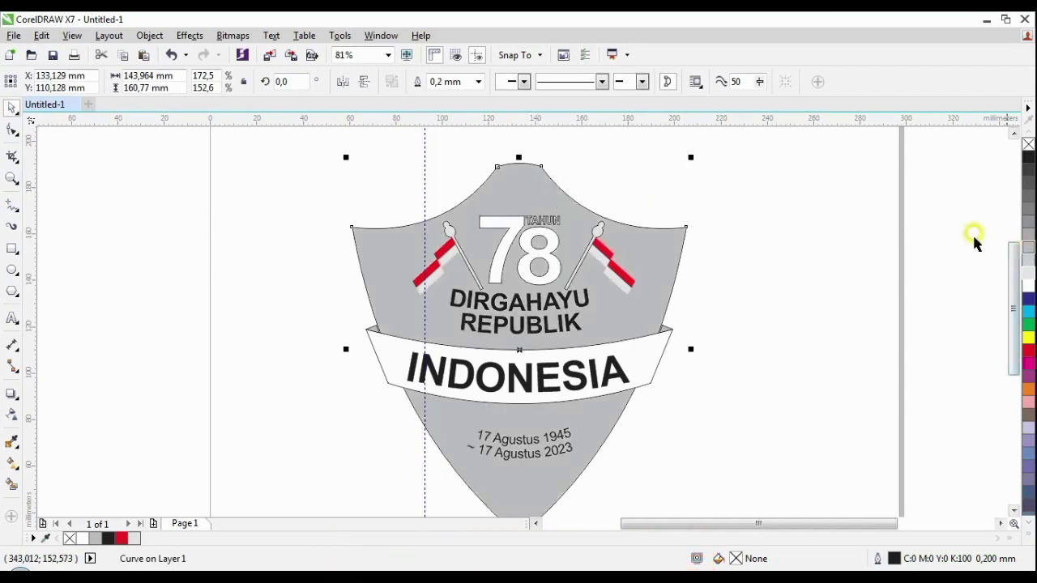
click(793, 219)
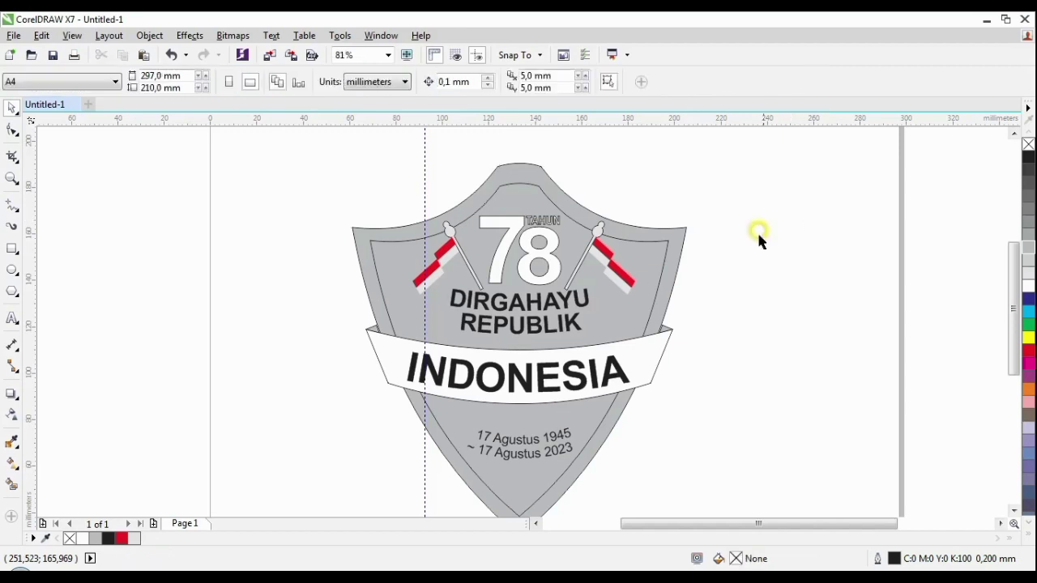
Step: Fill the inner shield shape with white
click(647, 242)
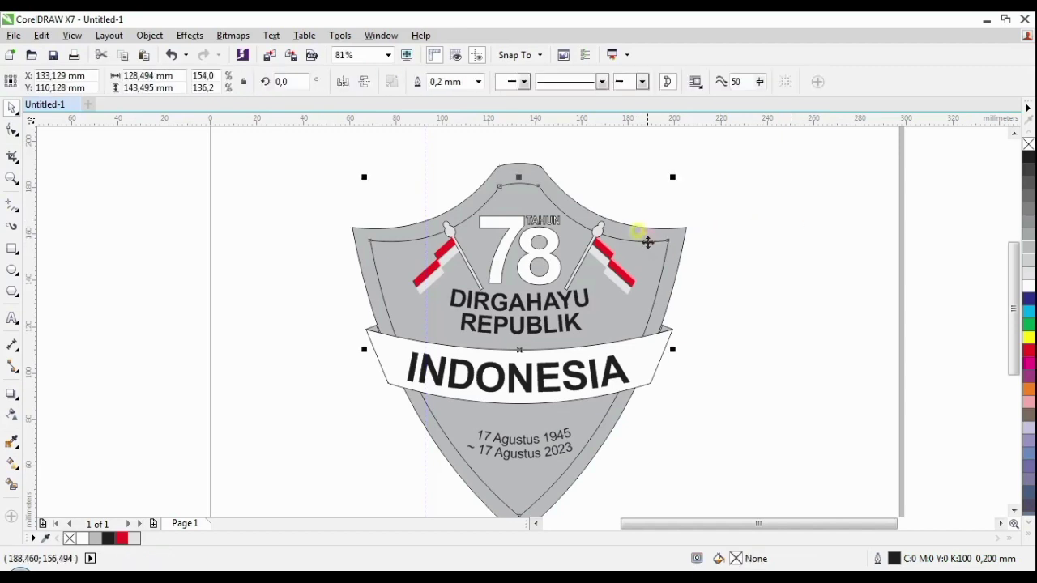
click(1027, 290)
click(848, 273)
click(750, 297)
Step: Apply an outside contour with 21 steps and a 0.025 mm offset to the DIRGAHAYU REPUBLIK lettering
click(527, 332)
click(525, 318)
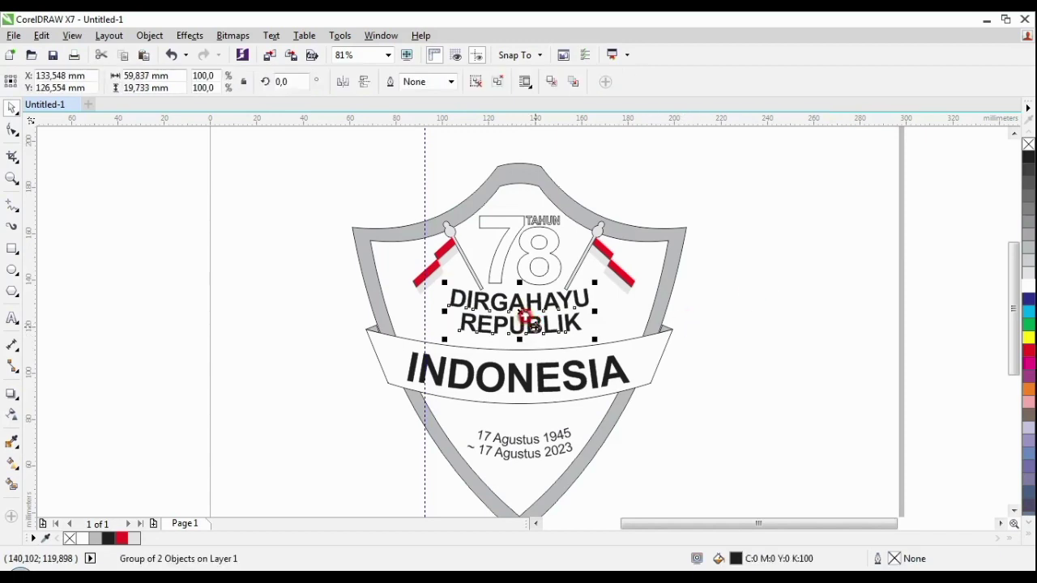
click(13, 446)
click(12, 394)
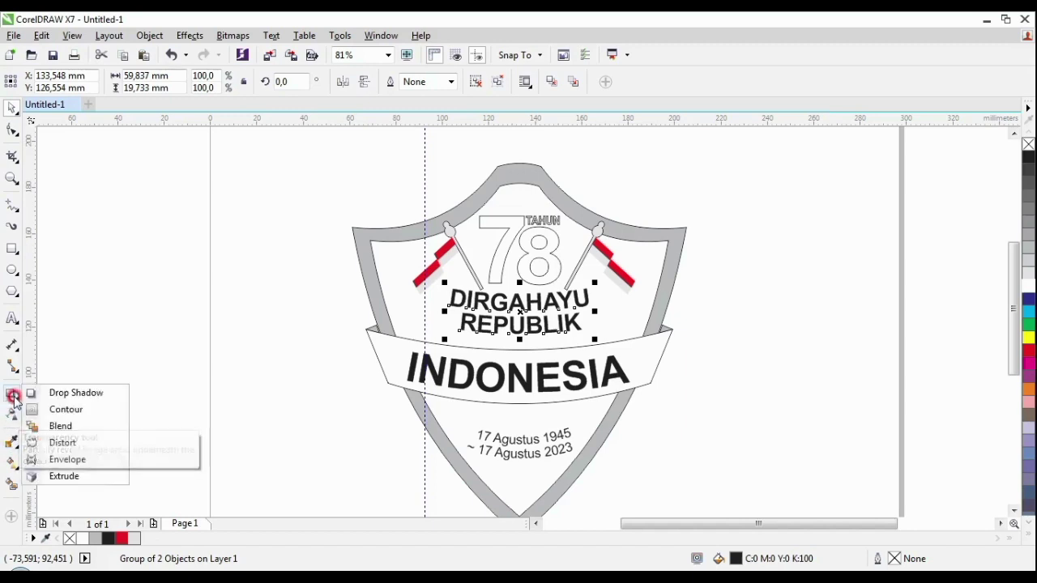
click(61, 409)
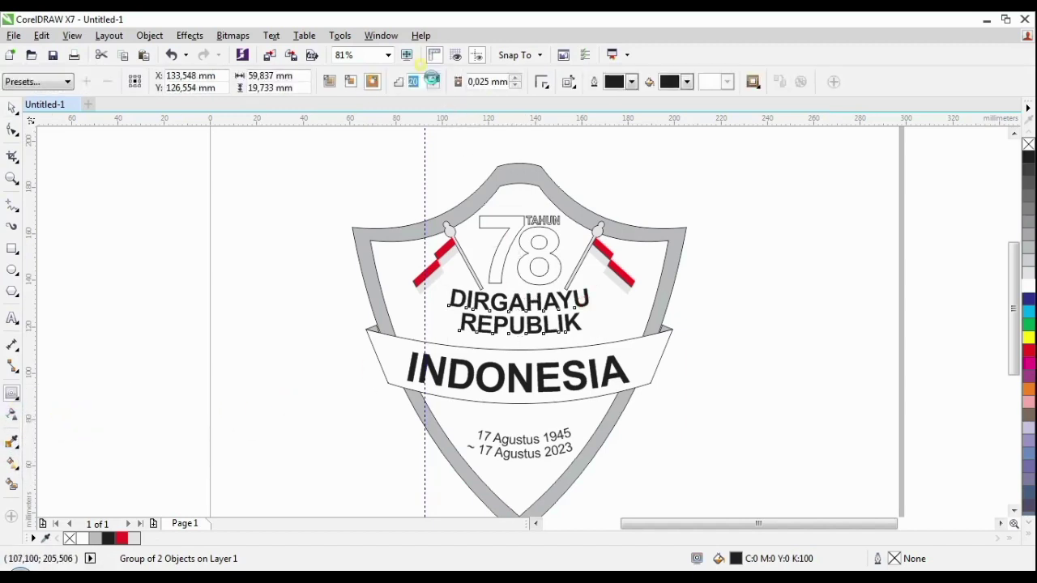
click(433, 85)
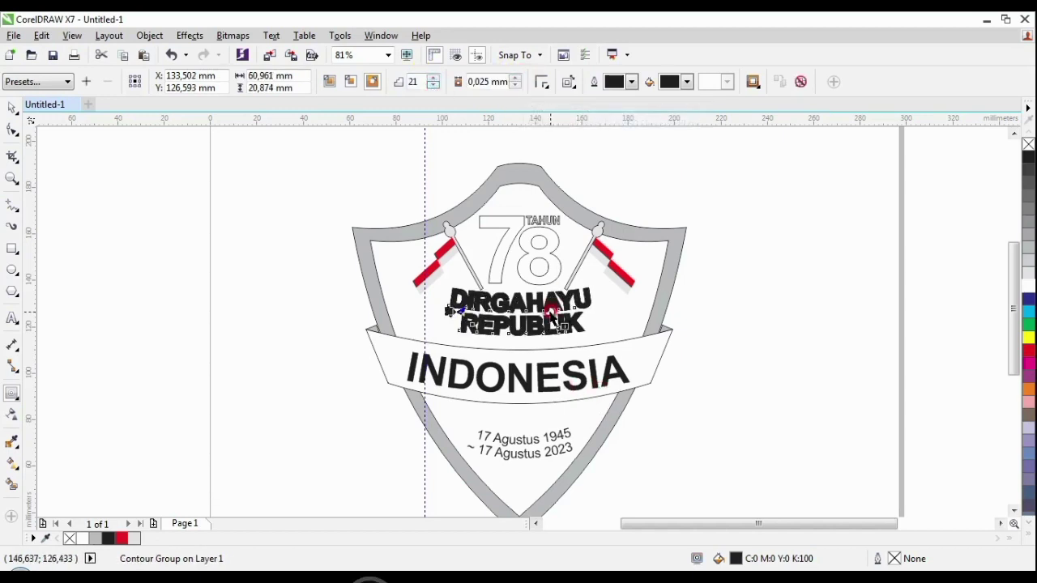
Step: Give the contoured DIRGAHAYU REPUBLIK lettering a red outline
scroll(549, 316, up, 3)
scroll(549, 316, up, 2)
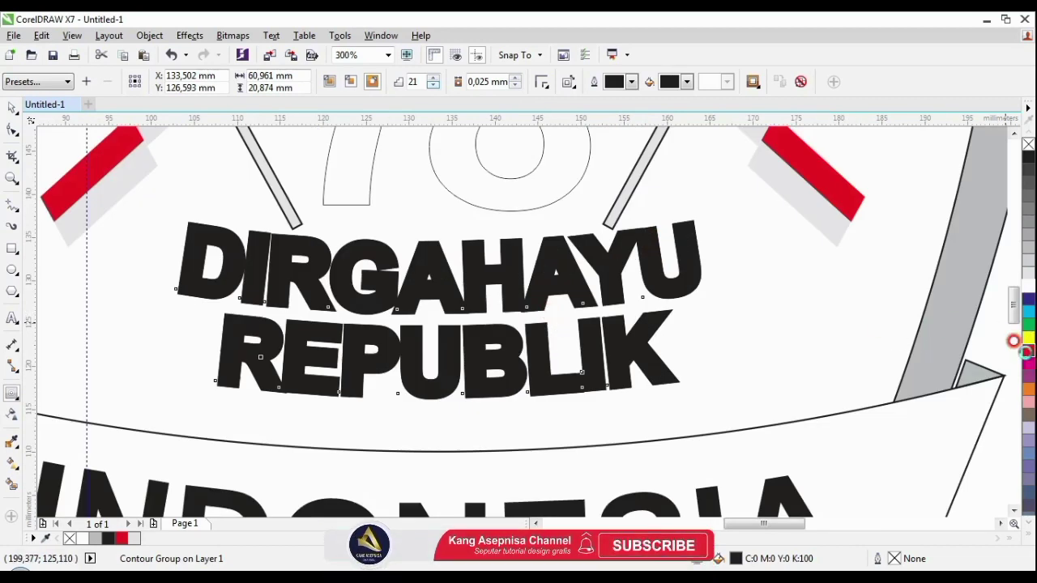
right_click(1027, 355)
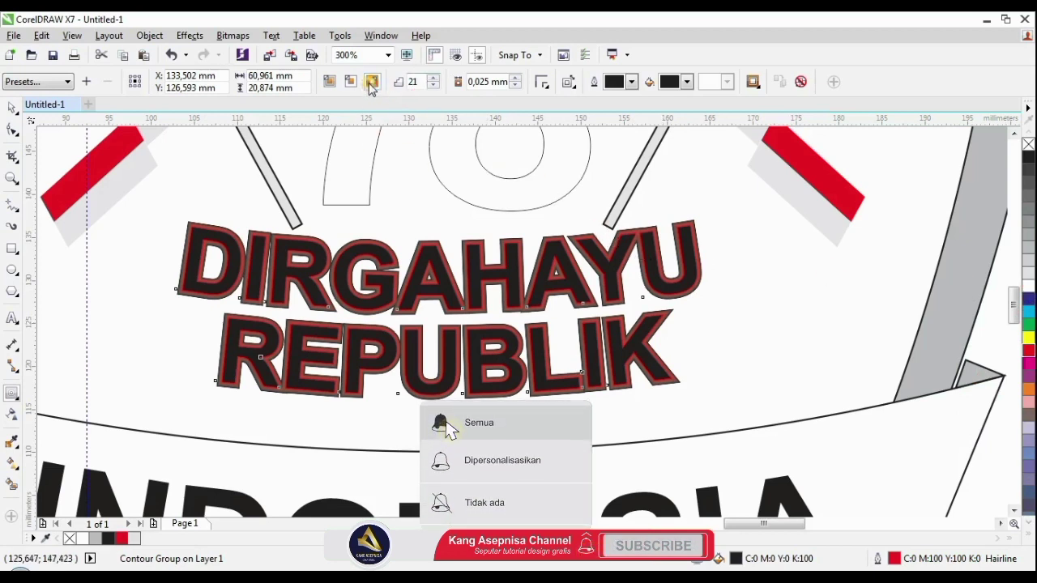
Step: Set the DIRGAHAYU REPUBLIK contour to 23 steps with an offset of 0.525 mm
click(434, 78)
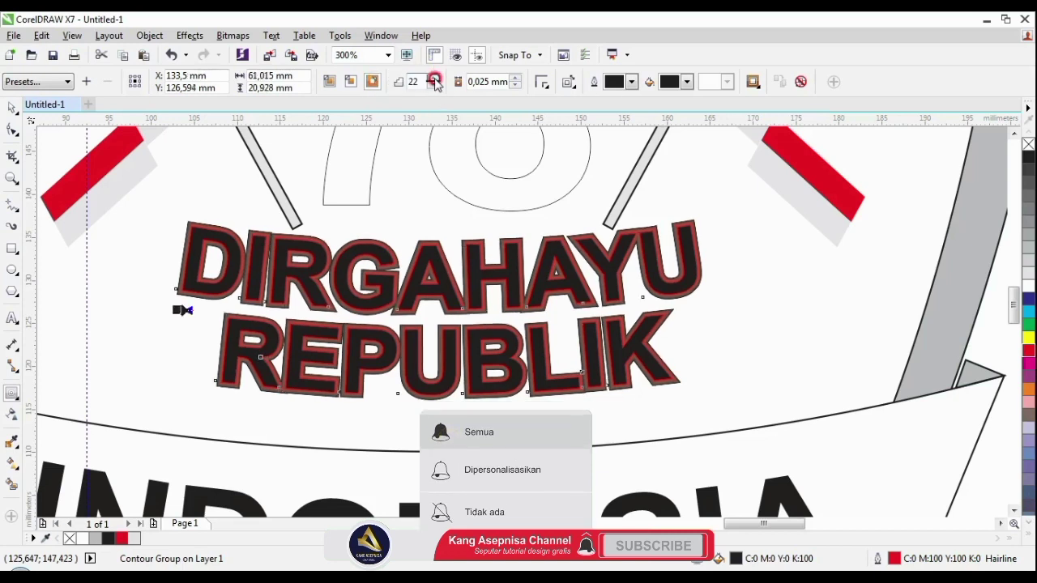
click(435, 78)
click(508, 81)
text(0,525)
key(Return)
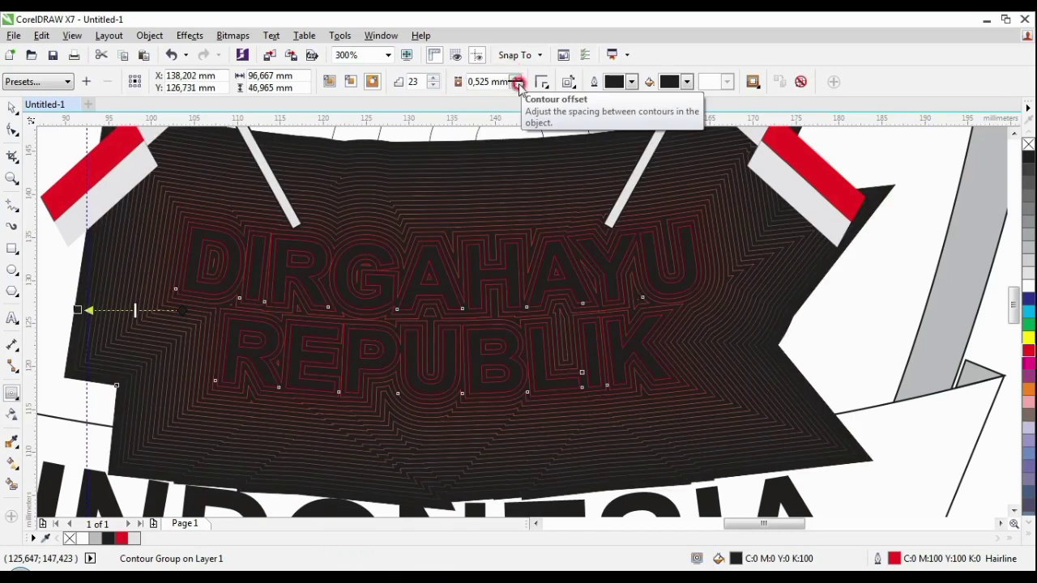
Step: Set the DIRGAHAYU REPUBLIK contour offset to 0.025 mm and fill the lettering with white
click(516, 86)
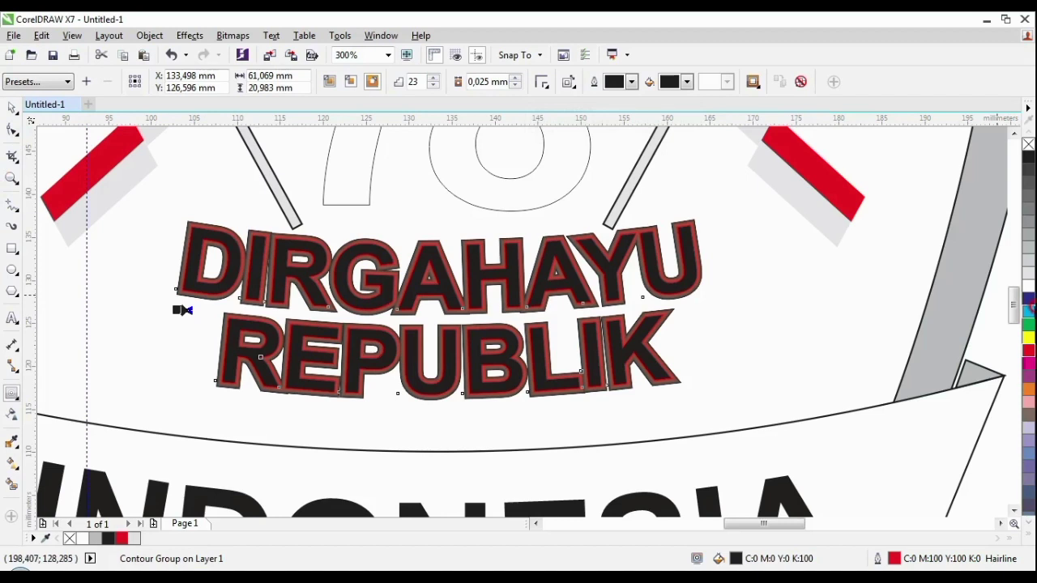
click(1024, 275)
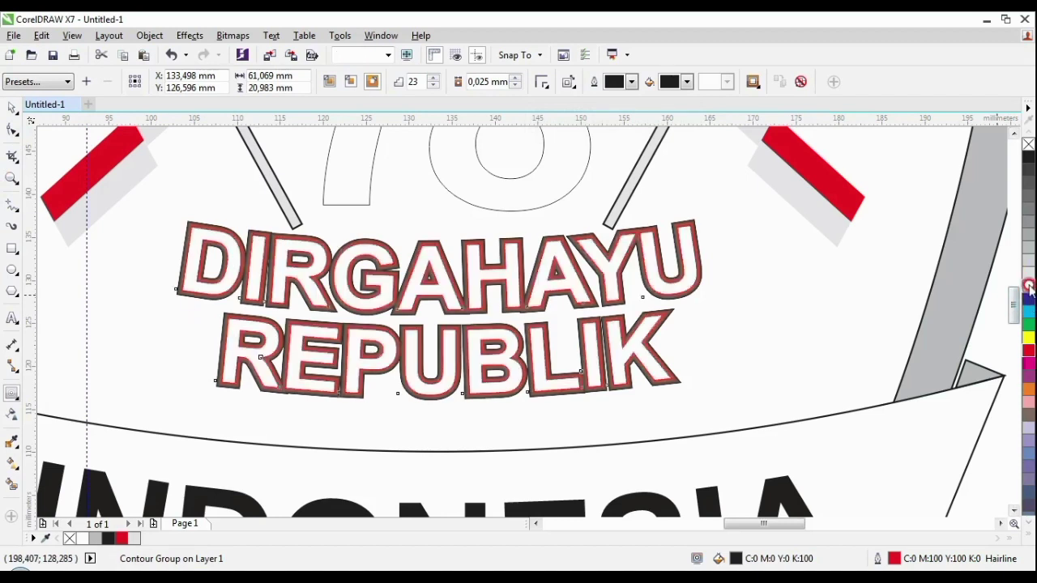
click(7, 108)
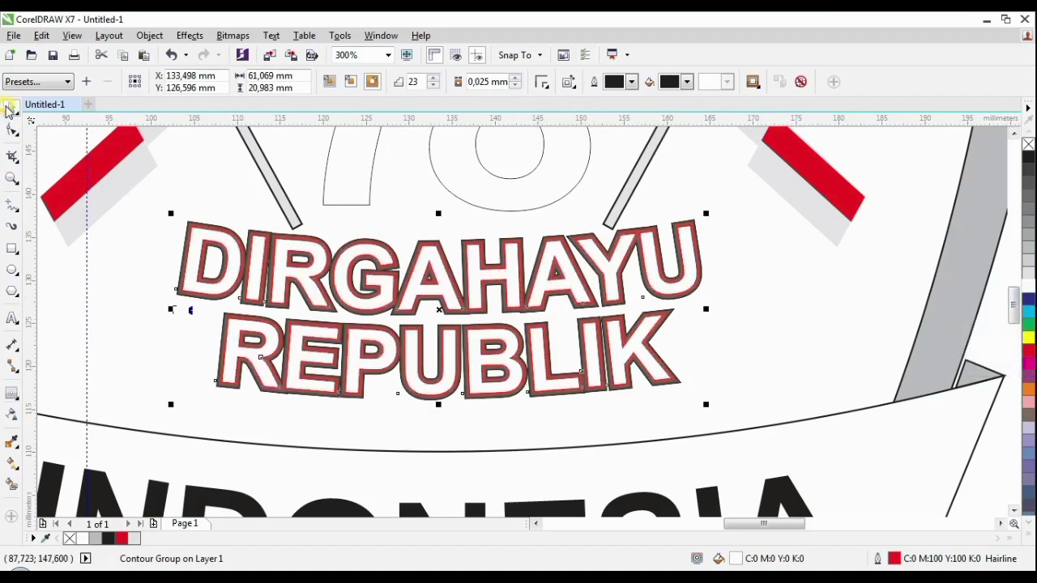
Step: Enlarge the contoured DIRGAHAYU REPUBLIK lettering about its centre to about 70 mm wide and shift it slightly down
scroll(412, 267, down, 1)
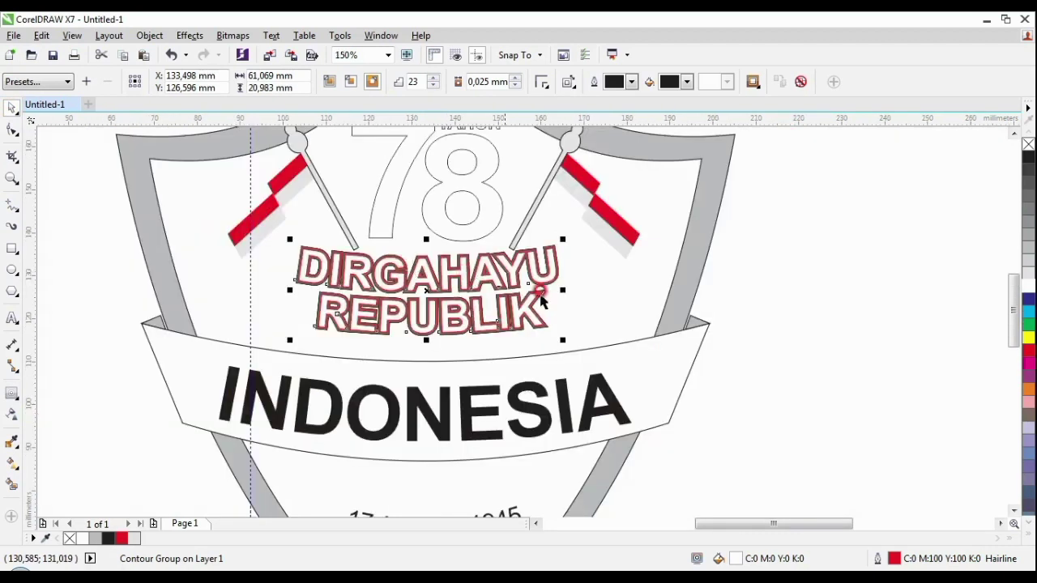
click(879, 320)
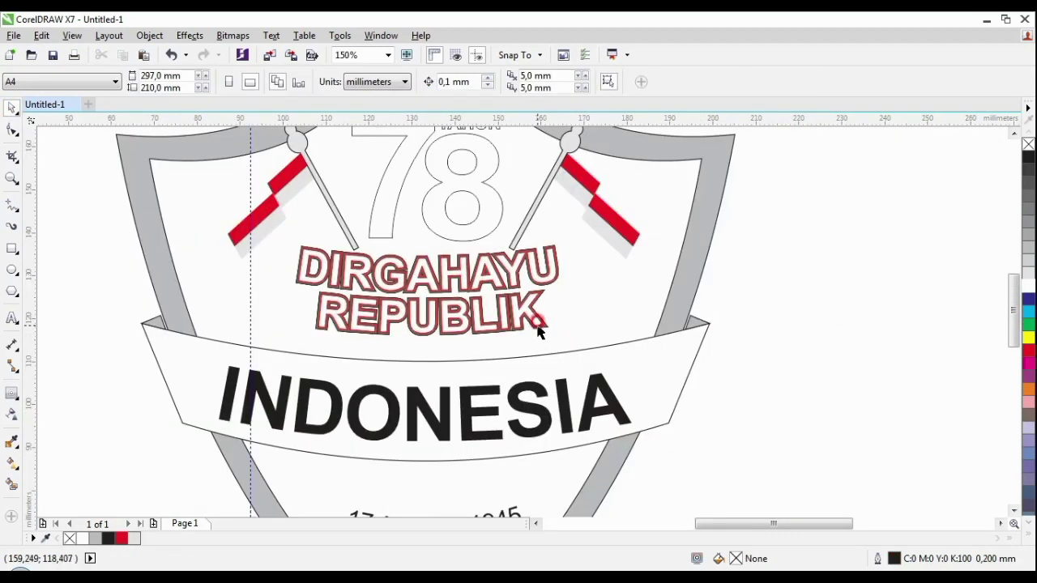
click(539, 330)
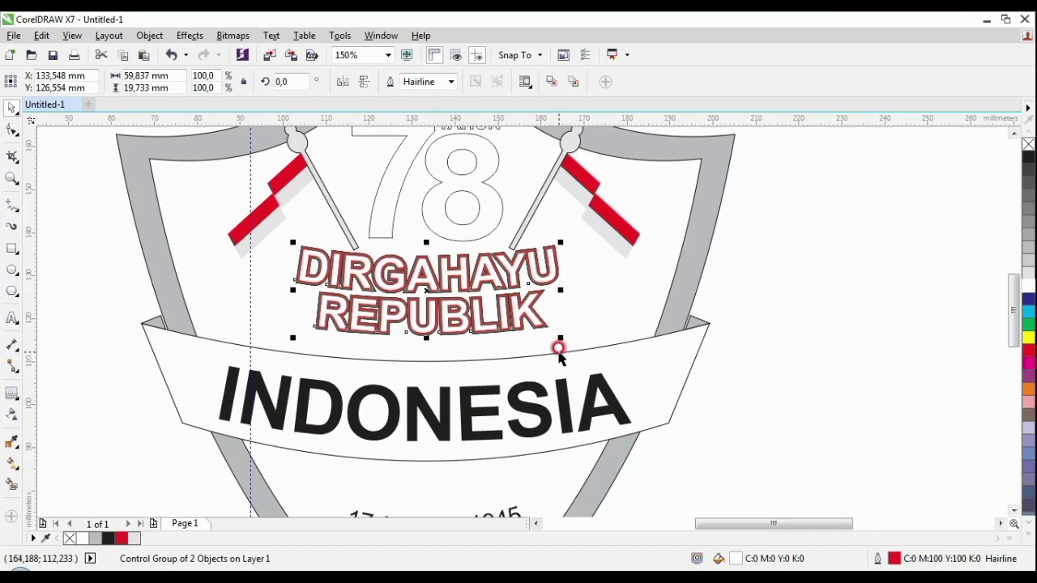
drag(560, 337, 581, 351)
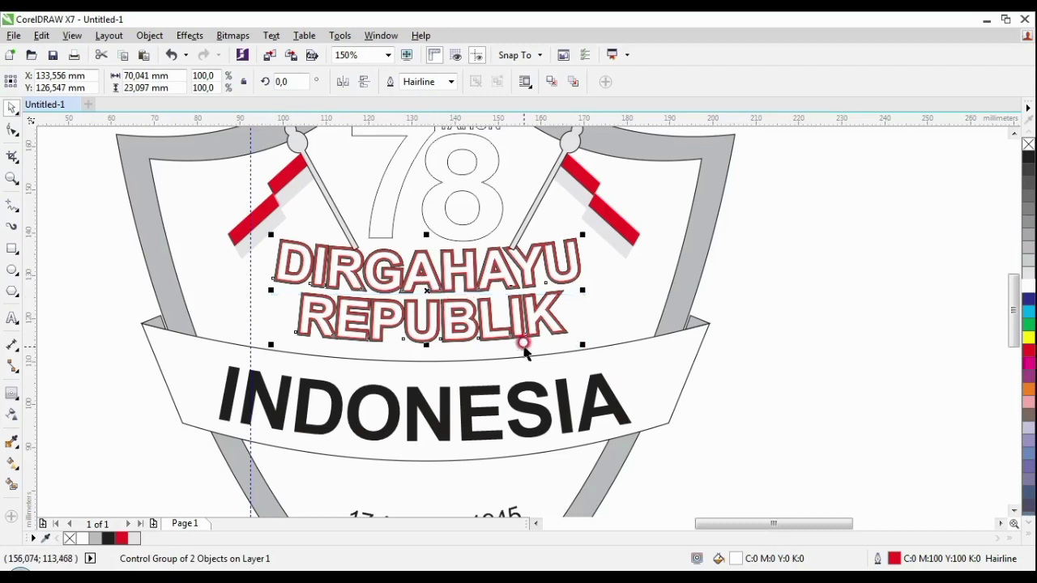
drag(523, 350, 524, 351)
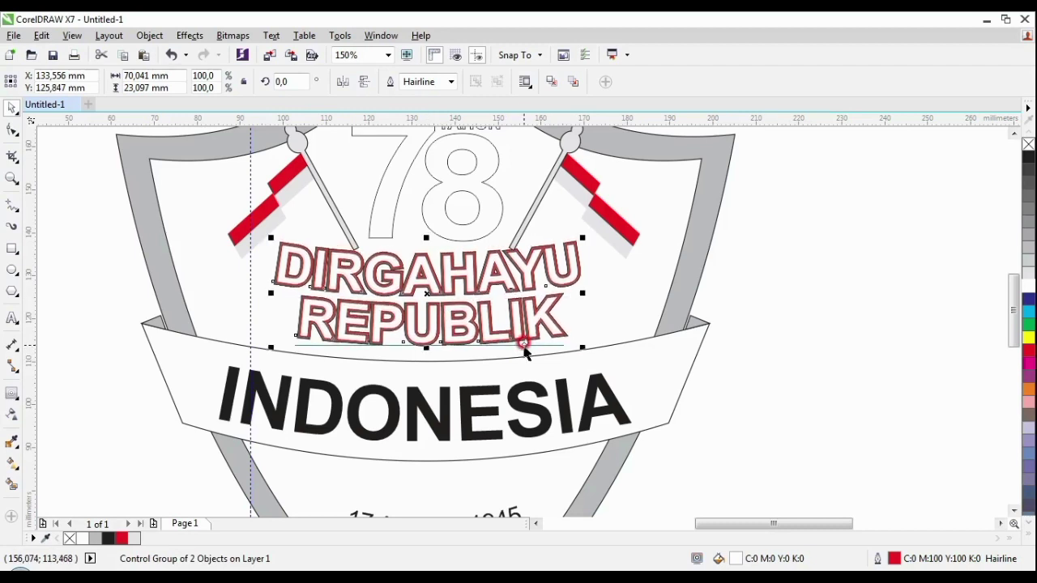
Step: Ungroup the INDONESIA banner and apply an outside contour with 24 steps and a 0.025 mm offset to its lettering
click(469, 407)
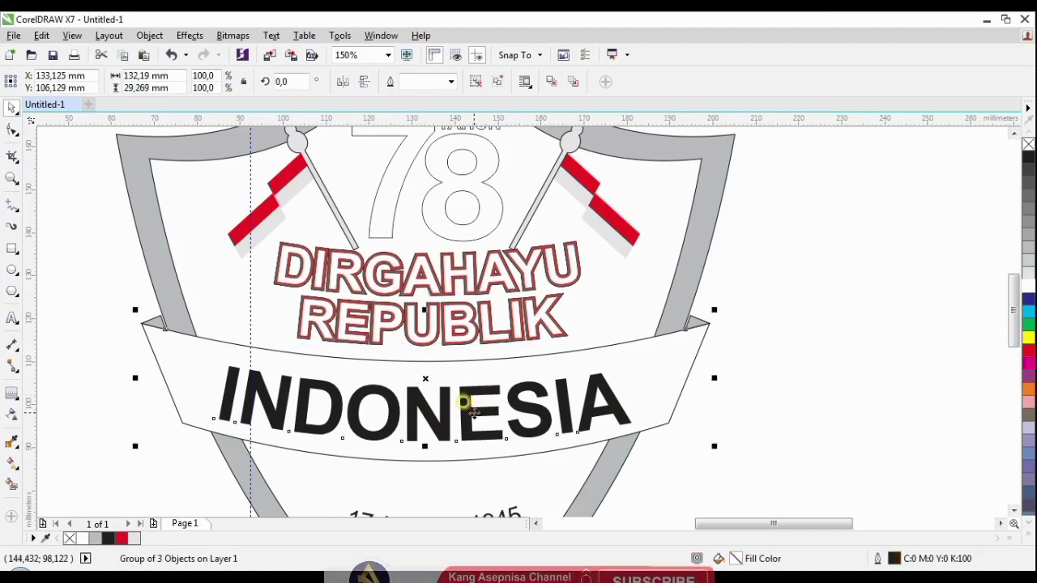
click(475, 81)
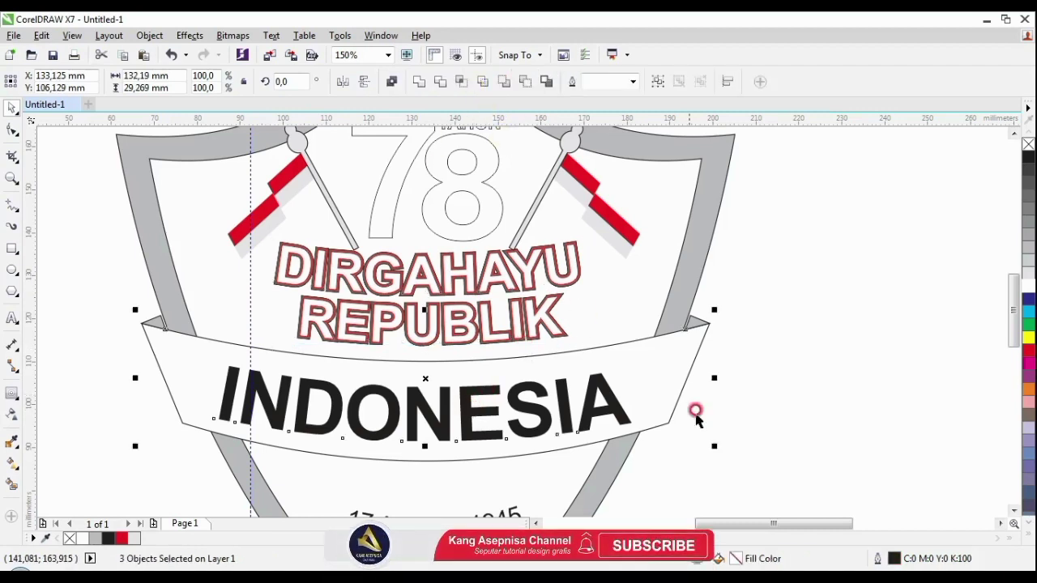
click(578, 399)
click(585, 382)
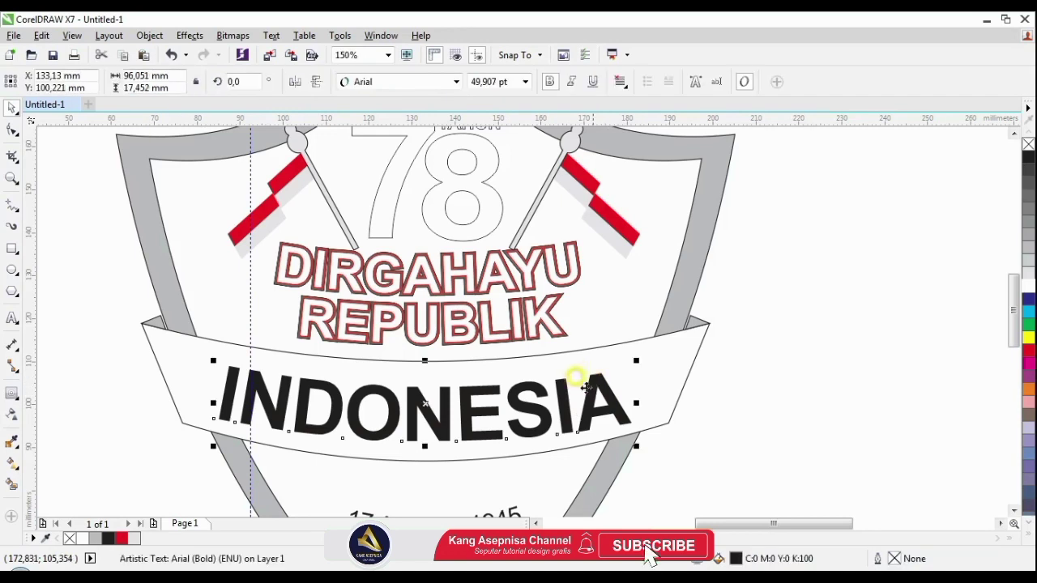
click(12, 390)
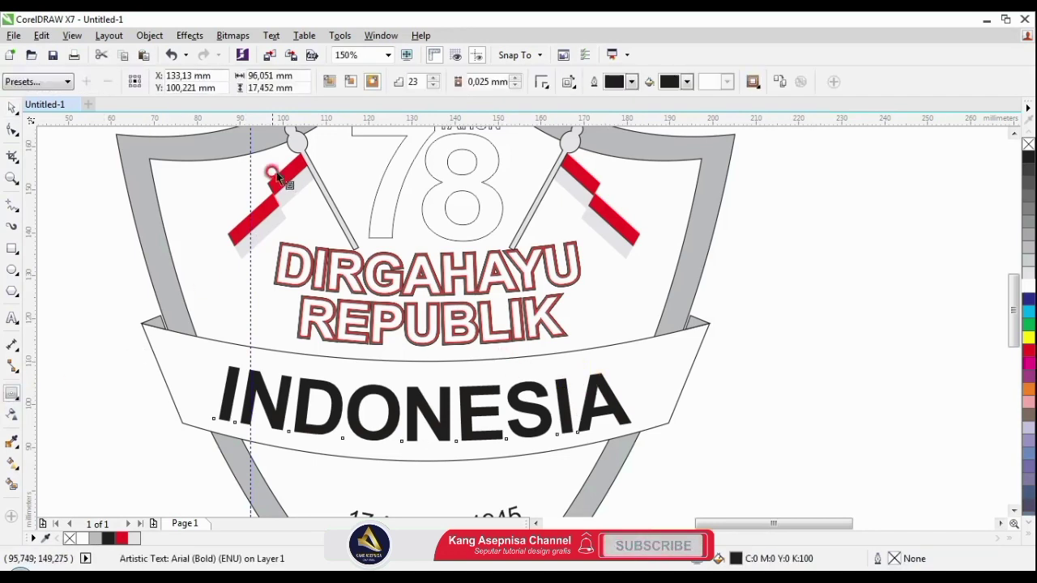
click(373, 80)
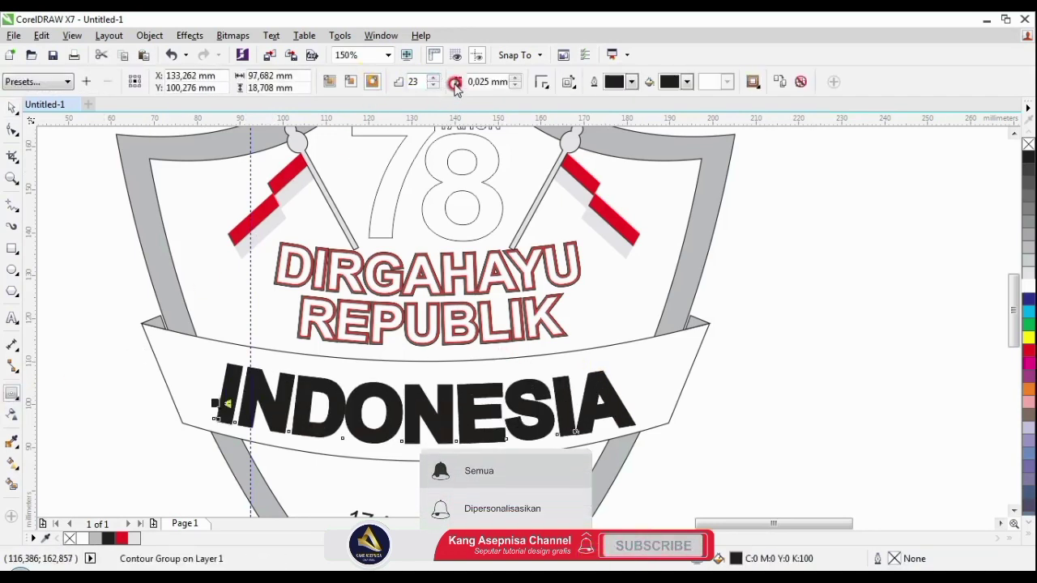
click(441, 80)
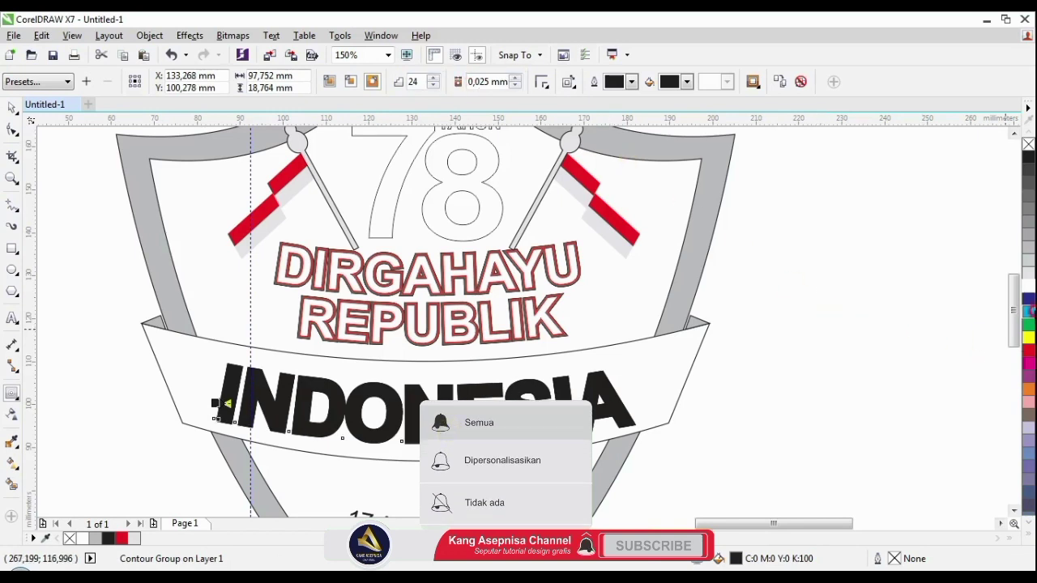
Step: Give the contoured INDONESIA lettering a white outline and set its contour to 28 steps with a 0.025 mm offset
right_click(1029, 285)
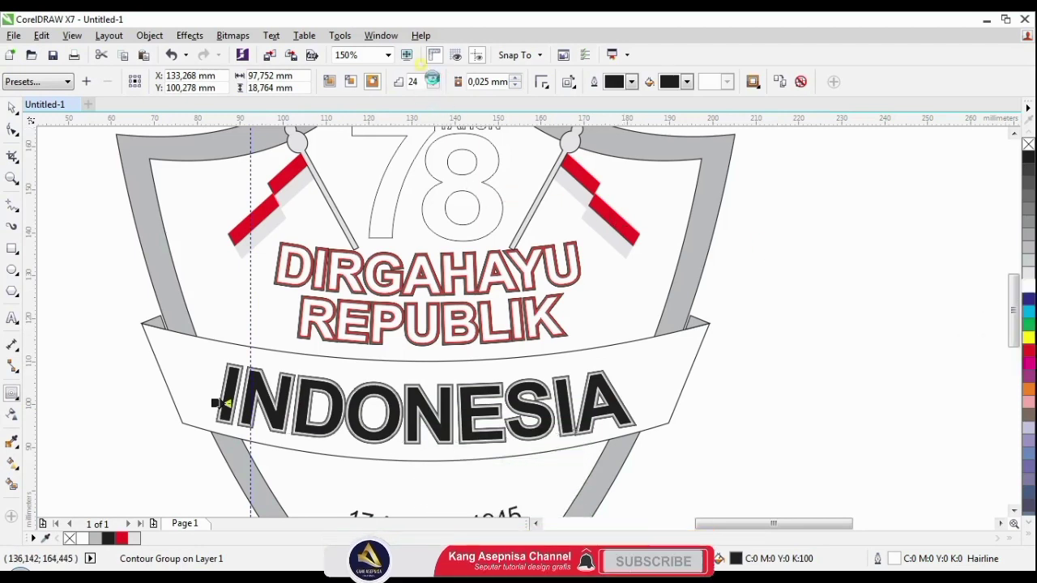
click(432, 79)
click(432, 79)
click(432, 78)
click(433, 79)
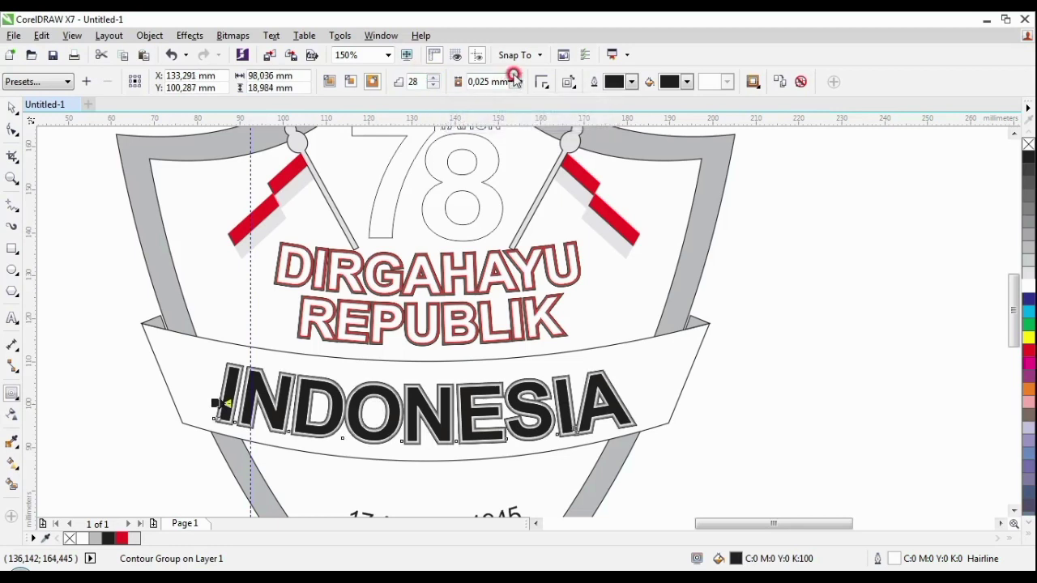
click(513, 77)
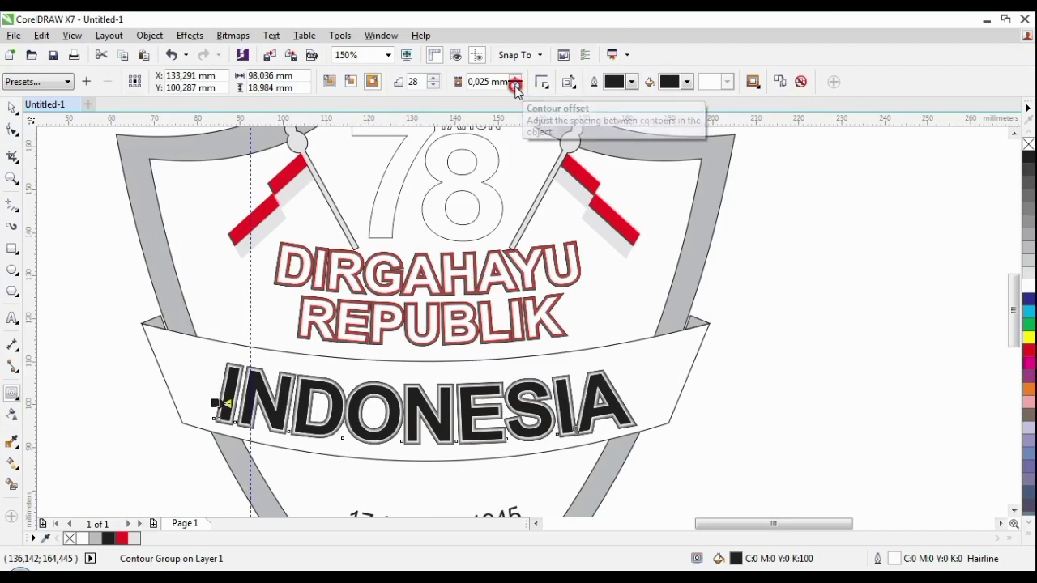
click(13, 110)
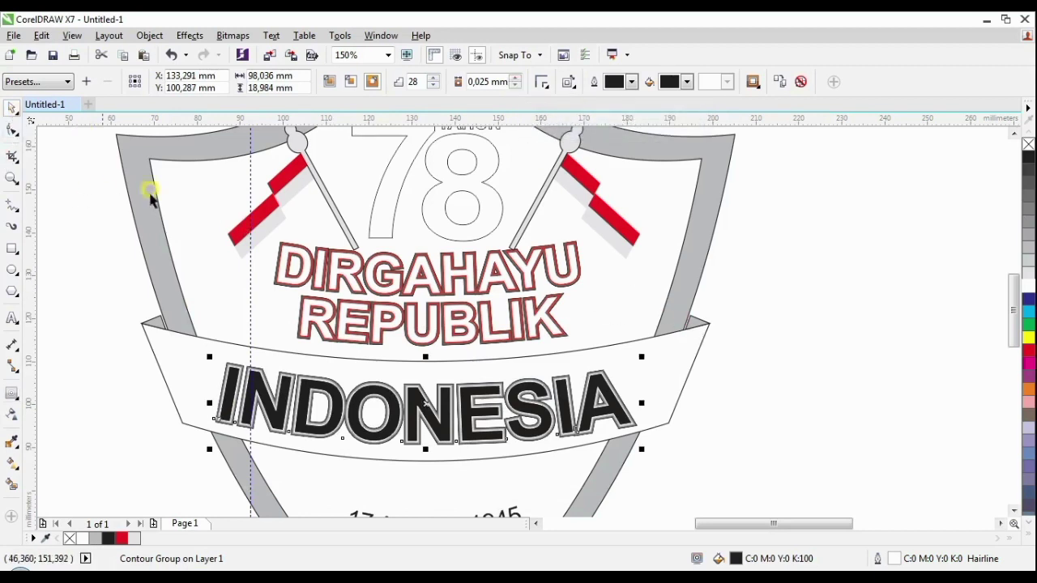
Step: Fill the INDONESIA lettering with red and move it up slightly on the banner
click(1028, 349)
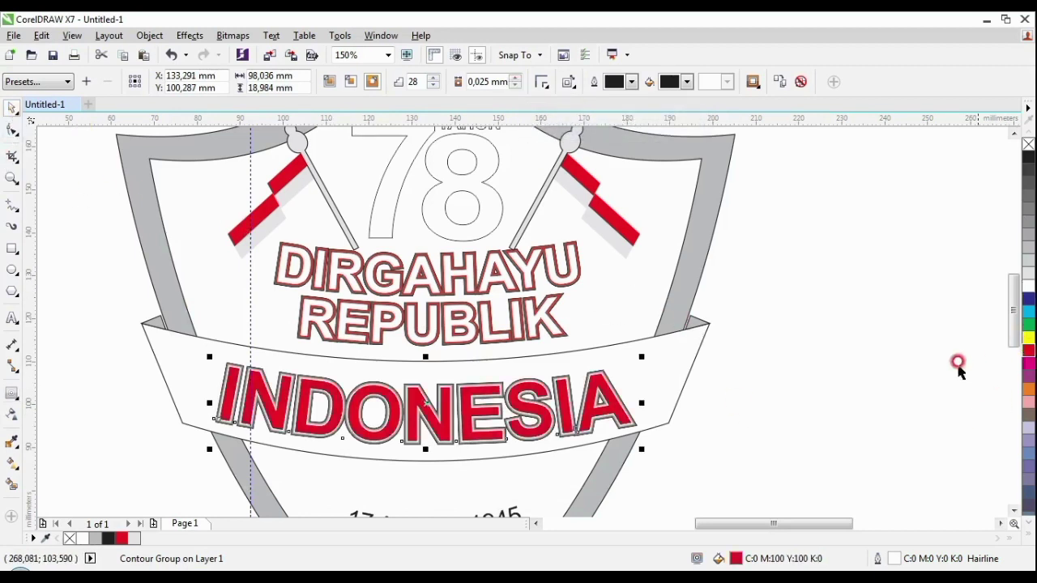
key(Up)
key(Up)
key(Up)
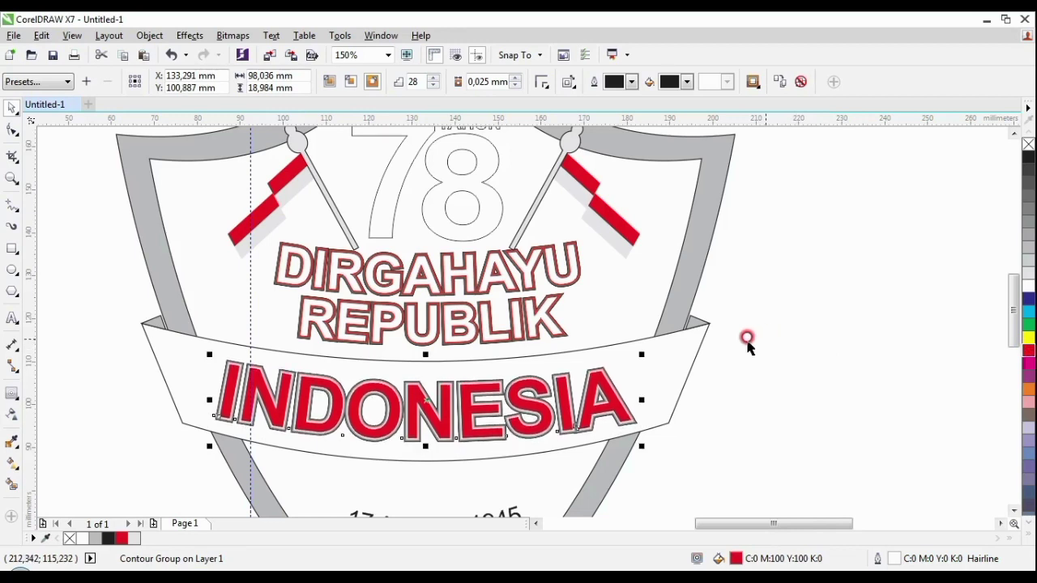
Step: Fill the DIRGAHAYU REPUBLIK lettering with red and give it a white outline
click(571, 272)
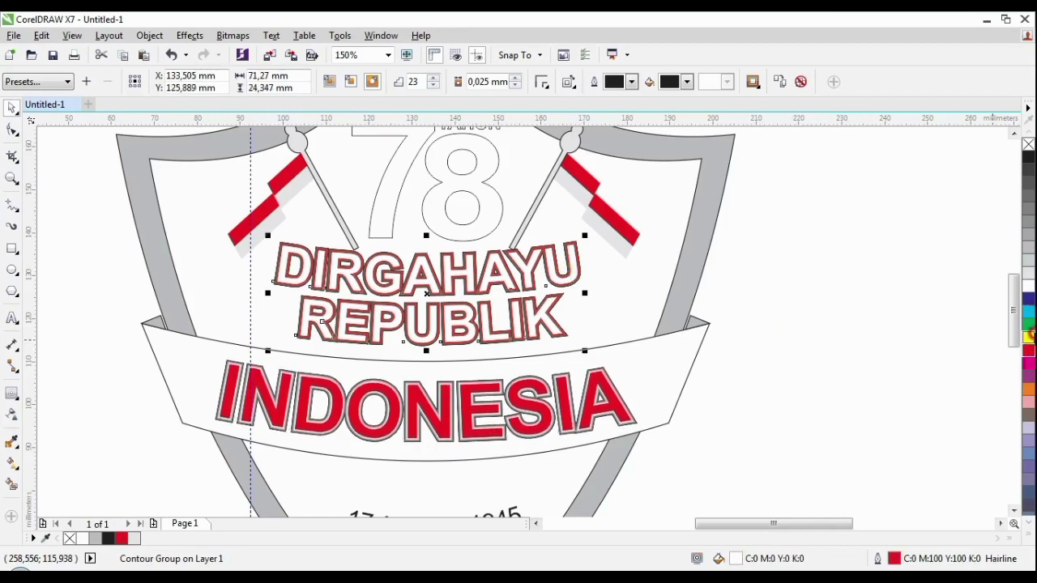
click(1029, 351)
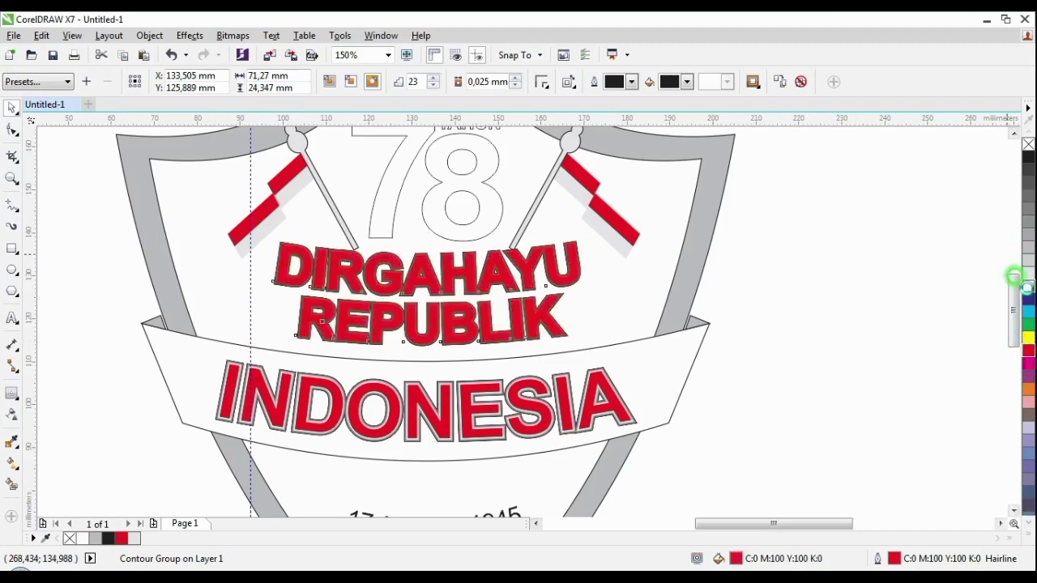
right_click(1029, 289)
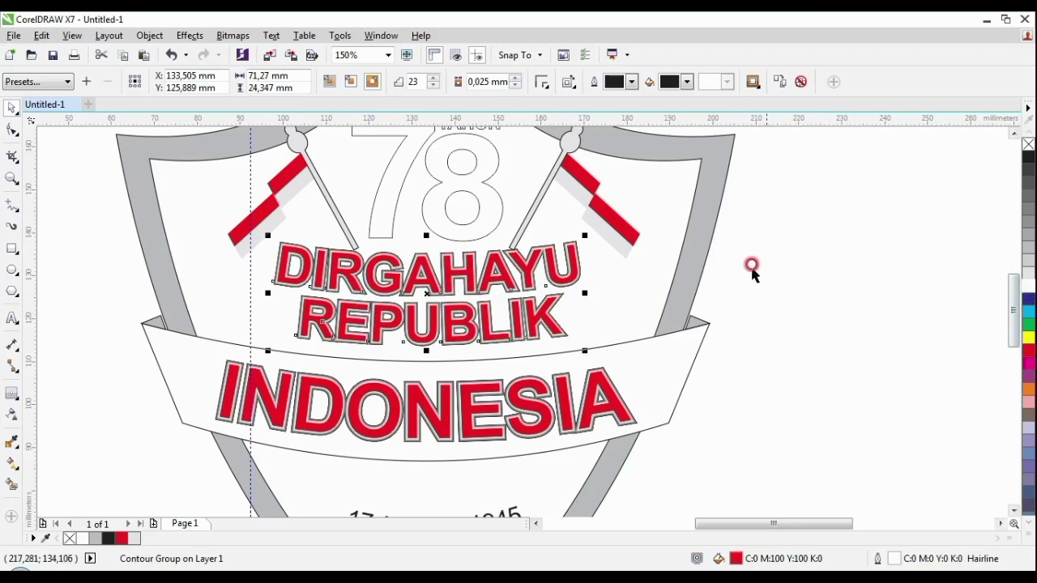
click(763, 236)
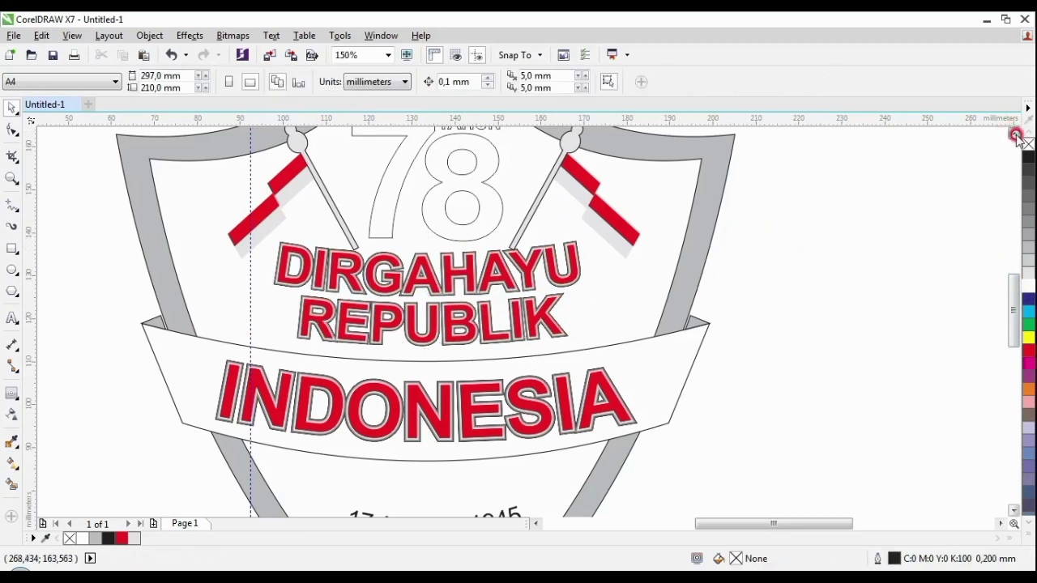
Step: Apply an outside contour with 29 steps and a 0.025 mm offset to the 78 TAHUN group
scroll(1016, 136, up, 1)
click(479, 187)
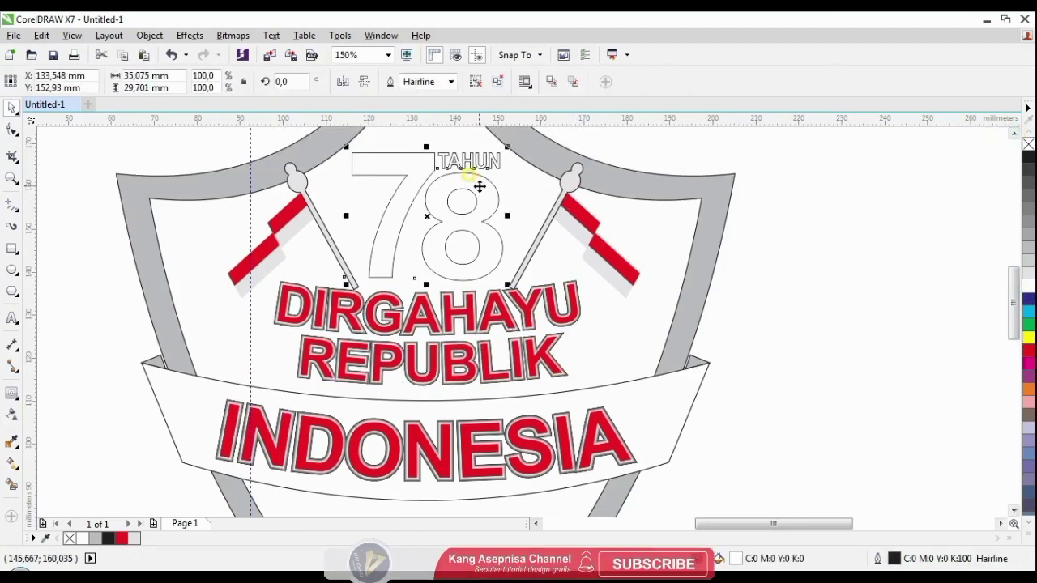
click(12, 397)
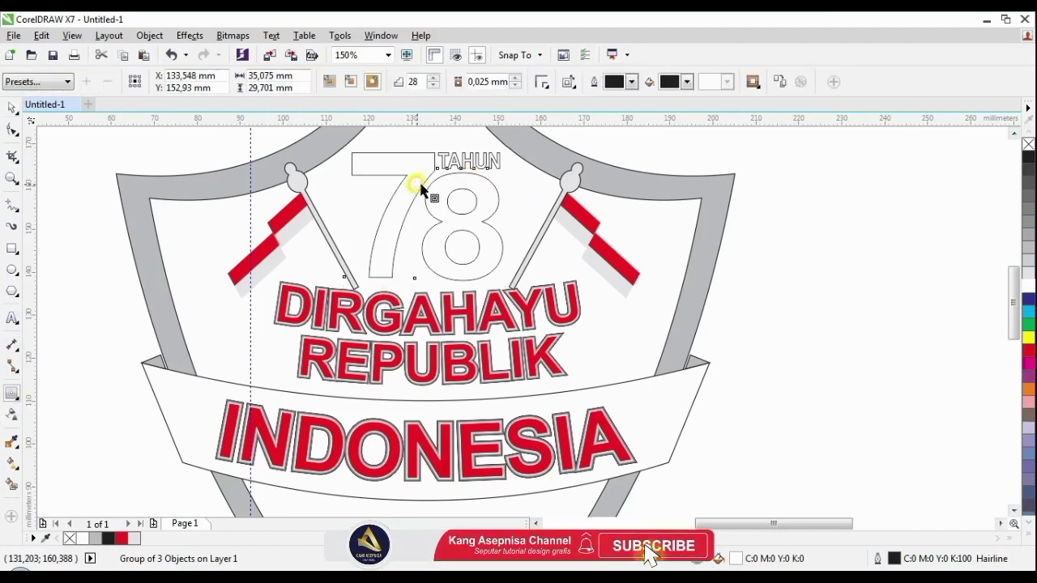
click(372, 81)
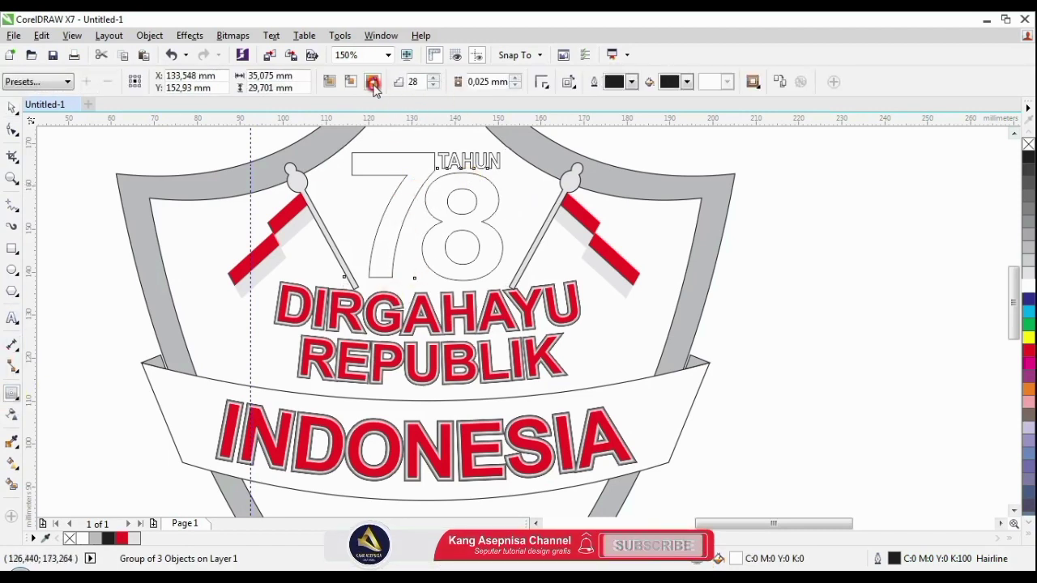
click(433, 79)
click(516, 77)
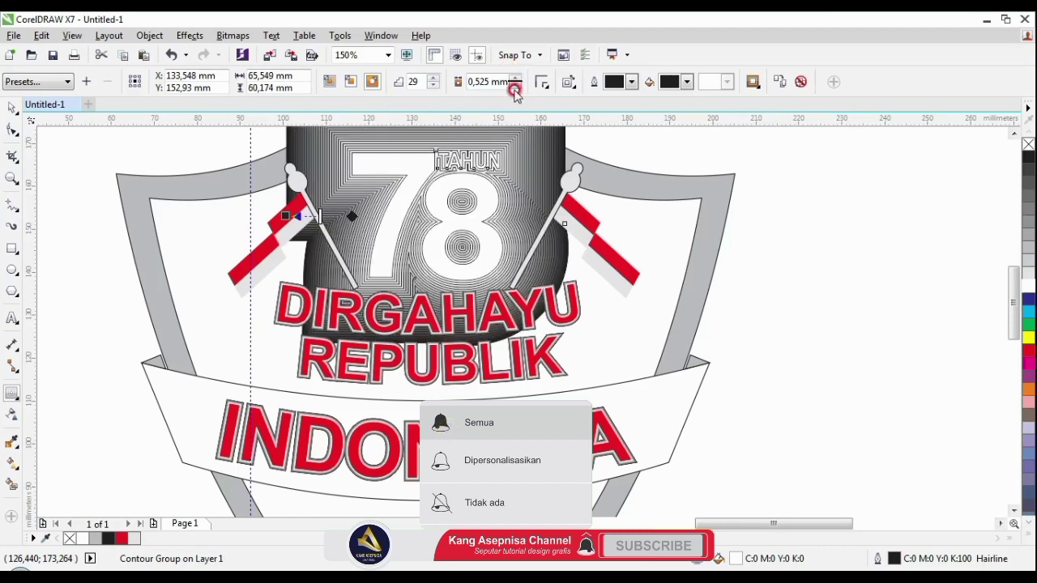
click(516, 86)
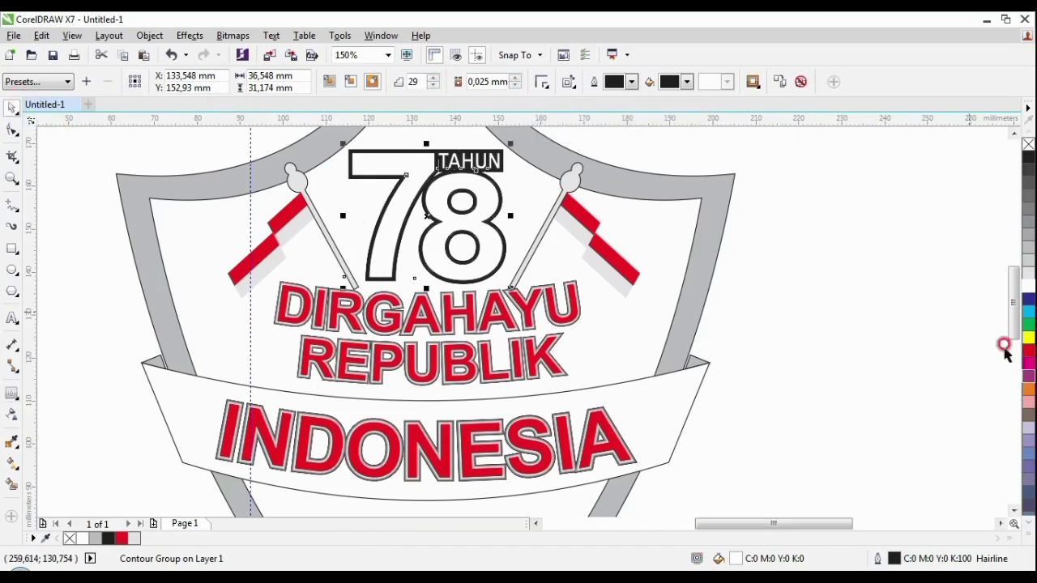
Step: Give the contoured 78 TAHUN group a red outline while keeping its white fill
click(1031, 354)
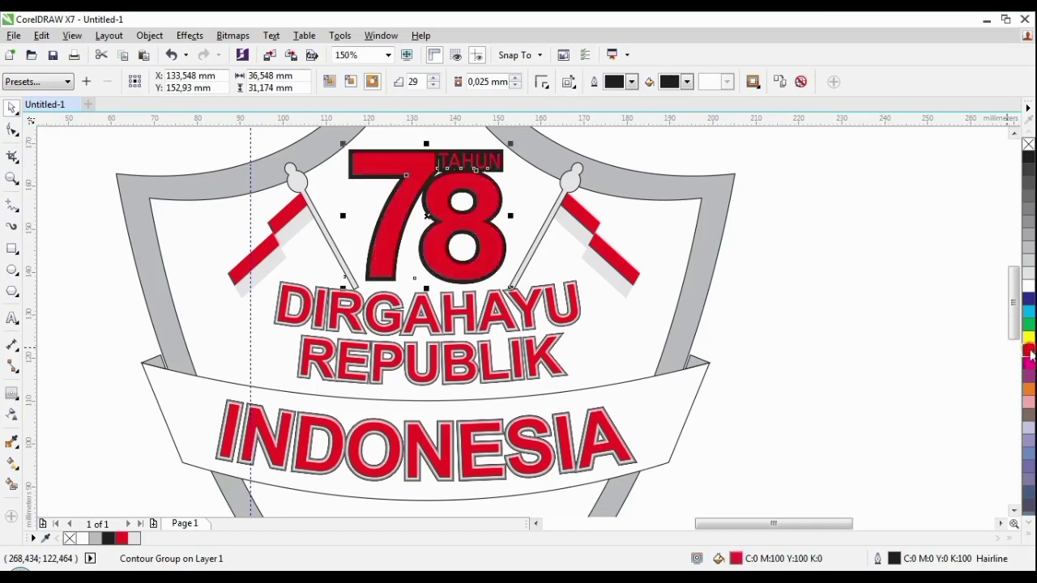
click(1025, 351)
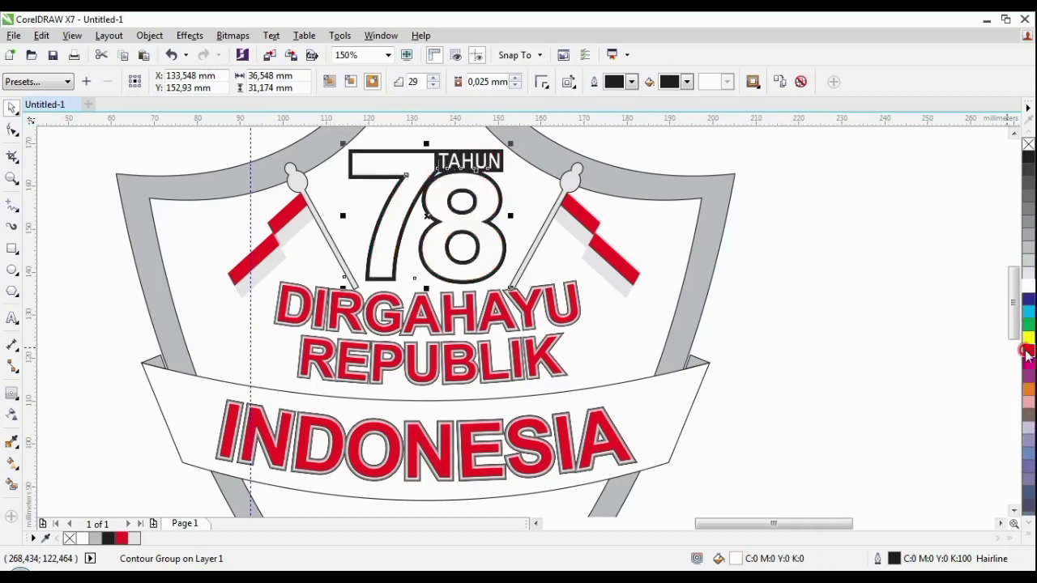
right_click(1026, 352)
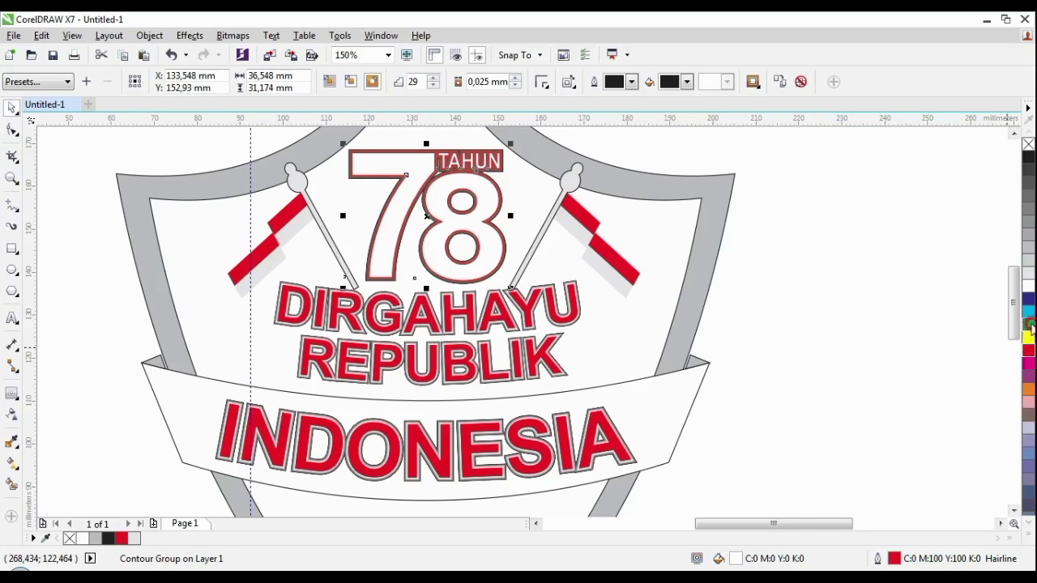
click(812, 251)
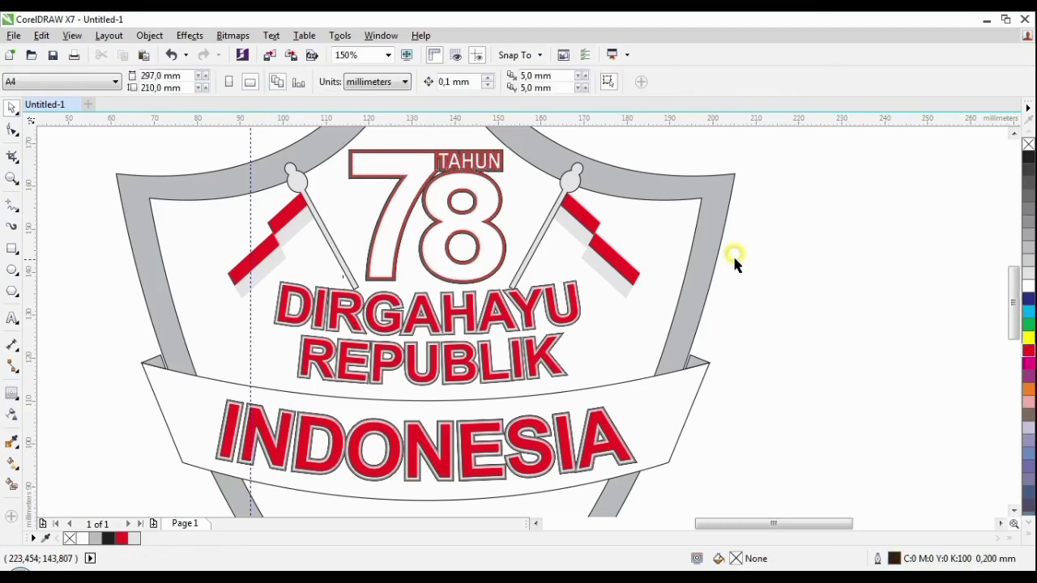
scroll(648, 288, down, 2)
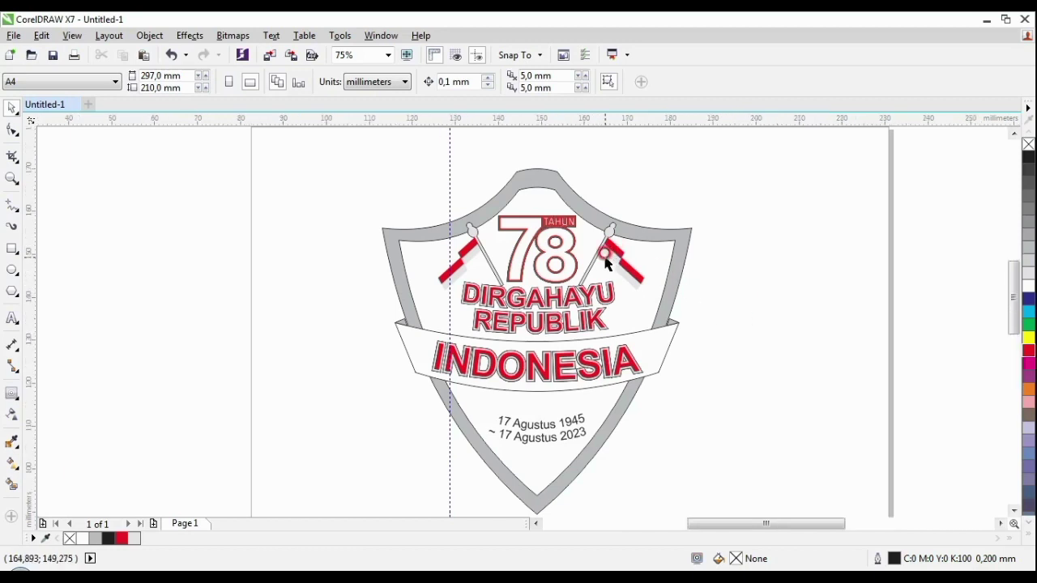
scroll(606, 257, up, 2)
click(614, 227)
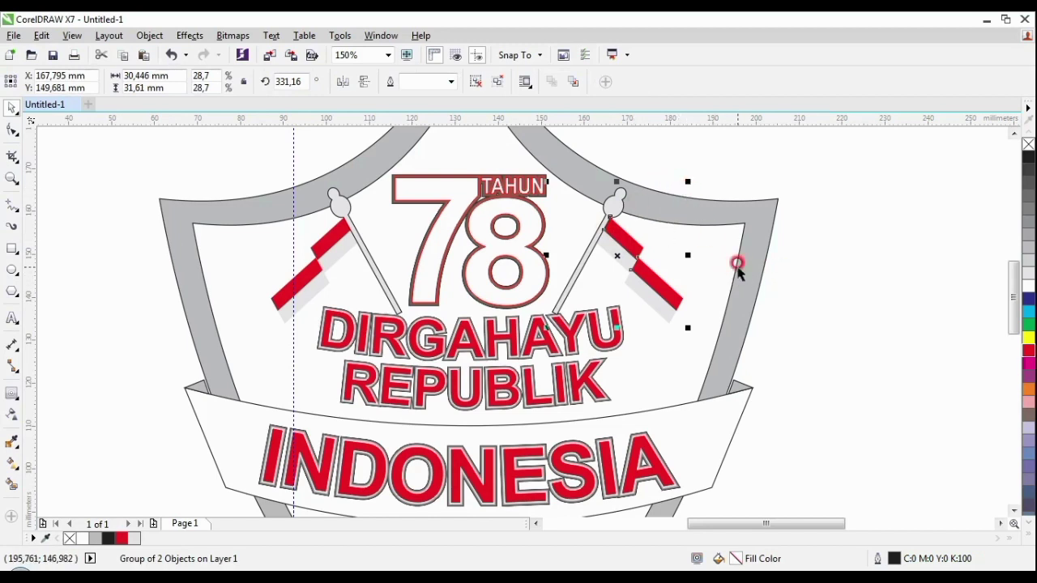
click(901, 402)
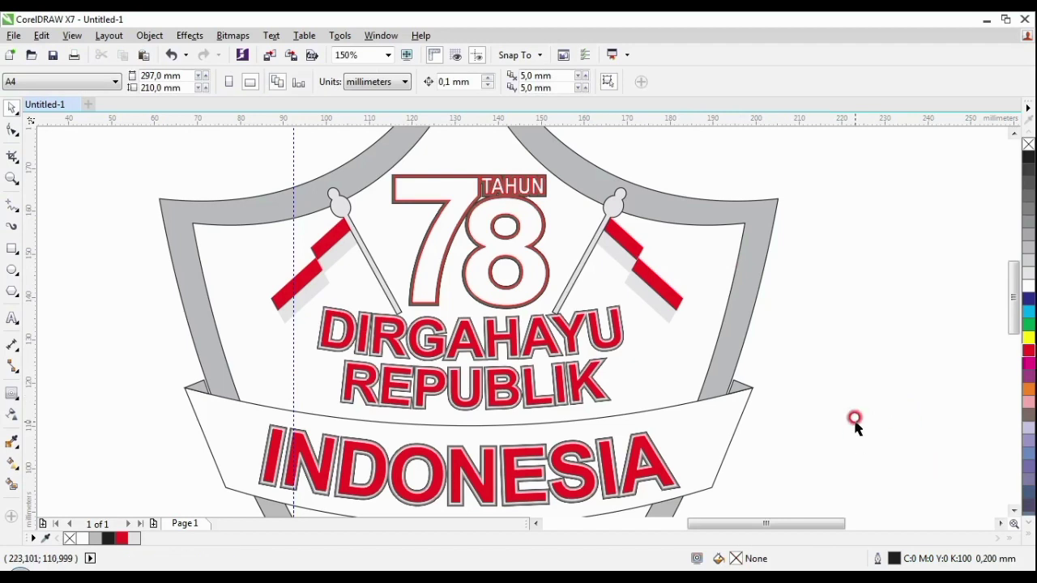
Step: Group the INDONESIA lettering, the DIRGAHAYU REPUBLIK lettering, the 78 TAHUN group and both flags together
scroll(856, 427, down, 2)
click(1013, 512)
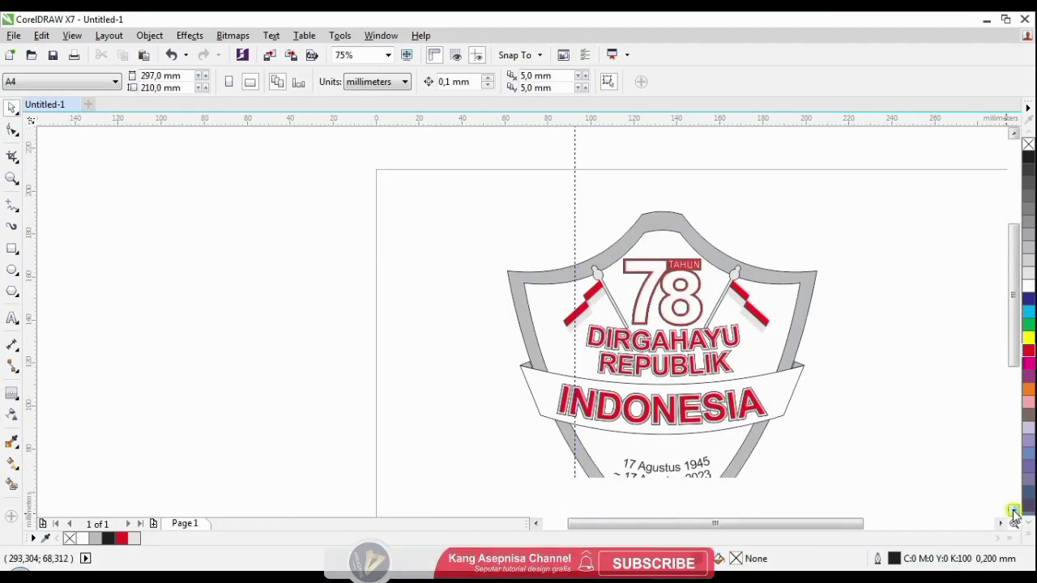
click(1013, 512)
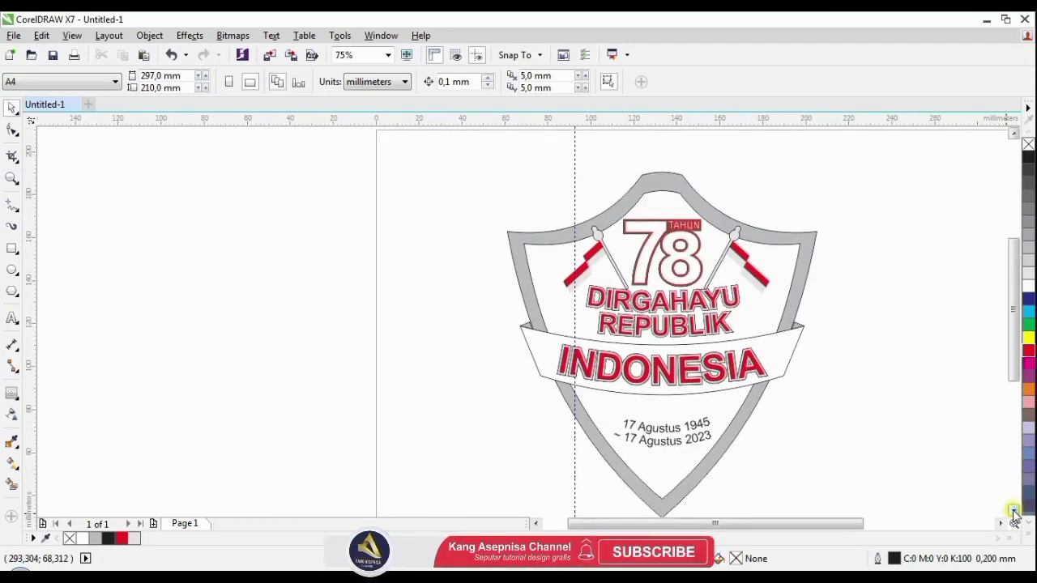
click(615, 367)
click(640, 328)
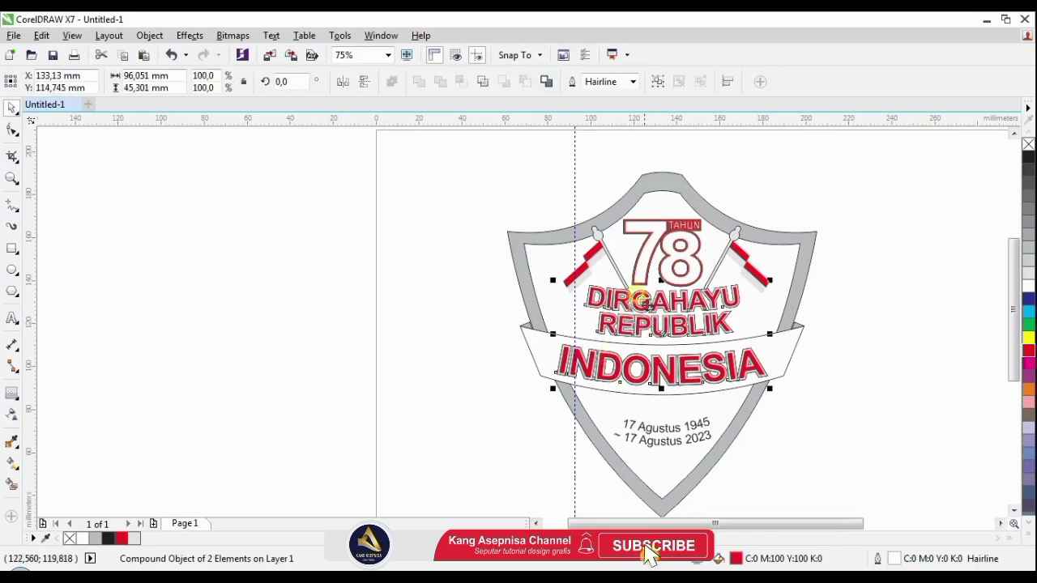
shift+click(657, 235)
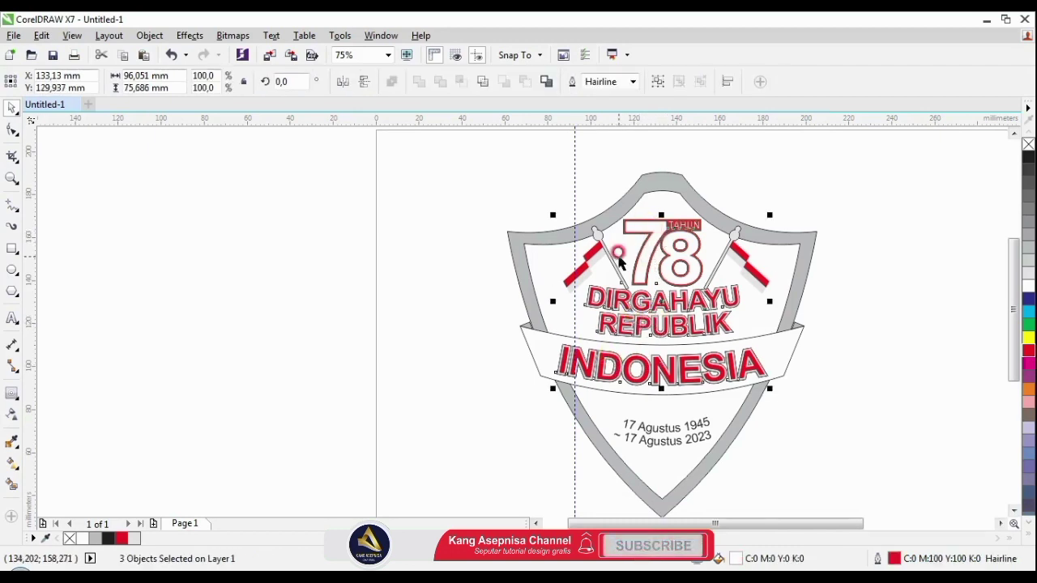
shift+click(725, 253)
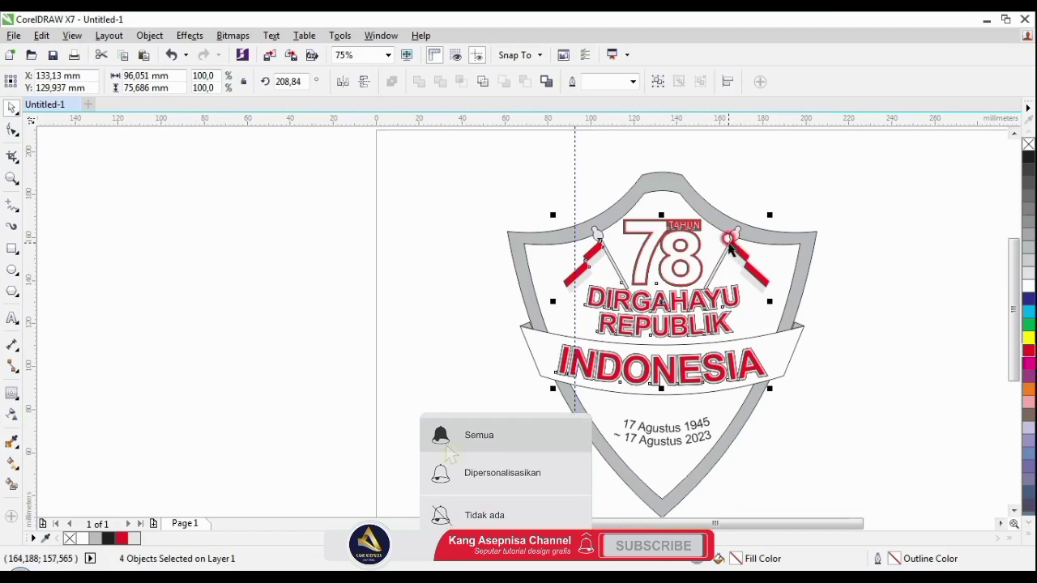
shift+click(729, 245)
click(656, 82)
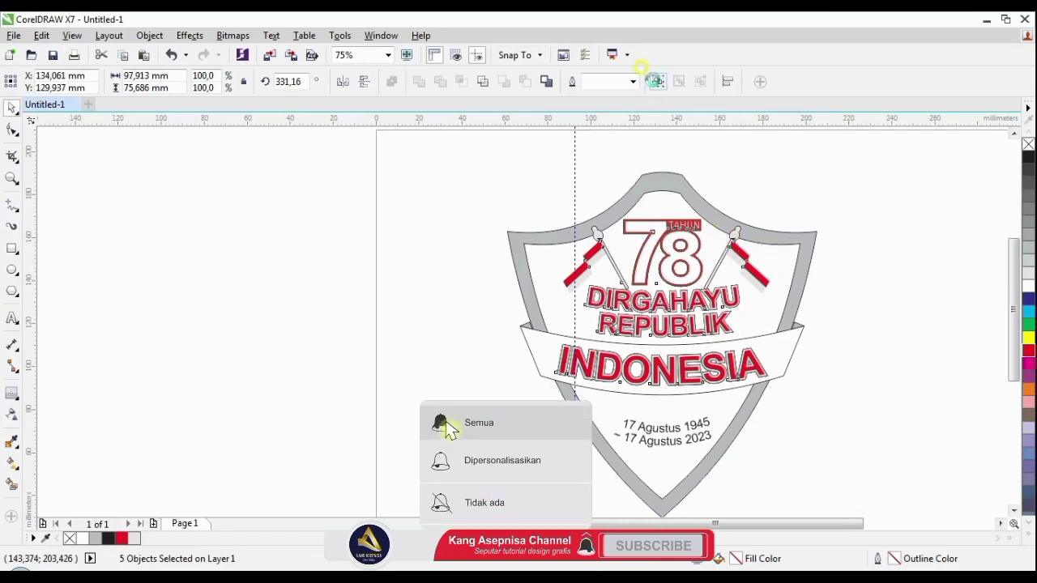
Step: Group the date text with the lettering and flags, and move the group horizontally about 146 mm off the left side of the shield
click(663, 424)
shift+click(663, 432)
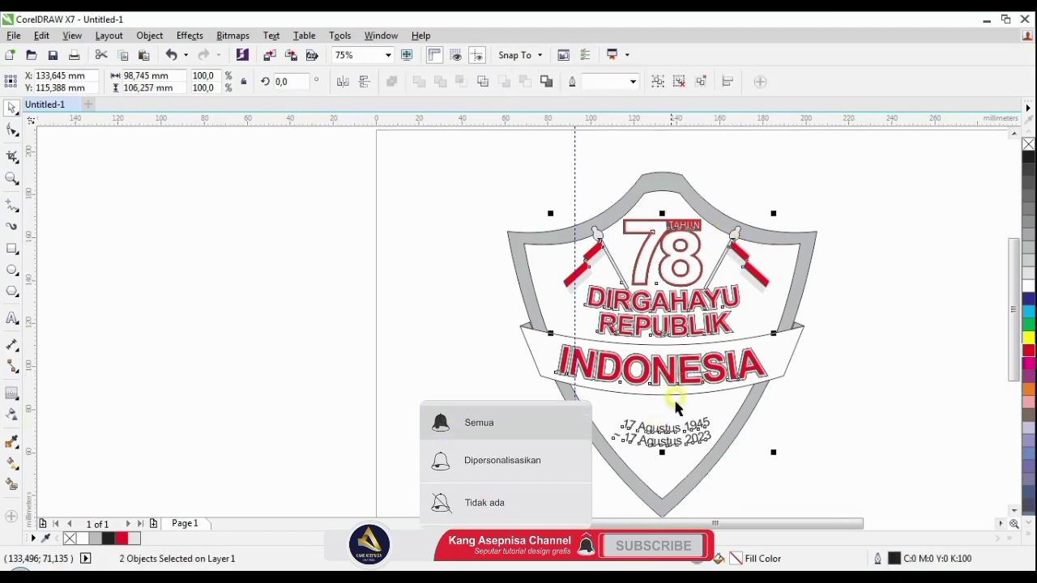
click(658, 81)
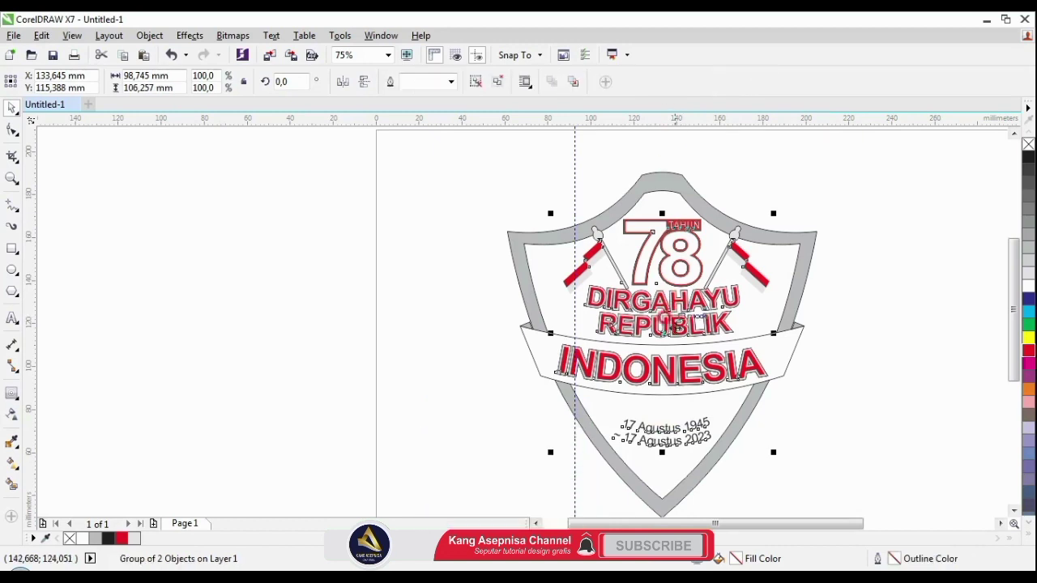
drag(639, 330, 343, 299)
click(838, 371)
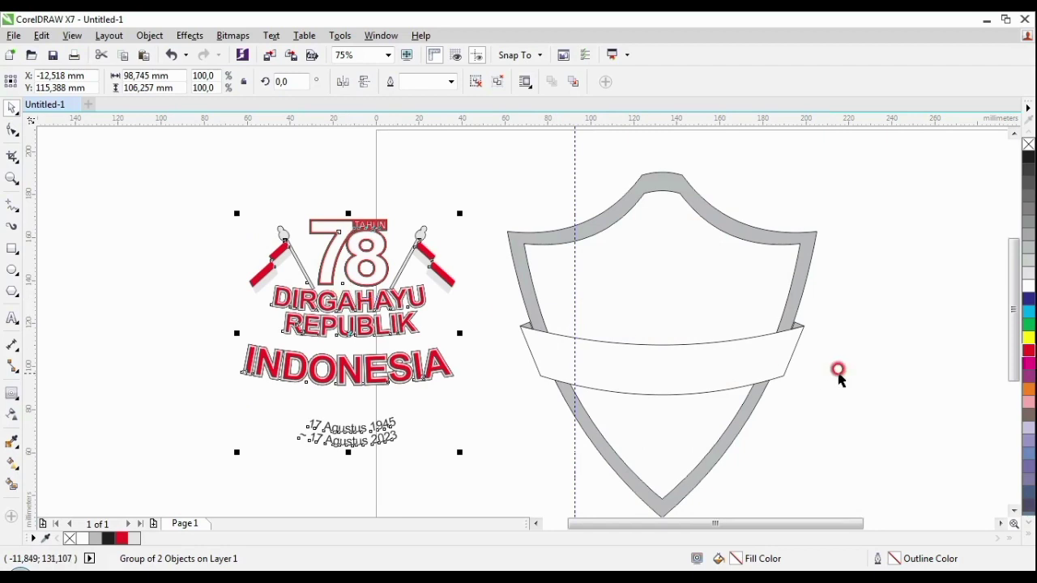
Step: Apply a two-color pattern fill to the inner shield, using near-black C65 M71 Y65 K87 and red M100 Y100
click(751, 254)
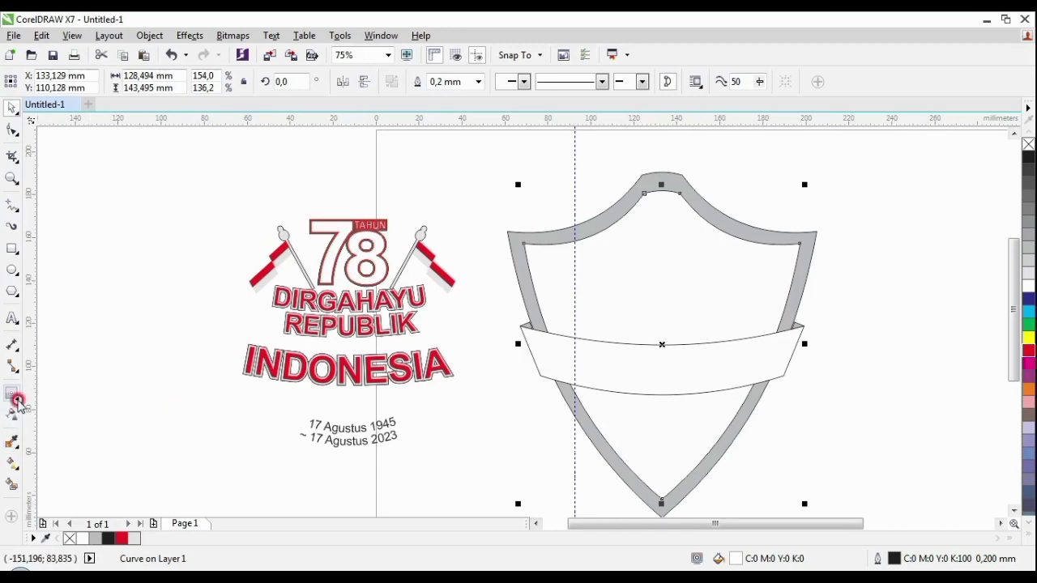
click(15, 474)
click(30, 463)
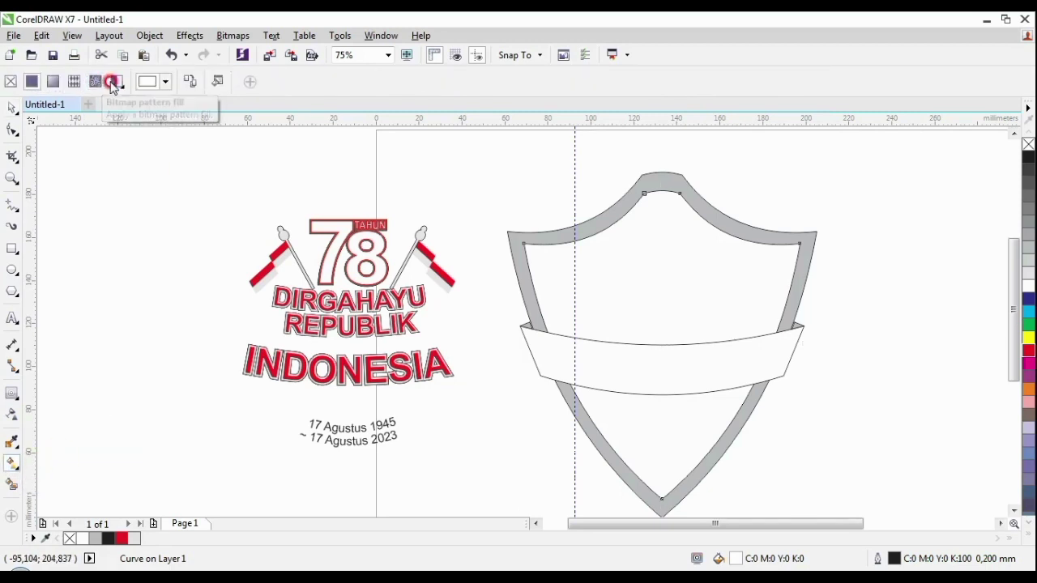
click(116, 83)
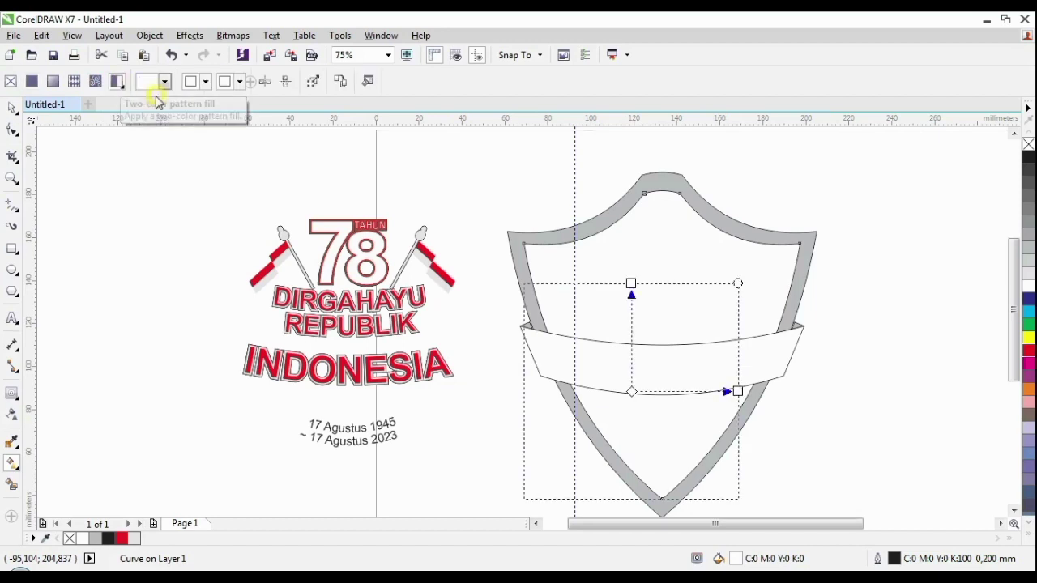
click(207, 83)
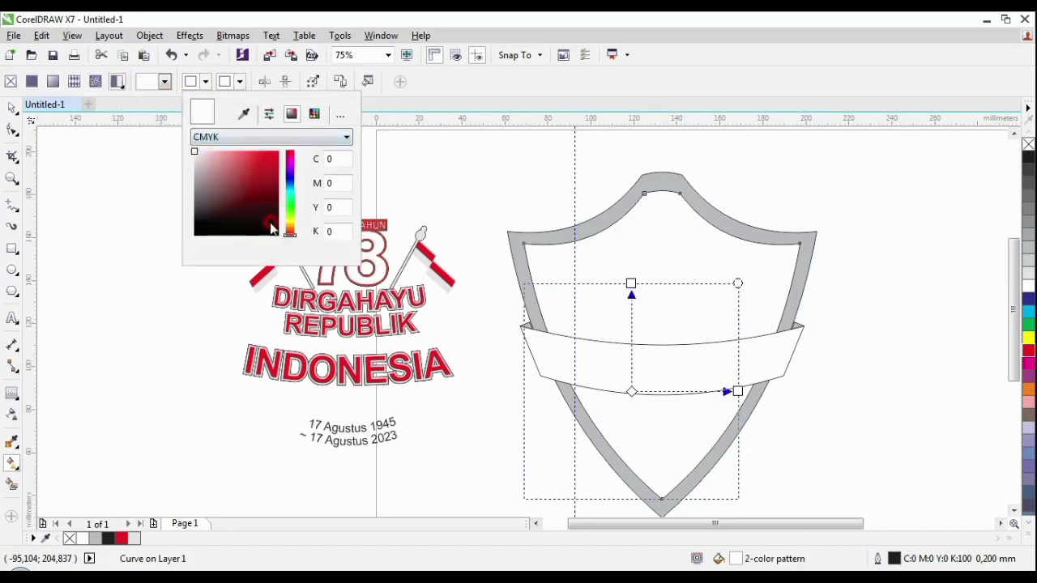
click(266, 226)
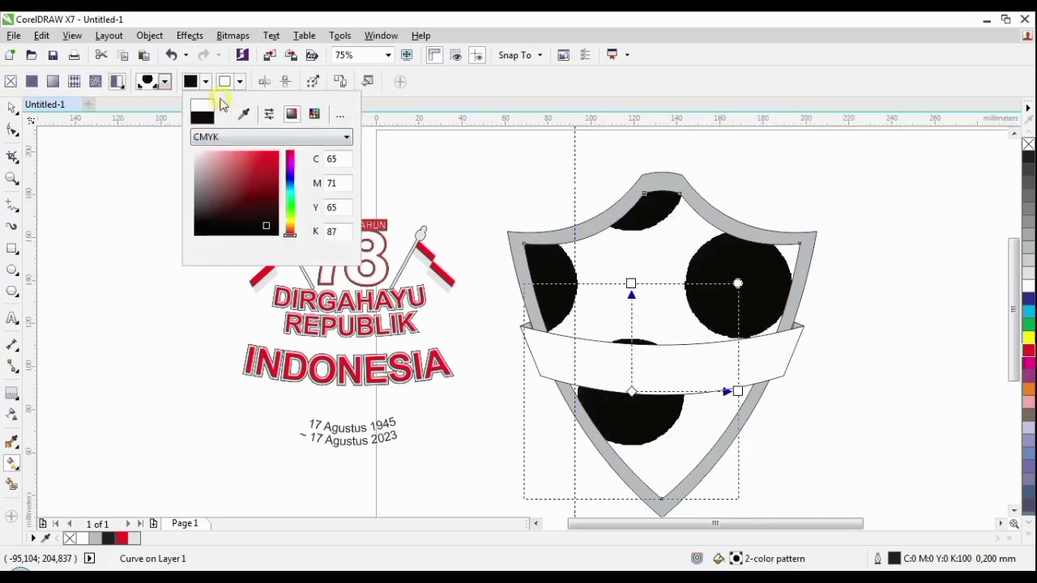
click(241, 83)
click(240, 82)
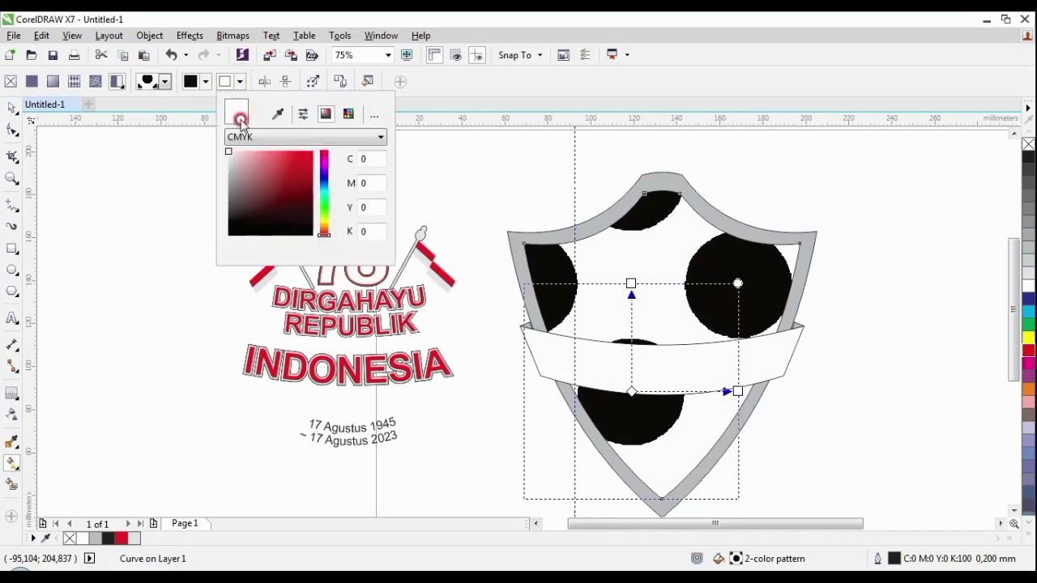
drag(298, 167, 313, 151)
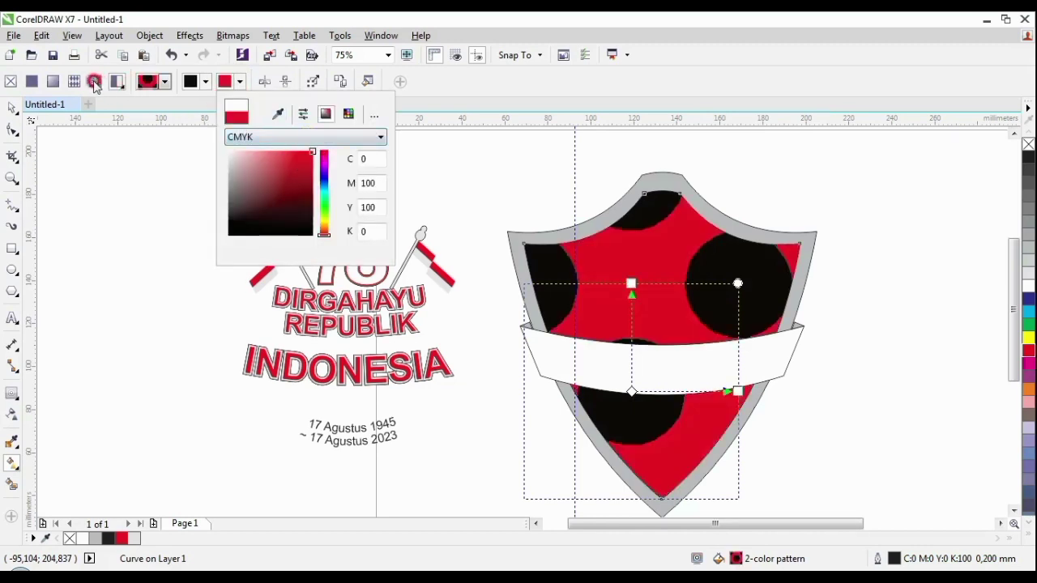
click(50, 88)
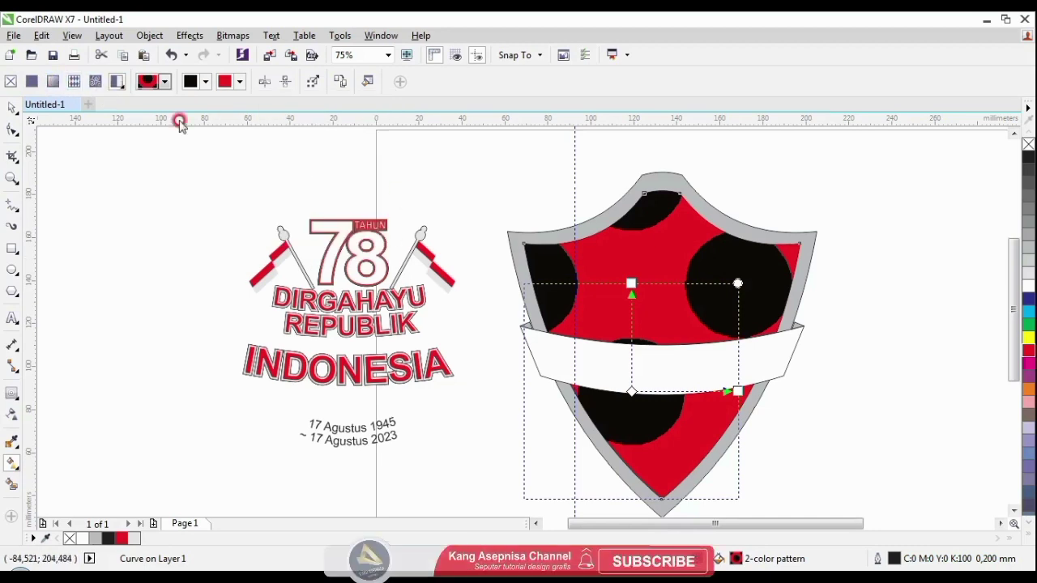
Step: Change the inner shield's fill to an elliptical fountain fill, placing red near the shield's center and black at its outer edge
click(93, 83)
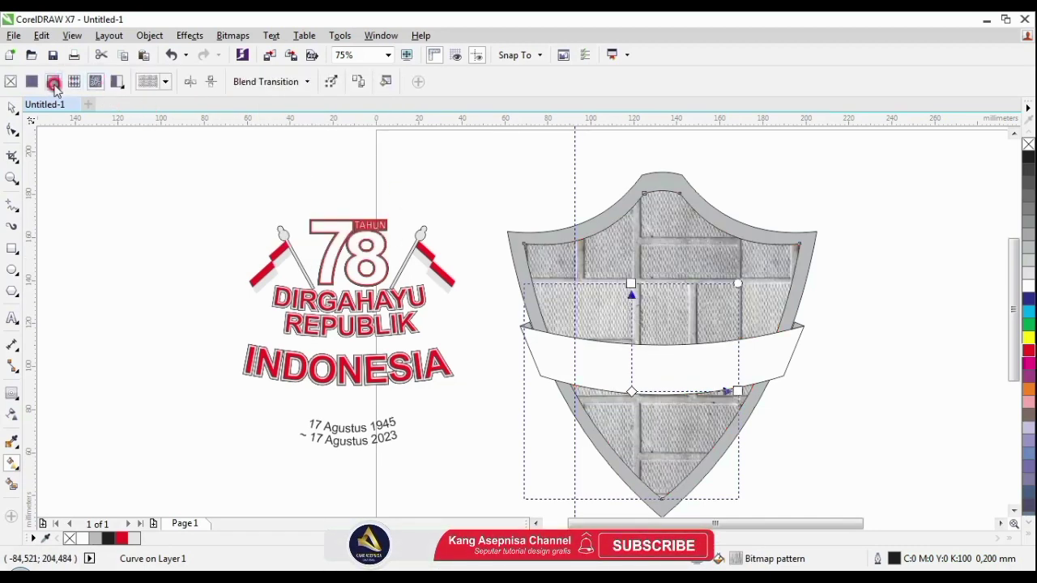
click(52, 83)
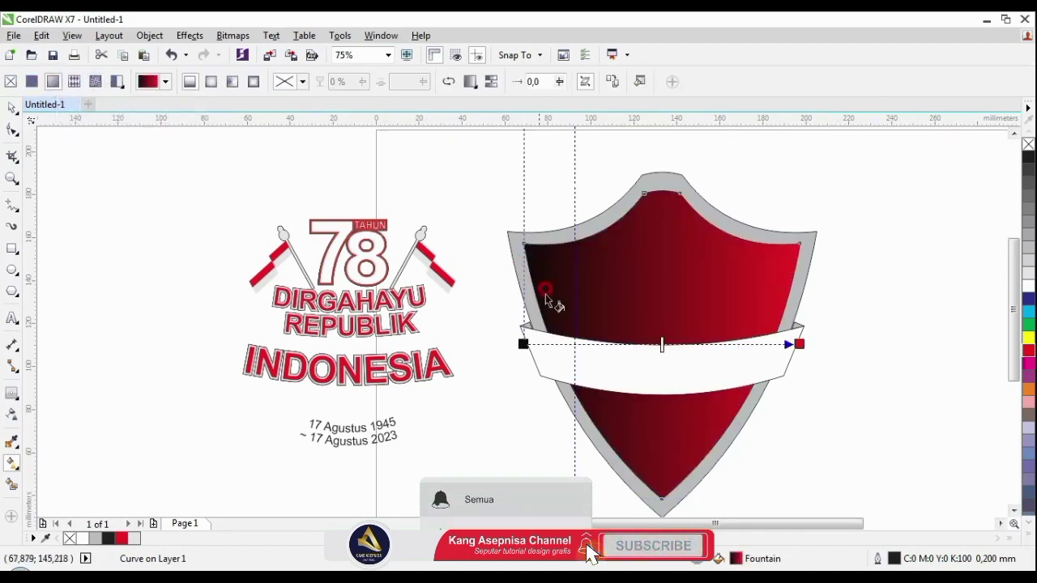
drag(524, 344, 644, 283)
click(210, 81)
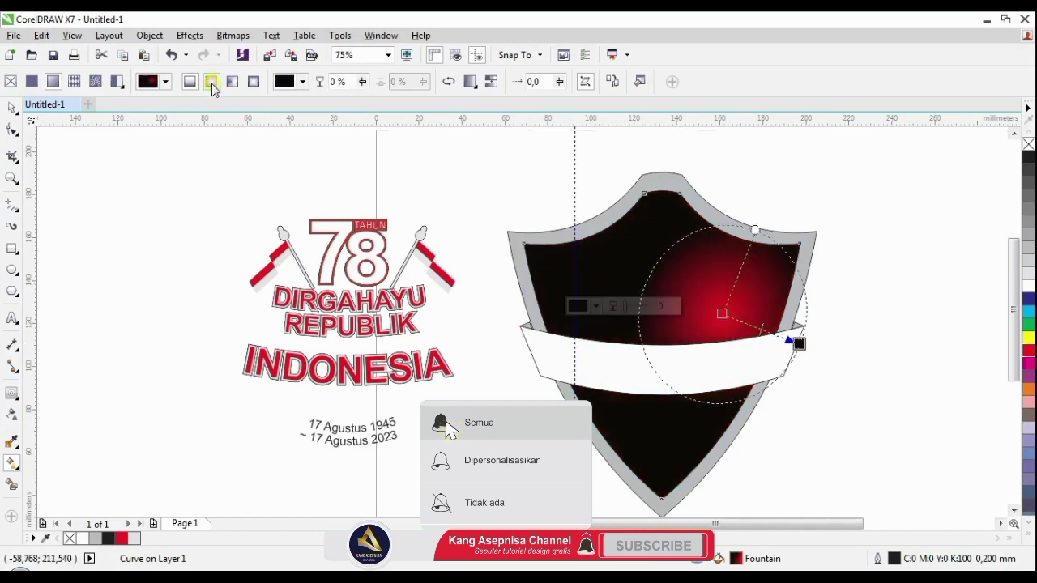
drag(732, 274, 663, 300)
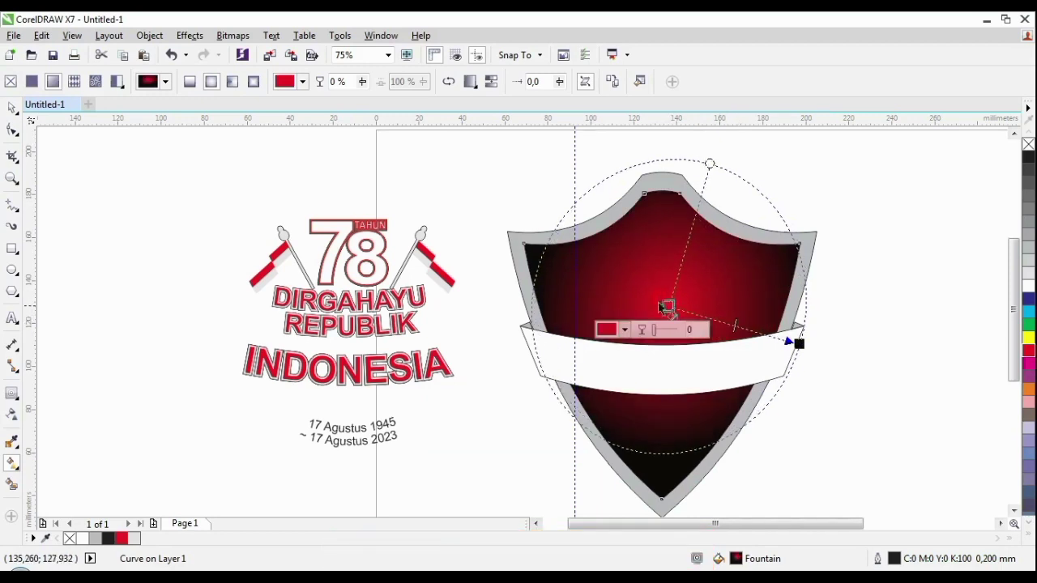
click(11, 106)
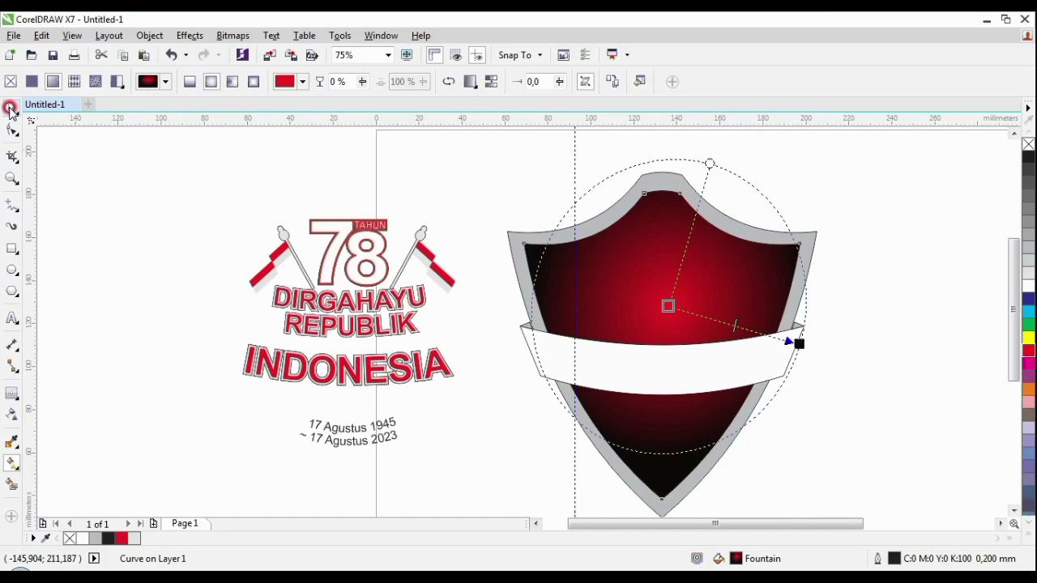
click(459, 181)
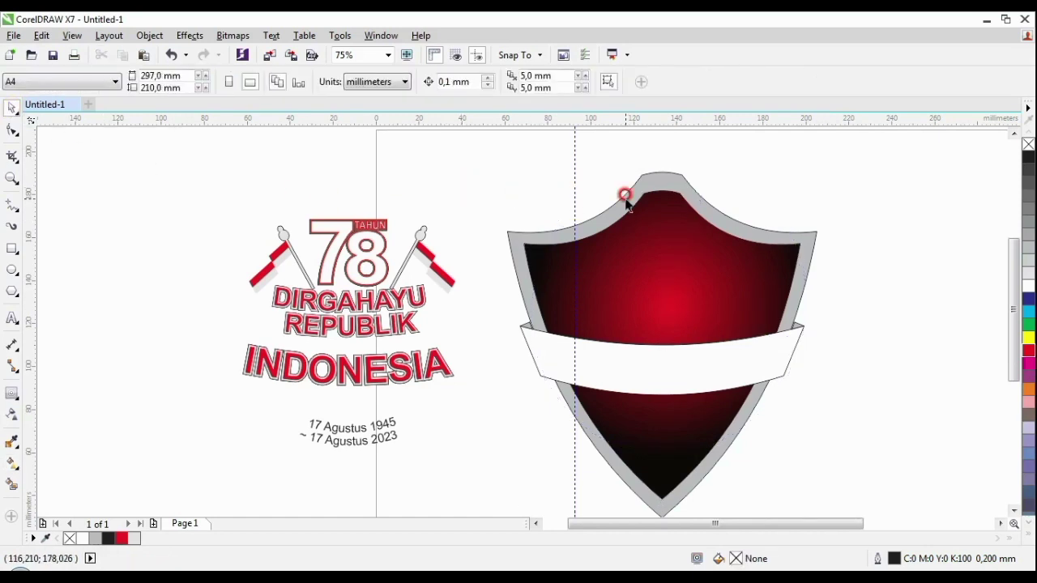
Step: Fill the outer shield border with 70% black and remove its outline
click(669, 184)
click(1028, 197)
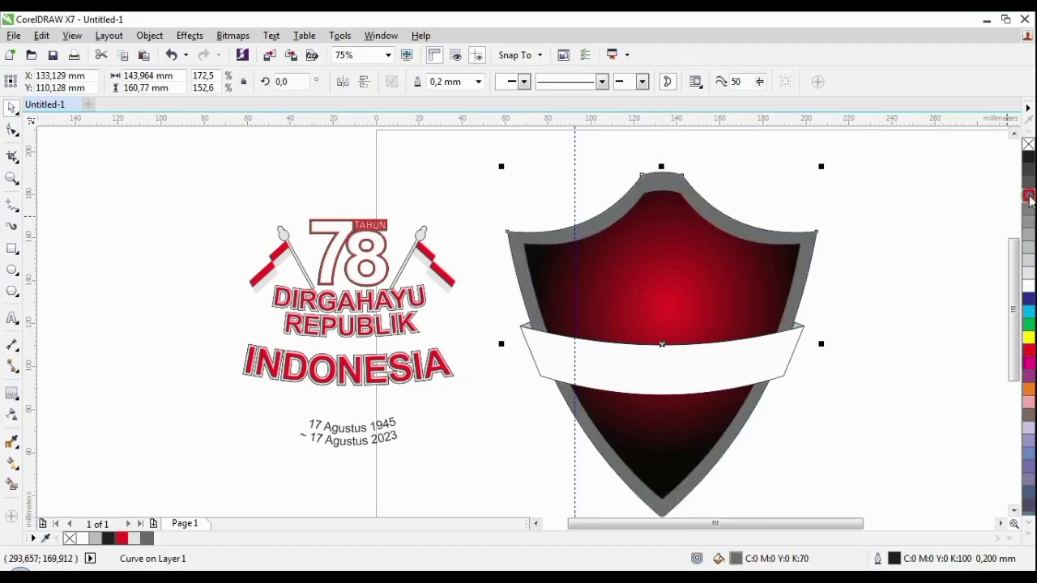
right_click(1029, 144)
click(744, 170)
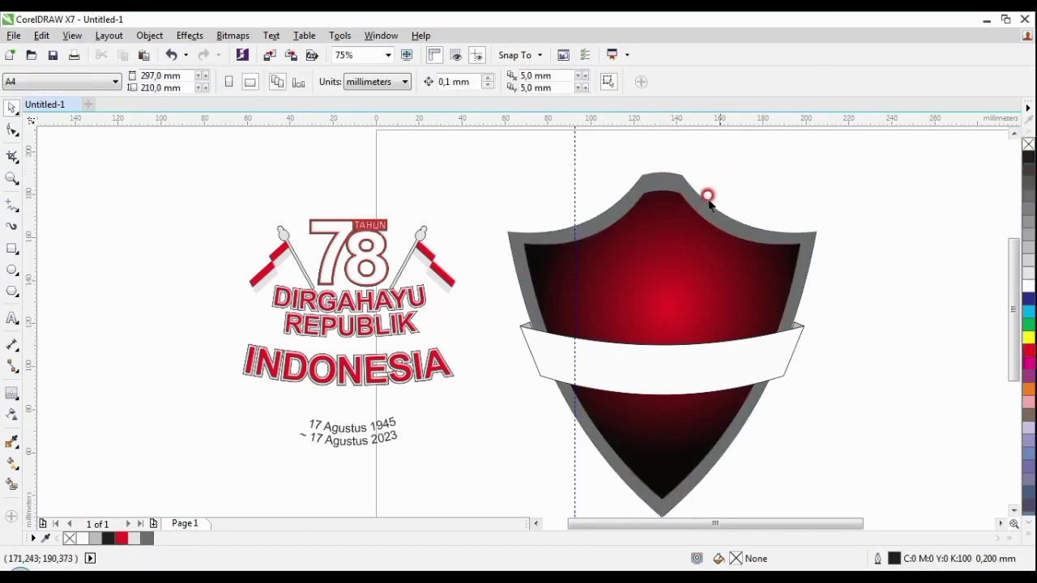
Step: Fill the banner across the shield with black and give it a white 0.75 mm outline
click(708, 366)
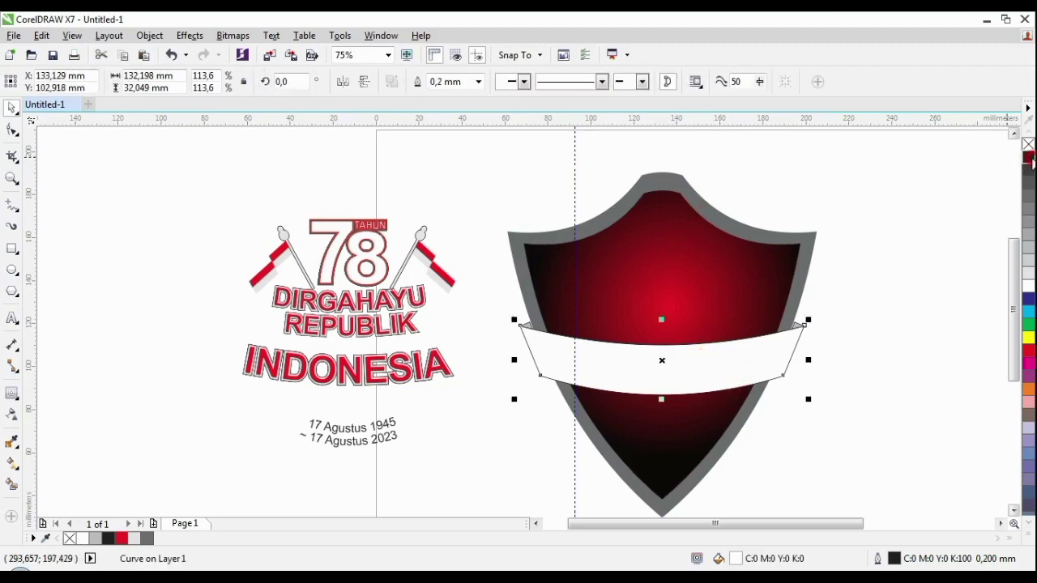
click(1029, 156)
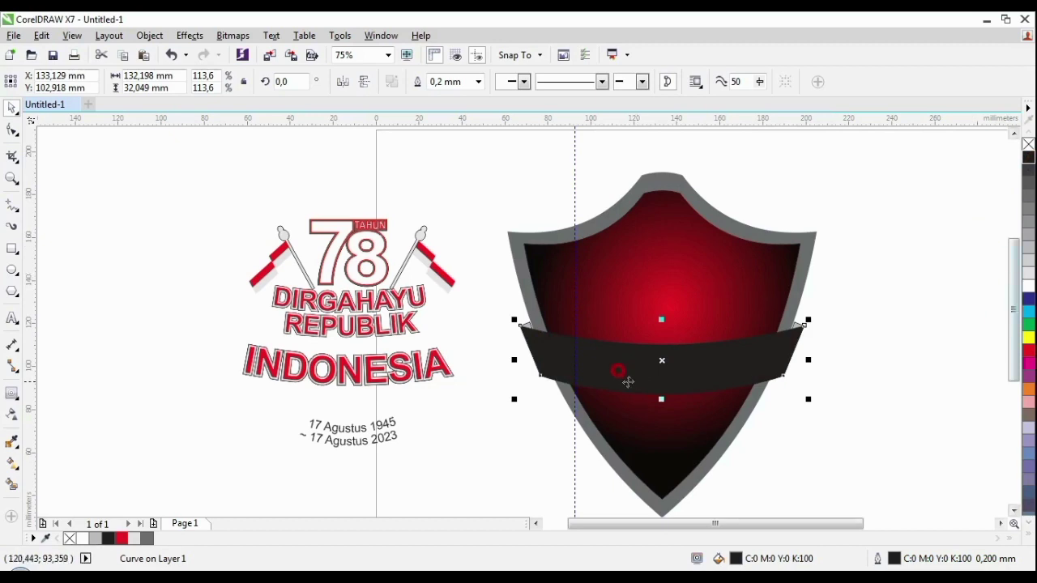
right_click(1024, 288)
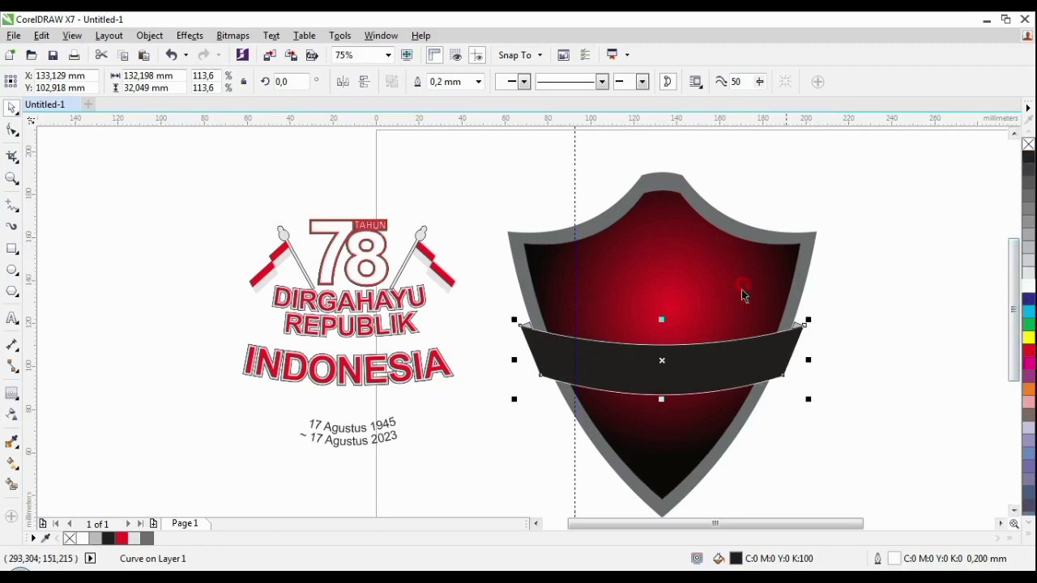
click(479, 82)
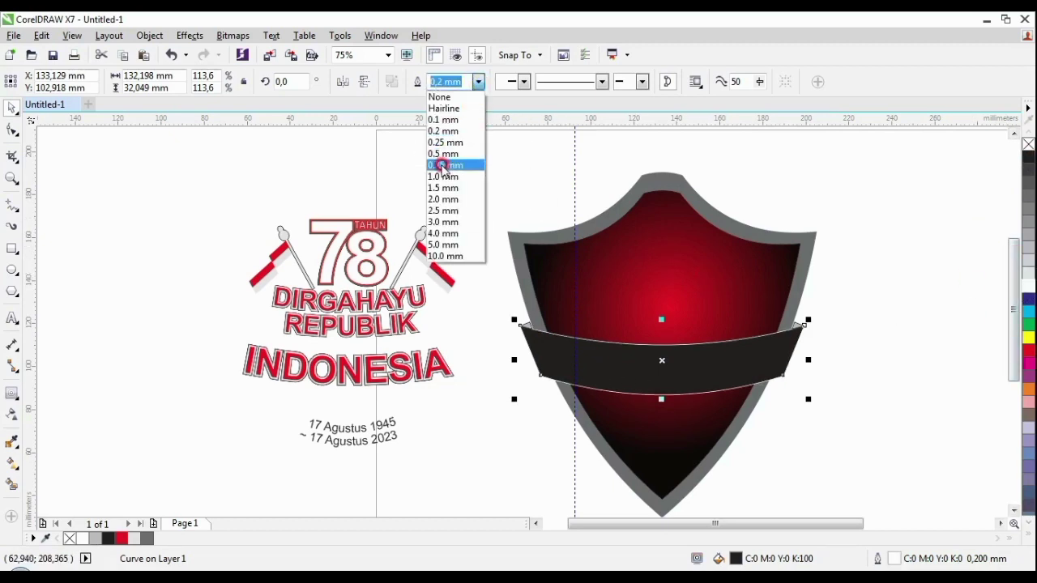
click(442, 166)
Step: Set the outline width of the two small fold pieces behind the banner's ends to 0.75 mm
drag(499, 301, 836, 352)
click(609, 83)
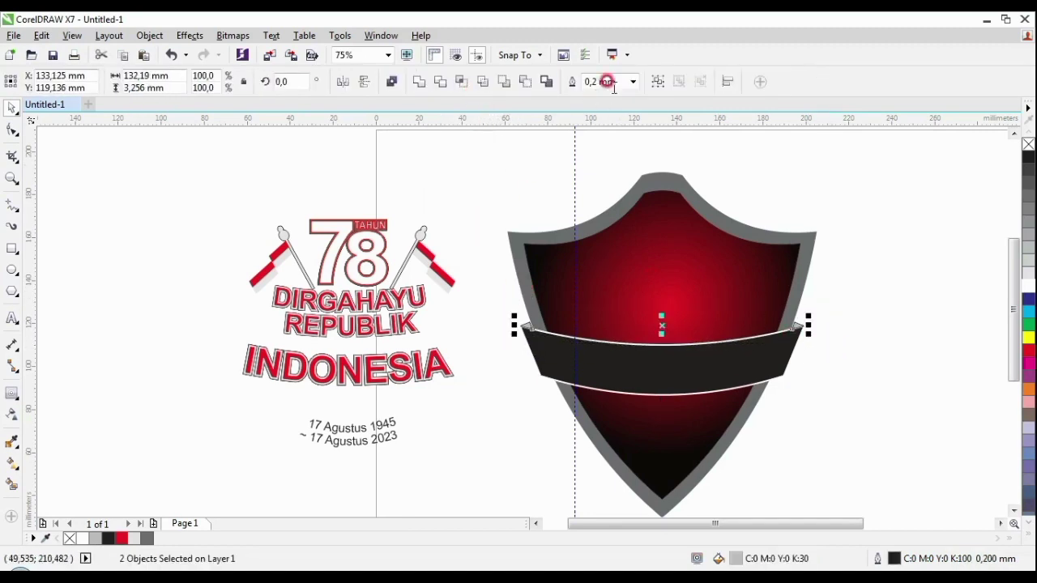
click(634, 81)
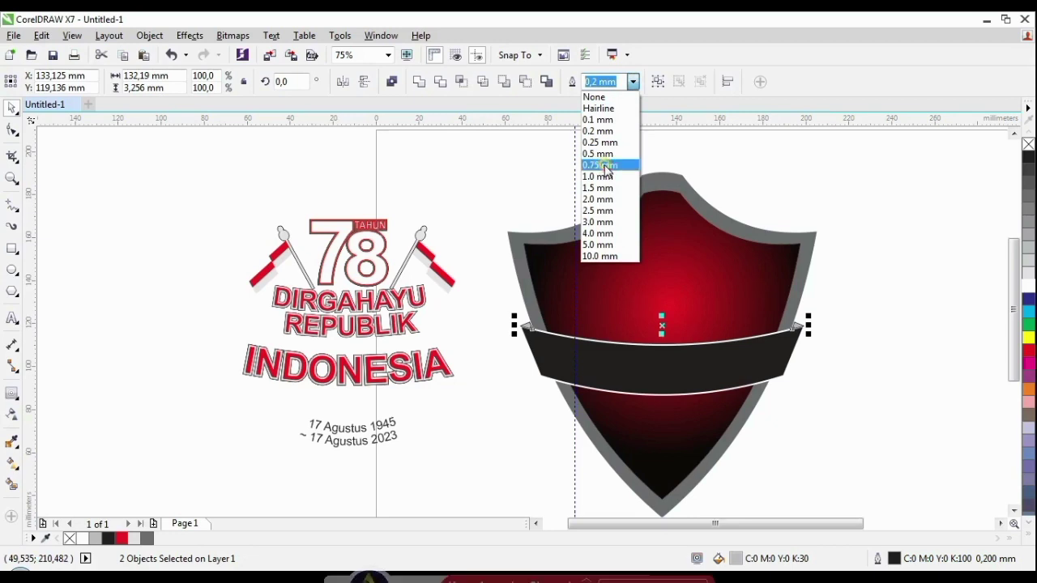
click(606, 165)
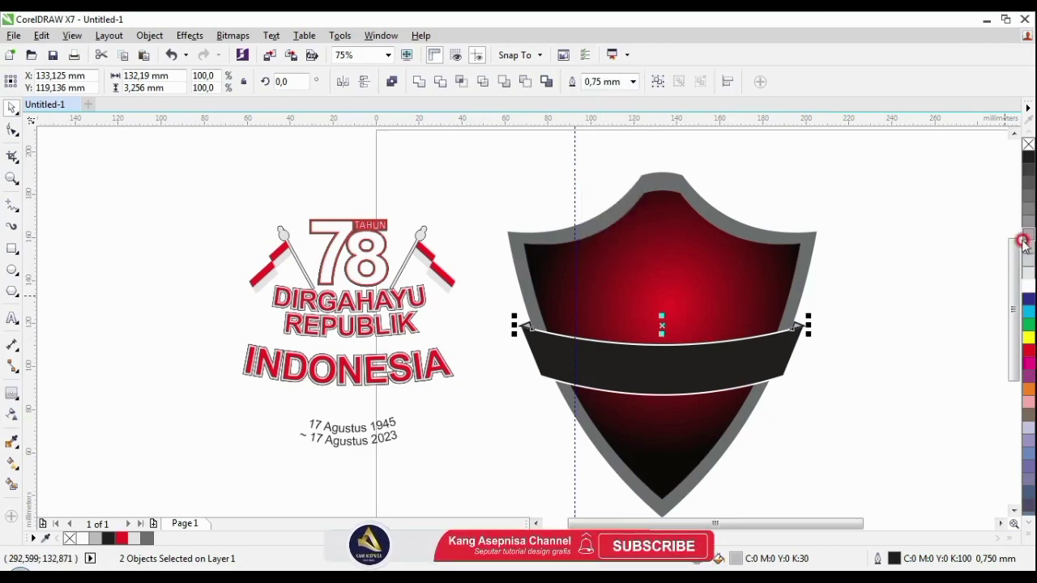
Step: Fill the two small fold pieces behind the banner's ends with 40% black and remove their outline
click(1029, 209)
right_click(1028, 144)
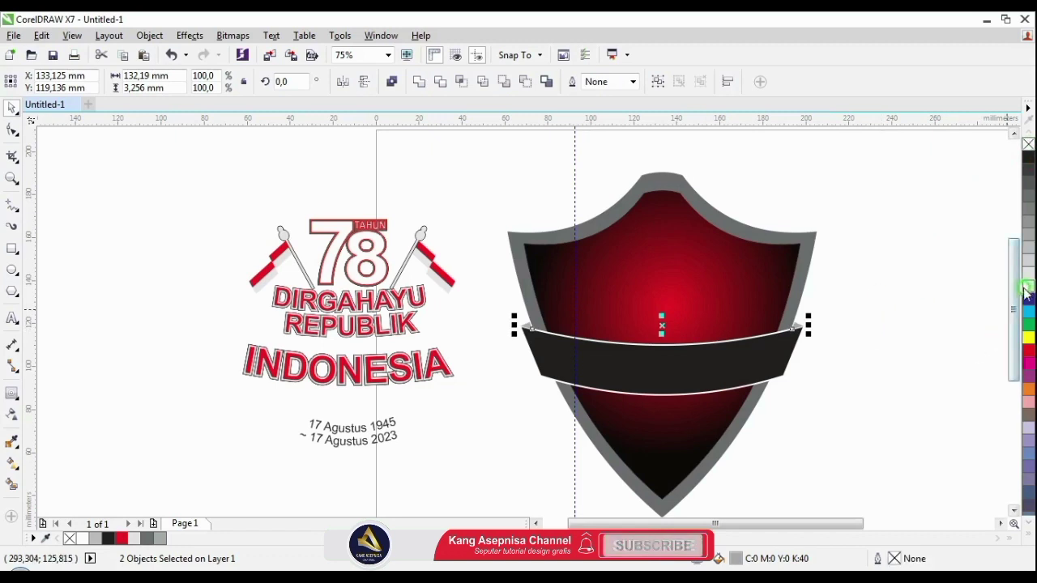
click(819, 371)
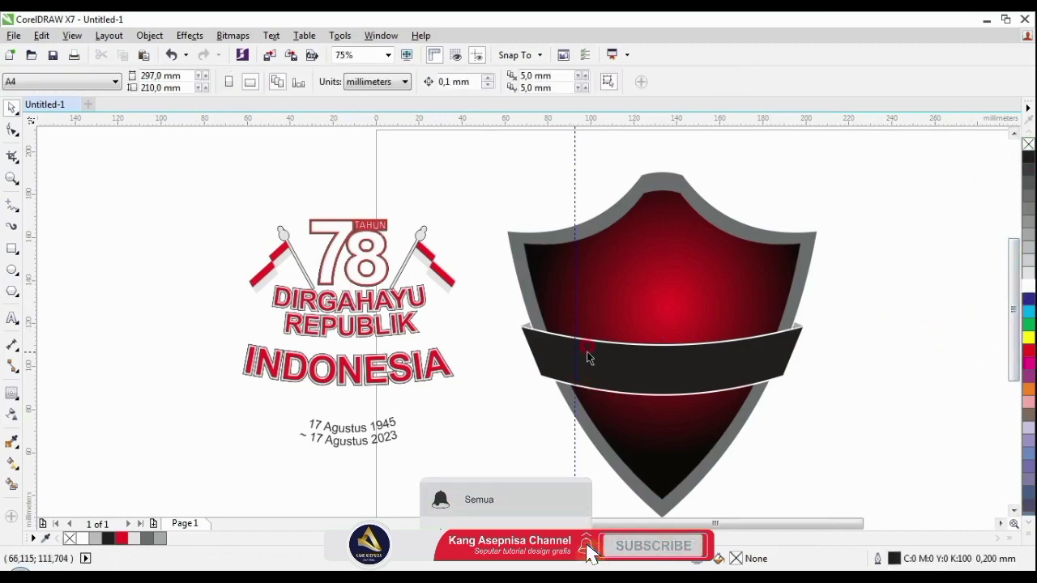
scroll(589, 359, up, 2)
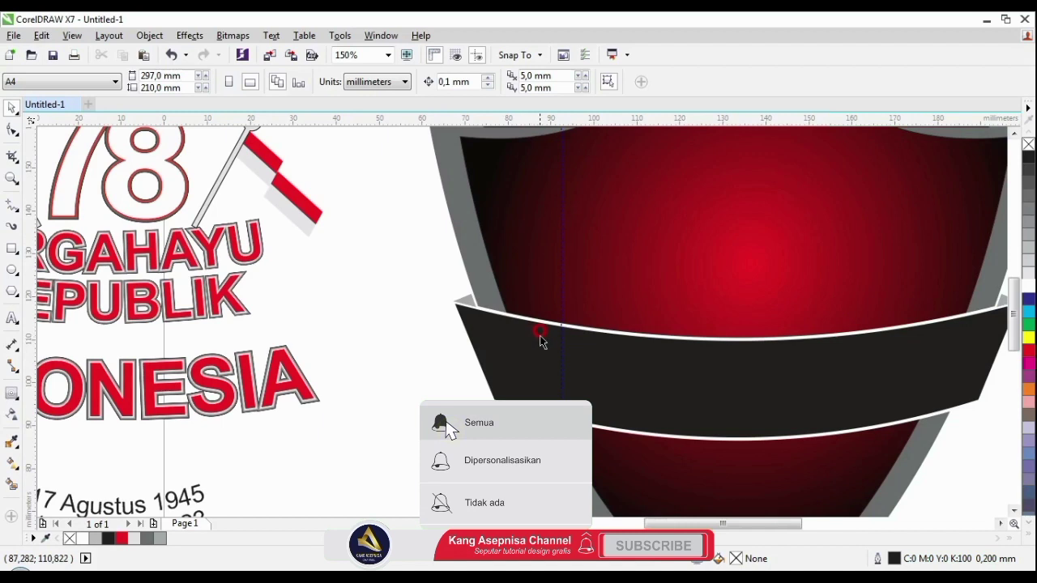
scroll(539, 335, down, 2)
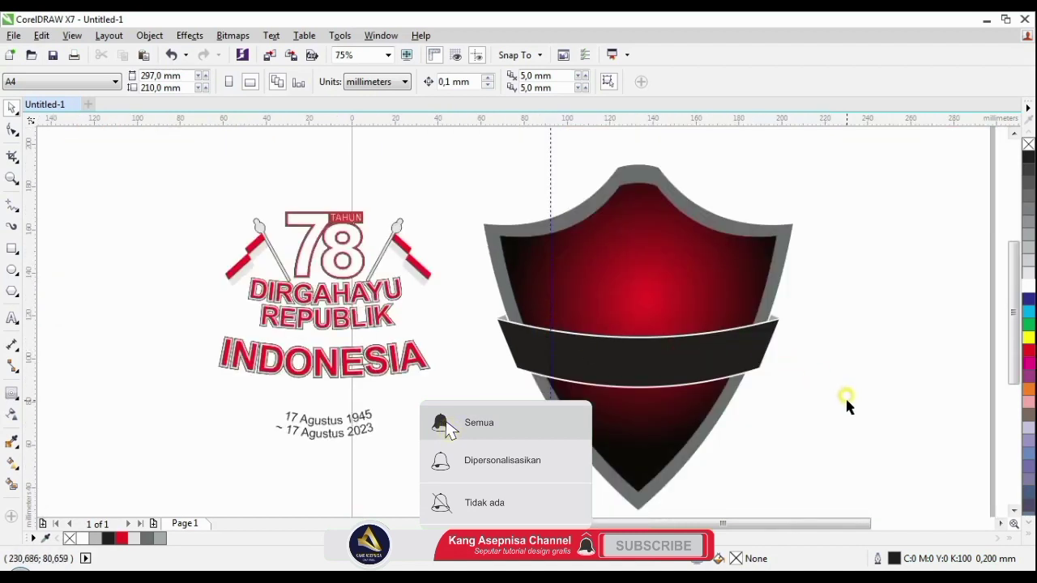
Step: Group the shield, its border, the banner and the two fold pieces into one object
click(309, 414)
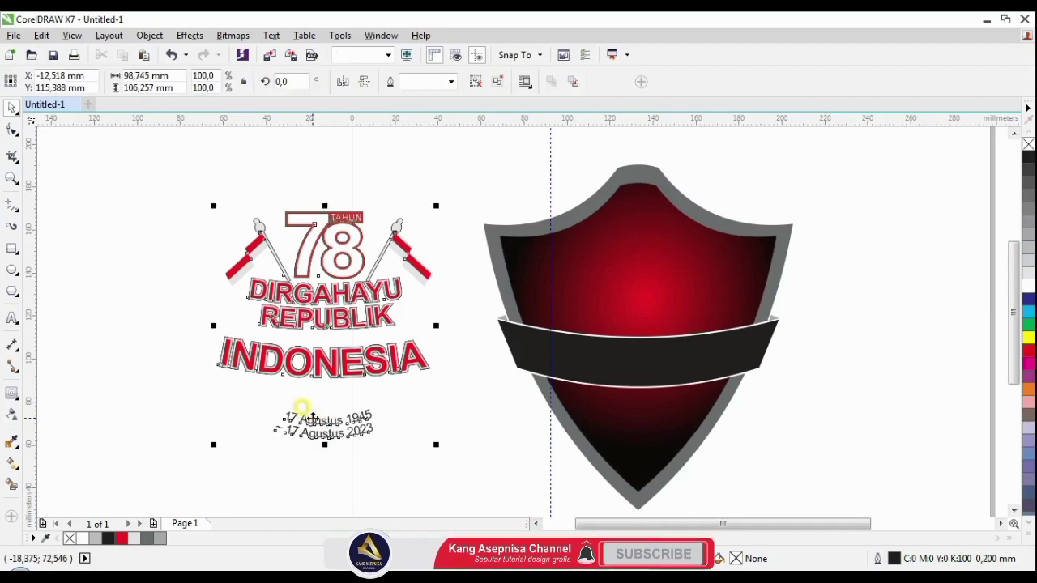
click(459, 155)
drag(607, 173, 629, 169)
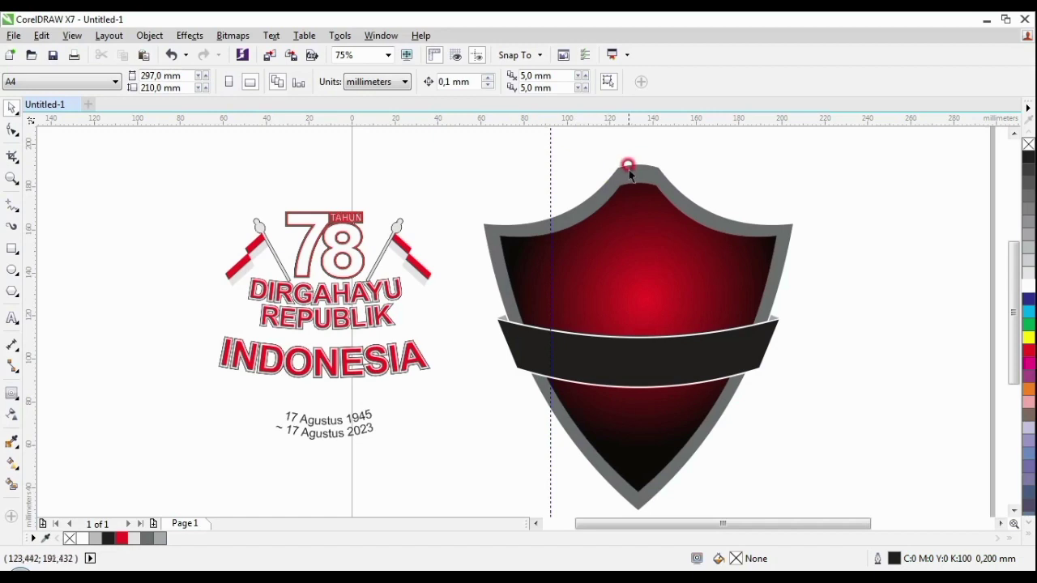
click(631, 171)
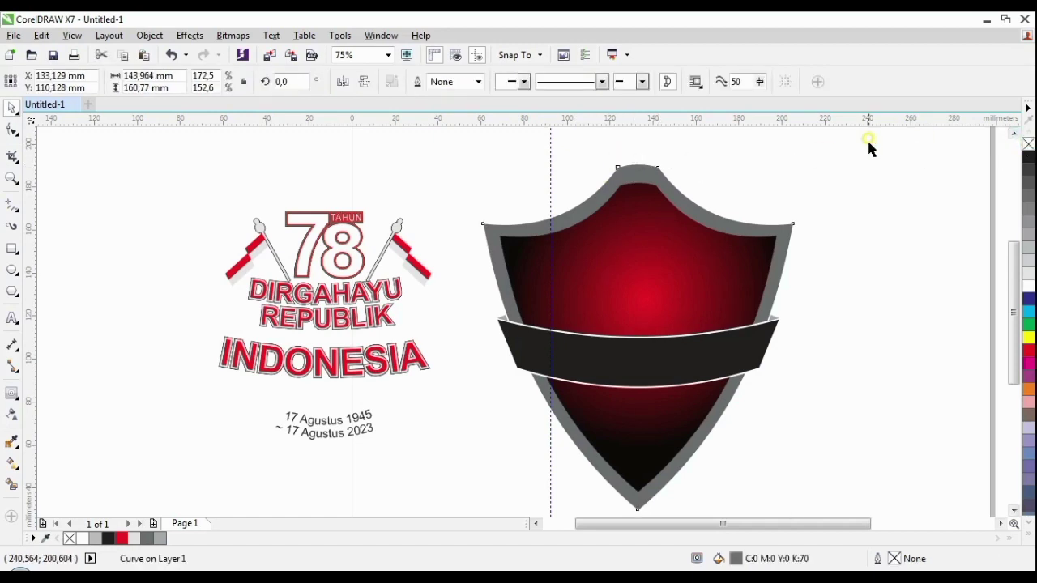
click(458, 196)
drag(434, 150, 785, 351)
mouse_move(848, 470)
mouse_down()
mouse_move(856, 506)
mouse_move(838, 478)
mouse_up()
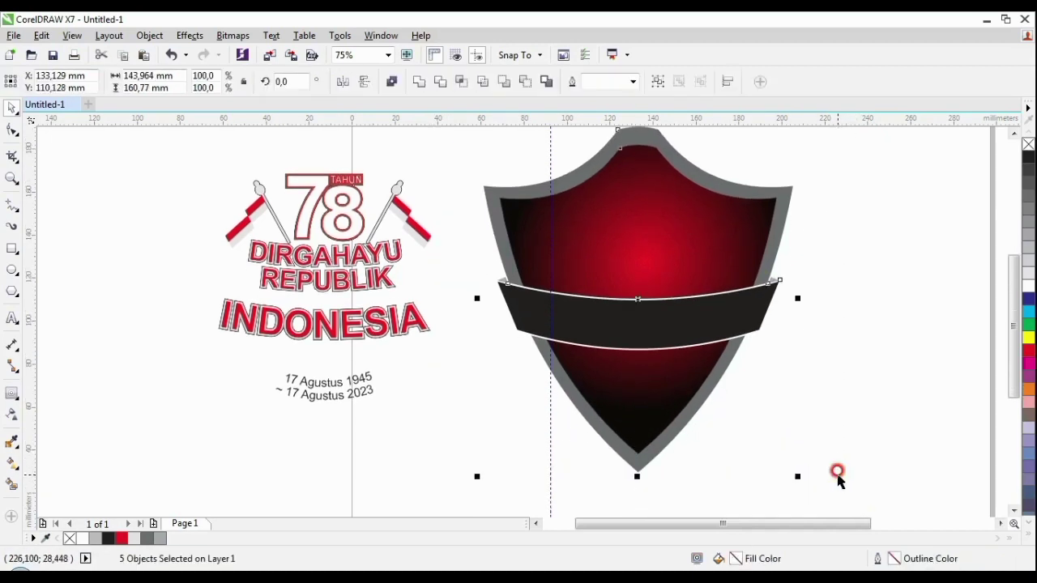
key(ctrl+g)
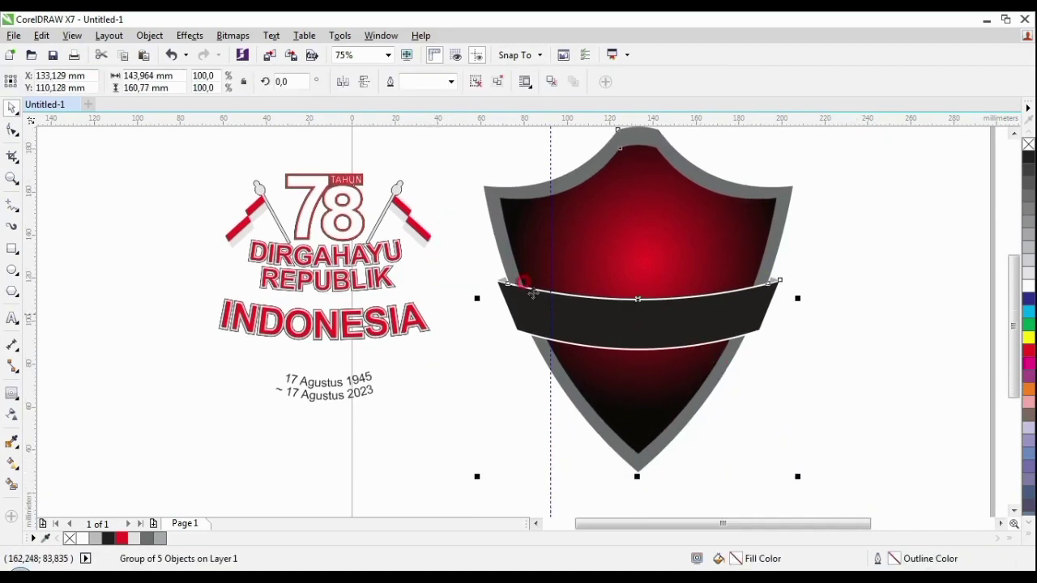
Step: Align the lettering and flag artwork to the shield group's horizontal and vertical center
click(403, 217)
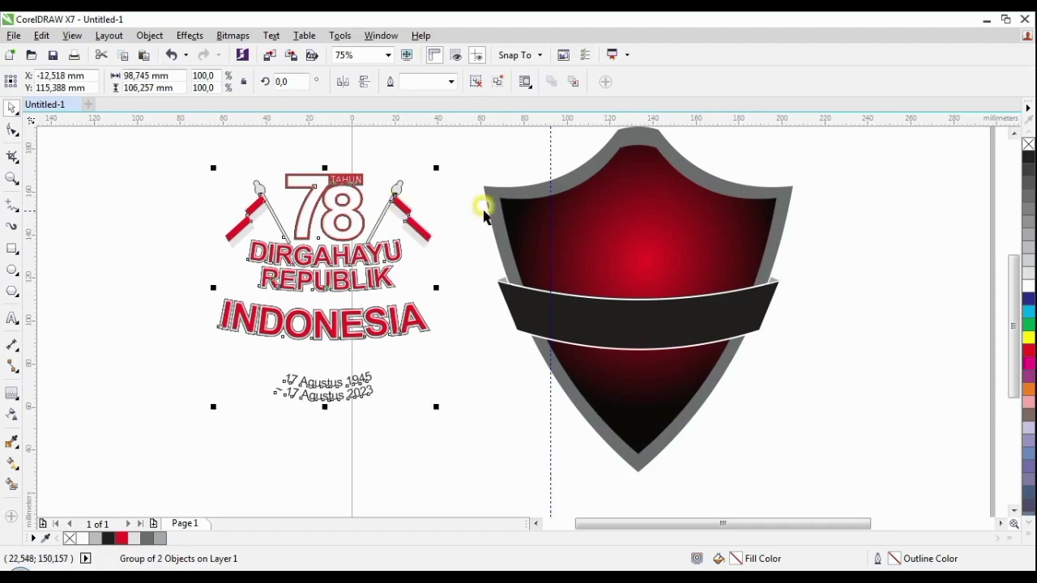
shift+click(630, 188)
key(c)
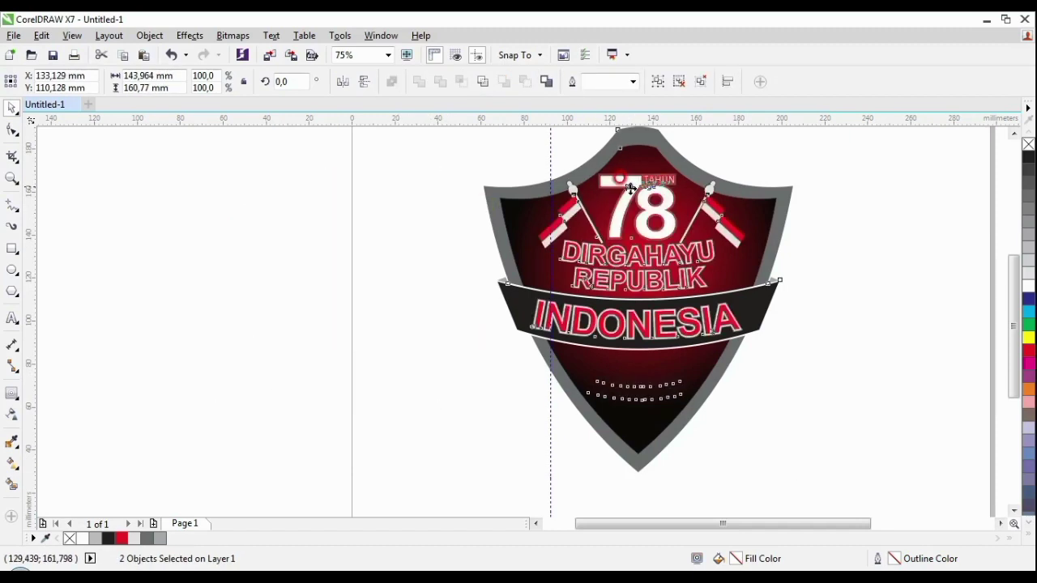
key(e)
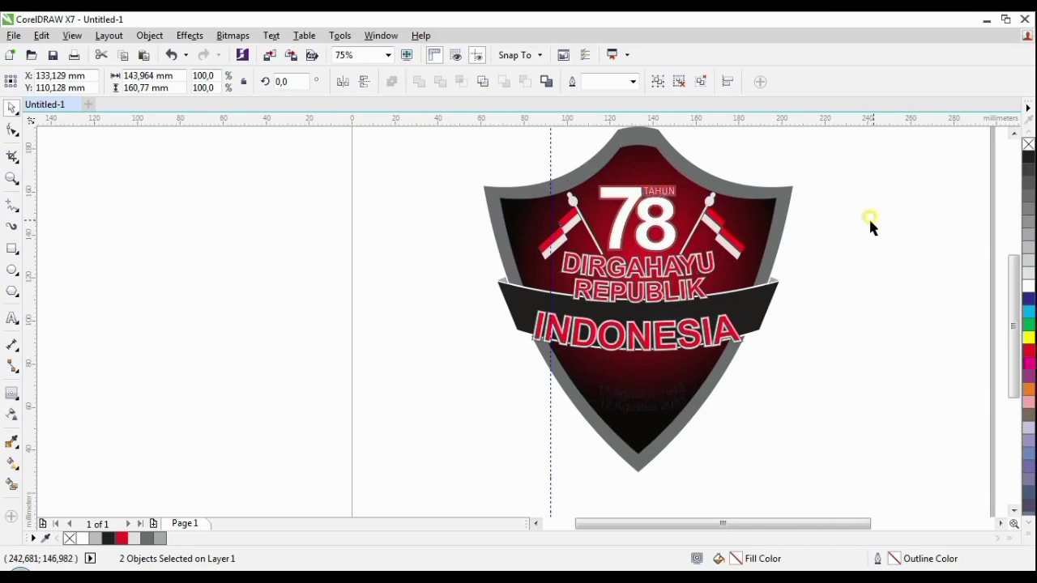
click(872, 219)
click(702, 234)
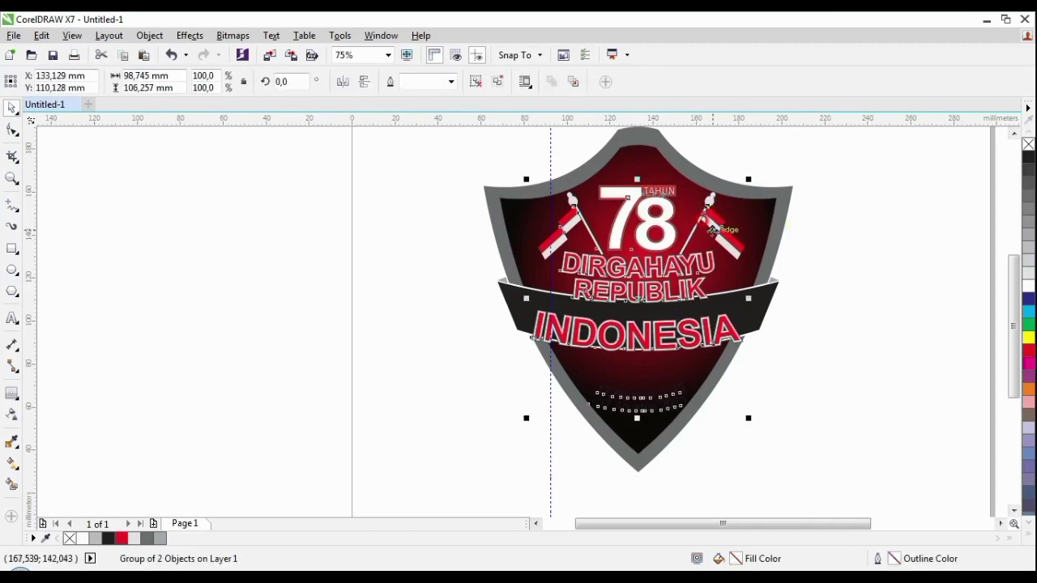
click(856, 308)
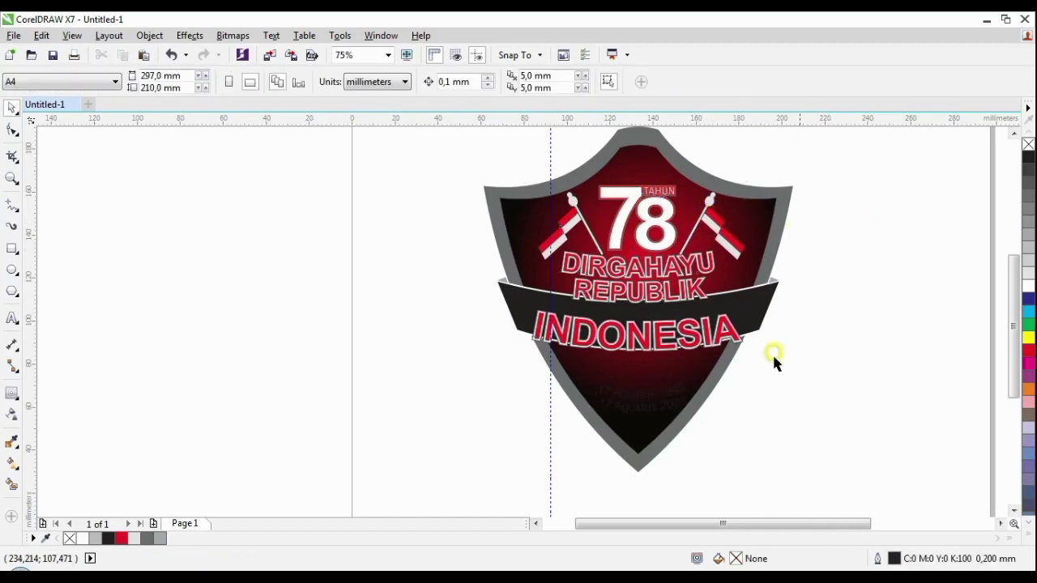
Step: Scale the lettering and flag artwork down proportionally about its center to about 93.4 mm wide
click(701, 204)
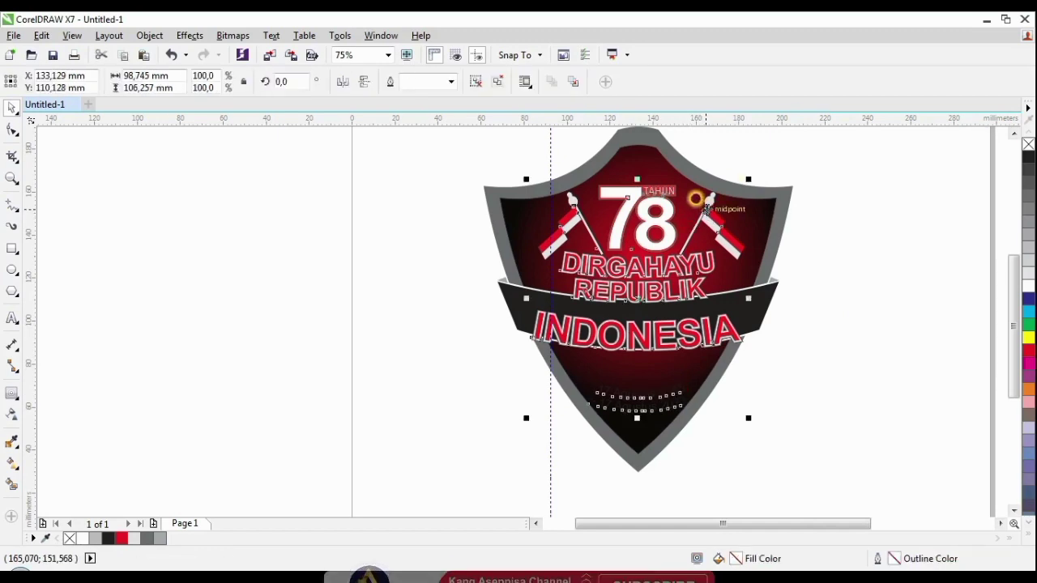
drag(748, 176, 741, 171)
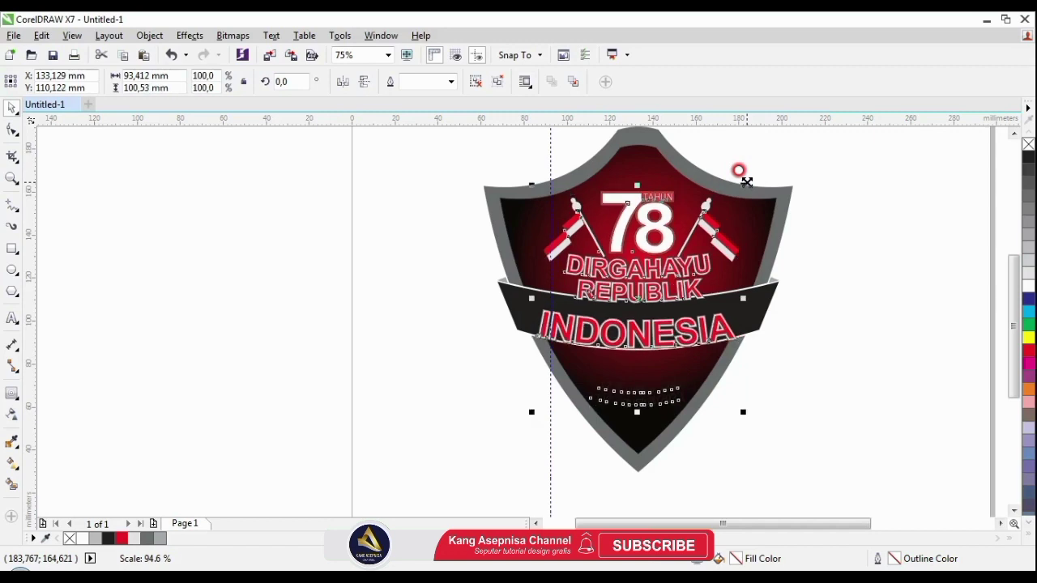
click(827, 333)
Step: Ungroup the artwork and regroup only the flags, the 78 TAHUN mark and the DIRGAHAYU REPUBLIK lettering
click(641, 296)
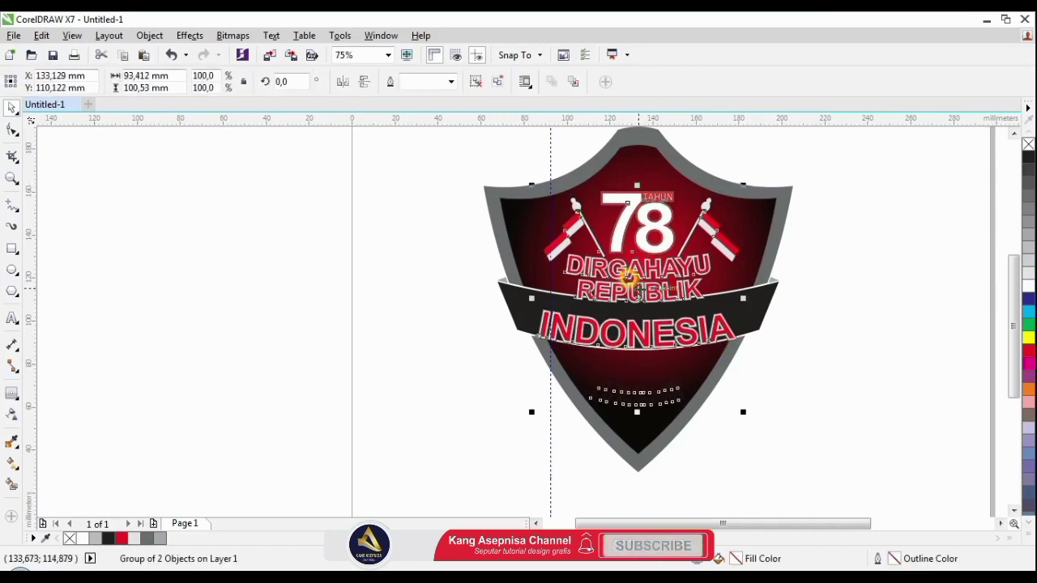
click(479, 87)
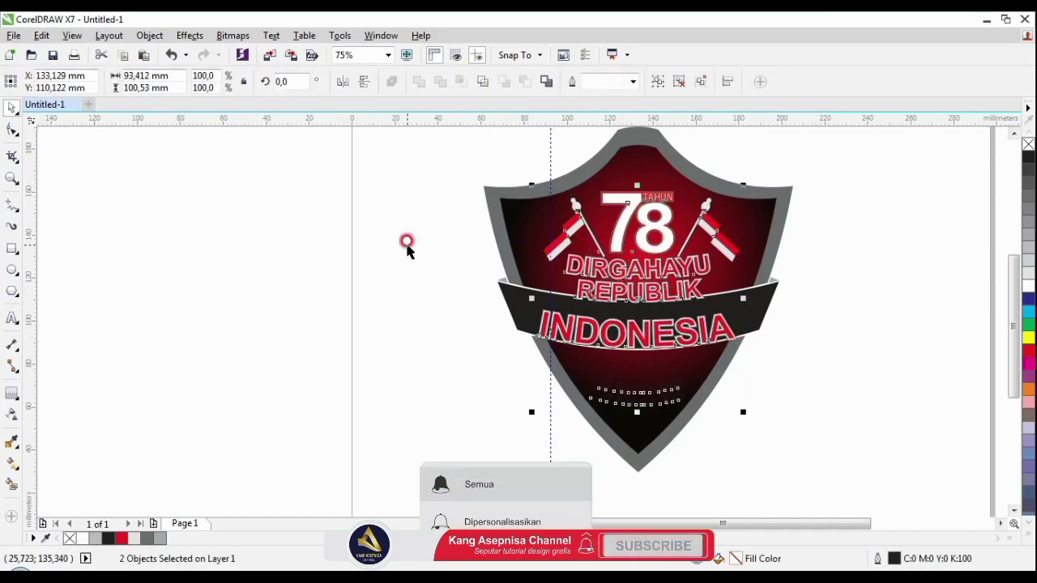
click(405, 241)
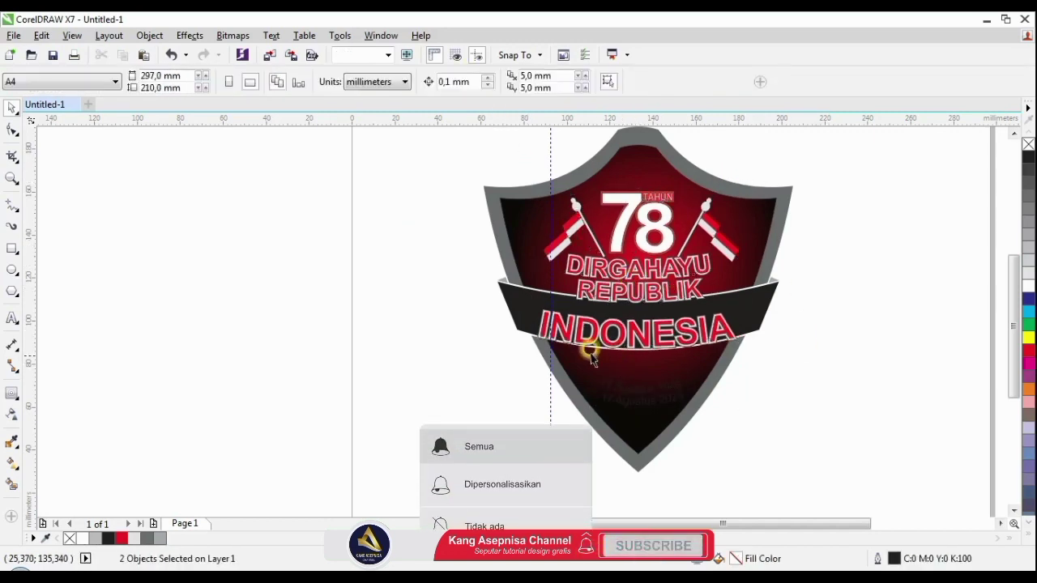
click(629, 269)
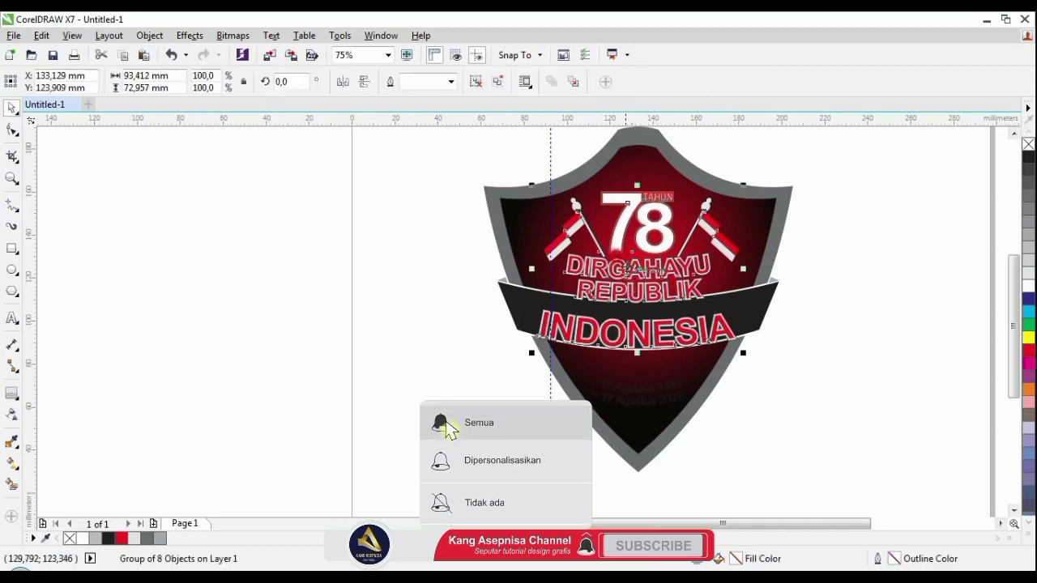
click(475, 84)
click(436, 159)
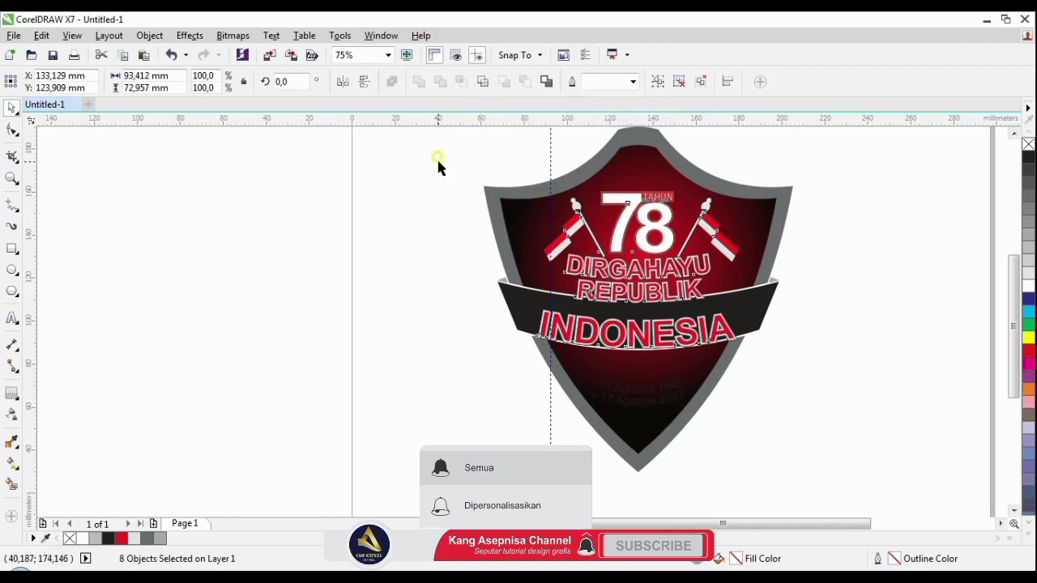
drag(523, 162, 778, 304)
key(ctrl+g)
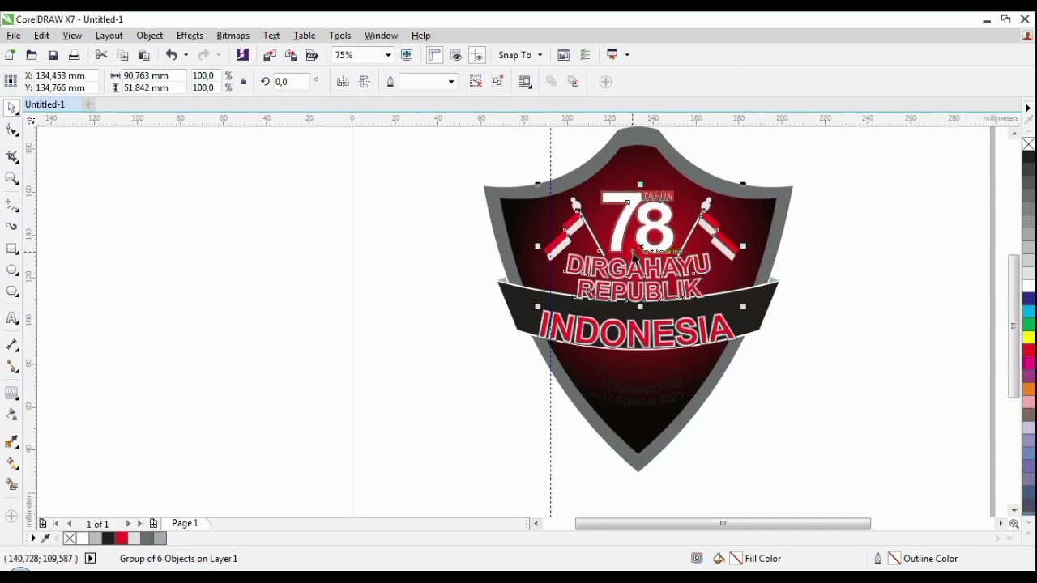
Step: Move the flags, 78 and DIRGAHAYU REPUBLIK group up about 5.8 mm and scale it down to about 83 mm wide
scroll(635, 254, up, 1)
drag(650, 240, 651, 219)
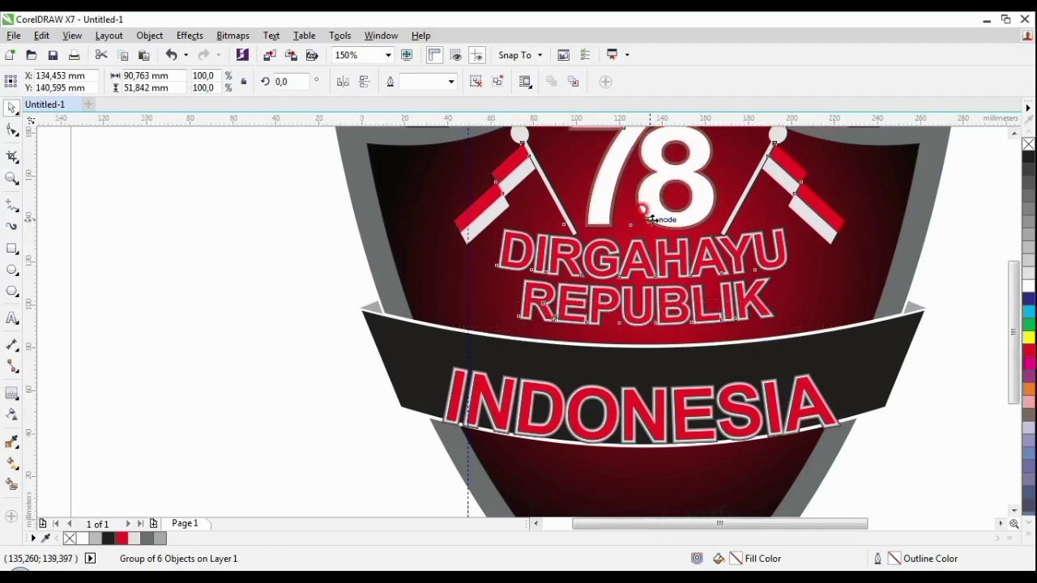
scroll(650, 219, down, 1)
drag(751, 155, 744, 160)
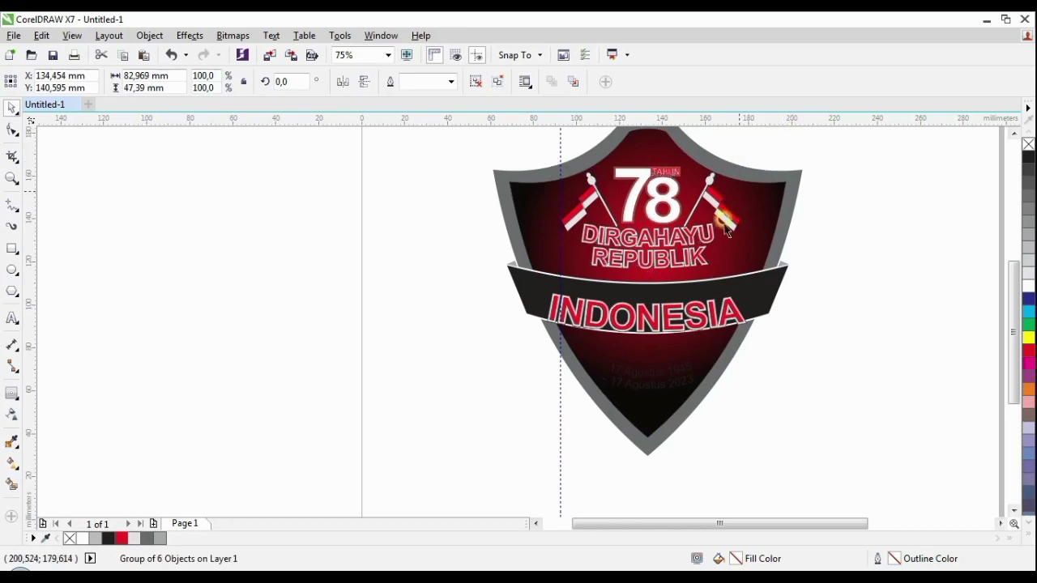
key(Escape)
Step: Lower the flags, 78 and DIRGAHAYU REPUBLIK group about 2.2 mm, closer to the banner's upper edge
scroll(648, 260, up, 1)
click(661, 261)
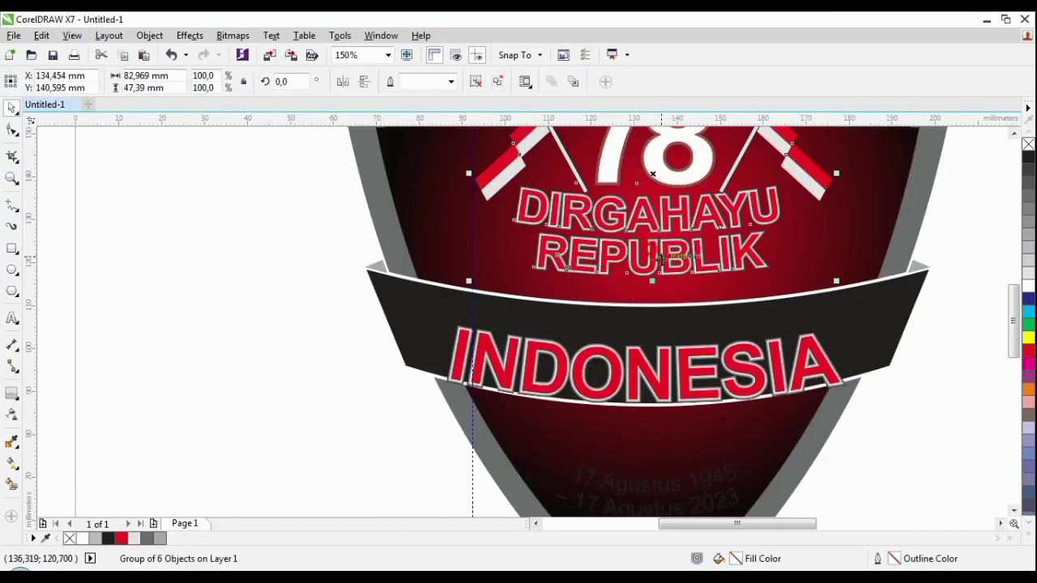
drag(661, 259, 660, 260)
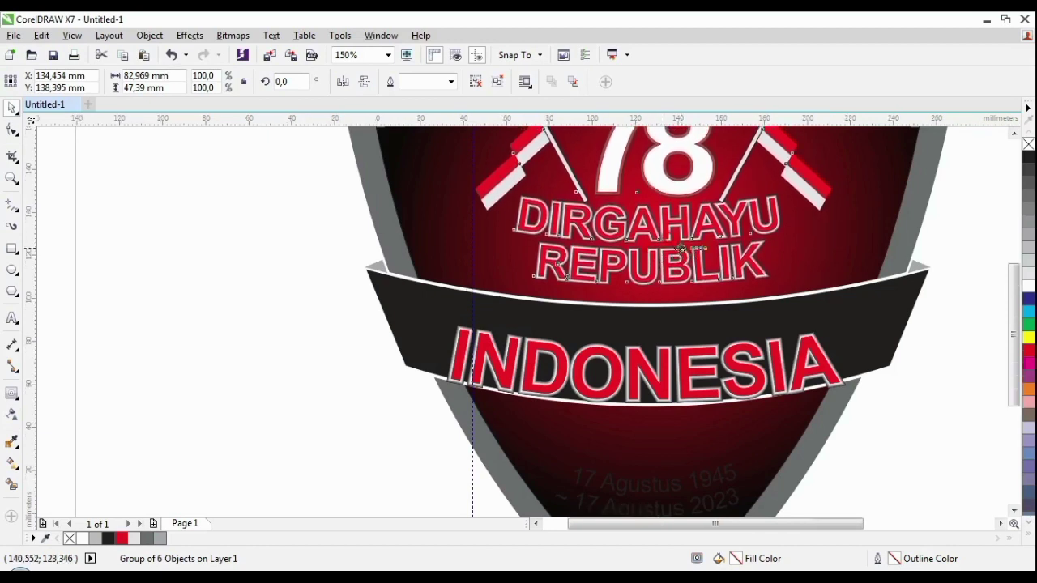
scroll(664, 253, down, 2)
click(816, 271)
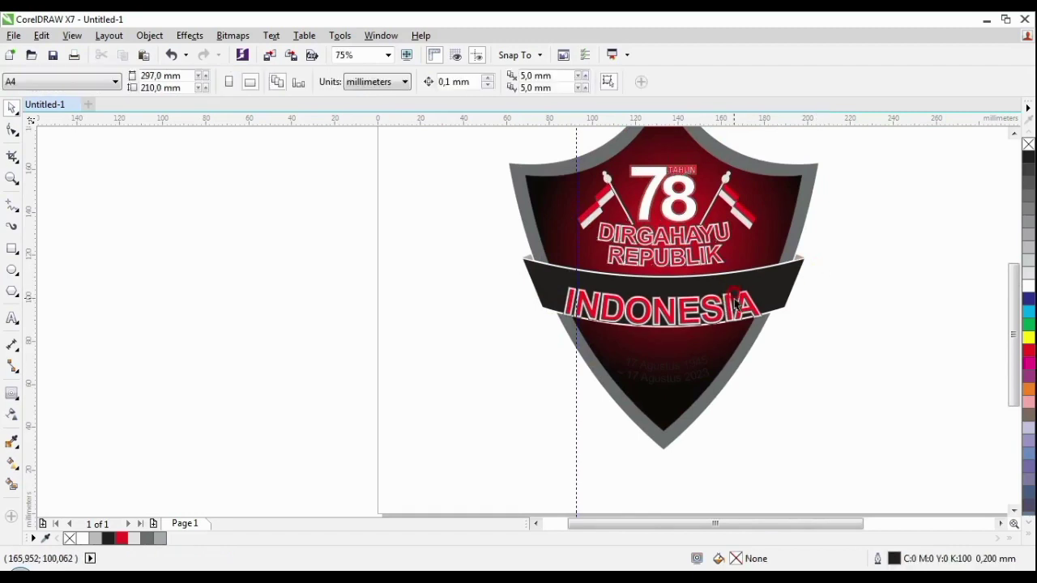
Step: Move the INDONESIA lettering up about 5.2 mm so it sits centered within the black banner
click(744, 304)
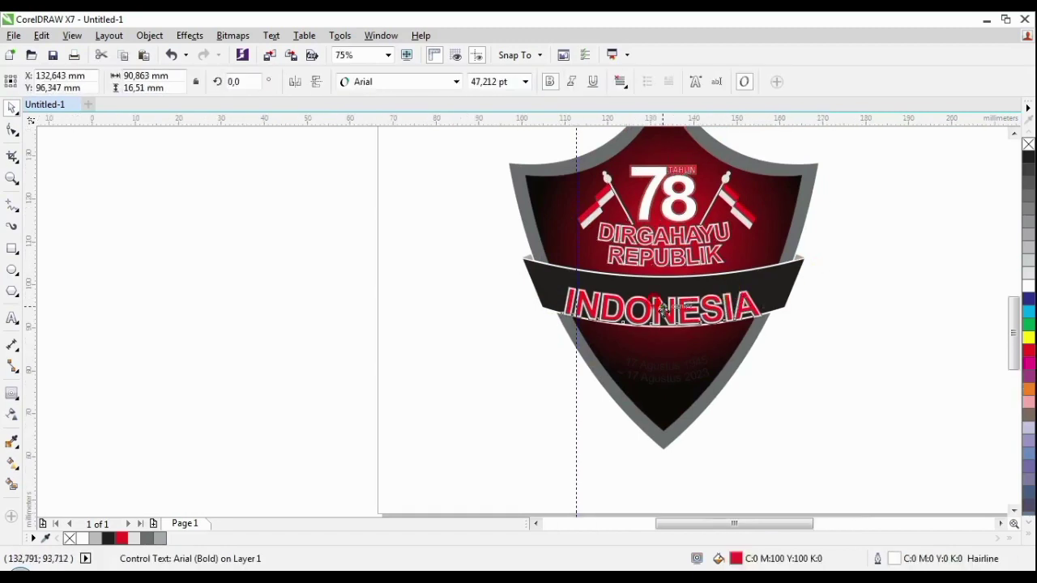
scroll(663, 312, up, 2)
mouse_move(654, 278)
mouse_down()
mouse_move(650, 270)
mouse_move(661, 273)
mouse_move(655, 298)
mouse_up()
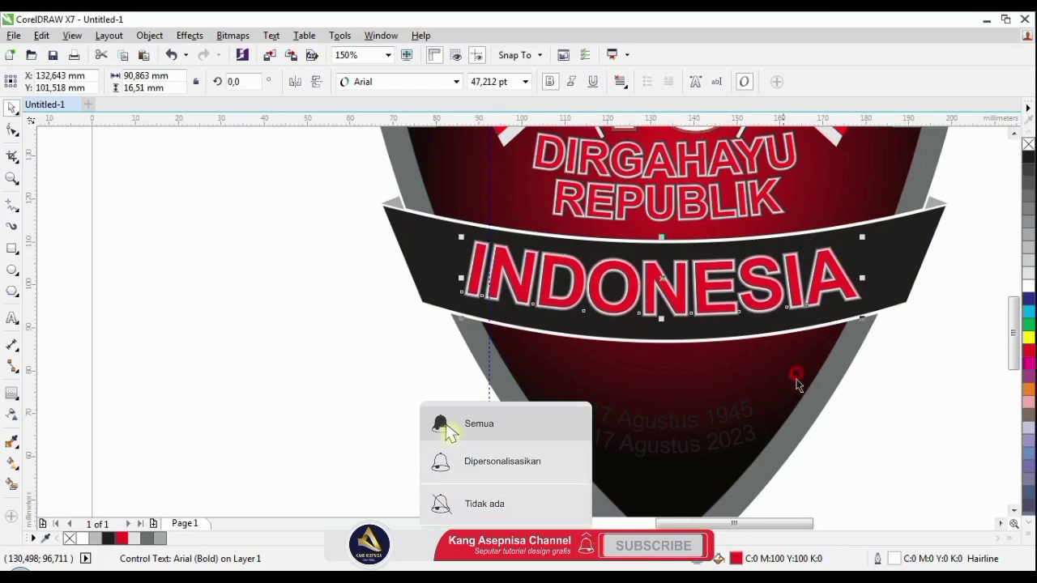
click(838, 427)
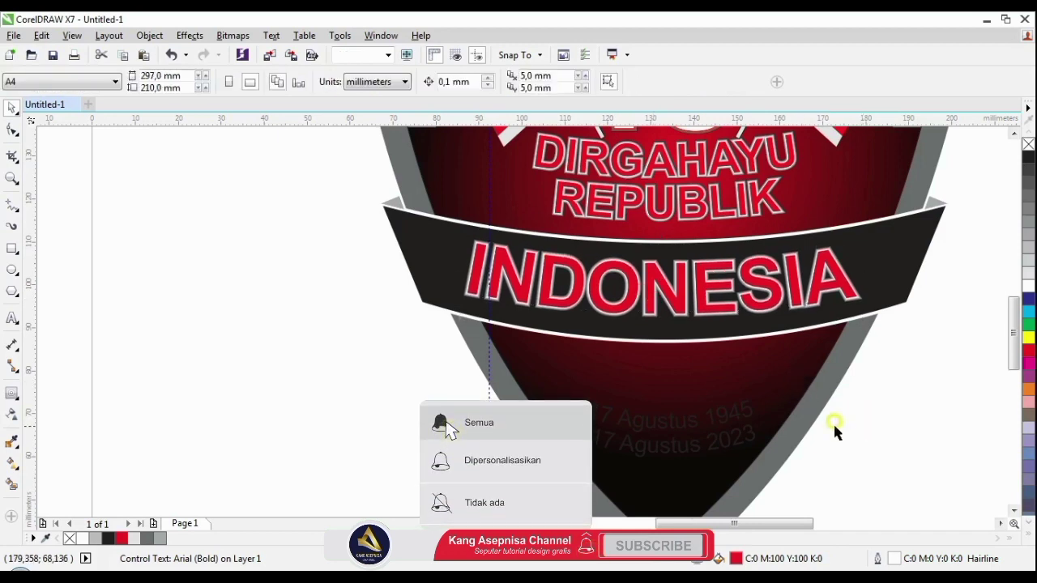
Step: Fill the two curved date lines, 17 Agustus 1945 ~ 17 Agustus 2023, with white
click(739, 415)
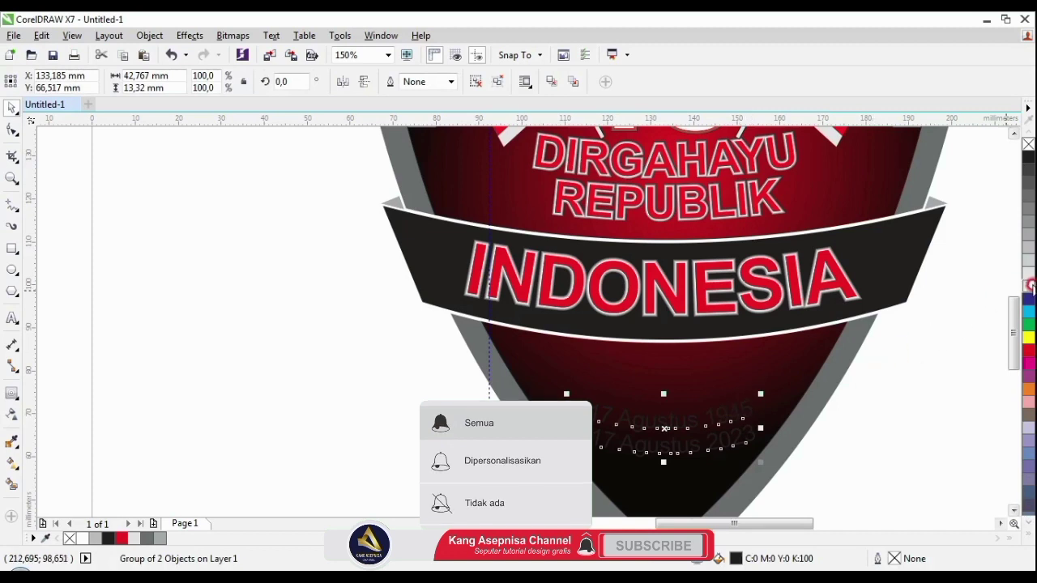
click(1029, 277)
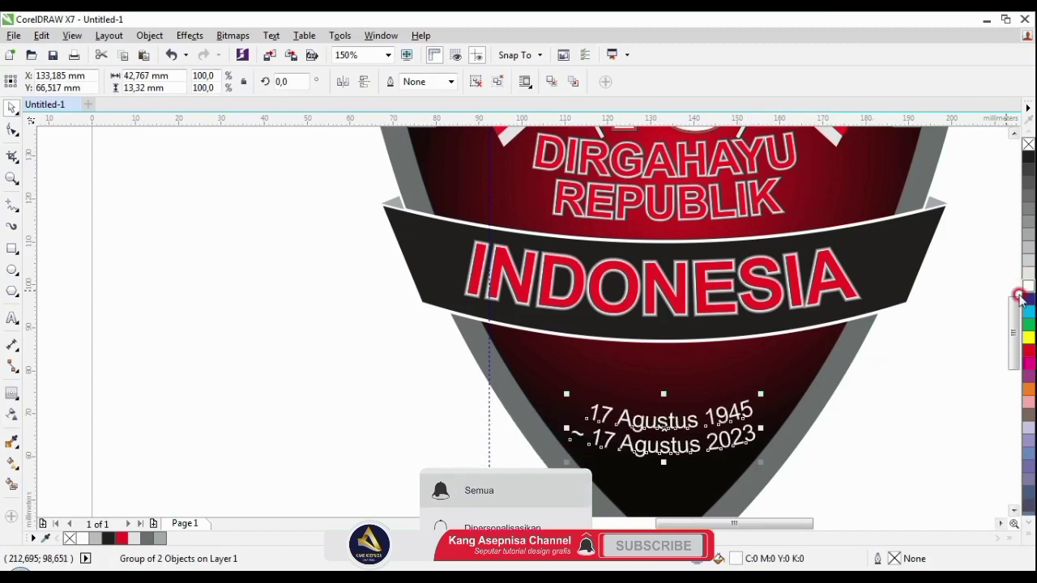
click(864, 422)
Step: Move the date lines up about 8.3 mm toward the banner and enlarge them to about 46.6 mm wide
scroll(816, 424, down, 2)
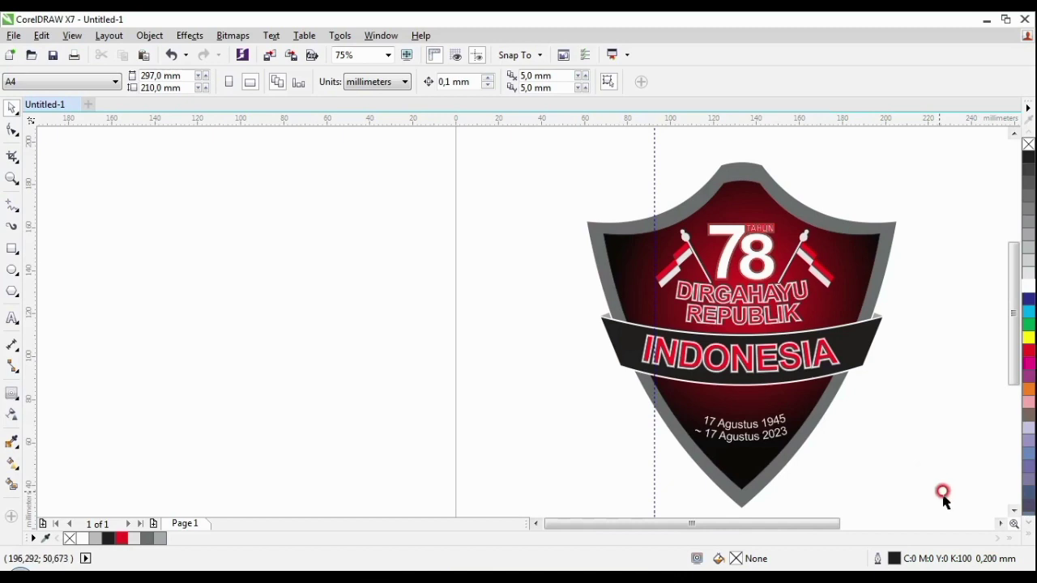
click(727, 423)
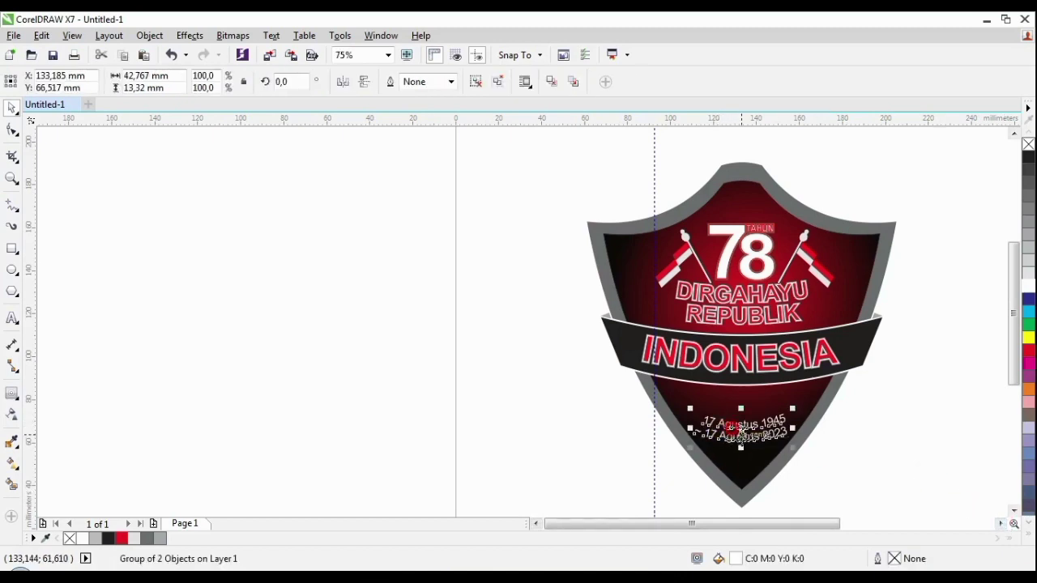
drag(739, 429, 678, 430)
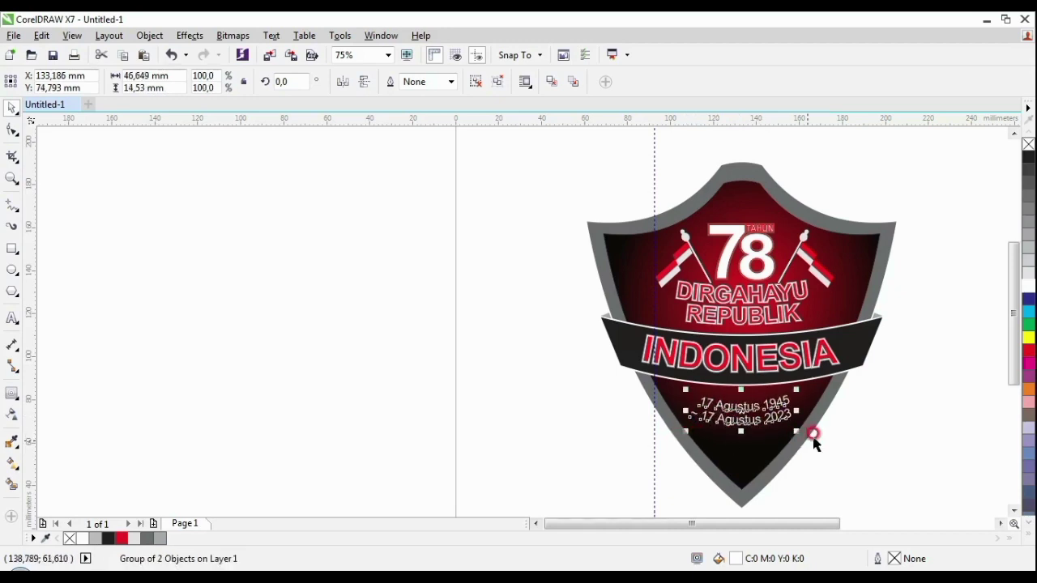
Step: Enlarge the flags, 78 and DIRGAHAYU REPUBLIK group from its center to about 85.3 mm wide
click(828, 423)
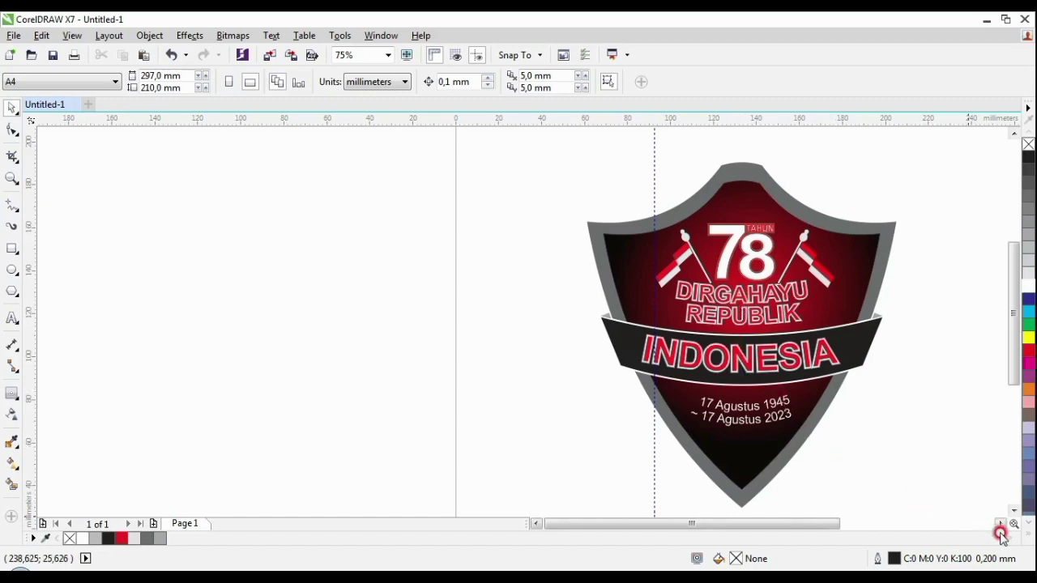
drag(1002, 527, 888, 454)
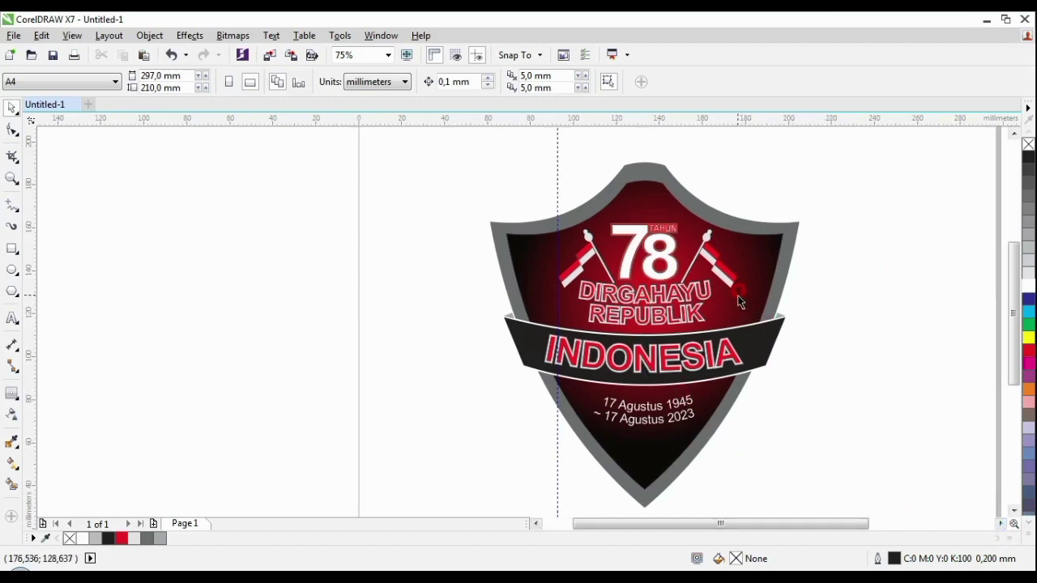
click(718, 336)
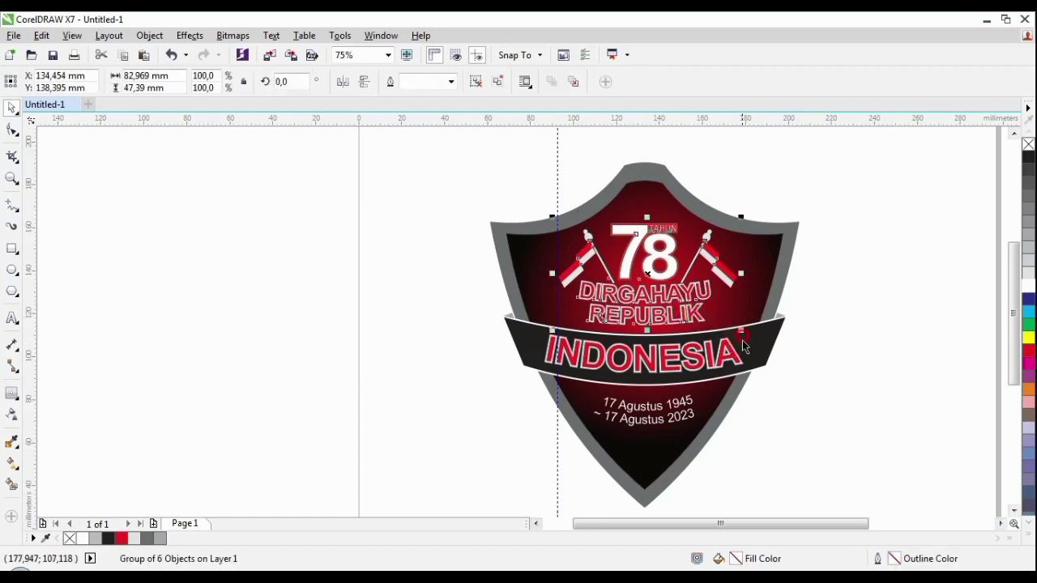
drag(742, 331, 746, 334)
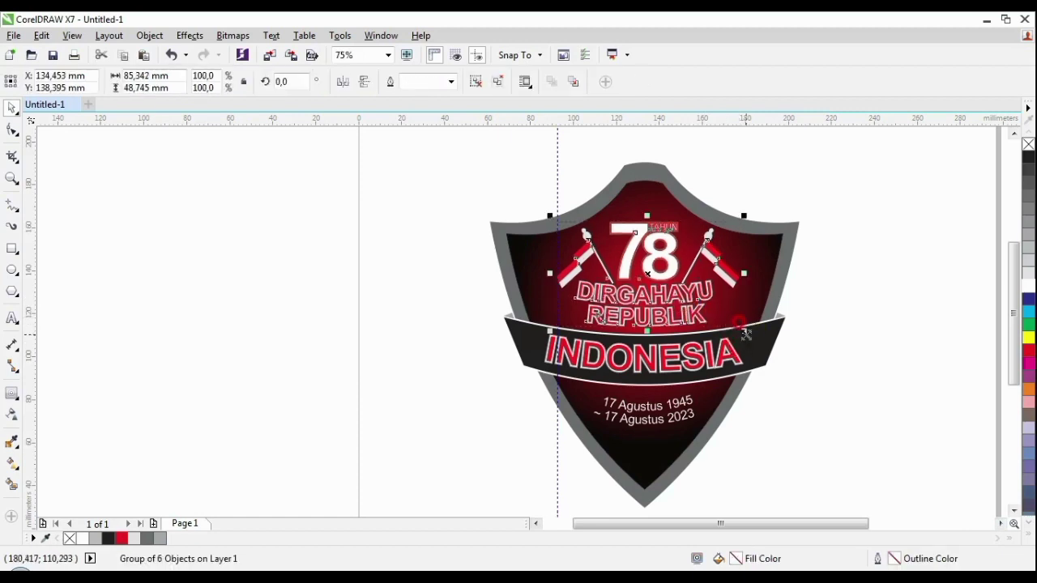
click(846, 298)
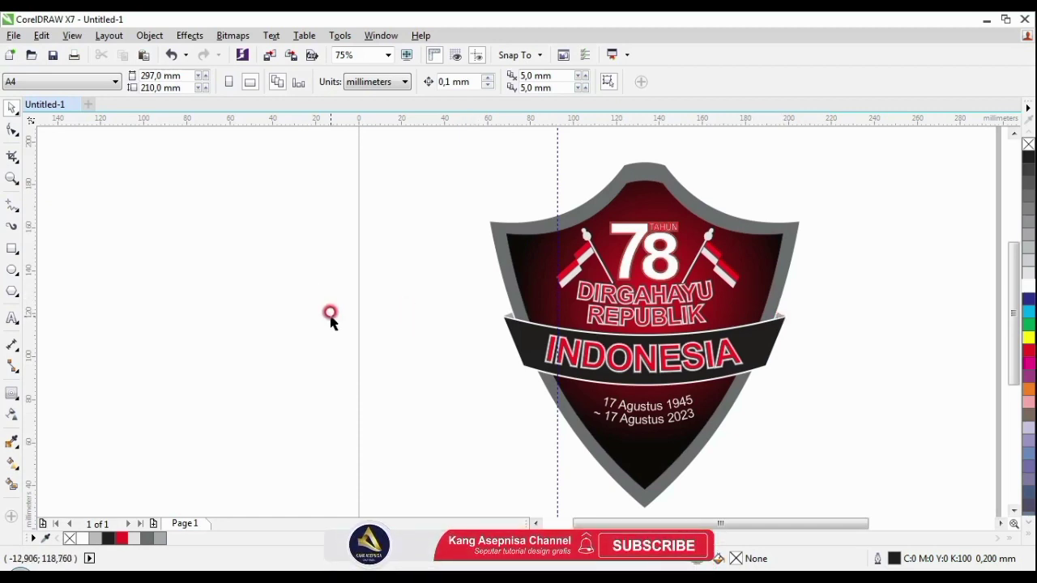
Step: Insert a solid five-pointed star from the Wingdings characters onto the empty page area beside the shield
click(275, 37)
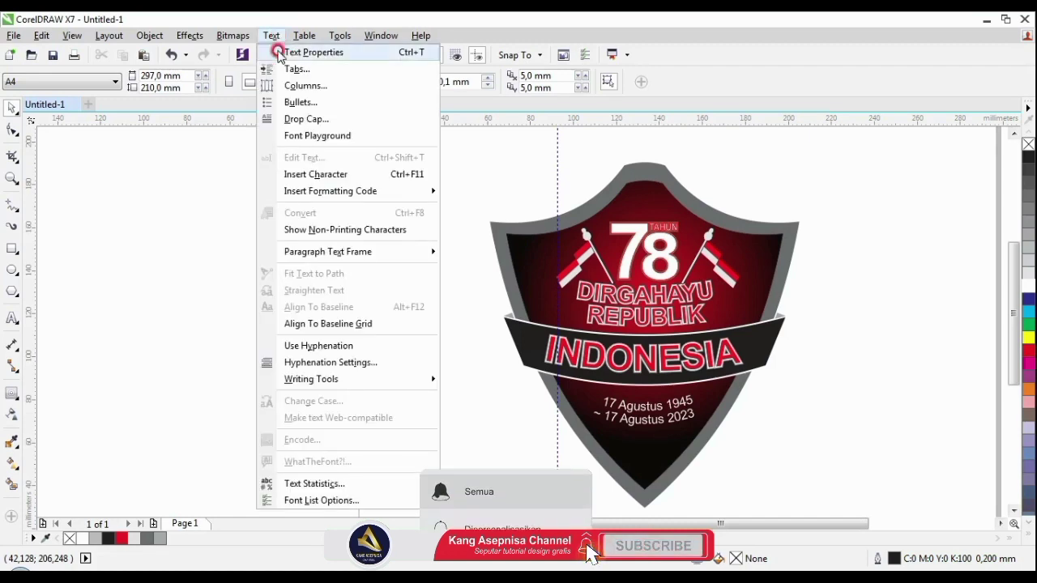
click(324, 174)
scroll(454, 186, down, 1)
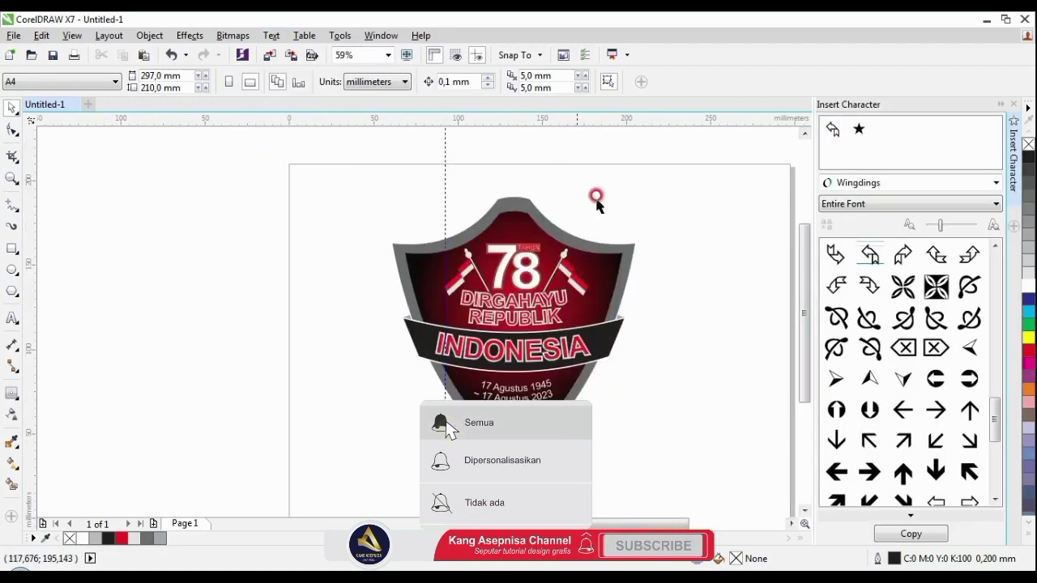
click(859, 130)
drag(740, 223, 738, 220)
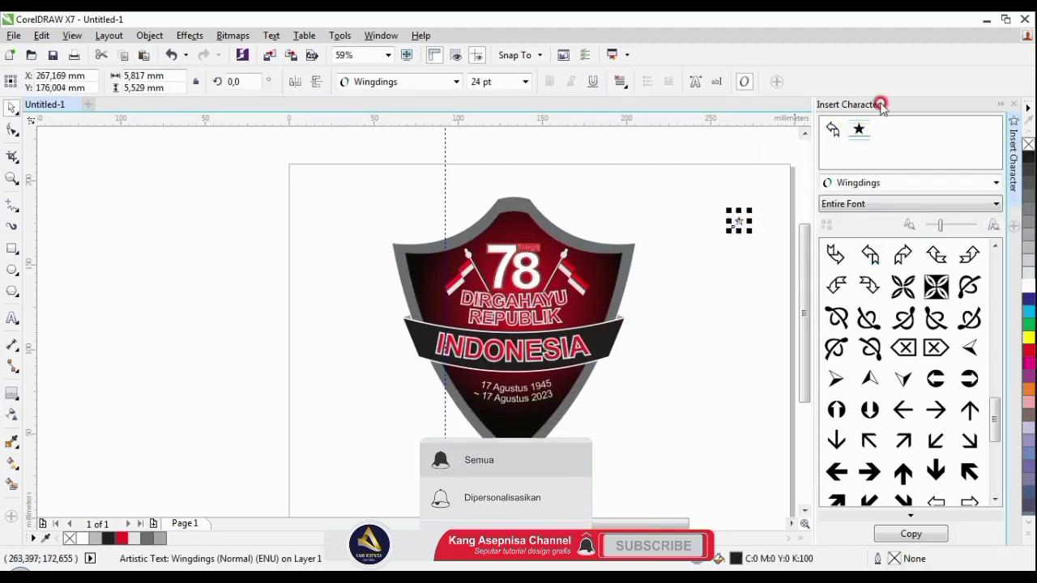
click(1013, 104)
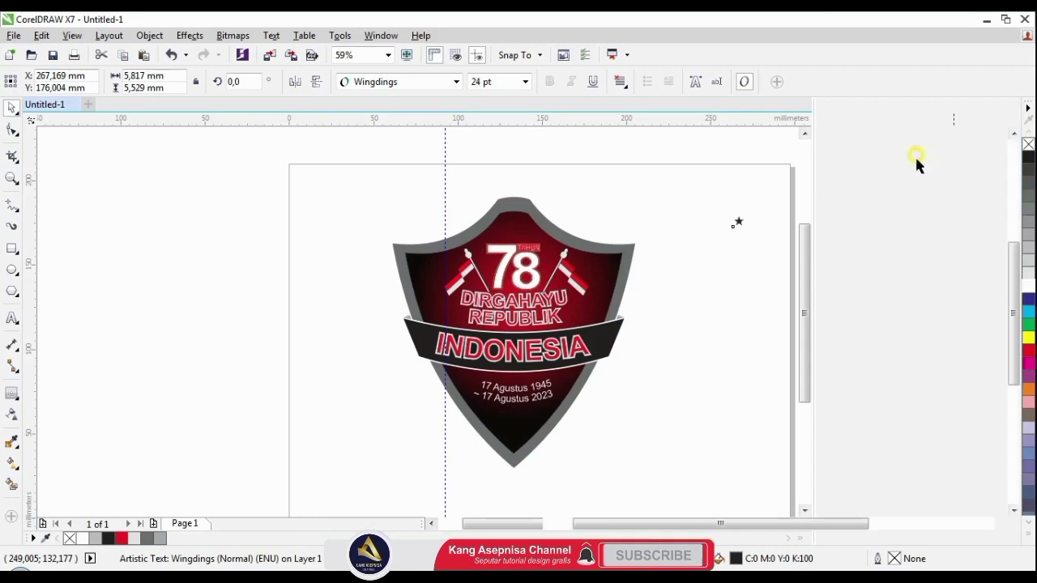
Step: Move the star into the shield's lower tip beneath the date lines and fill it with white
scroll(735, 227, up, 1)
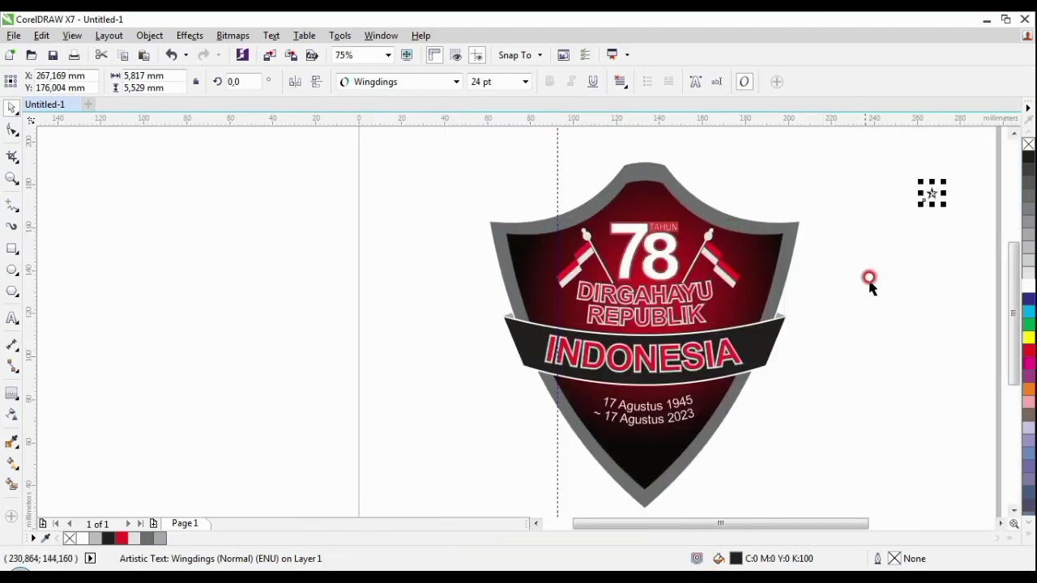
drag(931, 191, 669, 438)
click(1027, 287)
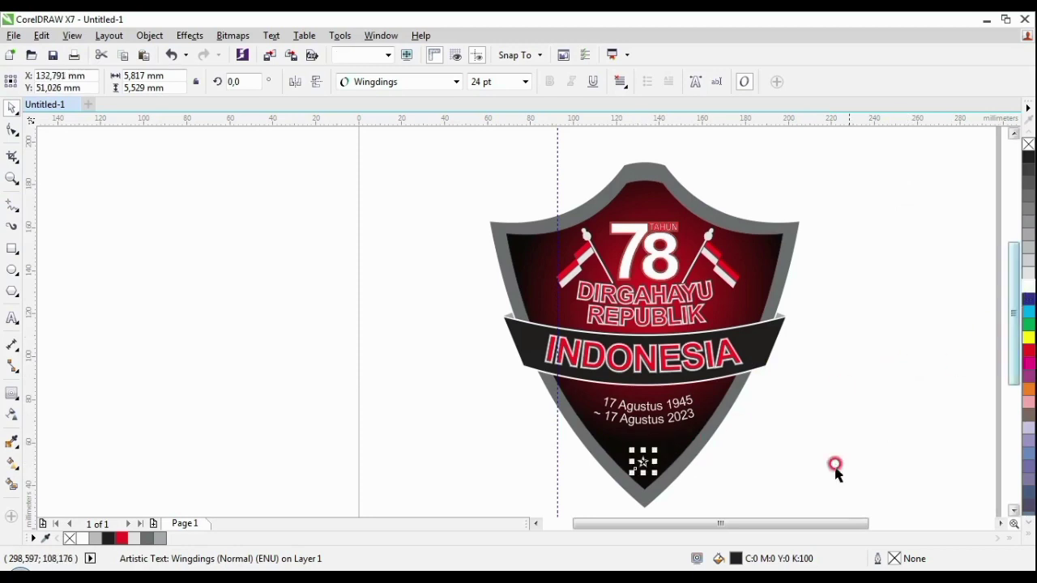
Step: Enlarge the white star from its center to about 7.6 mm wide
click(11, 179)
drag(557, 413, 723, 487)
click(12, 108)
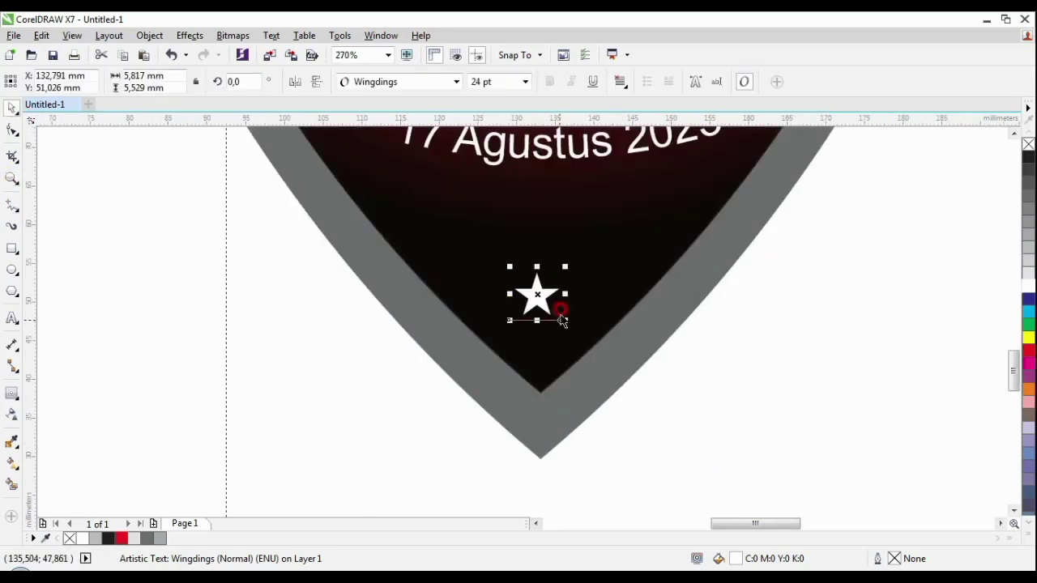
drag(566, 267, 572, 260)
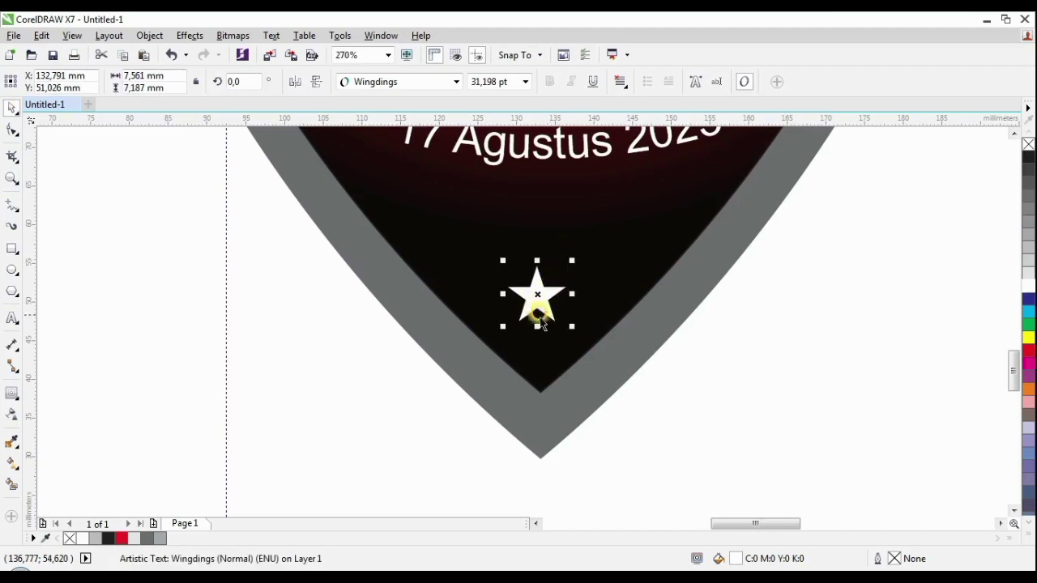
Step: Add a smaller star copy, about 4.3 mm wide, to the right of the large star and align their tops
drag(541, 322, 601, 300)
drag(636, 259, 586, 295)
scroll(600, 308, up, 3)
shift+click(522, 279)
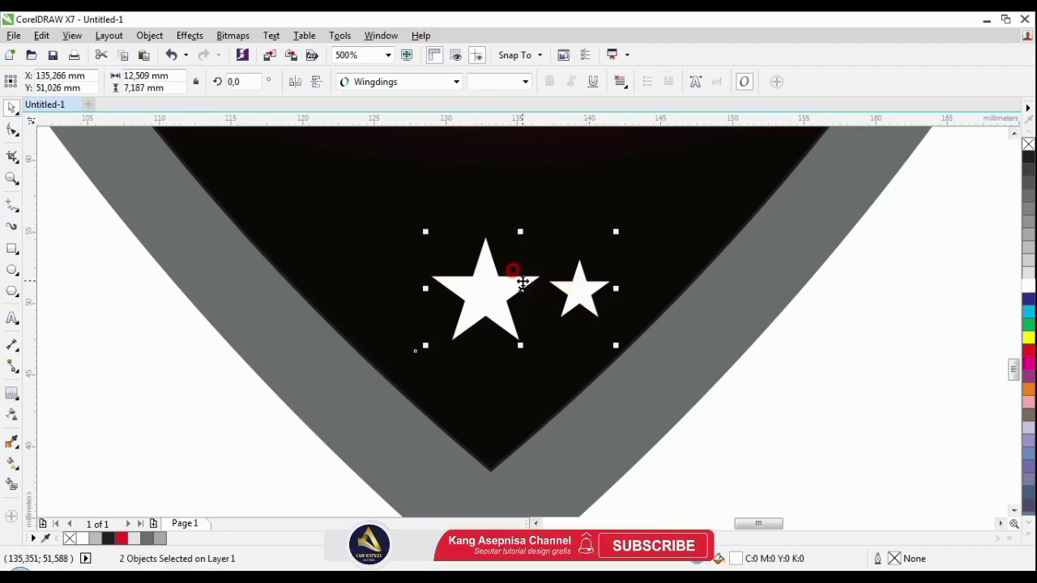
click(768, 387)
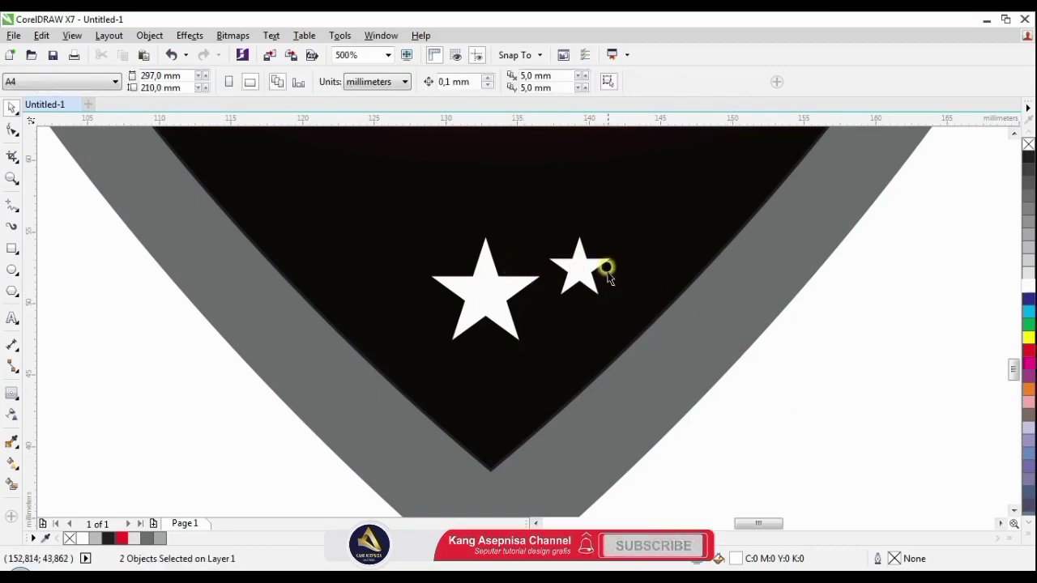
Step: Try a copy of the small star left of the large one and bring the right star about 1 mm closer
click(567, 249)
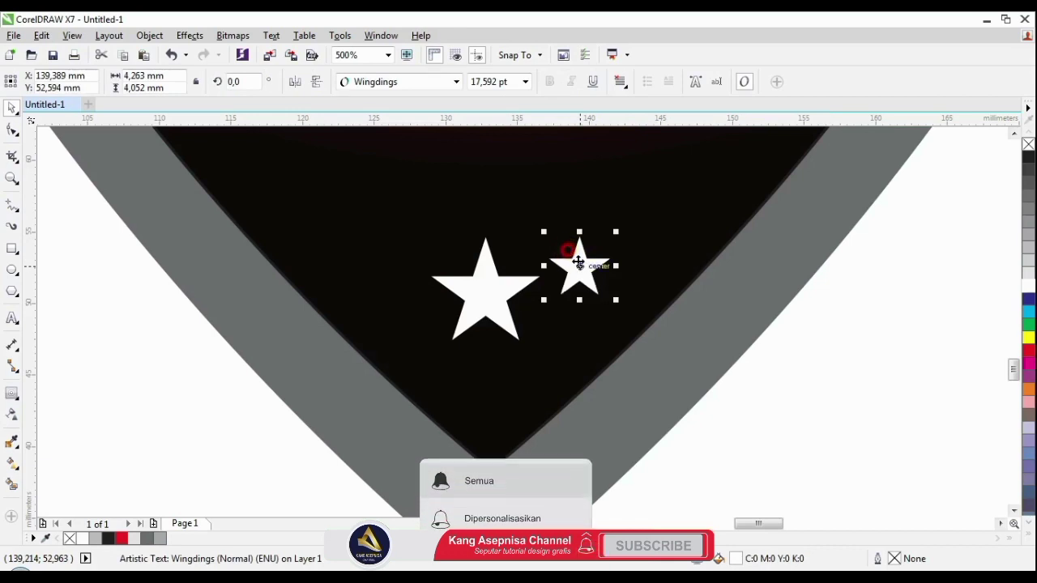
drag(578, 262, 459, 255)
drag(372, 264, 408, 269)
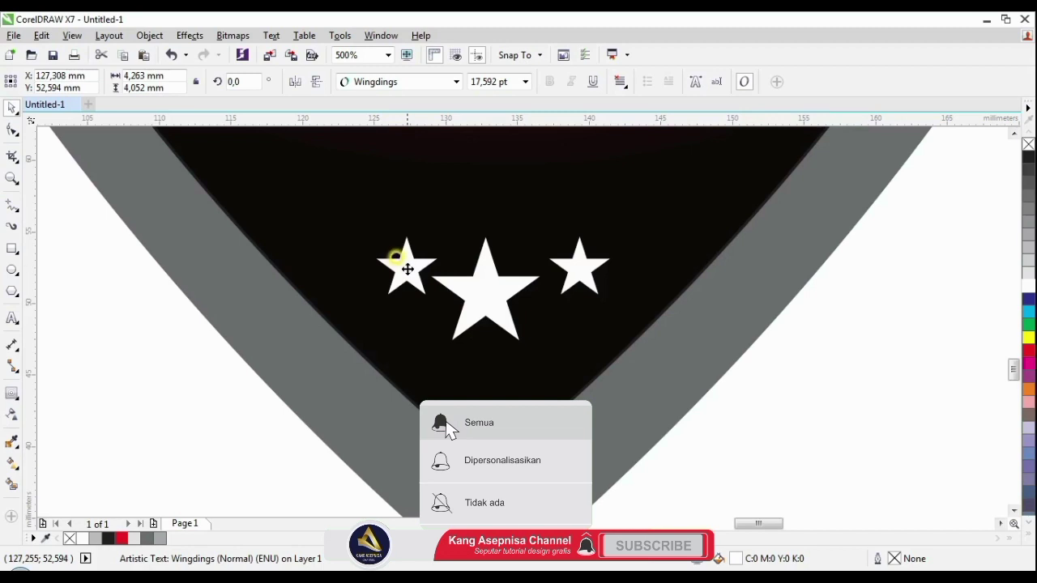
click(579, 272)
drag(578, 275, 565, 274)
shift+click(403, 272)
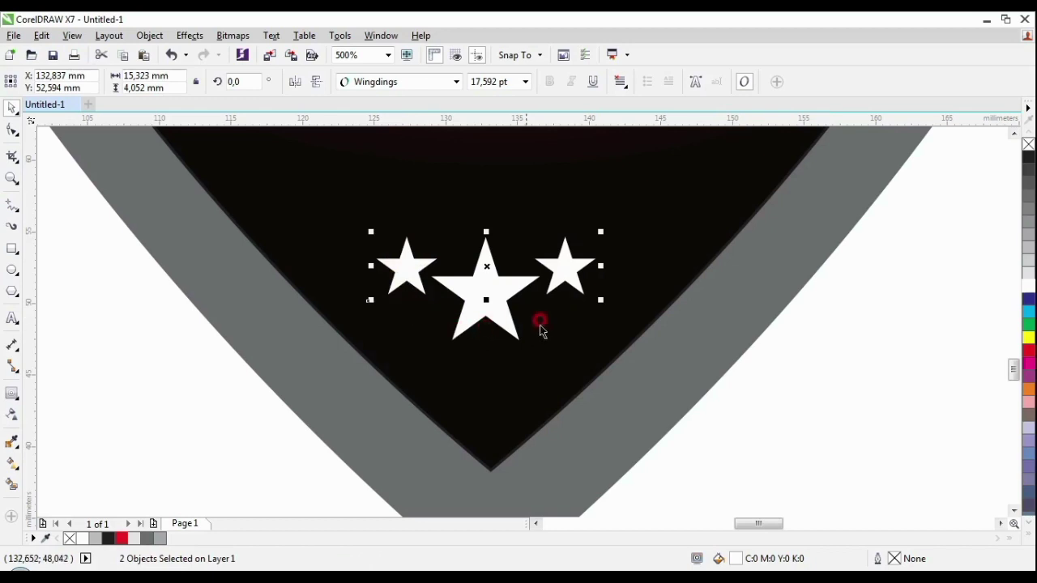
click(775, 371)
Step: Move the right small star about 1.3 mm outward and 1.1 mm down, and replace the left one with a level copy
click(560, 261)
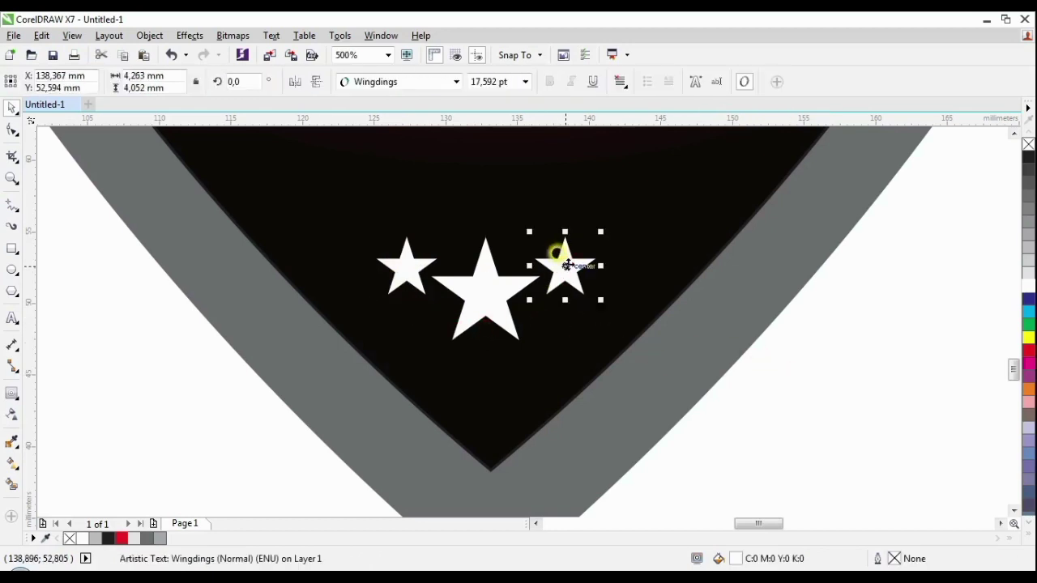
drag(563, 263, 584, 283)
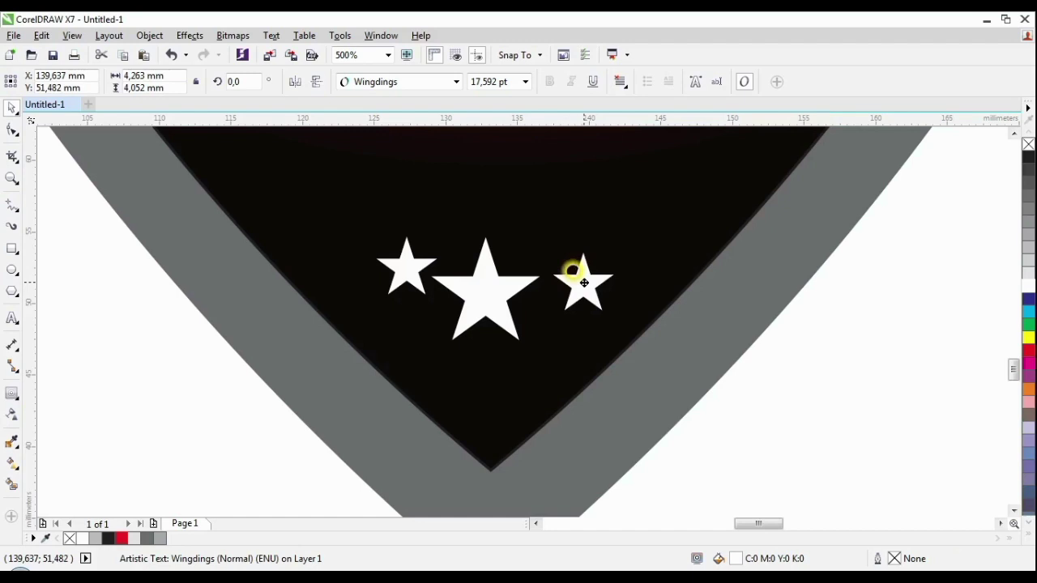
click(407, 267)
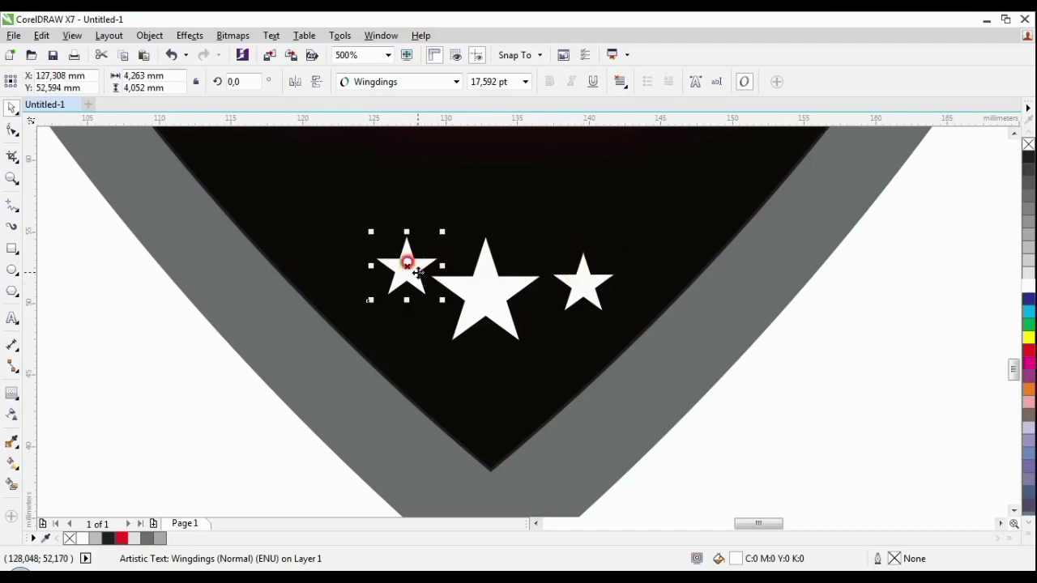
key(Delete)
click(579, 281)
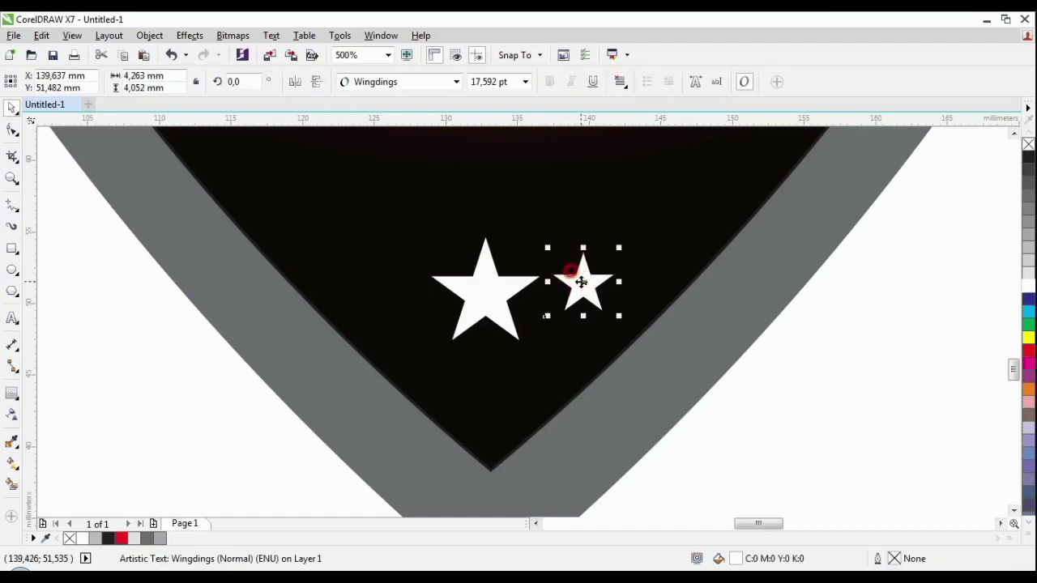
drag(586, 284, 392, 300)
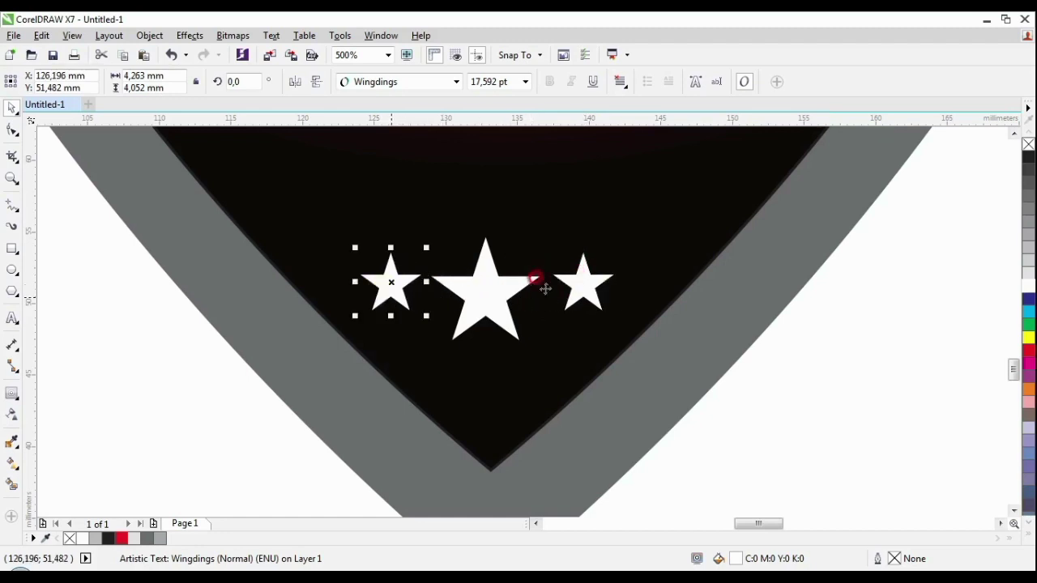
Step: Shift the right small star about 0.3 mm inward and group the three stars
click(572, 282)
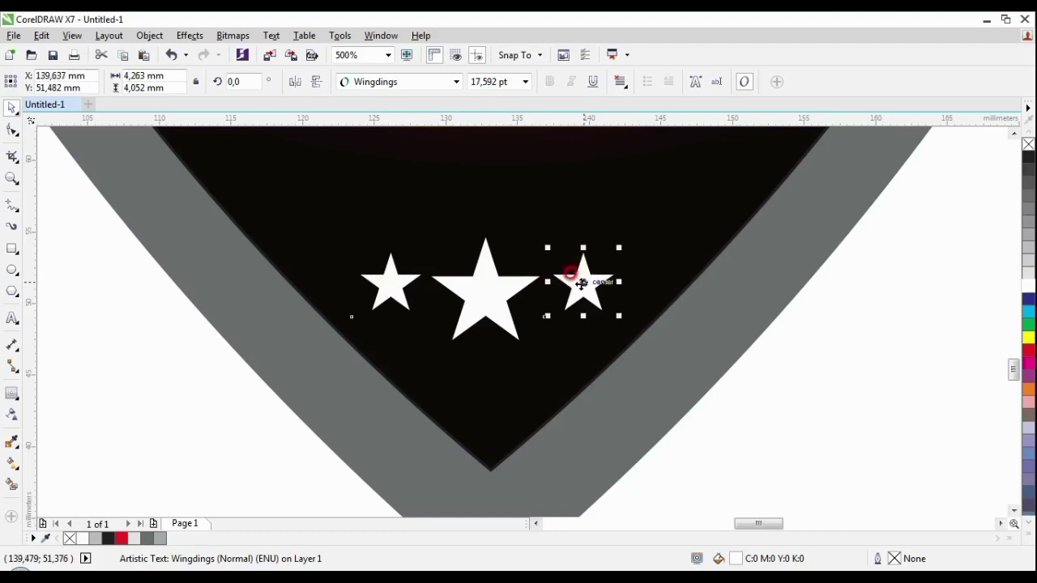
shift+click(480, 303)
shift+click(387, 294)
key(ctrl+g)
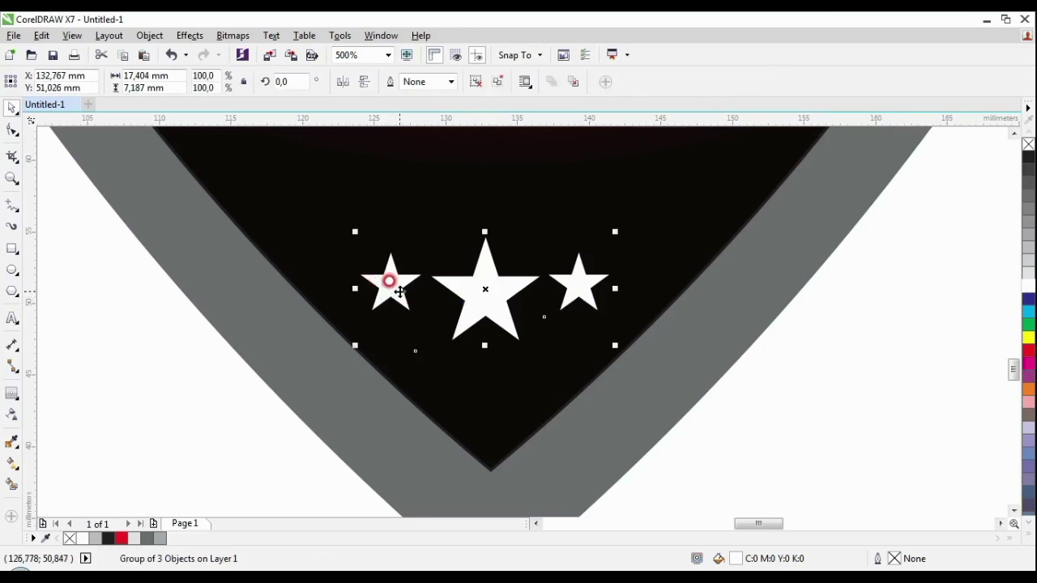
Step: Nudge the star group 0.4 mm right and 0.7 mm up to center it above the shield's lower point
scroll(389, 292, down, 2)
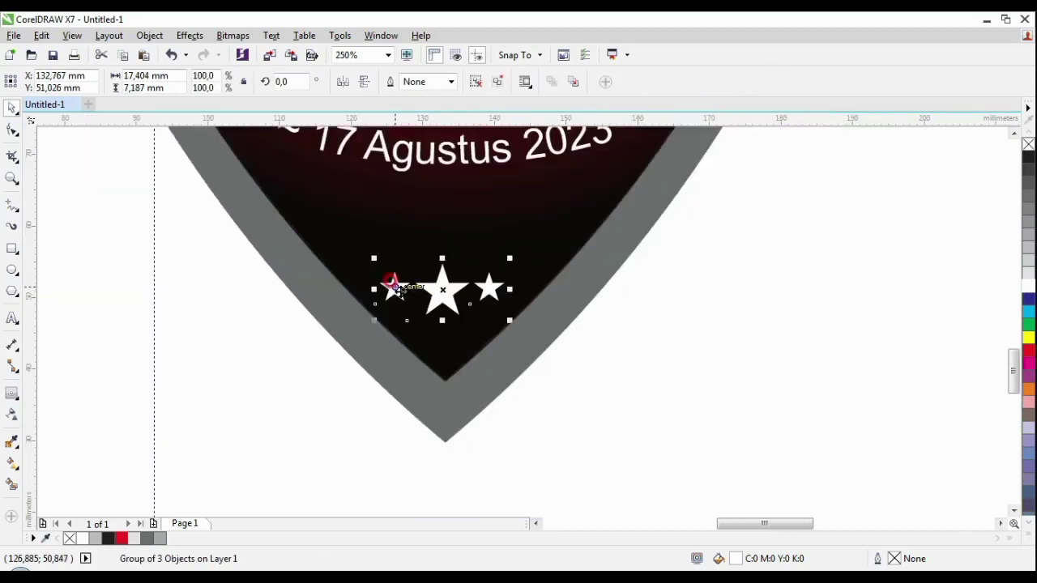
shift+click(457, 344)
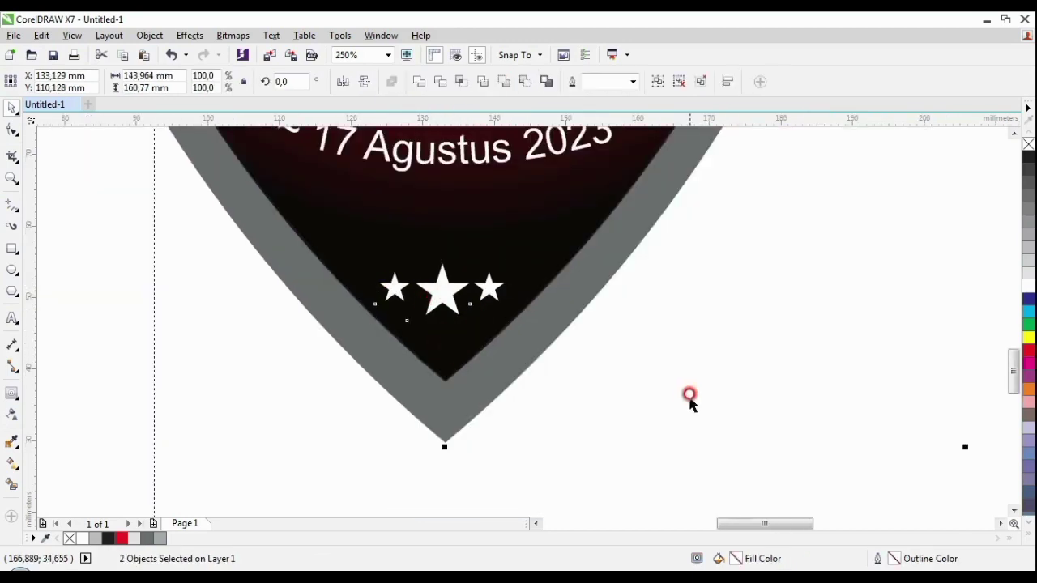
click(689, 398)
click(442, 291)
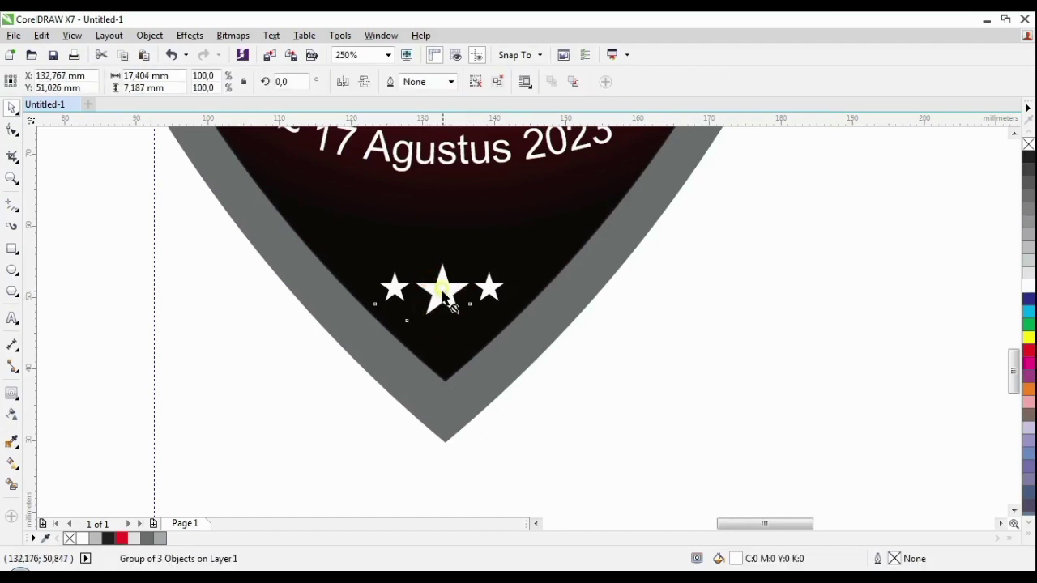
key(Right)
key(Right)
key(Right)
key(Right)
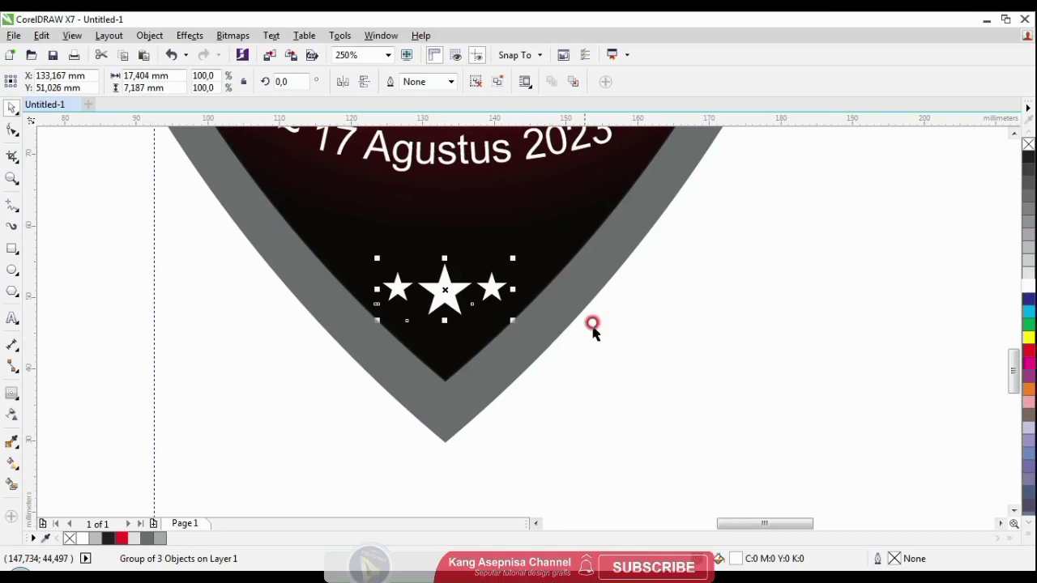
key(Up)
key(Up)
key(Up)
key(Up)
key(Up)
key(Up)
key(Up)
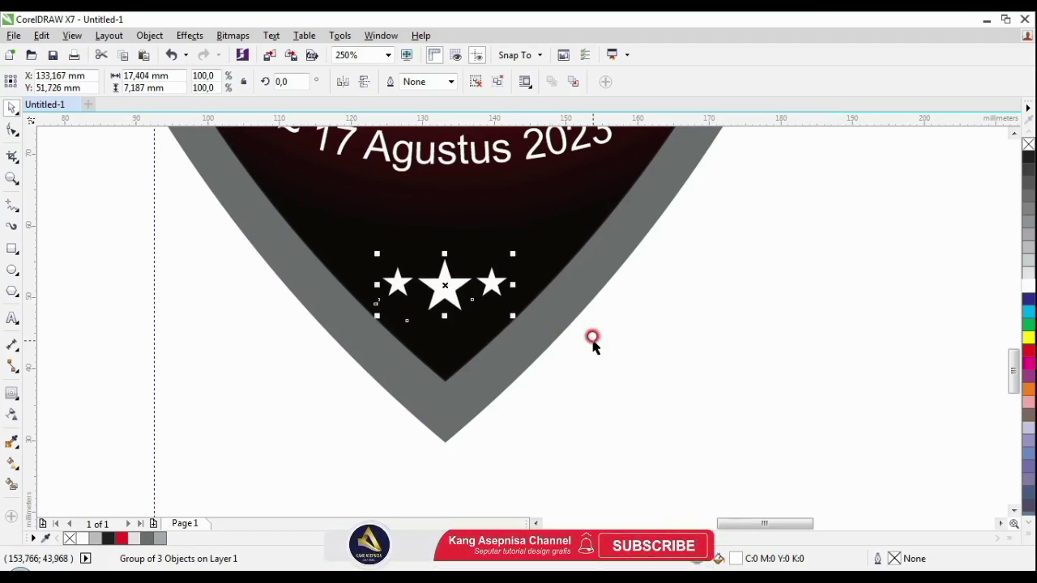
click(621, 351)
Step: Lower the two curved date lines about 3.7 mm, straight down toward the stars
scroll(621, 350, down, 2)
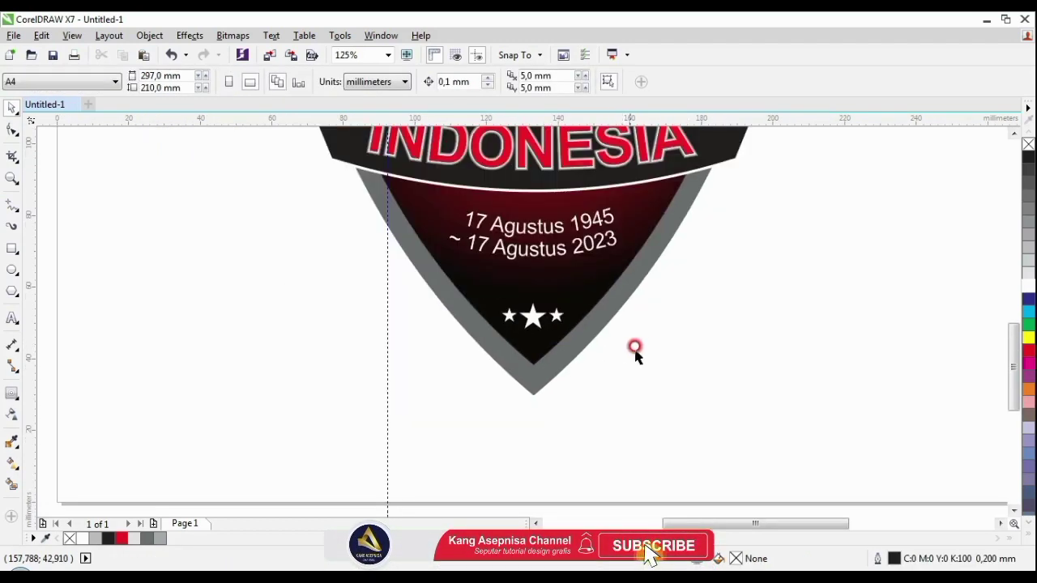
click(533, 247)
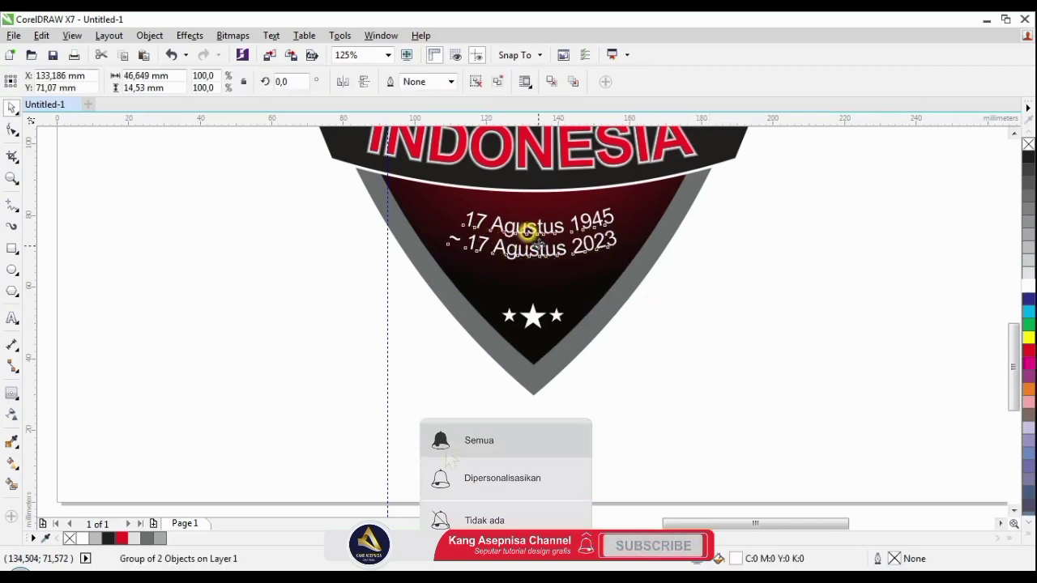
drag(527, 232, 528, 245)
click(742, 267)
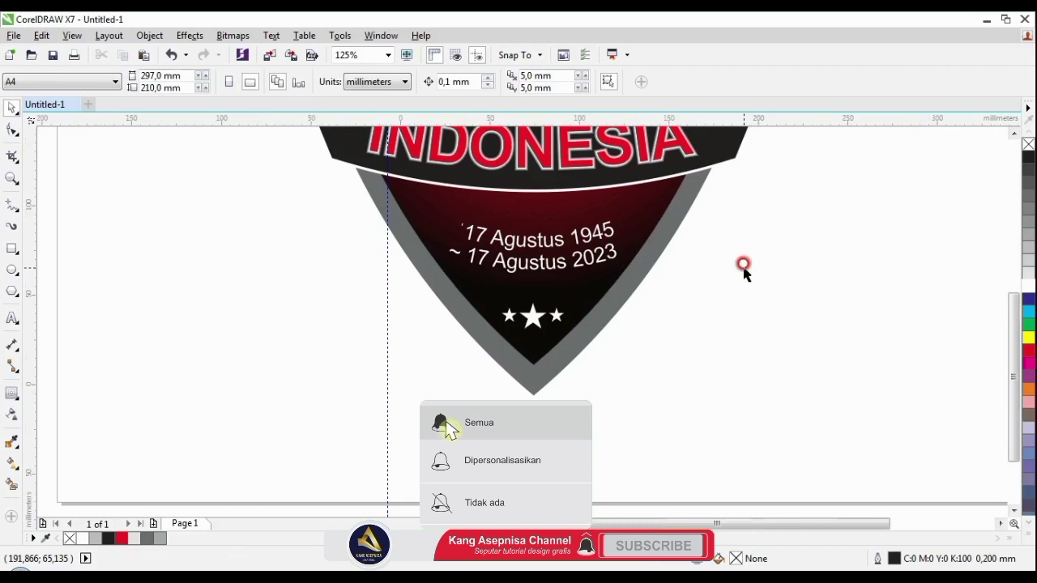
scroll(789, 222, down, 3)
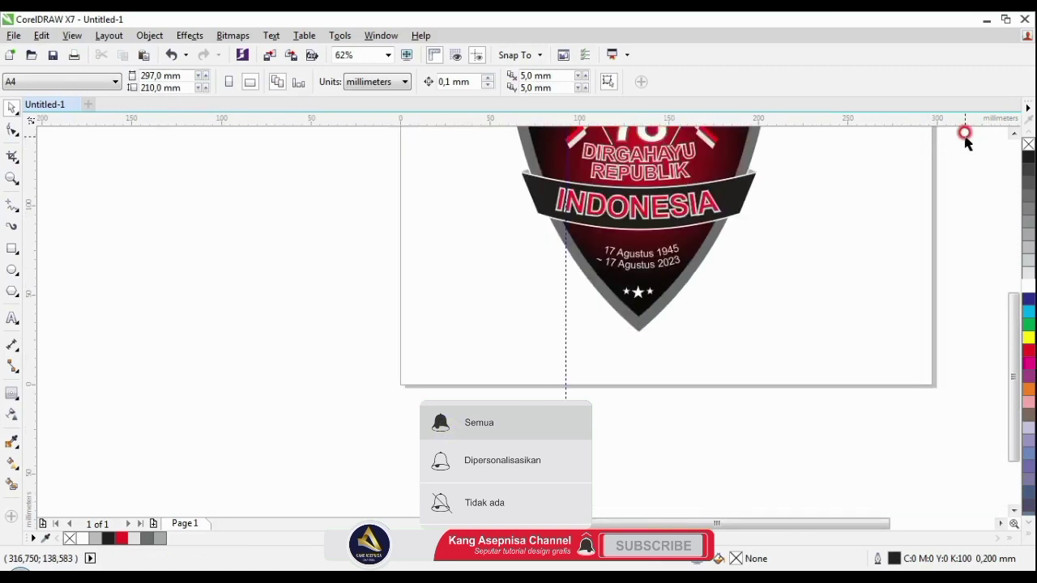
click(1014, 133)
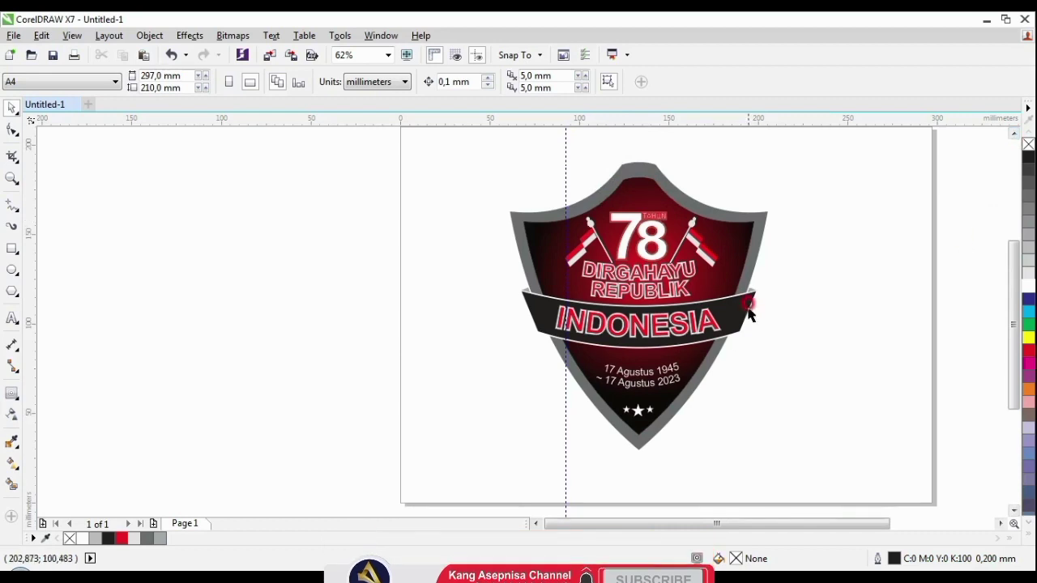
Step: Ungroup the five-object shield and banner group and set the black banner's white outline width to 0.25 mm
scroll(749, 312, up, 3)
click(732, 285)
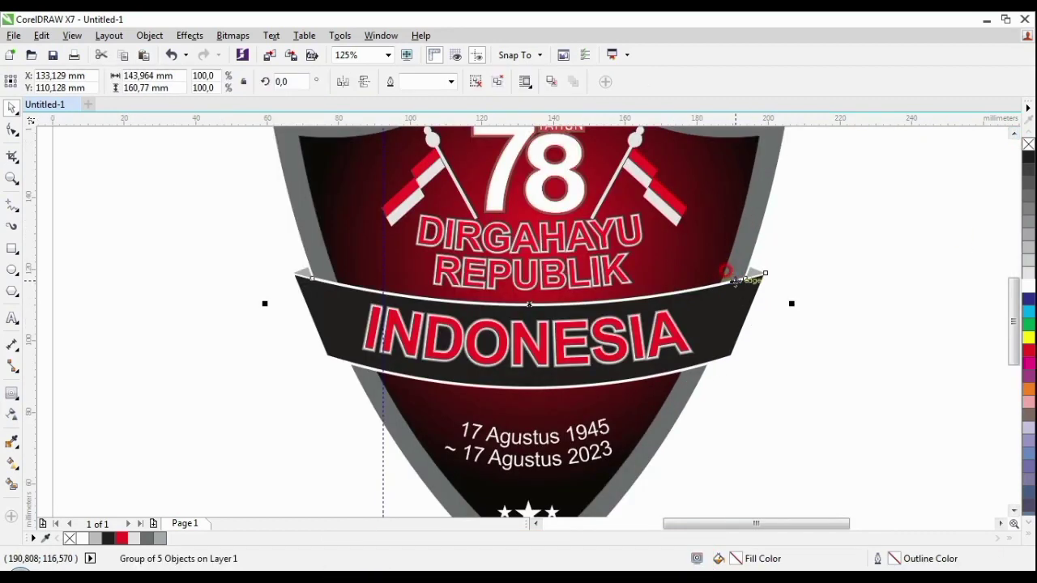
click(476, 85)
click(178, 294)
click(323, 273)
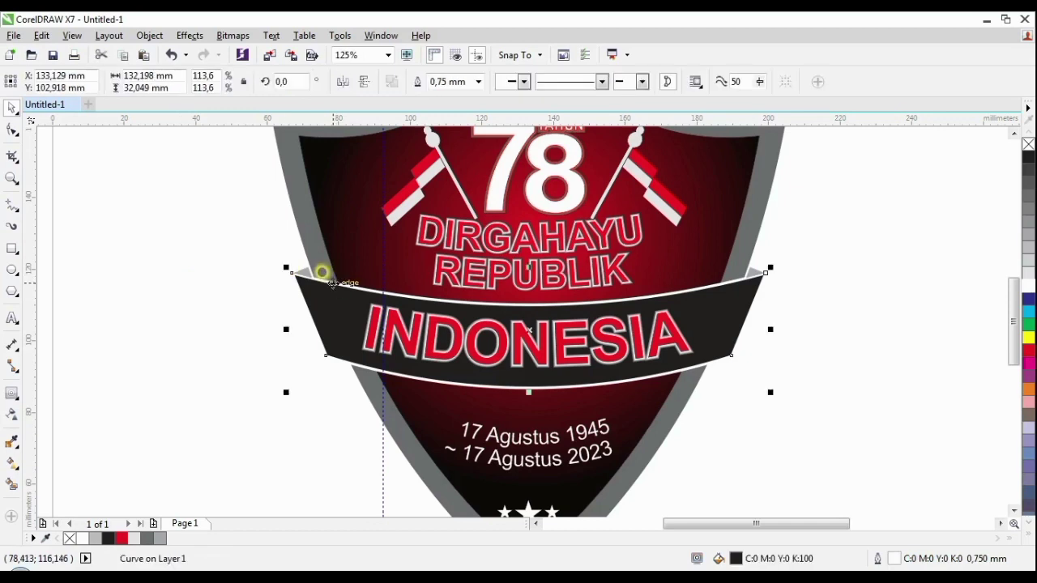
click(478, 81)
click(451, 142)
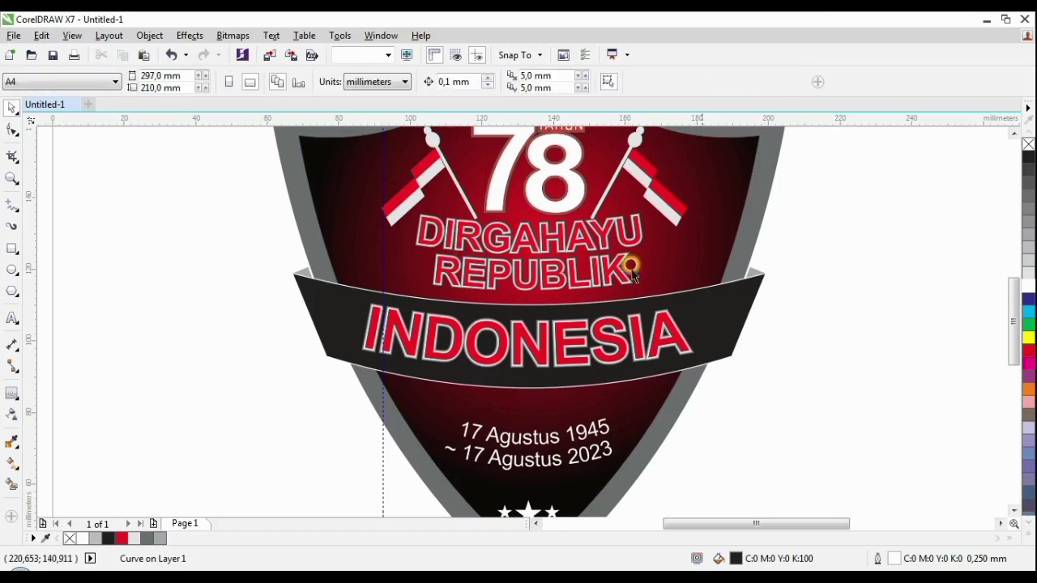
click(840, 194)
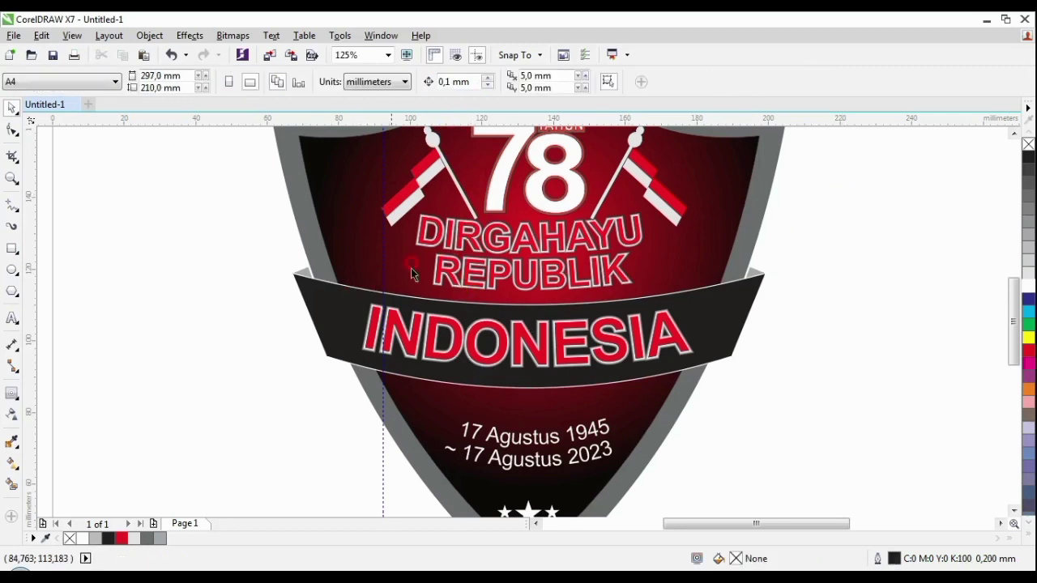
Step: Add a black drop shadow with 86 opacity and 15 feathering to the group of flags, 78 TAHUN and DIRGAHAYU REPUBLIK lettering
click(1013, 133)
click(1013, 133)
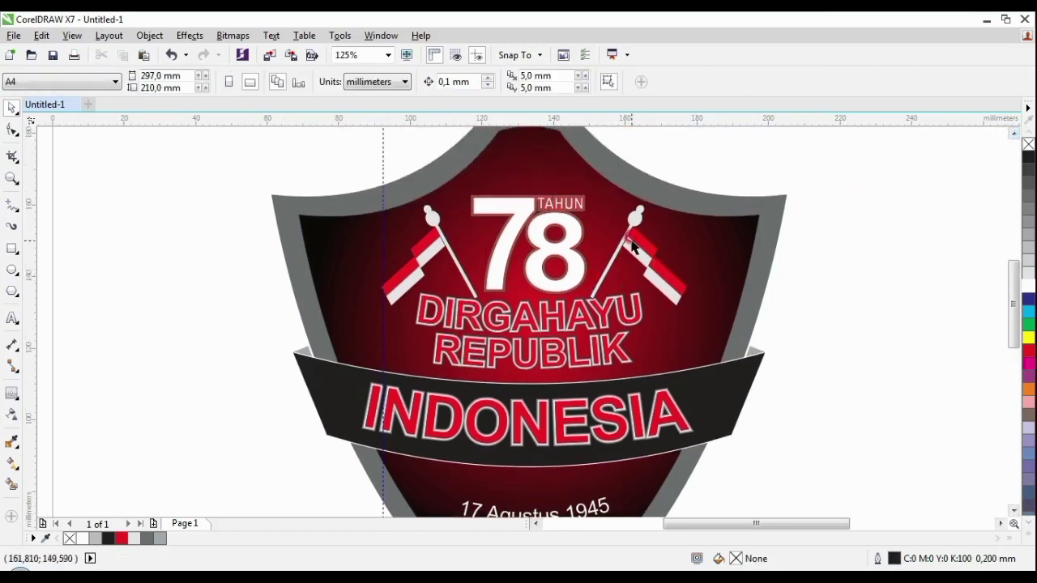
click(633, 247)
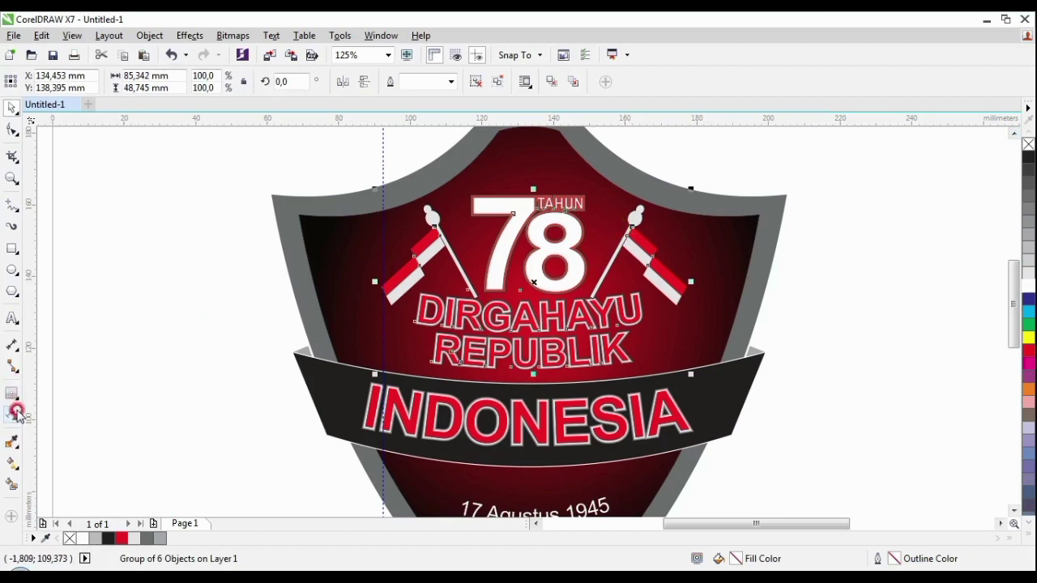
click(19, 403)
click(33, 394)
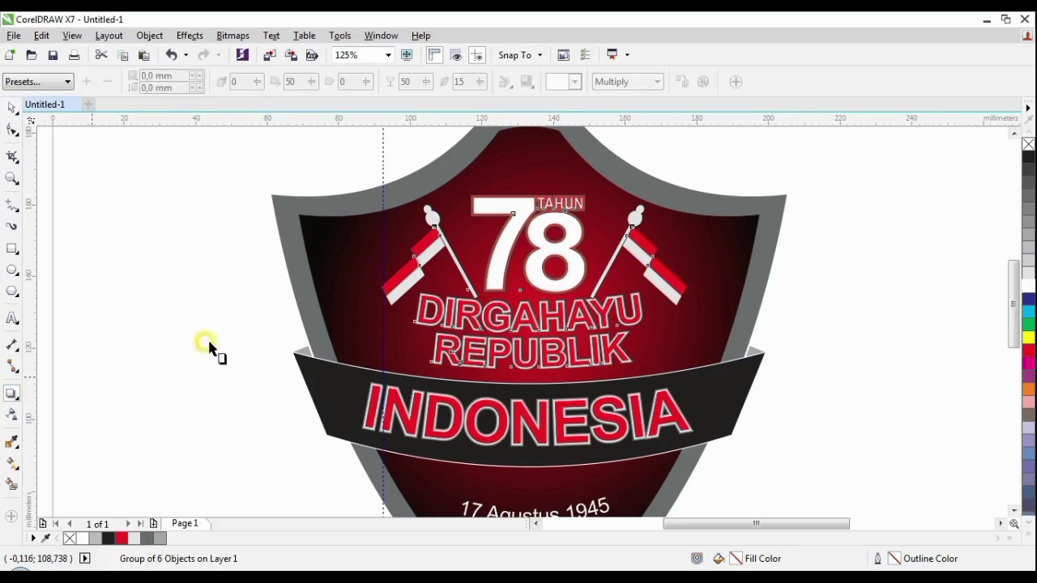
drag(419, 258, 665, 280)
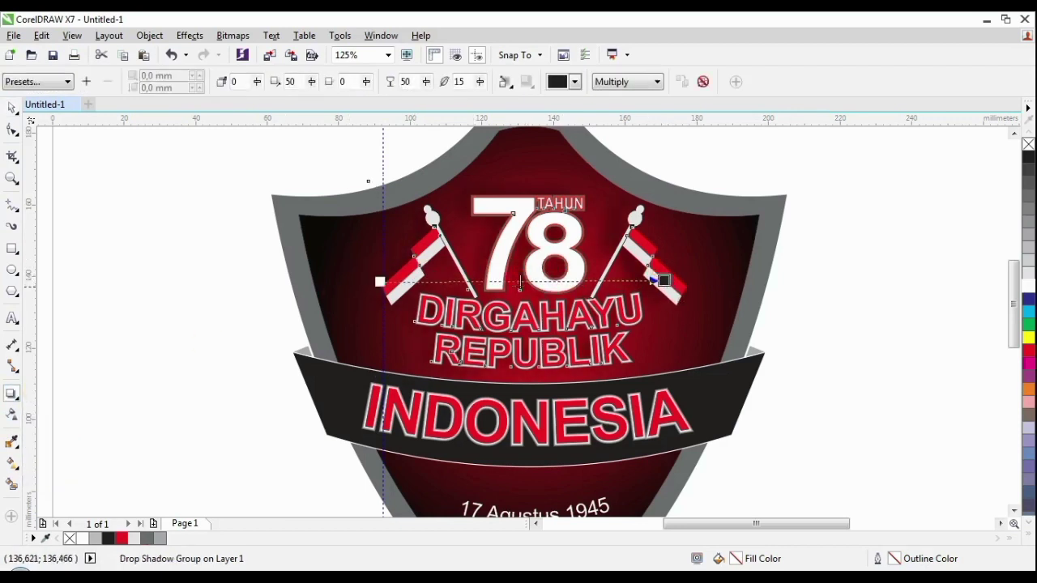
click(12, 107)
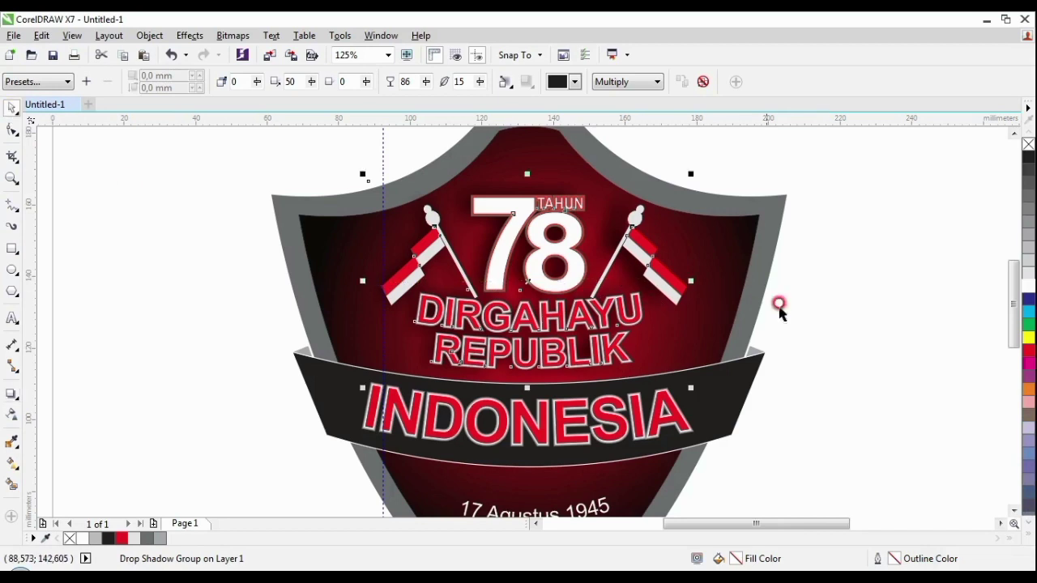
click(834, 287)
Step: Fill the two small gray fold triangles at both upper ends of the banner with black
scroll(834, 292, down, 2)
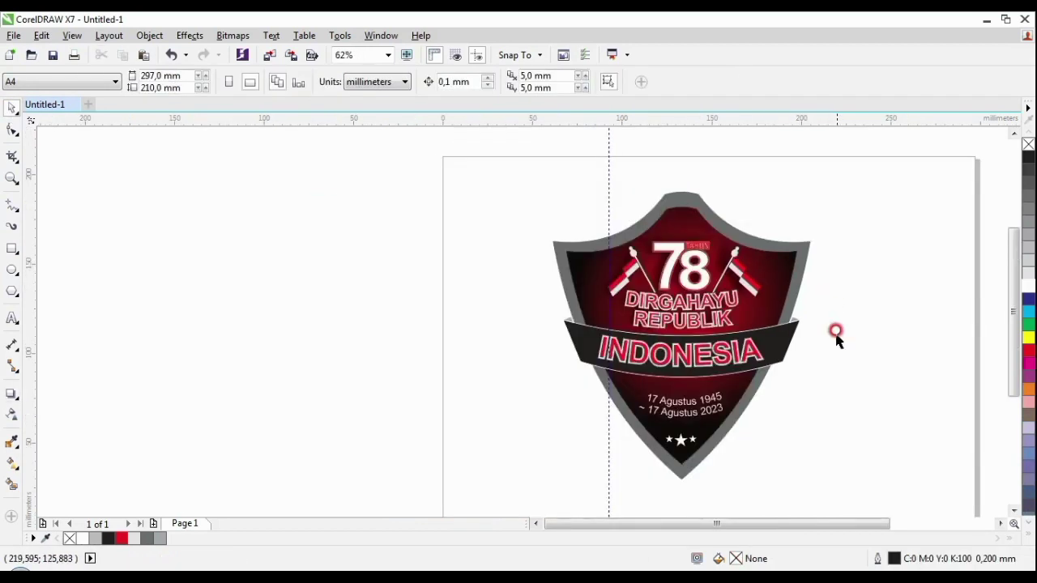
click(1001, 523)
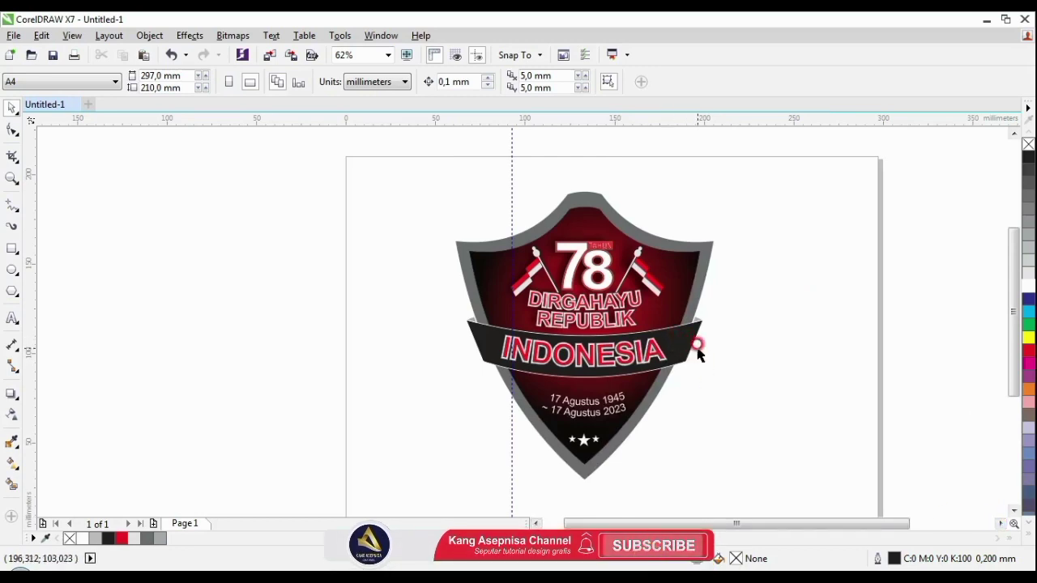
scroll(695, 347, up, 2)
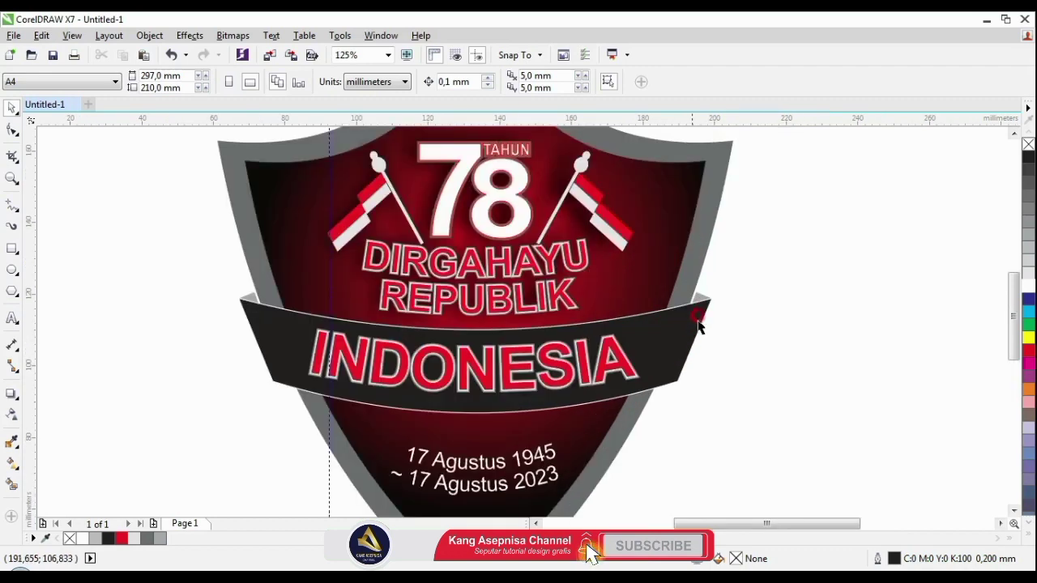
scroll(703, 304, up, 2)
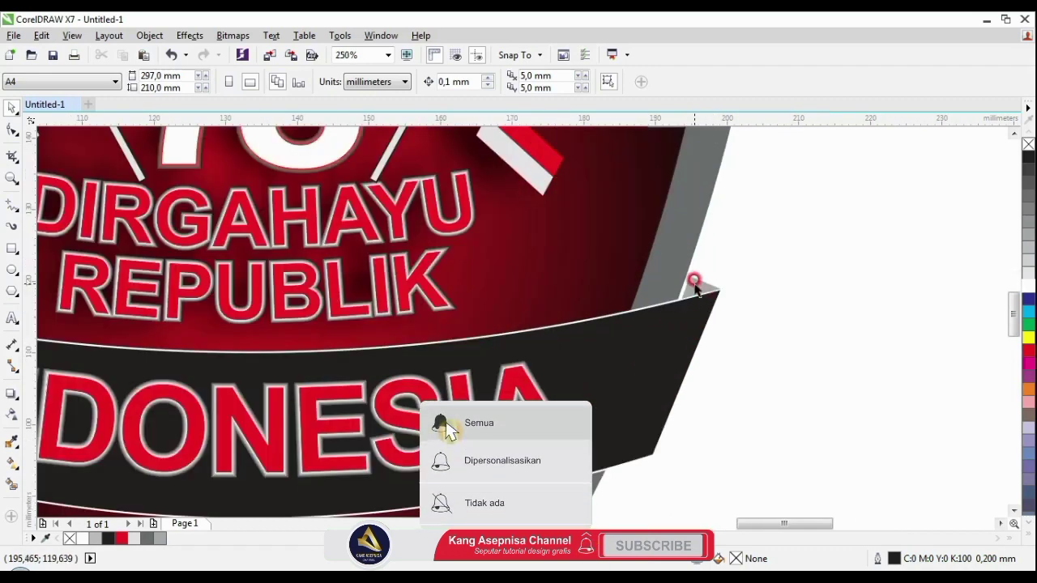
click(695, 281)
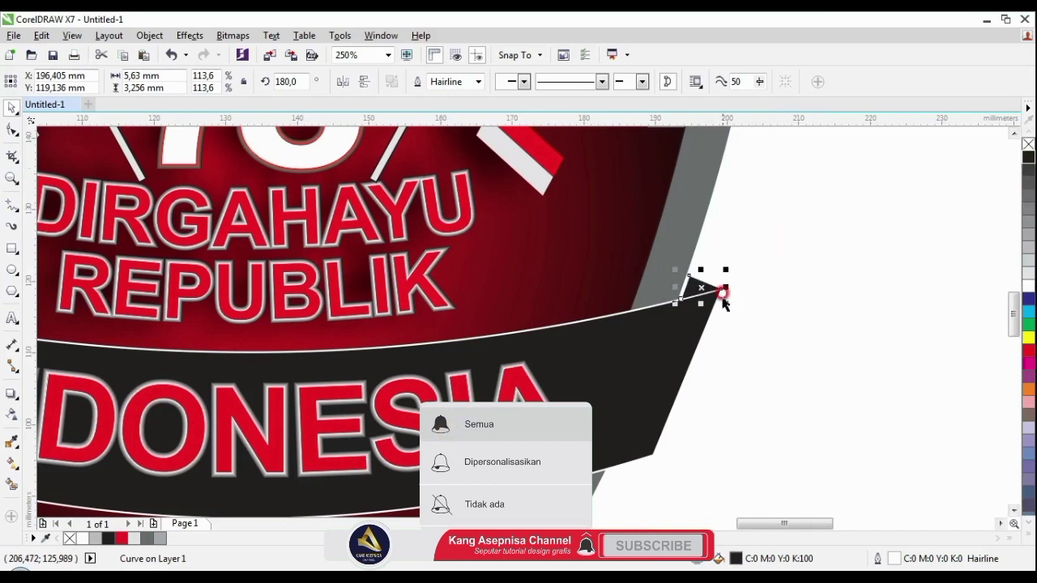
click(724, 331)
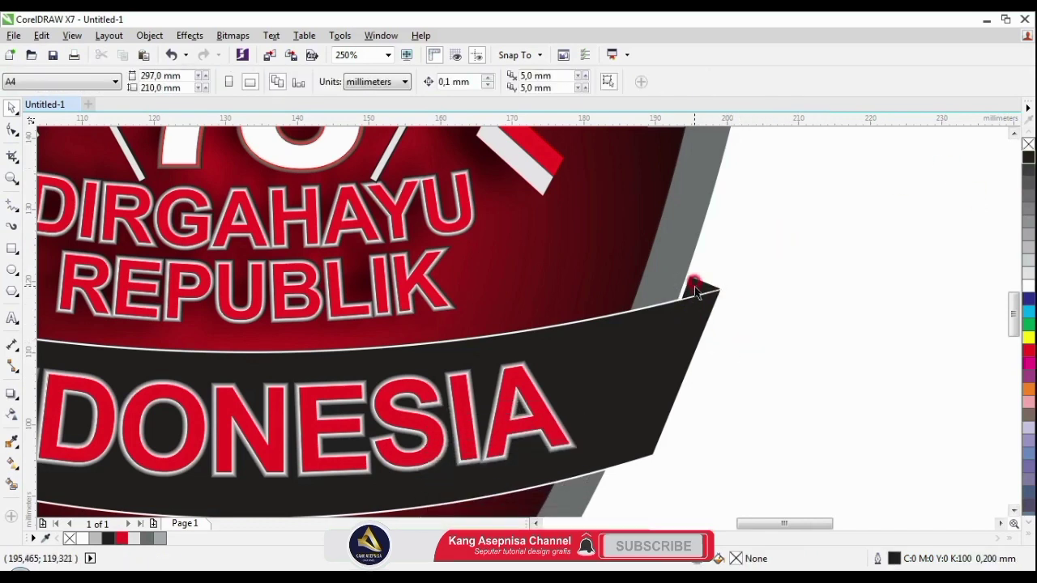
scroll(631, 318, down, 2)
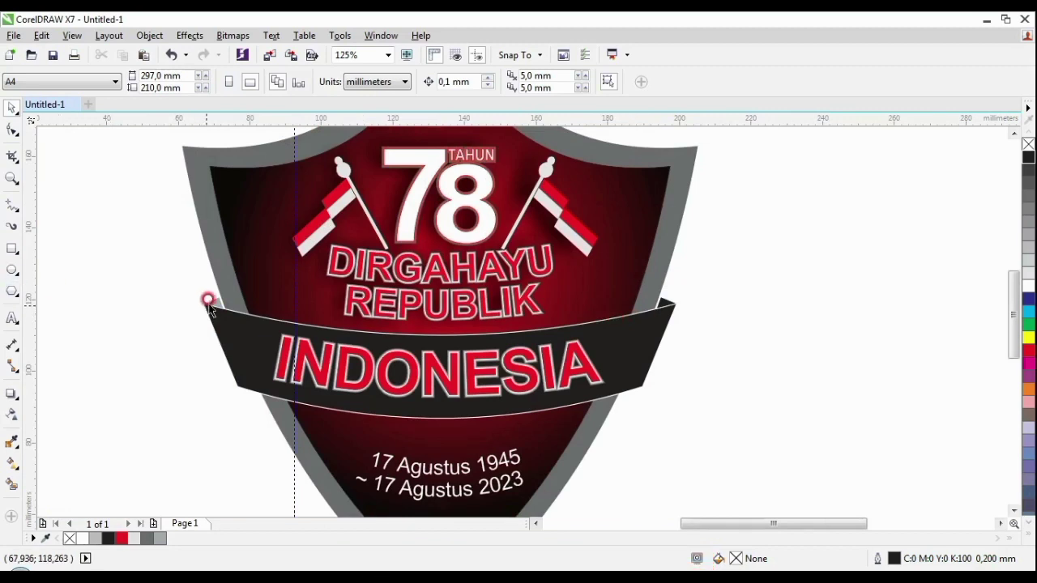
click(213, 304)
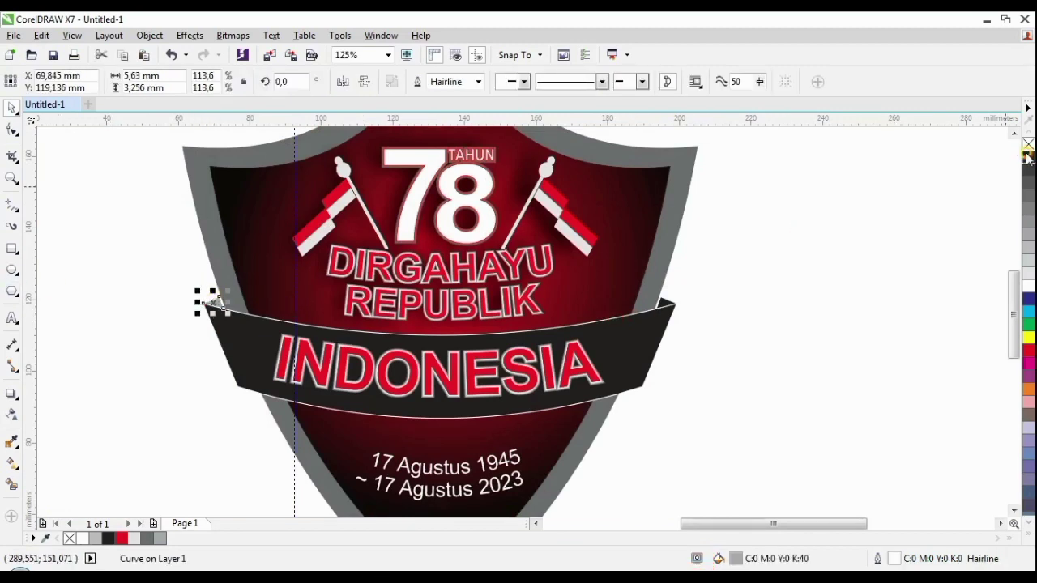
Step: Group the two banner folds with the INDONESIA lettering and narrow the group symmetrically to about 131.5 mm wide
drag(147, 260, 691, 411)
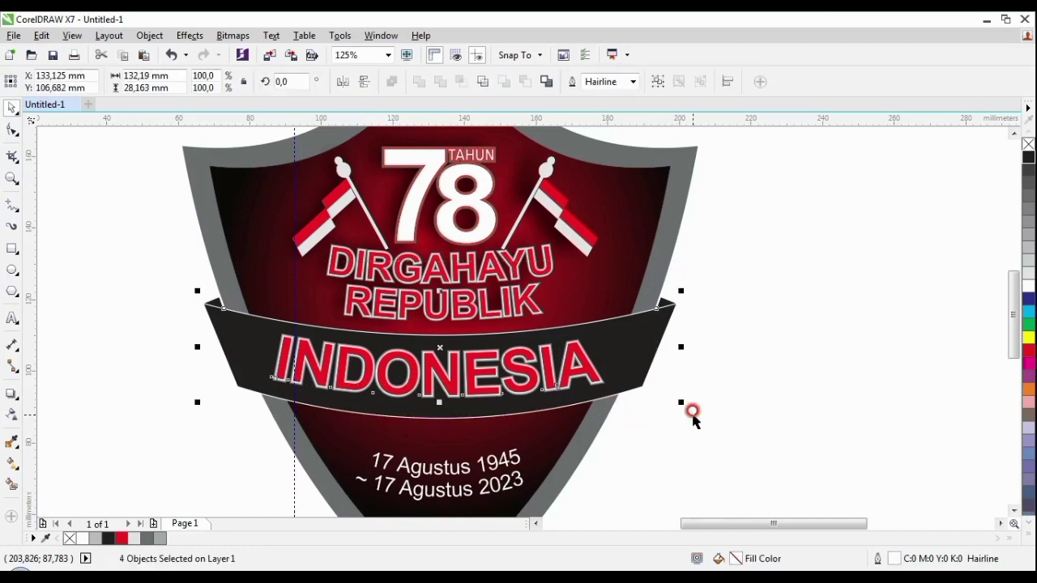
key(ctrl+g)
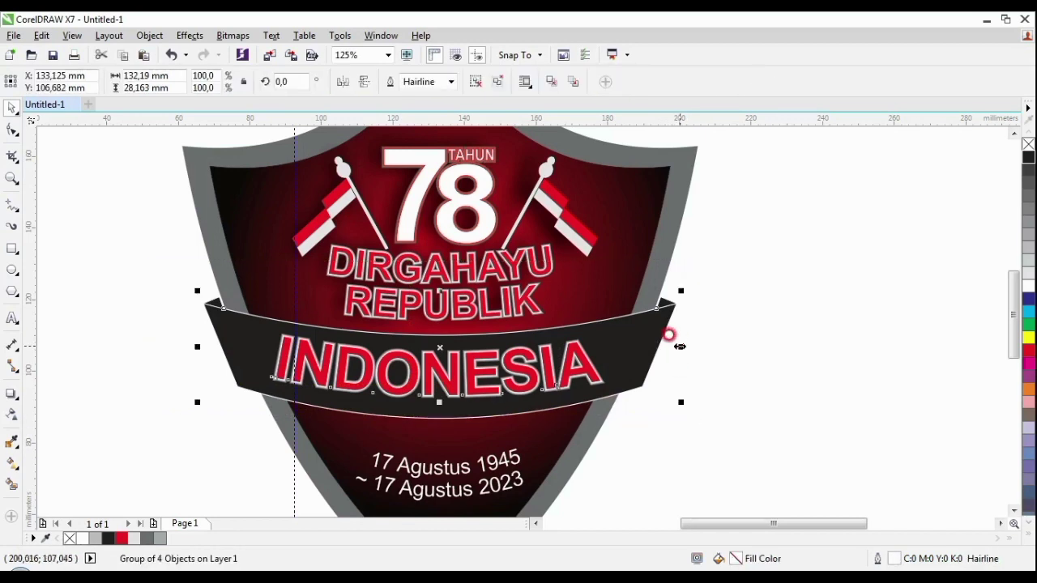
scroll(669, 334, up, 2)
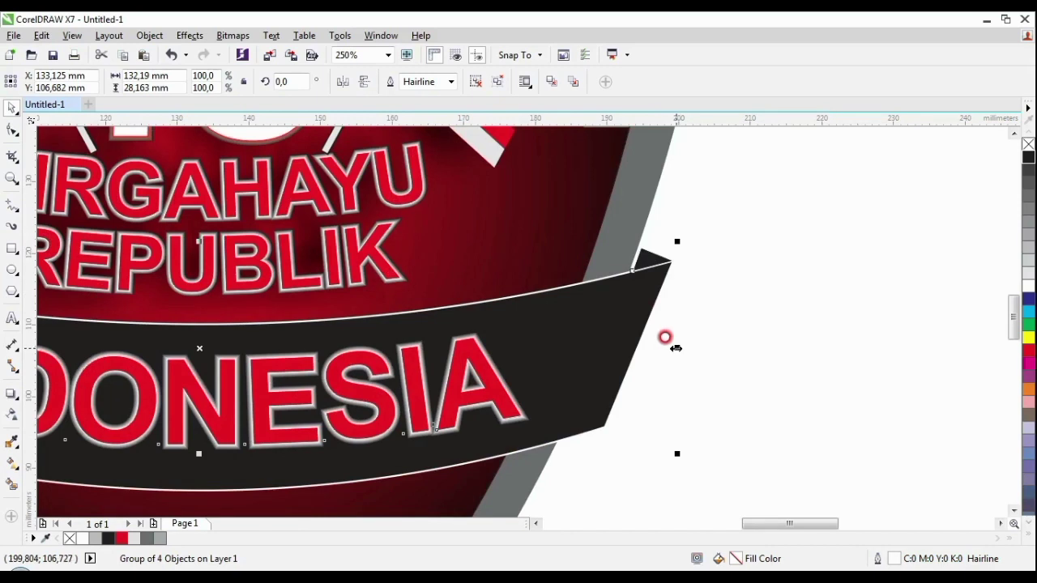
mouse_move(673, 347)
mouse_down()
mouse_move(661, 347)
mouse_move(673, 348)
mouse_up()
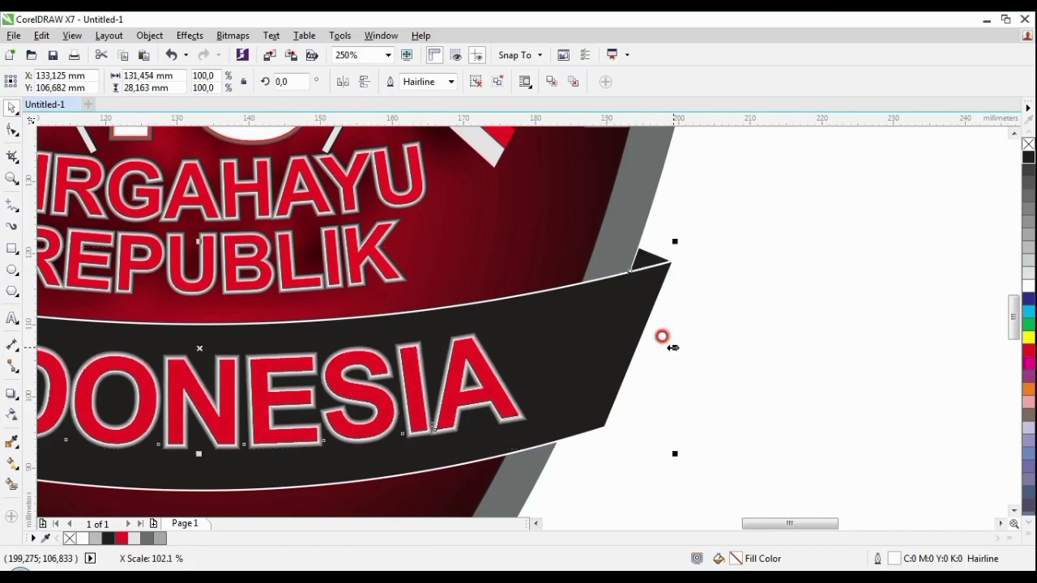
click(780, 349)
scroll(652, 334, down, 2)
scroll(648, 341, down, 1)
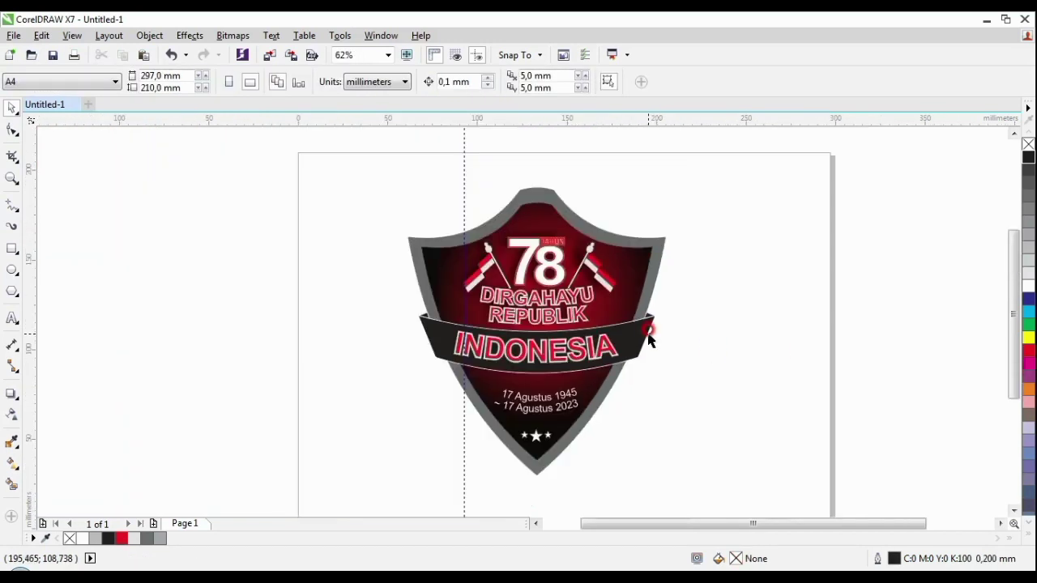
Step: Enlarge the red gradient inner shield proportionally about its center to about 130.2 by 145.4 mm, thinning the gray border
click(599, 209)
click(533, 207)
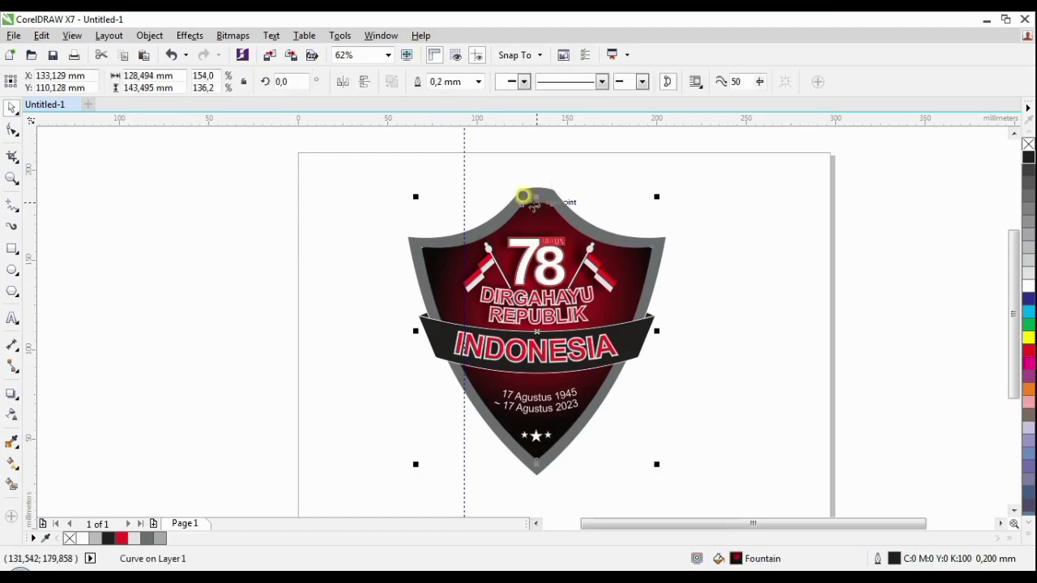
scroll(666, 188, up, 1)
drag(648, 186, 664, 179)
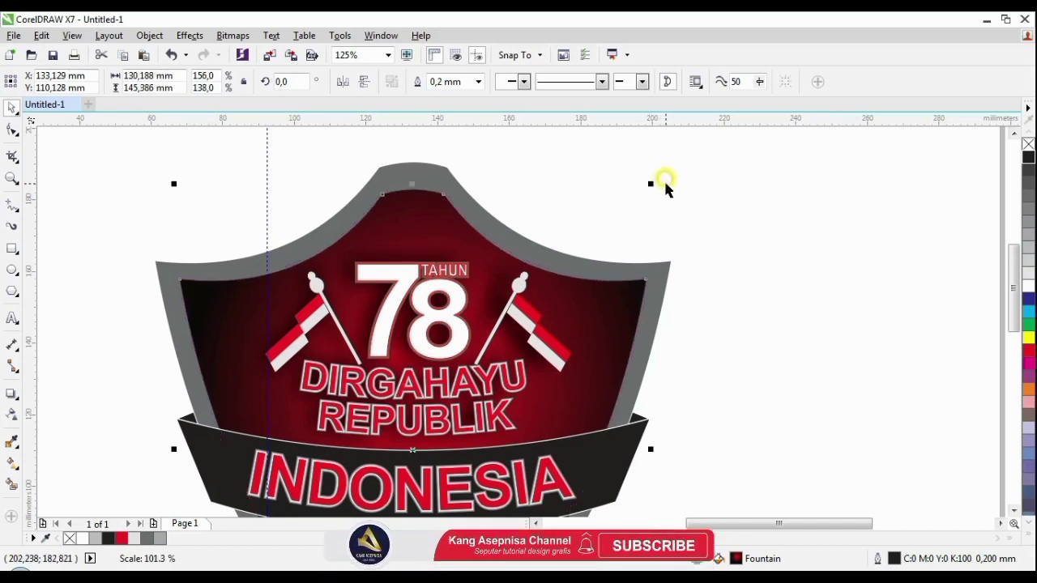
click(751, 319)
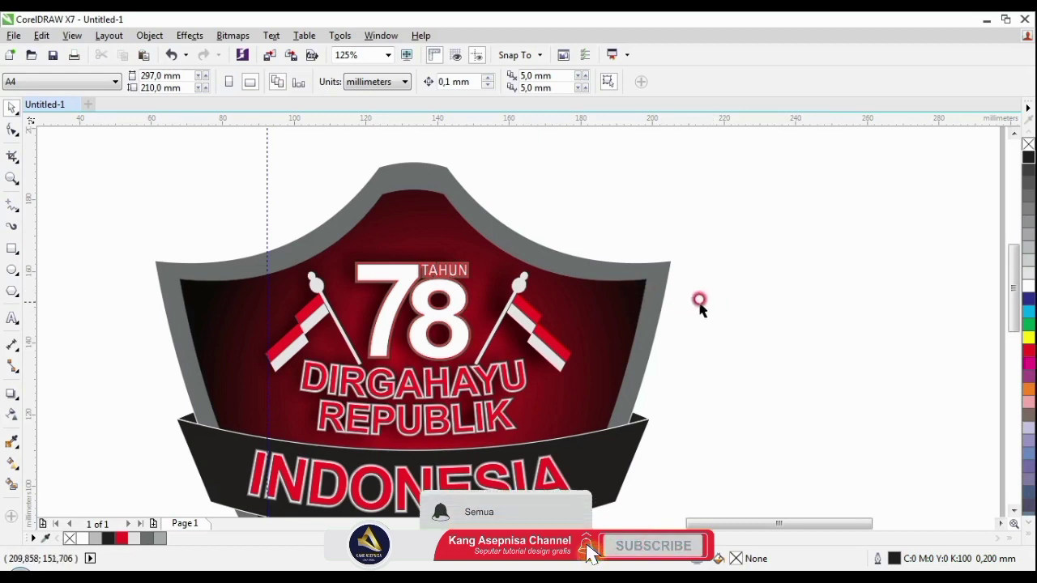
Step: Group all eight emblem objects and enlarge the emblem proportionally about its center to about 175.4 by 195.8 mm
scroll(689, 358, down, 2)
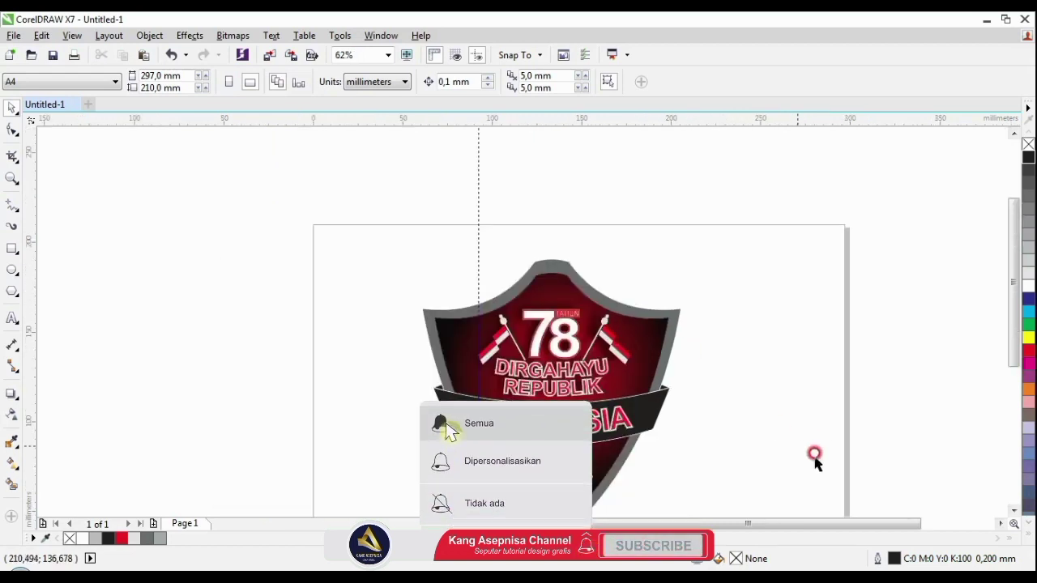
click(1014, 511)
click(1014, 511)
click(388, 166)
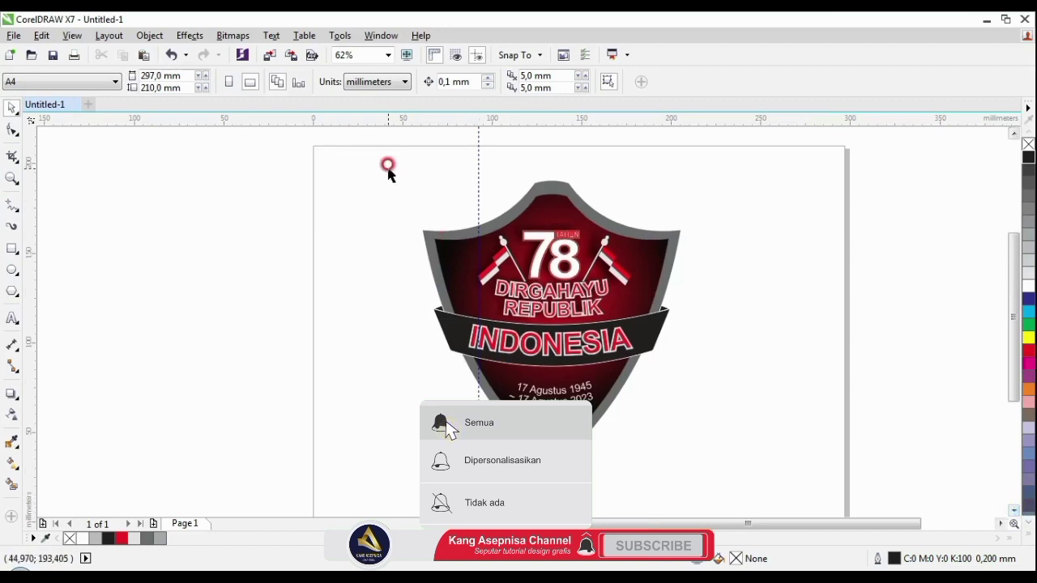
drag(499, 181, 730, 478)
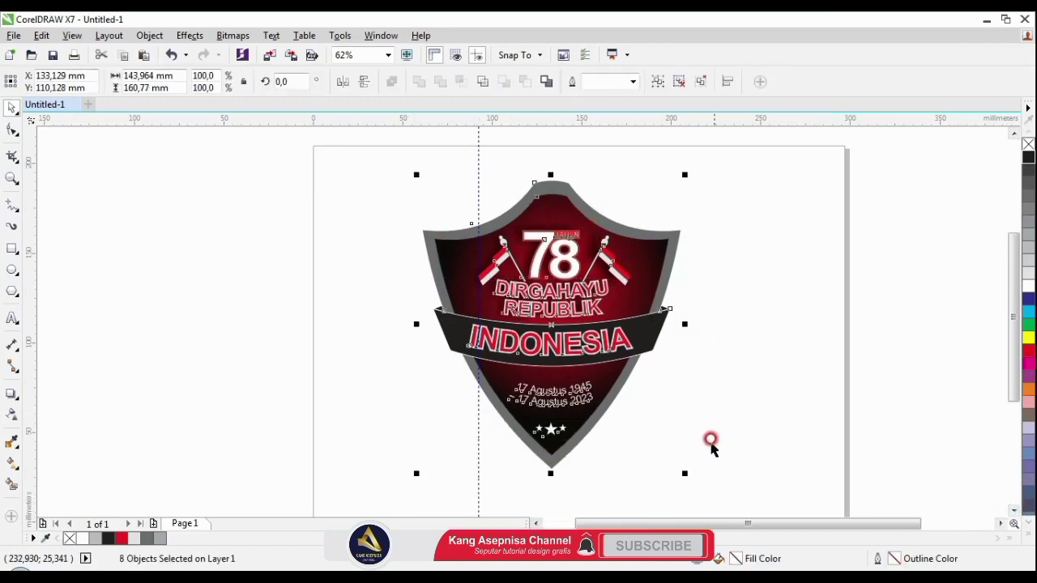
key(ctrl+g)
drag(685, 474, 734, 491)
click(674, 416)
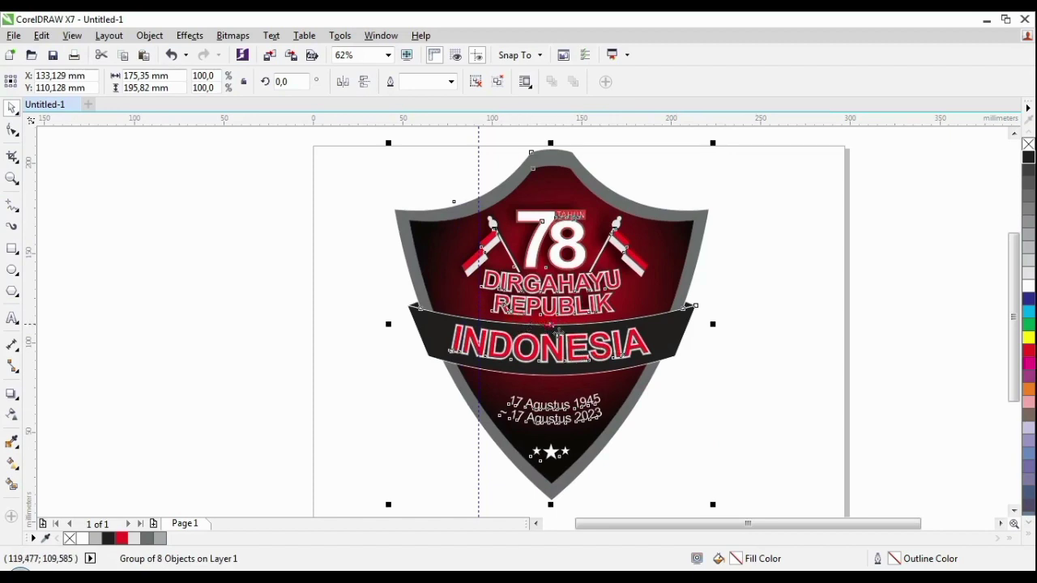
click(728, 257)
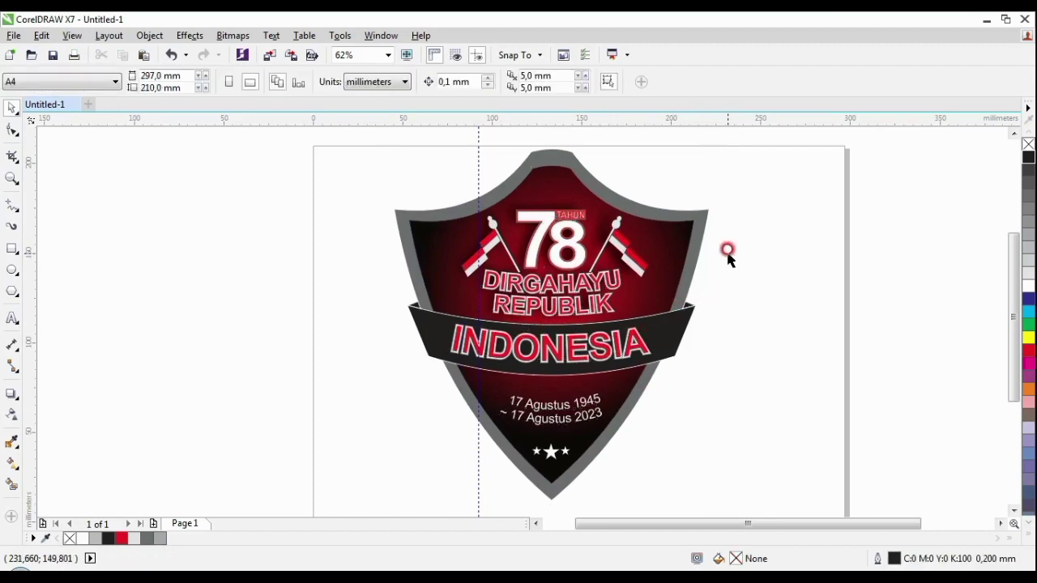
right_click(728, 256)
click(747, 263)
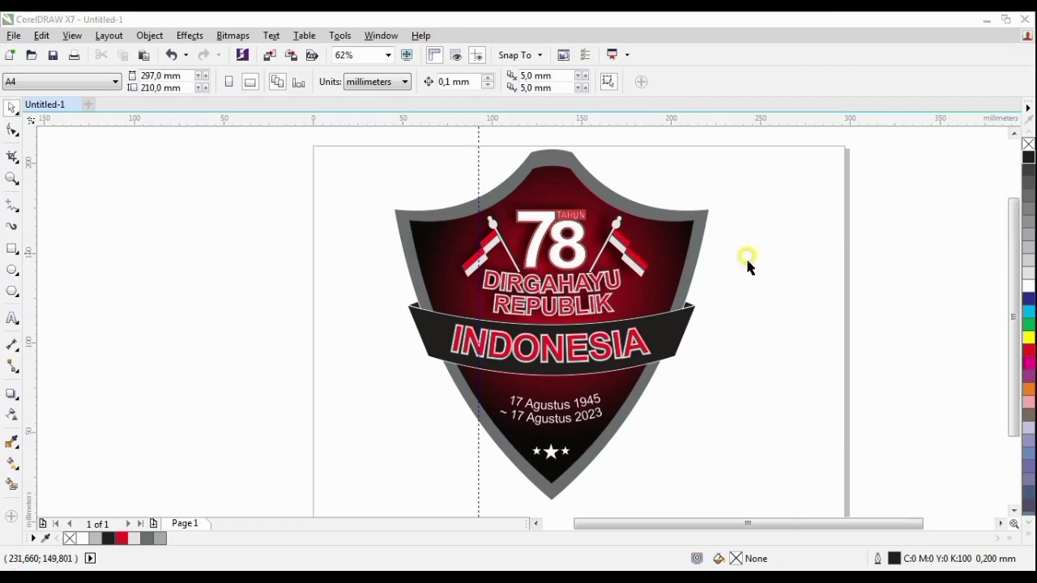